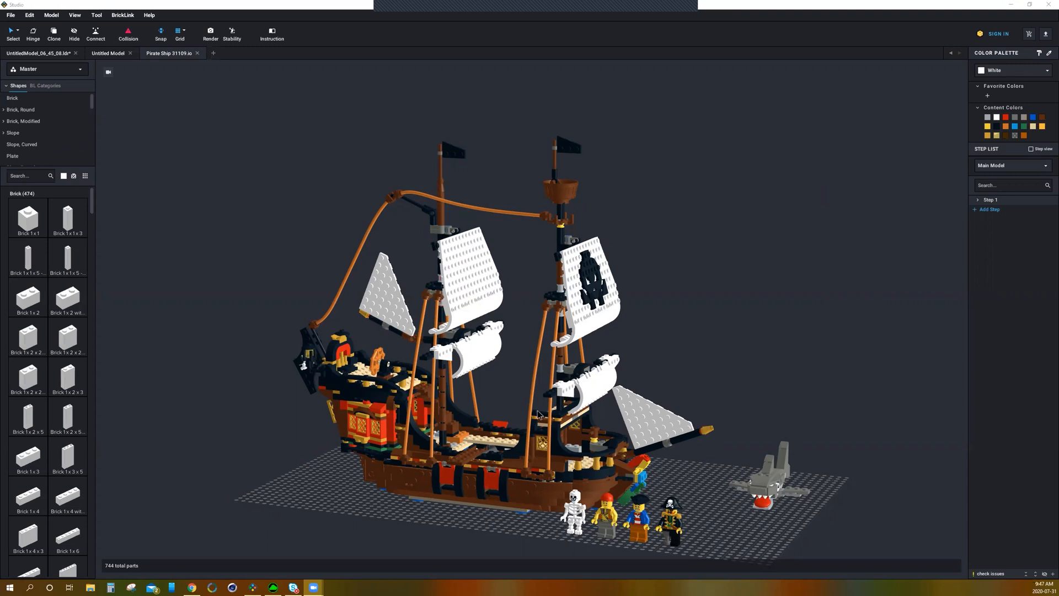
Step: Switch to the browser and open the Studio download page on the BrickLink website, then return to Studio
{"action": "left_click", "coordinate": [210, 586]}
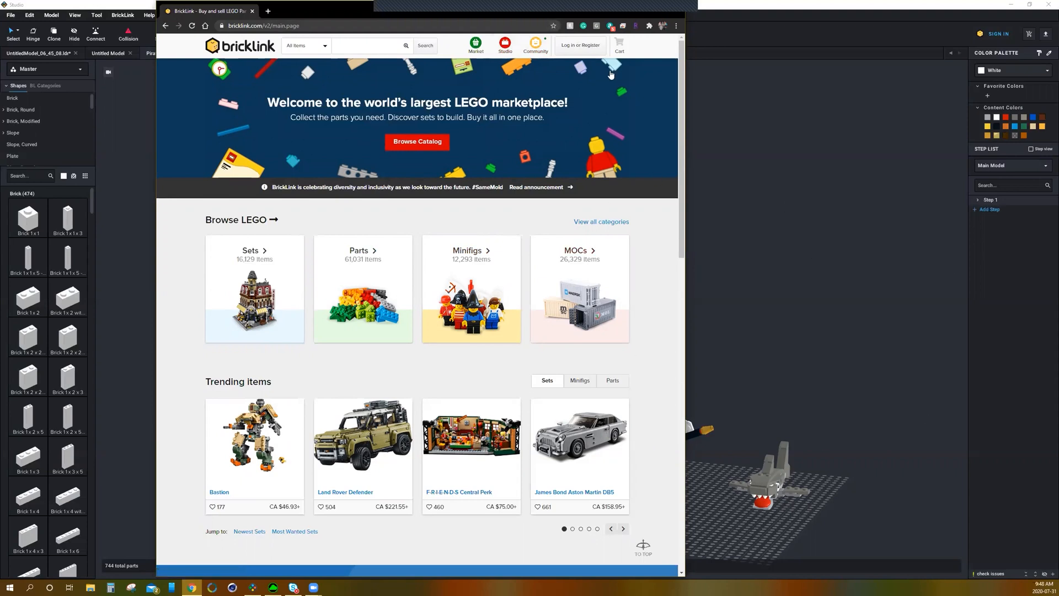
{"action": "left_click", "coordinate": [508, 50]}
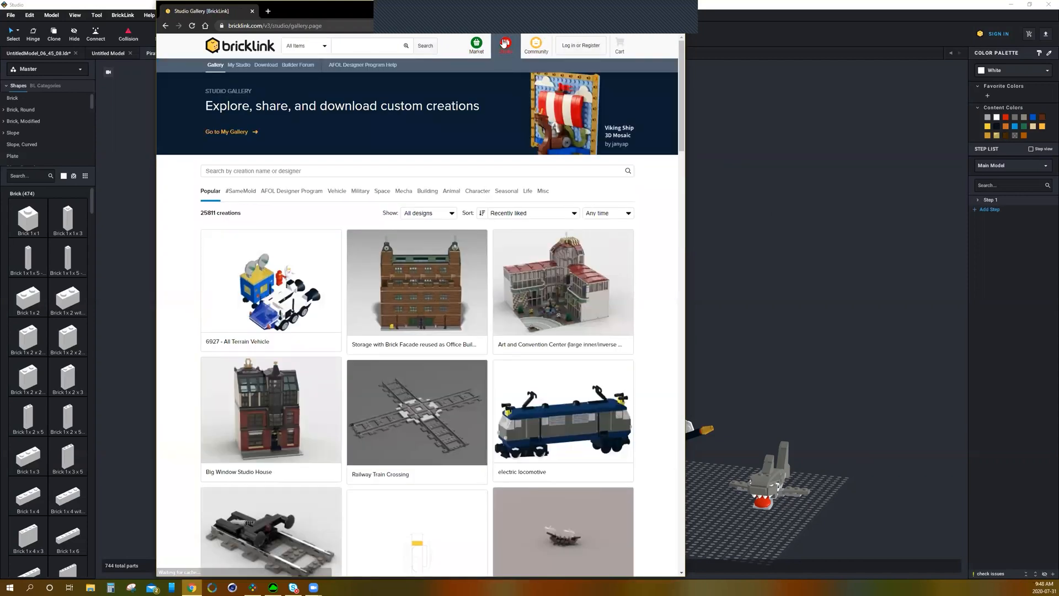
{"action": "mouse_move", "coordinate": [504, 44]}
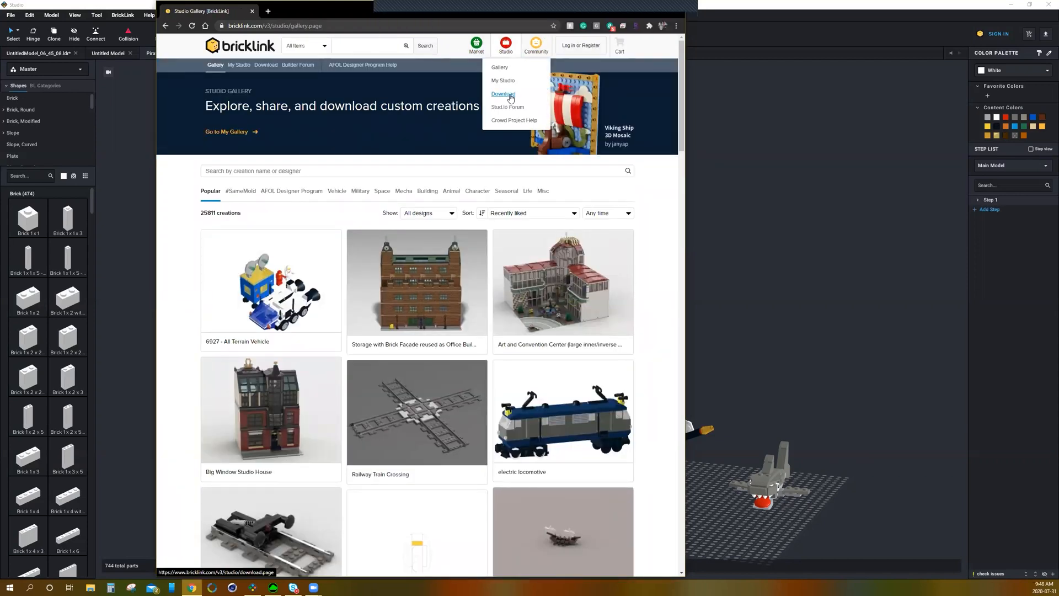
{"action": "left_click", "coordinate": [500, 97]}
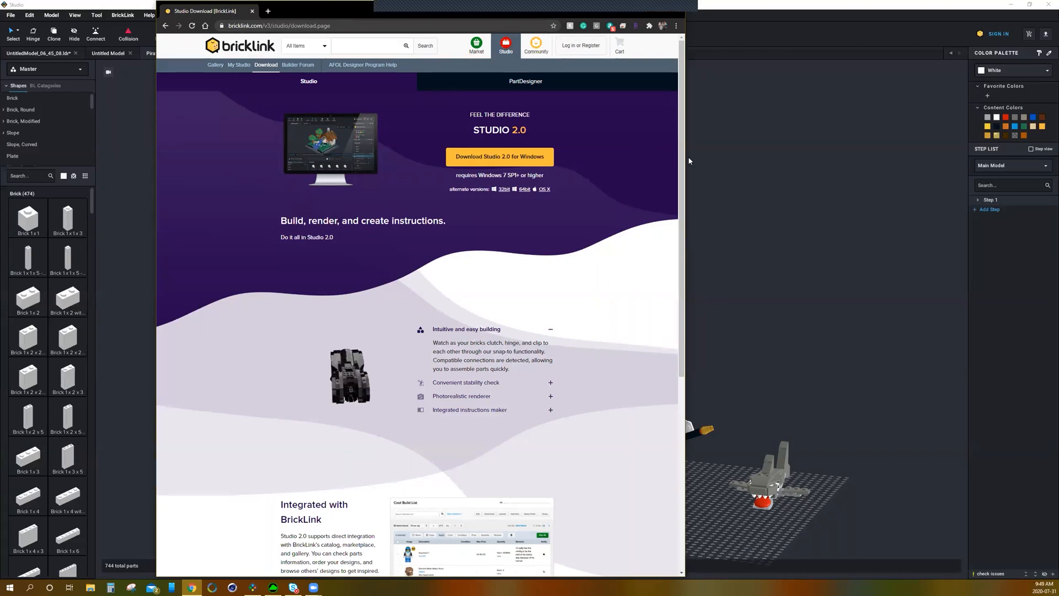
{"action": "left_click", "coordinate": [634, 9]}
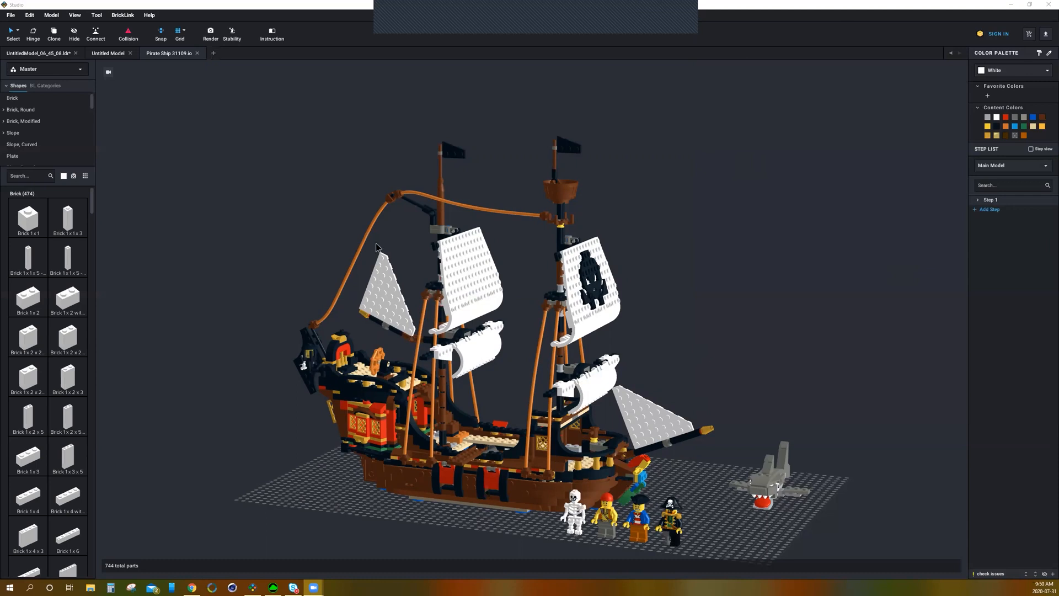
Step: Examine the Pirate Ship 31109 model from different angles and zoom levels
{"action": "right_click_drag", "start_coordinate": [849, 421], "coordinate": [661, 427]}
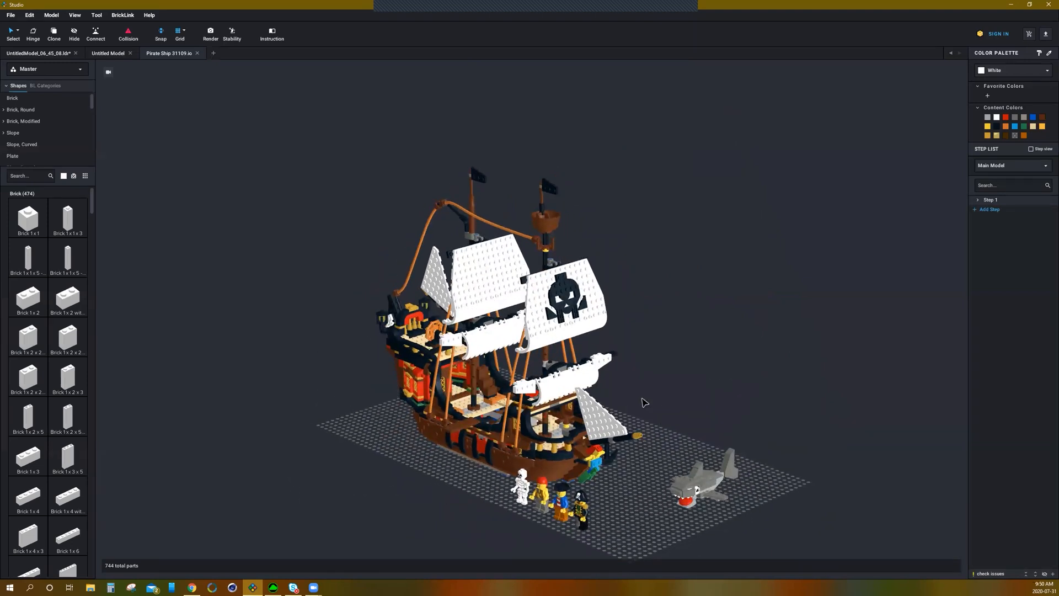
{"action": "right_click_drag", "start_coordinate": [695, 404], "coordinate": [674, 394]}
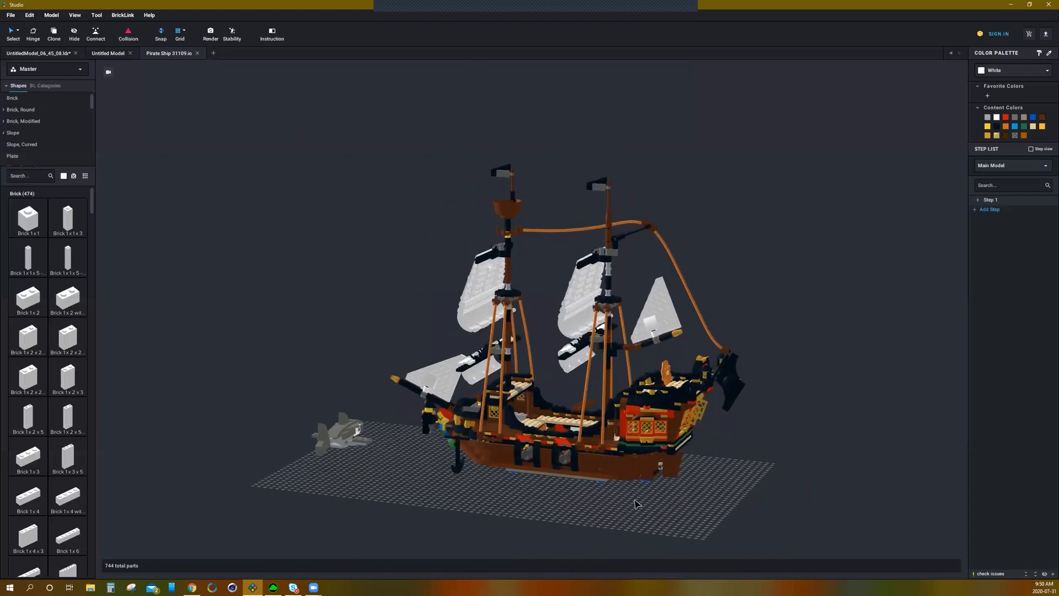
{"action": "middle_click_drag", "start_coordinate": [546, 519], "coordinate": [348, 452]}
{"action": "mouse_move", "coordinate": [349, 458]}
{"action": "right_mouse_down"}
{"action": "mouse_move", "coordinate": [433, 468]}
{"action": "mouse_move", "coordinate": [339, 445]}
{"action": "right_mouse_up"}
{"action": "middle_click_drag", "start_coordinate": [339, 445], "coordinate": [316, 420]}
{"action": "scroll", "coordinate": [453, 401], "scroll_direction": "up", "scroll_amount": 3}
{"action": "mouse_move", "coordinate": [406, 414]}
{"action": "middle_mouse_down"}
{"action": "mouse_move", "coordinate": [446, 416]}
{"action": "mouse_move", "coordinate": [400, 409]}
{"action": "middle_mouse_up"}
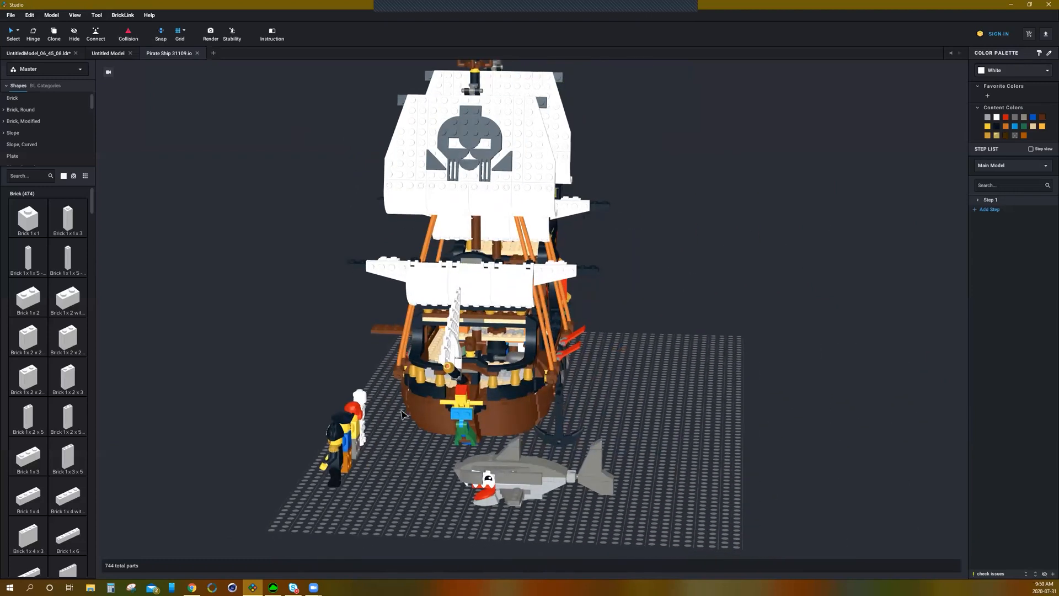
{"action": "right_click_drag", "start_coordinate": [359, 371], "coordinate": [421, 374]}
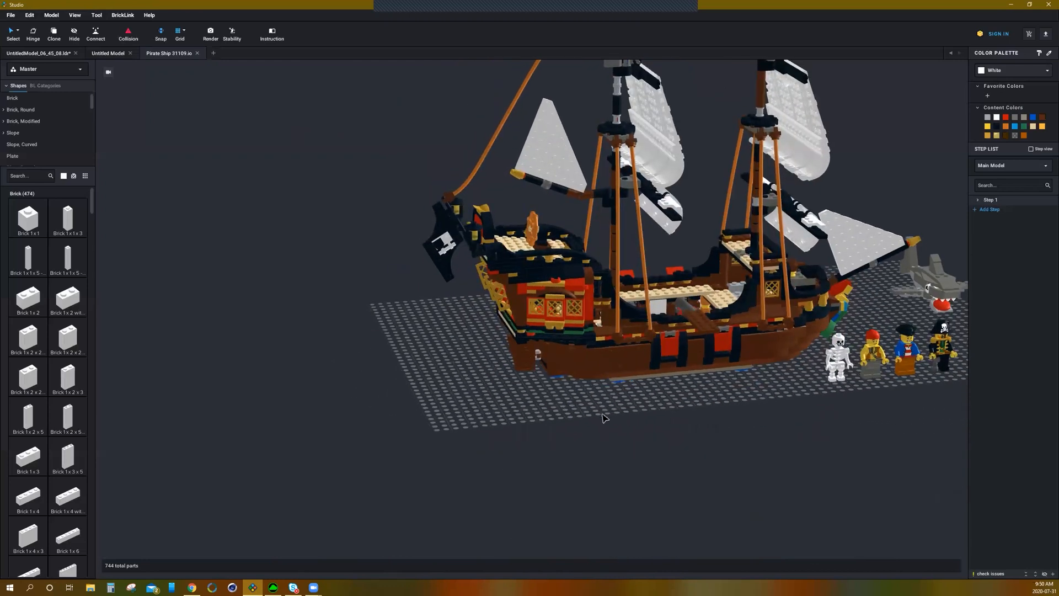
{"action": "middle_click_drag", "start_coordinate": [702, 406], "coordinate": [656, 440]}
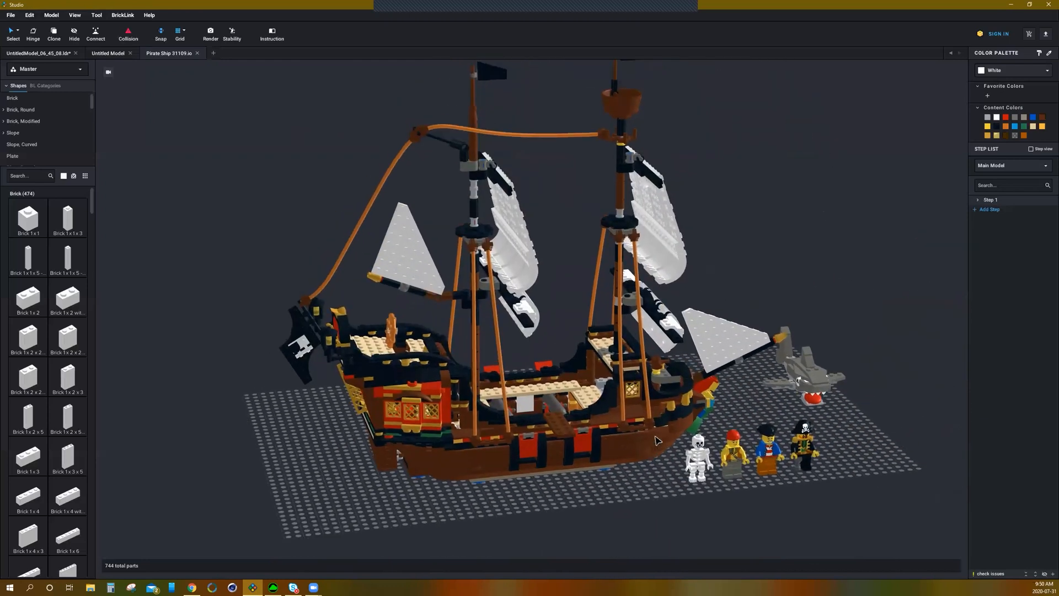
{"action": "scroll", "coordinate": [640, 406], "scroll_direction": "down", "scroll_amount": 2}
{"action": "right_click_drag", "start_coordinate": [760, 410], "coordinate": [638, 388]}
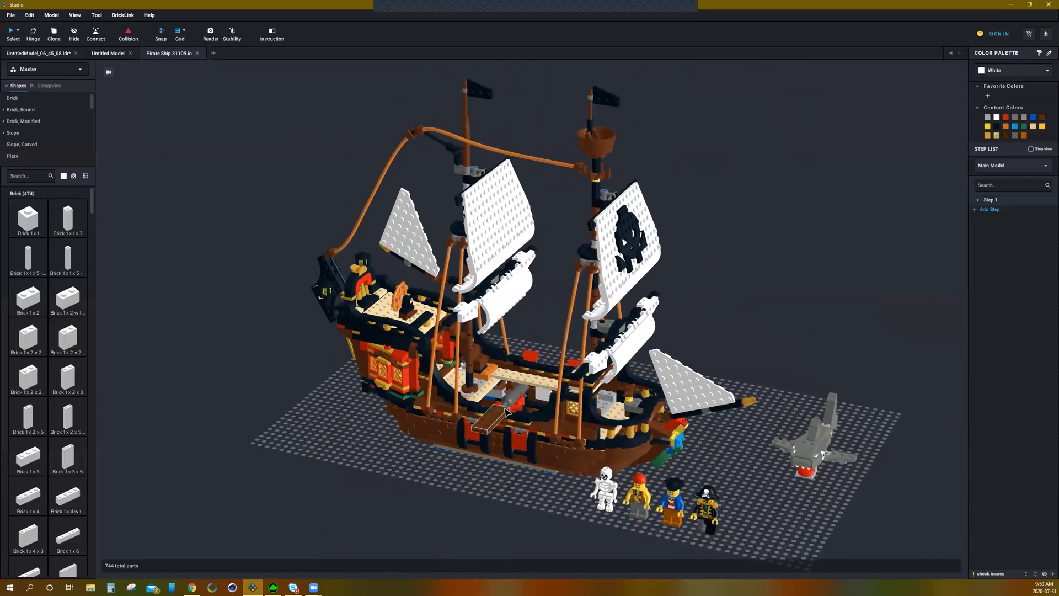
{"action": "right_click_drag", "start_coordinate": [508, 454], "coordinate": [490, 476]}
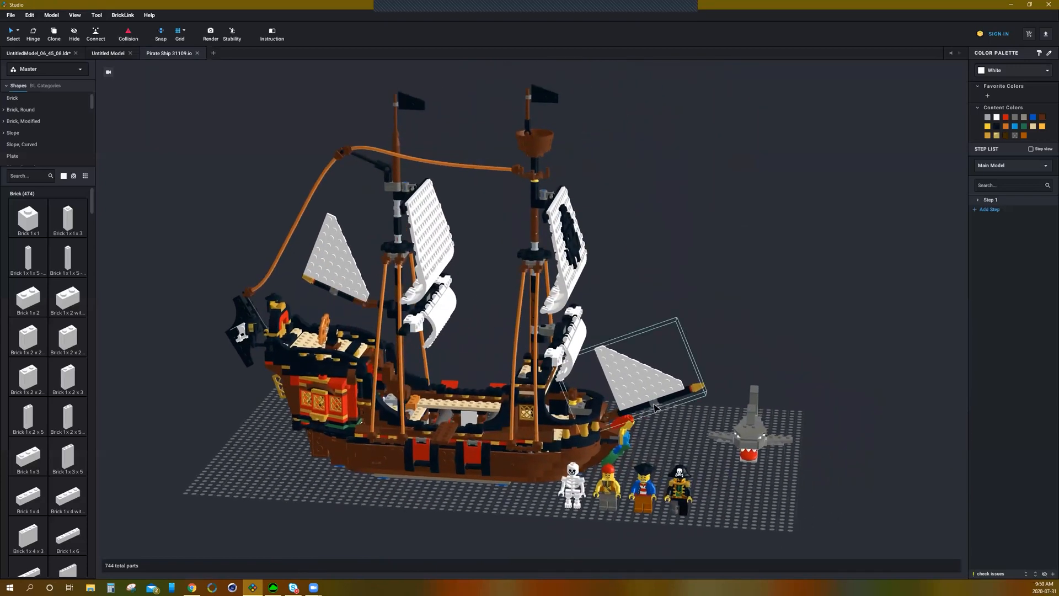
{"action": "scroll", "coordinate": [762, 347], "scroll_direction": "down", "scroll_amount": 3}
{"action": "scroll", "coordinate": [718, 352], "scroll_direction": "up", "scroll_amount": 7}
{"action": "scroll", "coordinate": [675, 366], "scroll_direction": "down", "scroll_amount": 10}
{"action": "scroll", "coordinate": [676, 367], "scroll_direction": "down", "scroll_amount": 5}
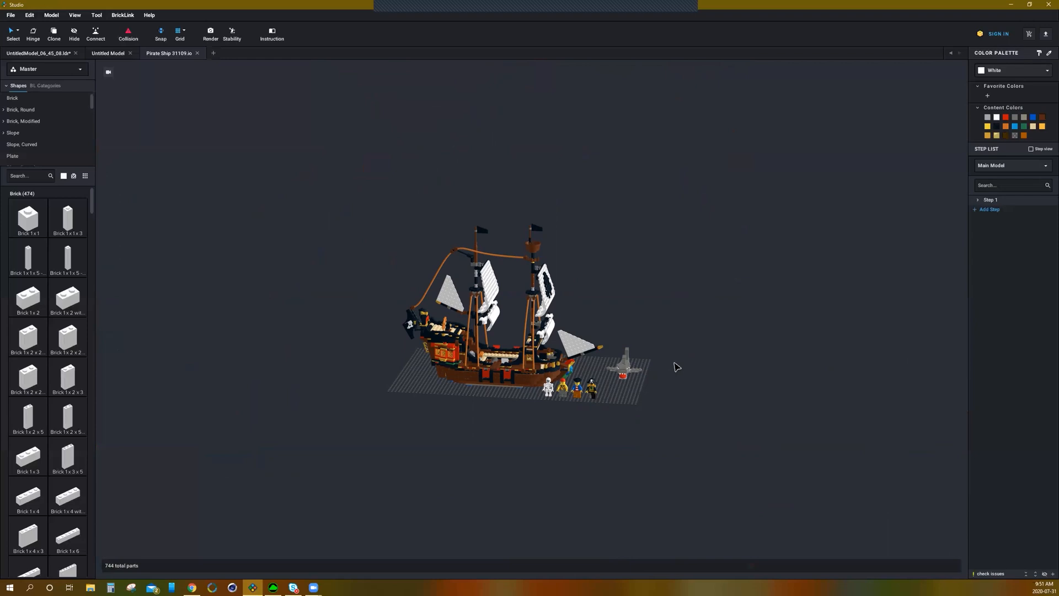
{"action": "scroll", "coordinate": [527, 383], "scroll_direction": "up", "scroll_amount": 5}
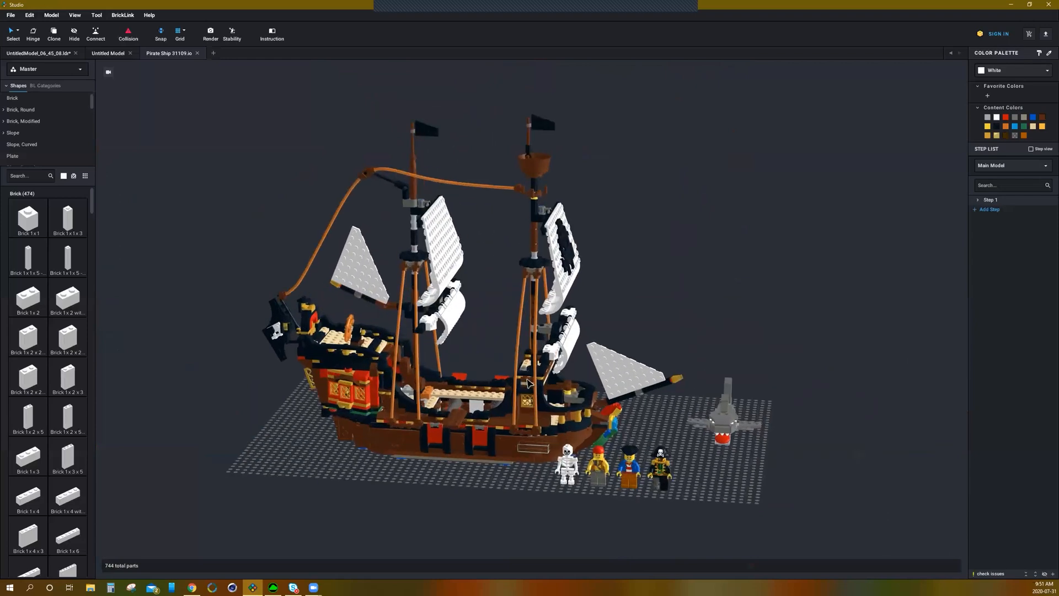
{"action": "scroll", "coordinate": [527, 382], "scroll_direction": "up", "scroll_amount": 2}
{"action": "mouse_move", "coordinate": [799, 352]}
{"action": "right_mouse_down"}
{"action": "mouse_move", "coordinate": [744, 352]}
{"action": "mouse_move", "coordinate": [806, 355]}
{"action": "right_mouse_up"}
{"action": "scroll", "coordinate": [801, 365], "scroll_direction": "down", "scroll_amount": 4}
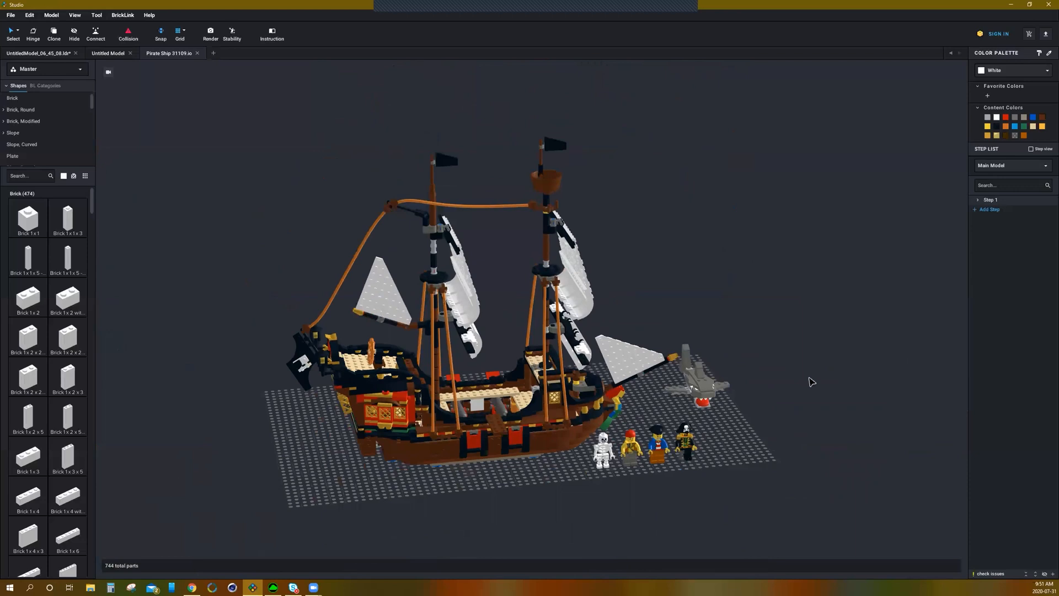
{"action": "scroll", "coordinate": [810, 377], "scroll_direction": "up", "scroll_amount": 3}
{"action": "mouse_move", "coordinate": [846, 409]}
{"action": "right_mouse_down"}
{"action": "mouse_move", "coordinate": [806, 402]}
{"action": "mouse_move", "coordinate": [833, 399]}
{"action": "right_mouse_up"}
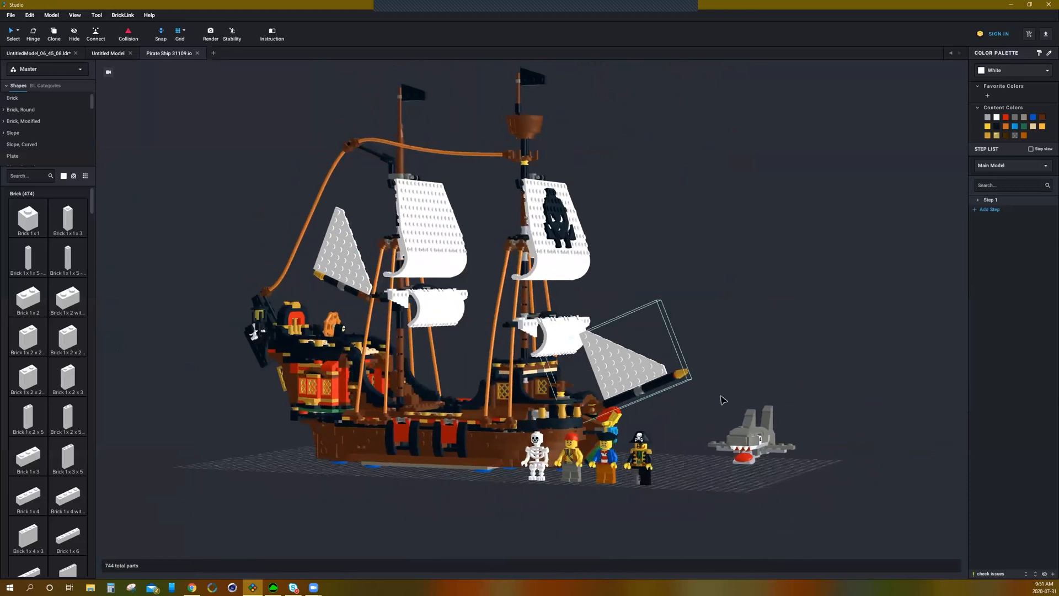
{"action": "mouse_move", "coordinate": [735, 324]}
{"action": "right_mouse_down"}
{"action": "mouse_move", "coordinate": [778, 324]}
{"action": "mouse_move", "coordinate": [710, 328]}
{"action": "mouse_move", "coordinate": [759, 315]}
{"action": "mouse_move", "coordinate": [699, 330]}
{"action": "mouse_move", "coordinate": [739, 328]}
{"action": "right_mouse_up"}
{"action": "scroll", "coordinate": [739, 322], "scroll_direction": "down", "scroll_amount": 2}
{"action": "scroll", "coordinate": [739, 323], "scroll_direction": "up", "scroll_amount": 2}
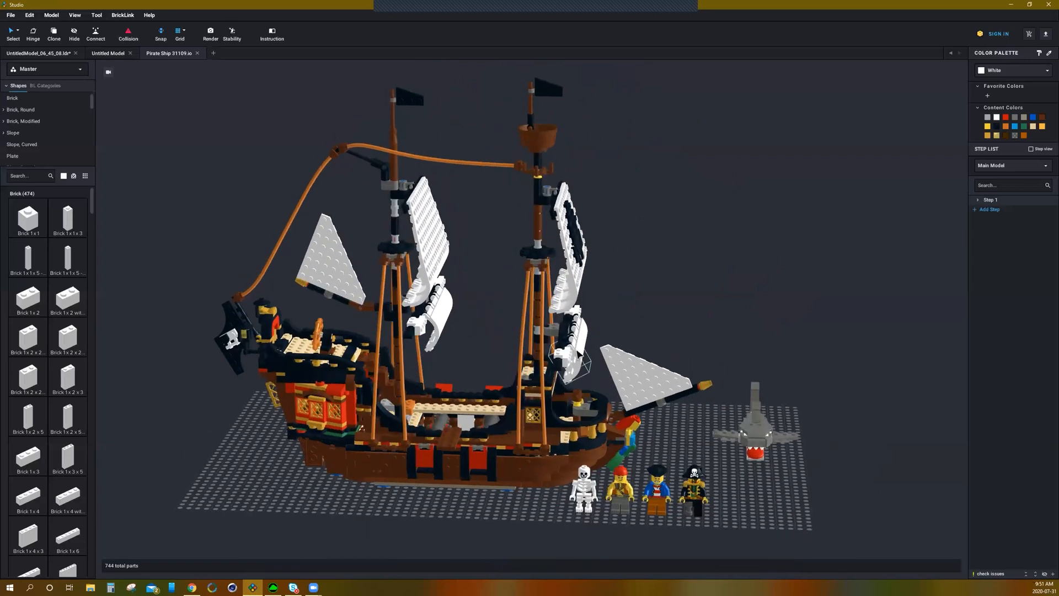
{"action": "right_click_drag", "start_coordinate": [768, 303], "coordinate": [751, 285]}
{"action": "scroll", "coordinate": [779, 269], "scroll_direction": "down", "scroll_amount": 2}
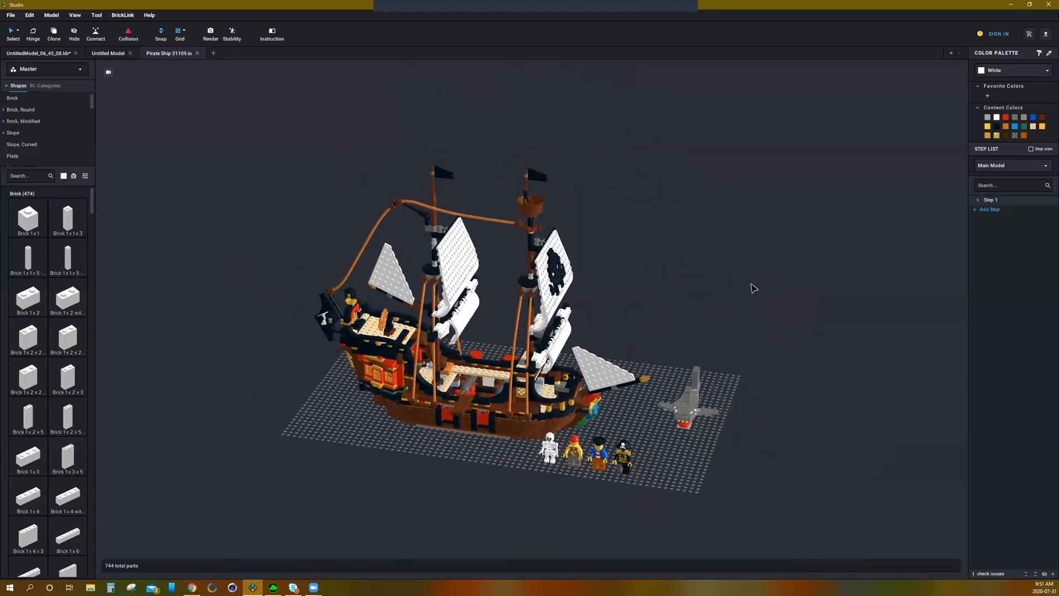
{"action": "mouse_move", "coordinate": [691, 269]}
{"action": "right_mouse_down"}
{"action": "mouse_move", "coordinate": [693, 256]}
{"action": "mouse_move", "coordinate": [714, 270]}
{"action": "mouse_move", "coordinate": [682, 280]}
{"action": "right_mouse_up"}
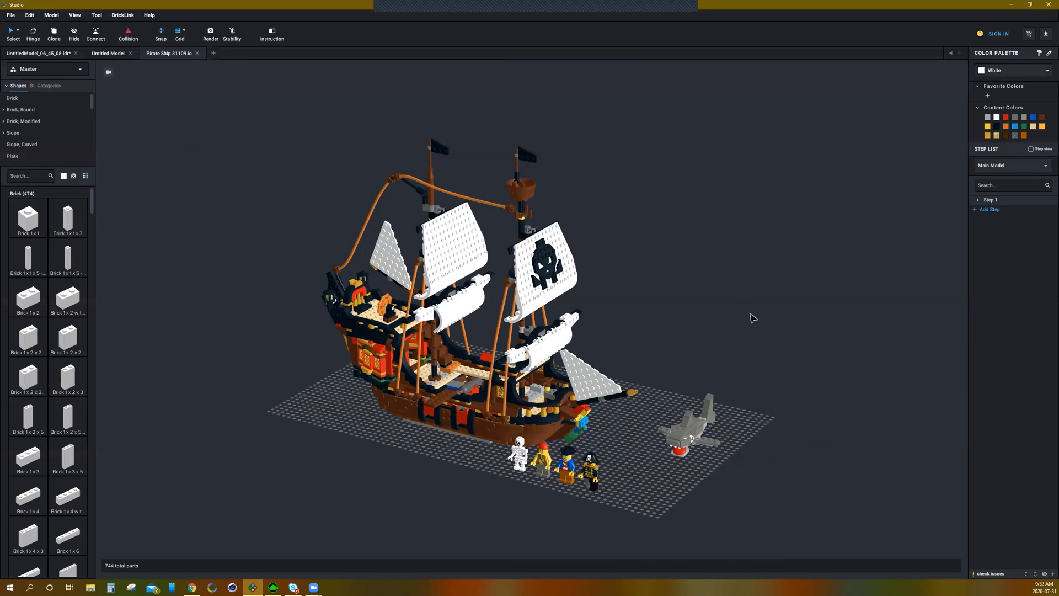
{"action": "mouse_move", "coordinate": [790, 303]}
{"action": "right_mouse_down"}
{"action": "mouse_move", "coordinate": [760, 305]}
{"action": "mouse_move", "coordinate": [806, 307]}
{"action": "right_mouse_up"}
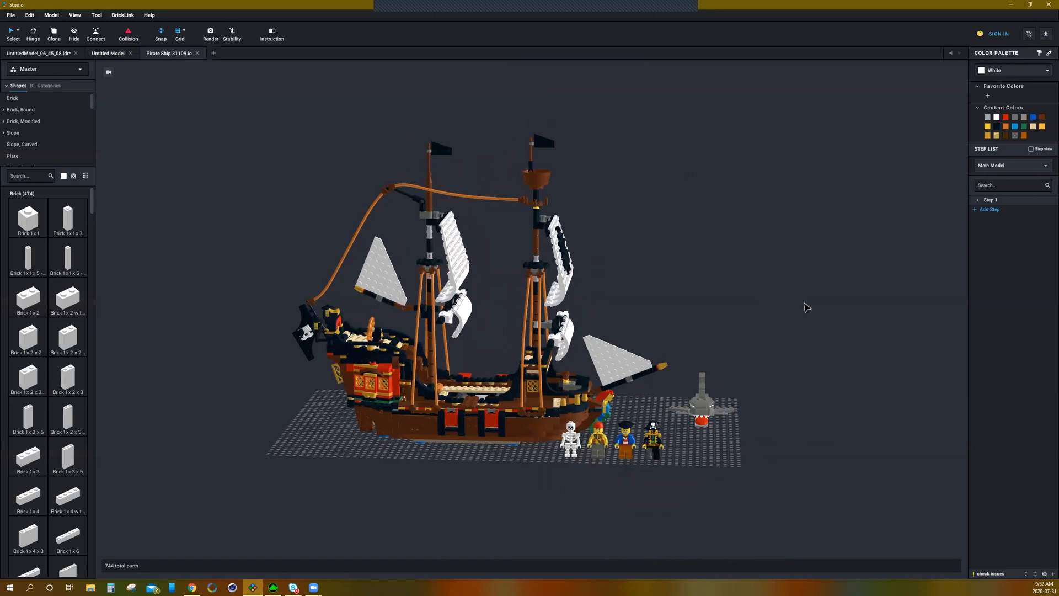
{"action": "right_click_drag", "start_coordinate": [826, 315], "coordinate": [775, 303]}
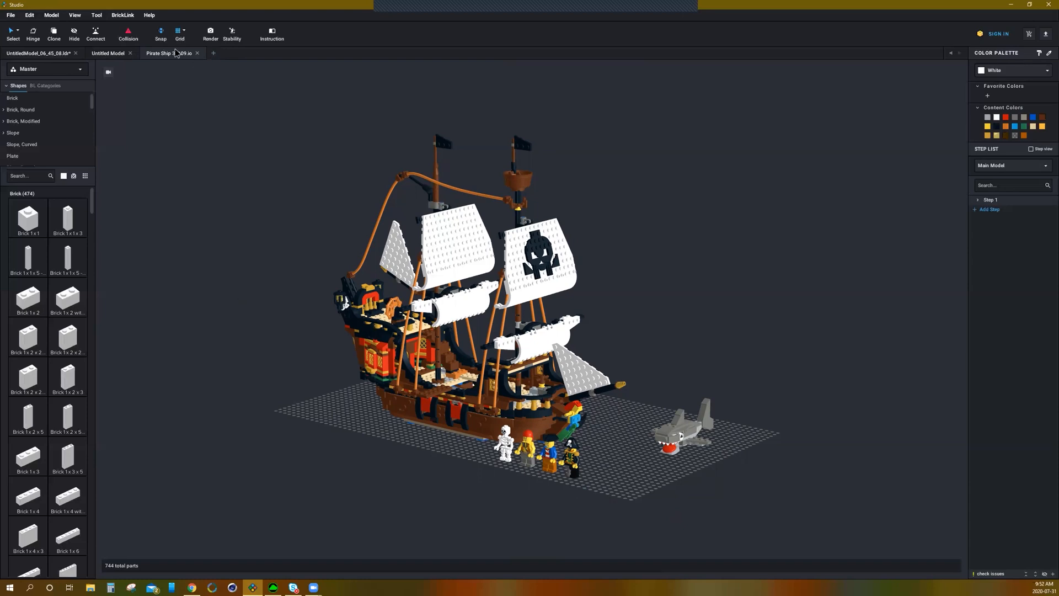
Step: Create a new empty model
{"action": "left_click", "coordinate": [11, 16]}
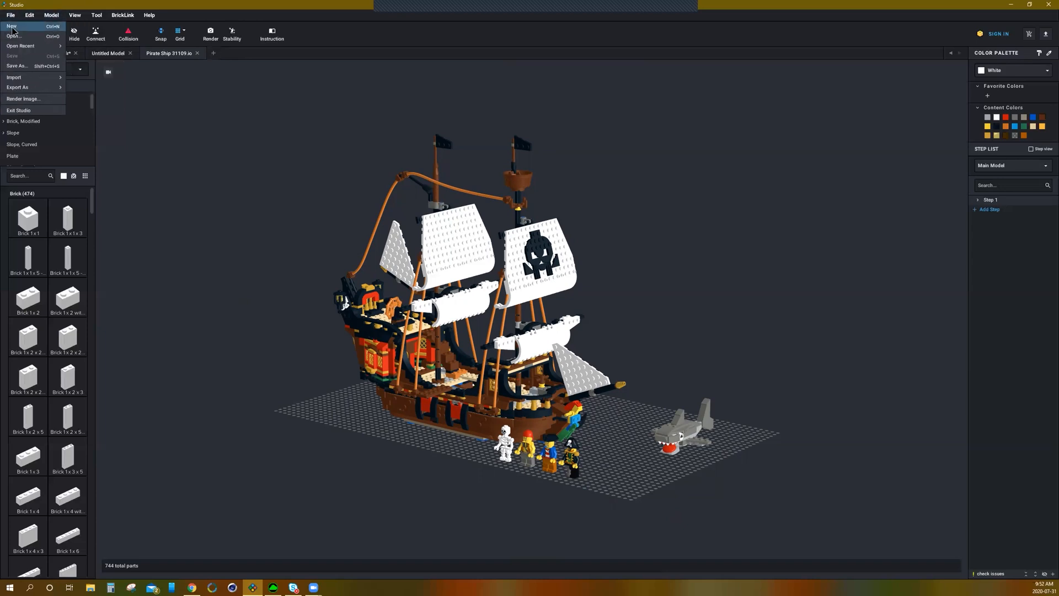
{"action": "key", "text": "Return"}
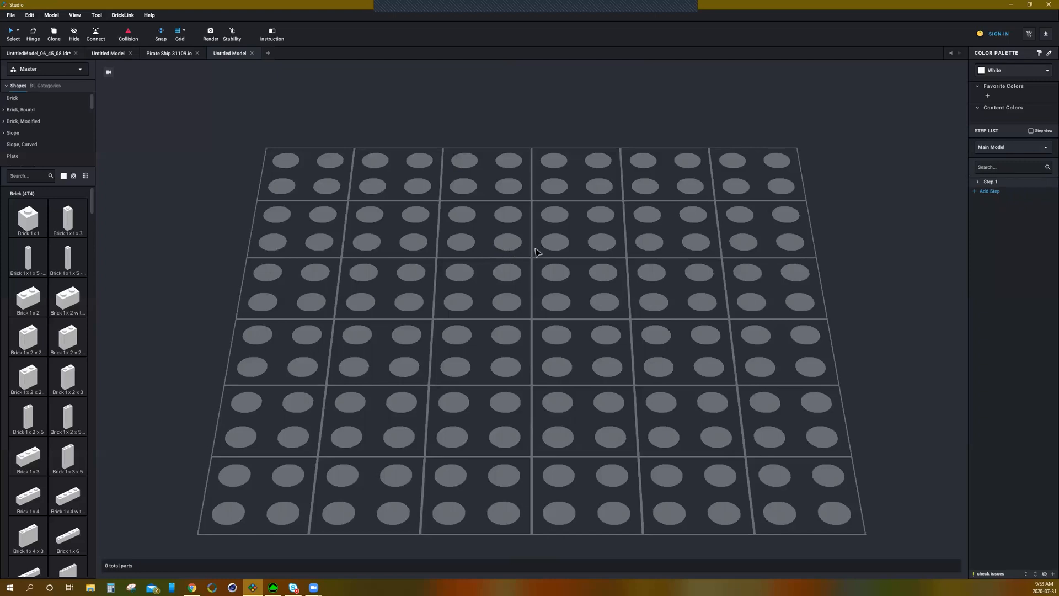
Step: Inspect the empty baseplate of the new model from different angles
{"action": "scroll", "coordinate": [535, 248], "scroll_direction": "down", "scroll_amount": 4}
{"action": "scroll", "coordinate": [535, 248], "scroll_direction": "up", "scroll_amount": 1}
{"action": "mouse_move", "coordinate": [553, 250]}
{"action": "right_mouse_down"}
{"action": "mouse_move", "coordinate": [567, 243]}
{"action": "mouse_move", "coordinate": [545, 251]}
{"action": "right_mouse_up"}
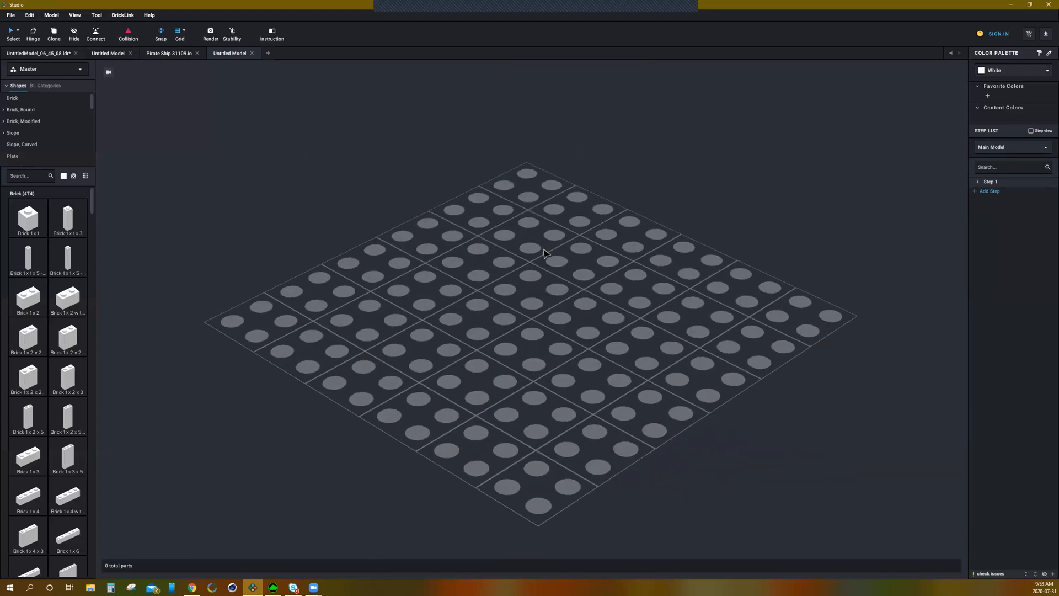
{"action": "scroll", "coordinate": [546, 253], "scroll_direction": "down", "scroll_amount": 4}
{"action": "right_click_drag", "start_coordinate": [579, 284], "coordinate": [578, 287]}
{"action": "middle_click_drag", "start_coordinate": [579, 291], "coordinate": [504, 331]}
{"action": "scroll", "coordinate": [503, 329], "scroll_direction": "up", "scroll_amount": 2}
{"action": "scroll", "coordinate": [503, 329], "scroll_direction": "up", "scroll_amount": 1}
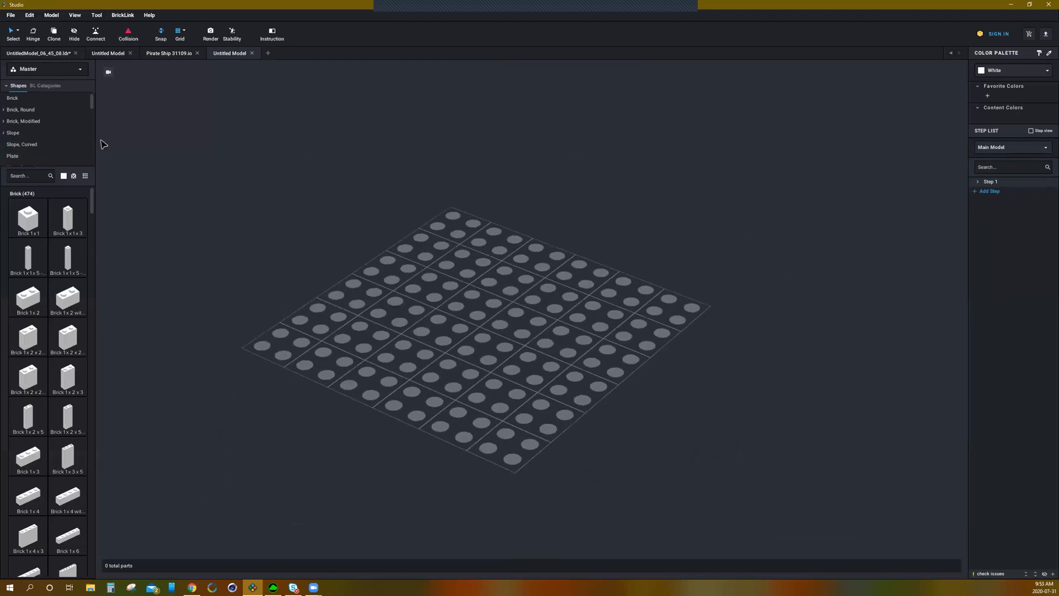
Step: Review the available selection modes of the Select tool
{"action": "left_click", "coordinate": [34, 133]}
{"action": "left_click", "coordinate": [17, 34]}
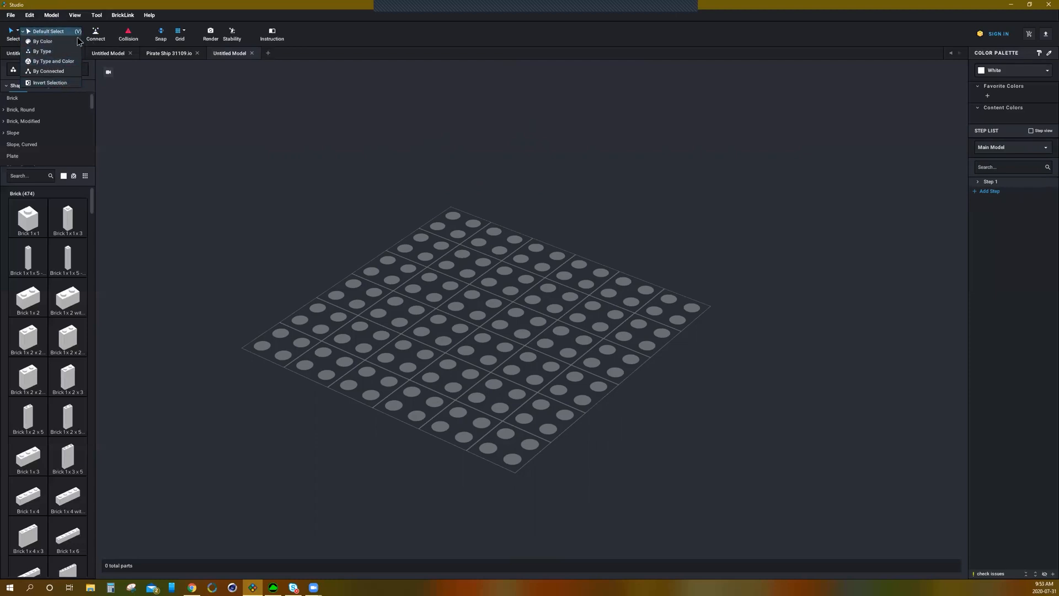
{"action": "left_click", "coordinate": [135, 87]}
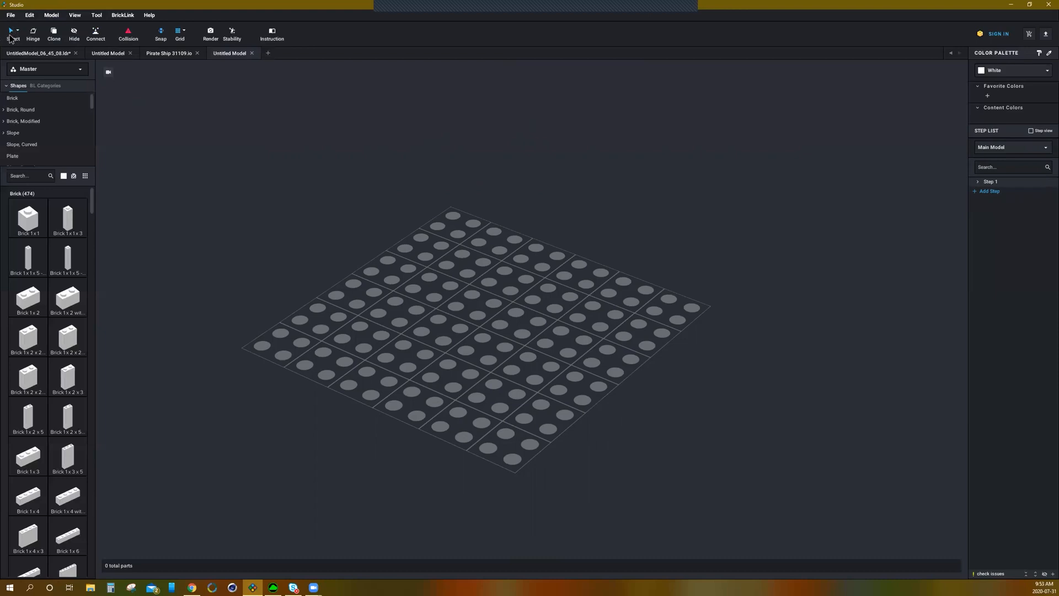
{"action": "left_click", "coordinate": [20, 32]}
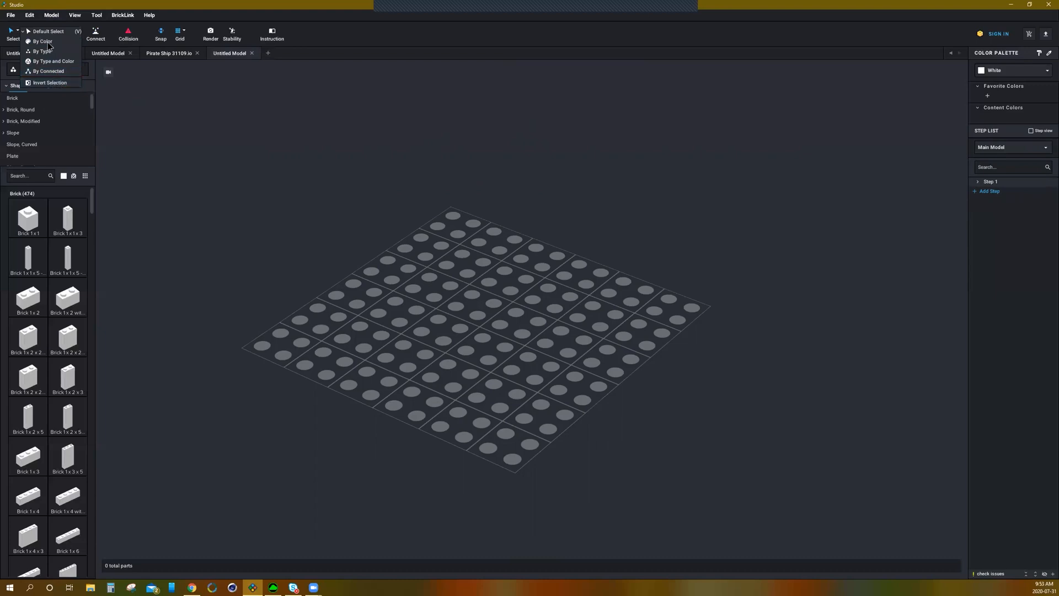
{"action": "left_click", "coordinate": [157, 143]}
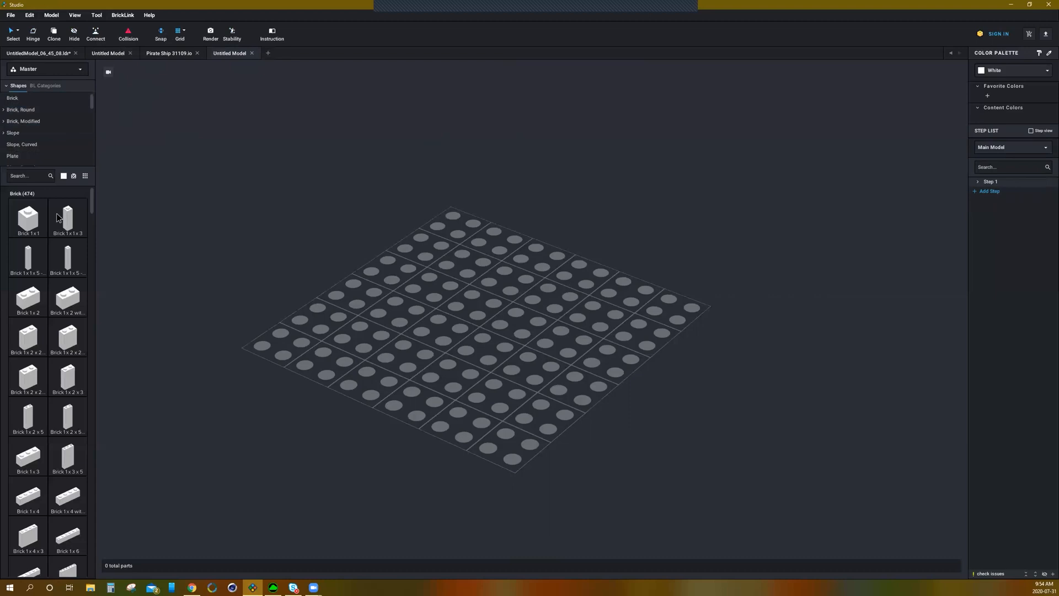
Step: Browse the brick parts in the parts palette and the shape category list
{"action": "scroll", "coordinate": [62, 232], "scroll_direction": "down", "scroll_amount": 5}
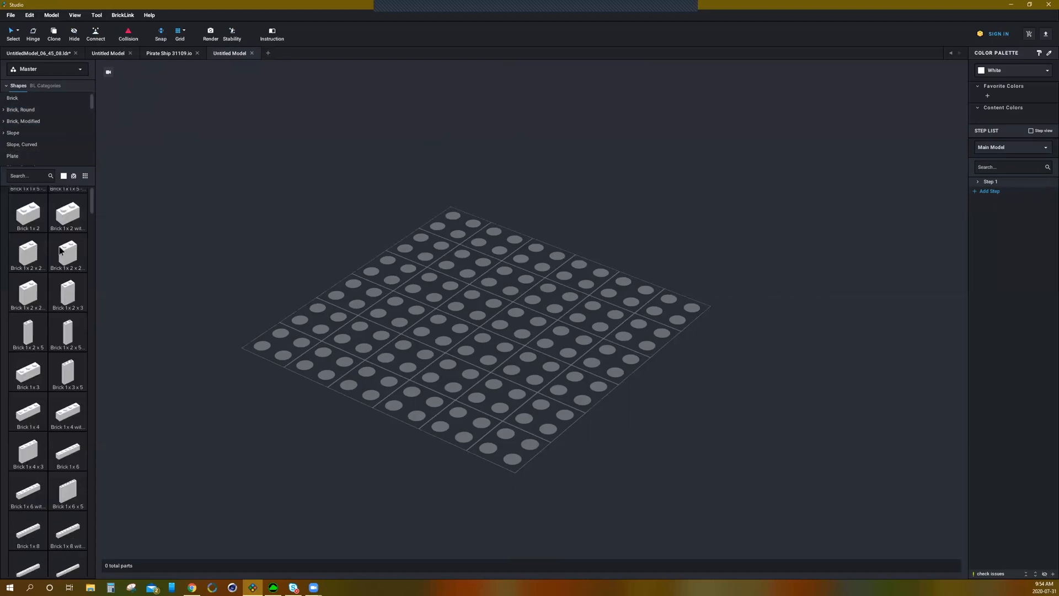
{"action": "scroll", "coordinate": [60, 251], "scroll_direction": "down", "scroll_amount": 8}
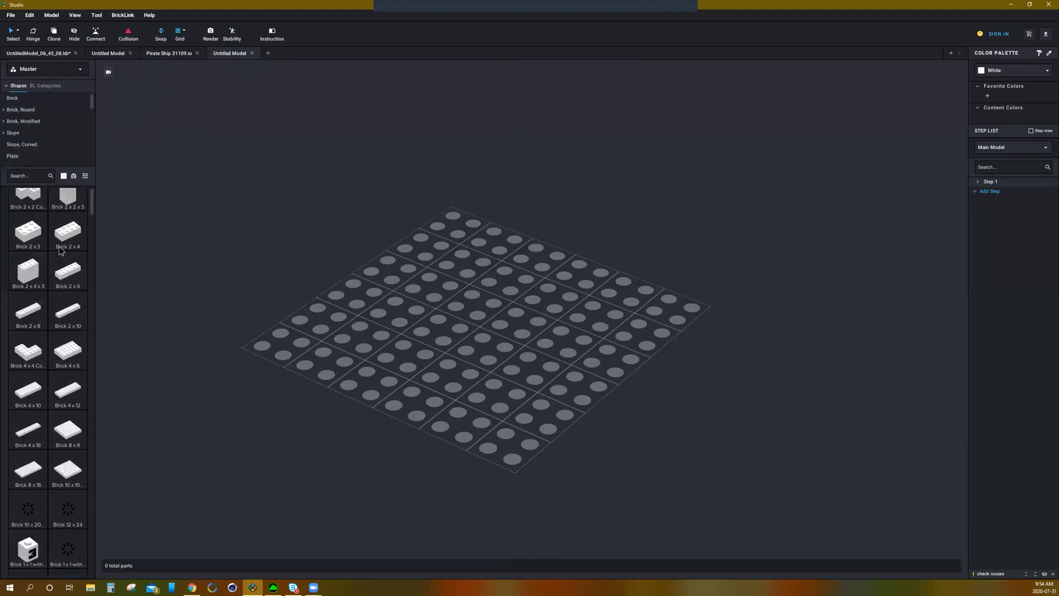
{"action": "scroll", "coordinate": [75, 313], "scroll_direction": "down", "scroll_amount": 5}
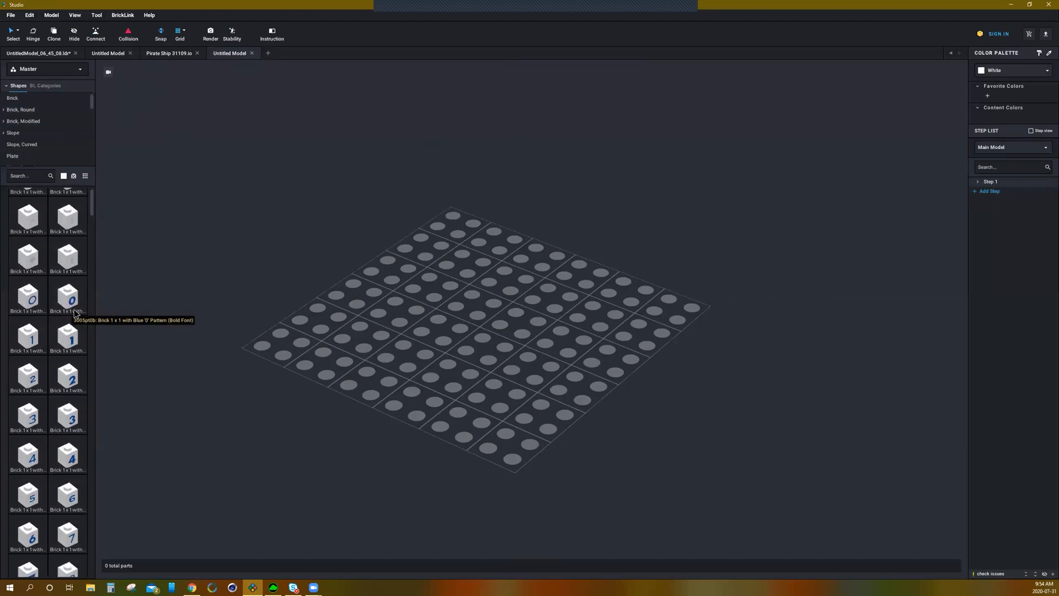
{"action": "scroll", "coordinate": [72, 303], "scroll_direction": "down", "scroll_amount": 2}
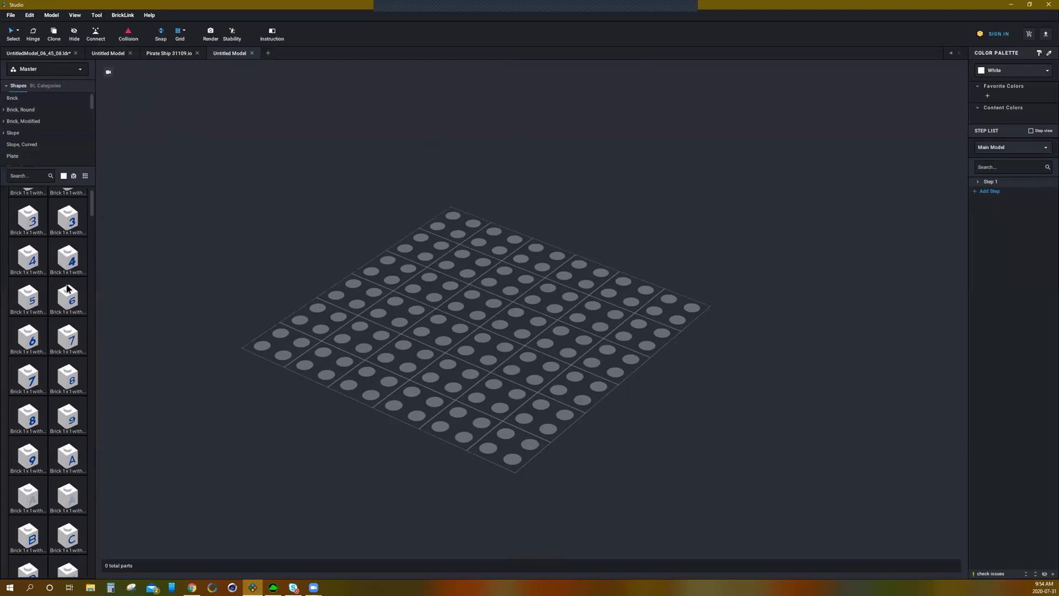
{"action": "scroll", "coordinate": [67, 287], "scroll_direction": "up", "scroll_amount": 8}
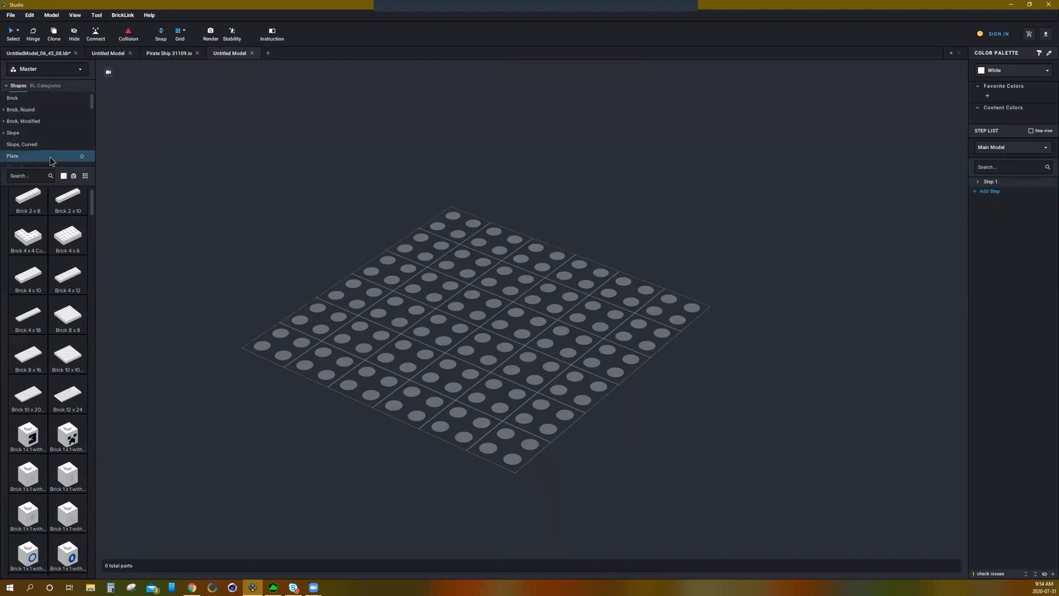
{"action": "scroll", "coordinate": [39, 115], "scroll_direction": "down", "scroll_amount": 1}
{"action": "scroll", "coordinate": [38, 115], "scroll_direction": "down", "scroll_amount": 3}
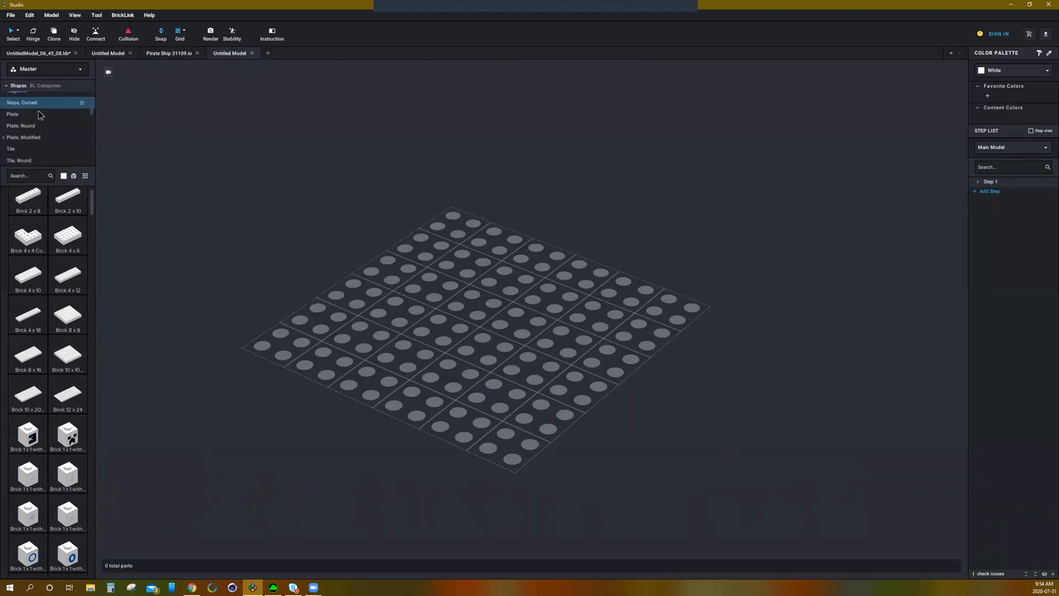
Step: Scroll through the whole shape category list of the parts palette
{"action": "scroll", "coordinate": [44, 146], "scroll_direction": "down", "scroll_amount": 2}
{"action": "scroll", "coordinate": [44, 132], "scroll_direction": "up", "scroll_amount": 5}
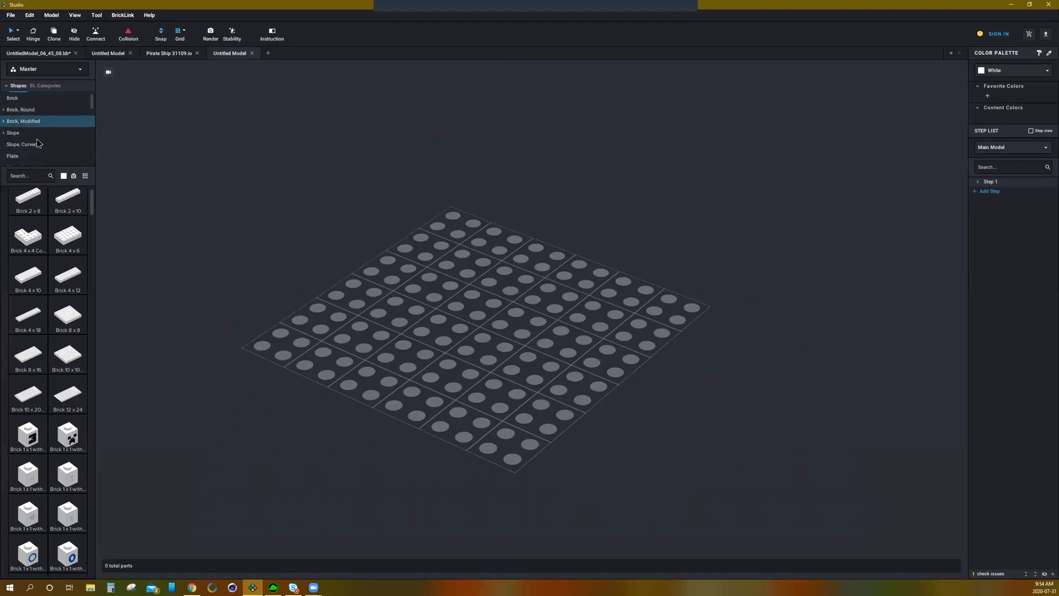
{"action": "scroll", "coordinate": [36, 145], "scroll_direction": "down", "scroll_amount": 3}
{"action": "scroll", "coordinate": [37, 147], "scroll_direction": "down", "scroll_amount": 5}
{"action": "scroll", "coordinate": [33, 127], "scroll_direction": "down", "scroll_amount": 5}
{"action": "scroll", "coordinate": [44, 129], "scroll_direction": "down", "scroll_amount": 3}
{"action": "scroll", "coordinate": [53, 138], "scroll_direction": "down", "scroll_amount": 3}
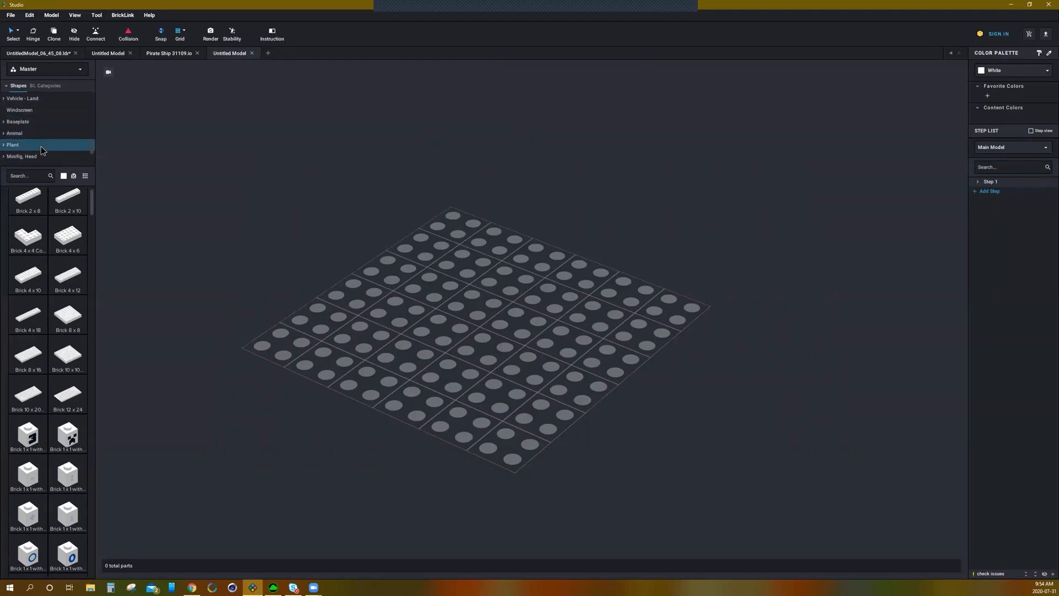
{"action": "scroll", "coordinate": [45, 145], "scroll_direction": "down", "scroll_amount": 5}
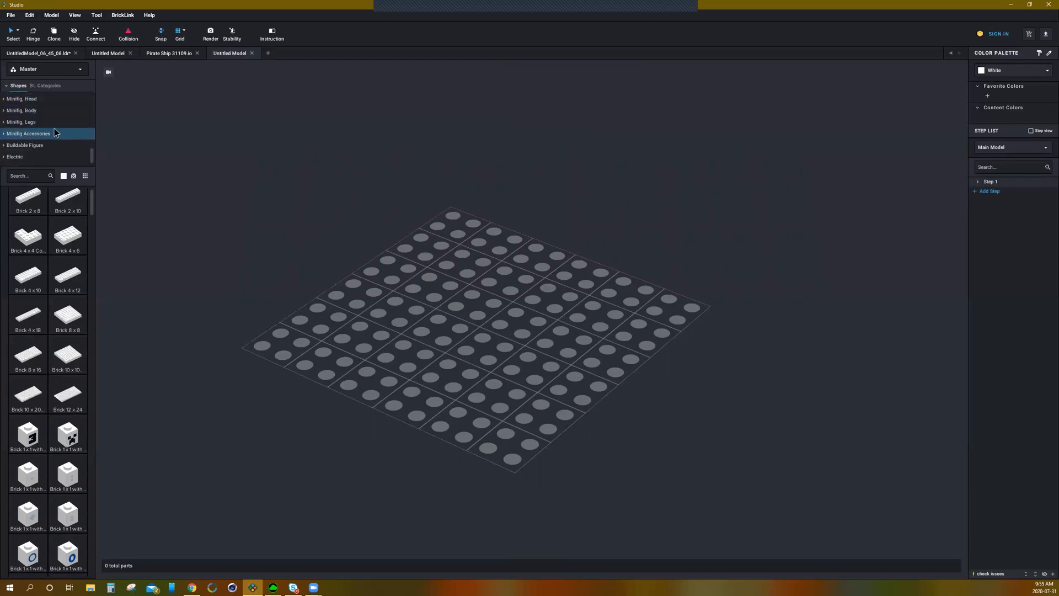
{"action": "scroll", "coordinate": [46, 139], "scroll_direction": "down", "scroll_amount": 1}
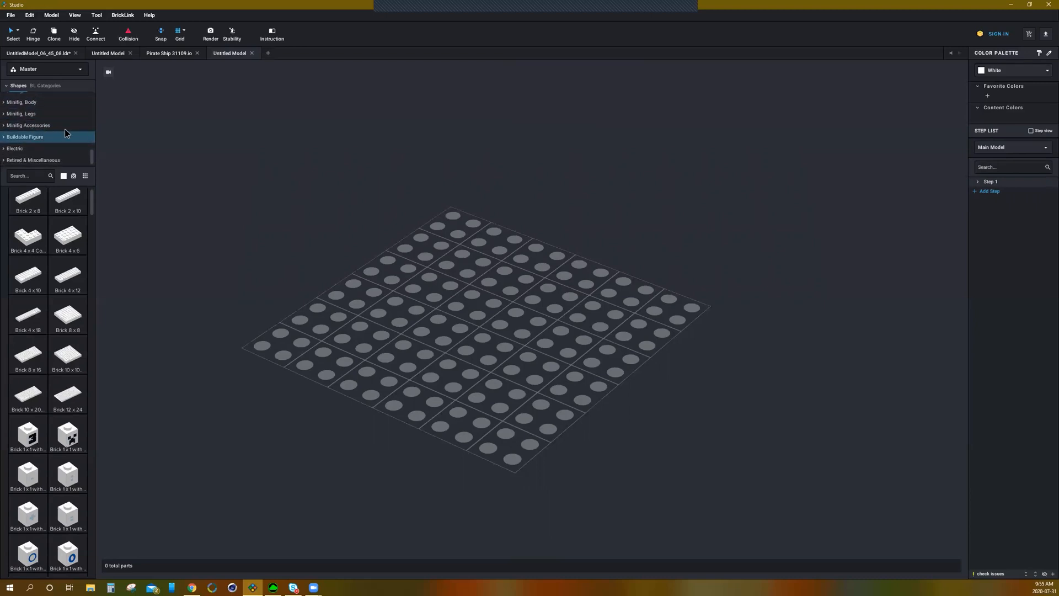
Step: Open the Electric, Bionicle, Minifig Legs, Minifig Body and Plant categories to preview their parts
{"action": "left_click", "coordinate": [24, 148]}
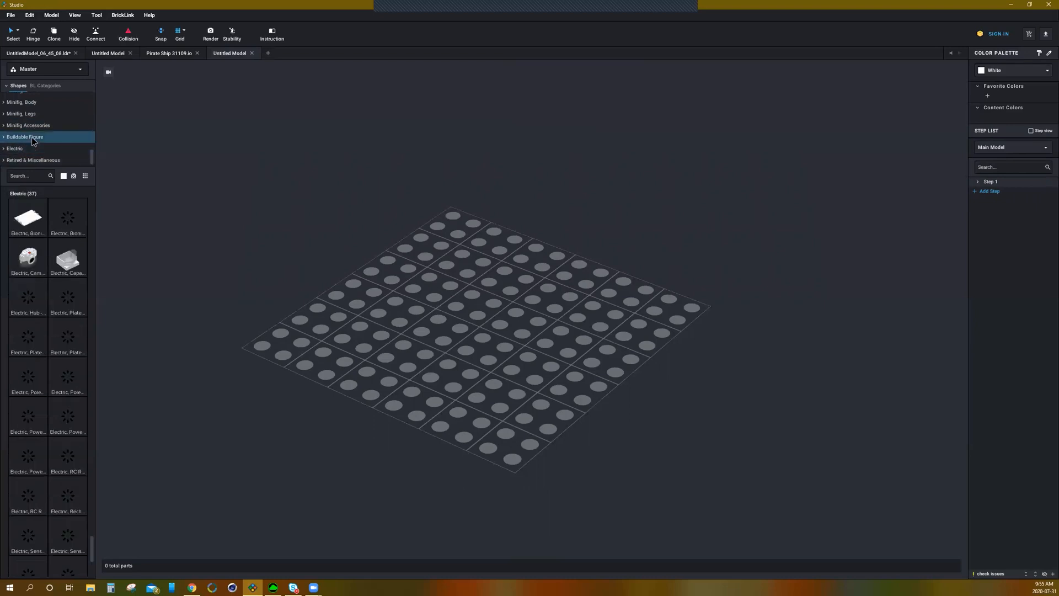
{"action": "left_click", "coordinate": [32, 139]}
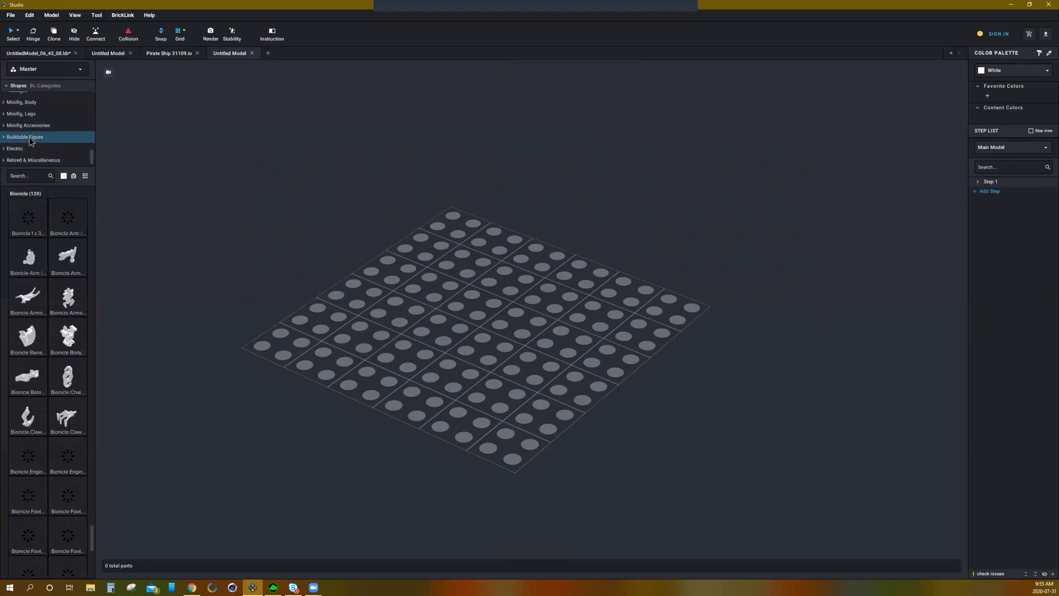
{"action": "left_click", "coordinate": [33, 115]}
{"action": "scroll", "coordinate": [34, 133], "scroll_direction": "up", "scroll_amount": 2}
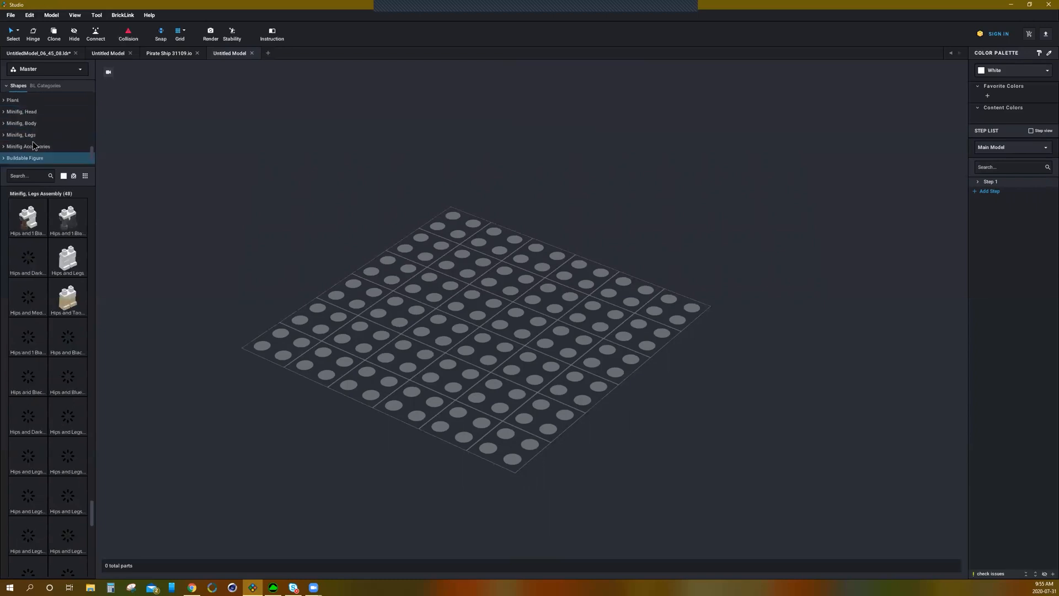
{"action": "left_click", "coordinate": [25, 126]}
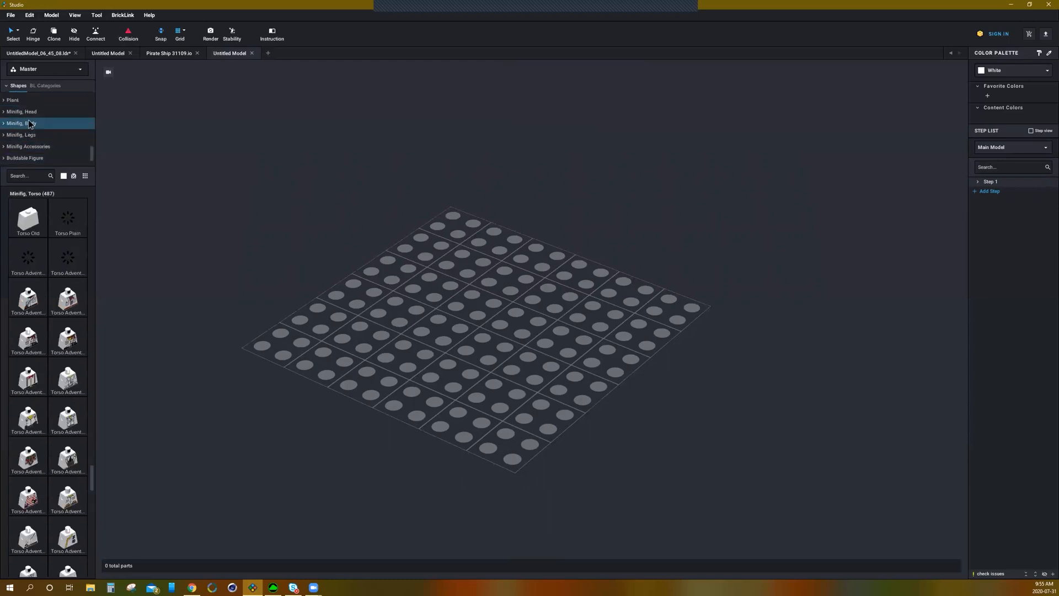
{"action": "scroll", "coordinate": [29, 123], "scroll_direction": "up", "scroll_amount": 1}
{"action": "left_click", "coordinate": [41, 113]}
{"action": "scroll", "coordinate": [40, 112], "scroll_direction": "up", "scroll_amount": 1}
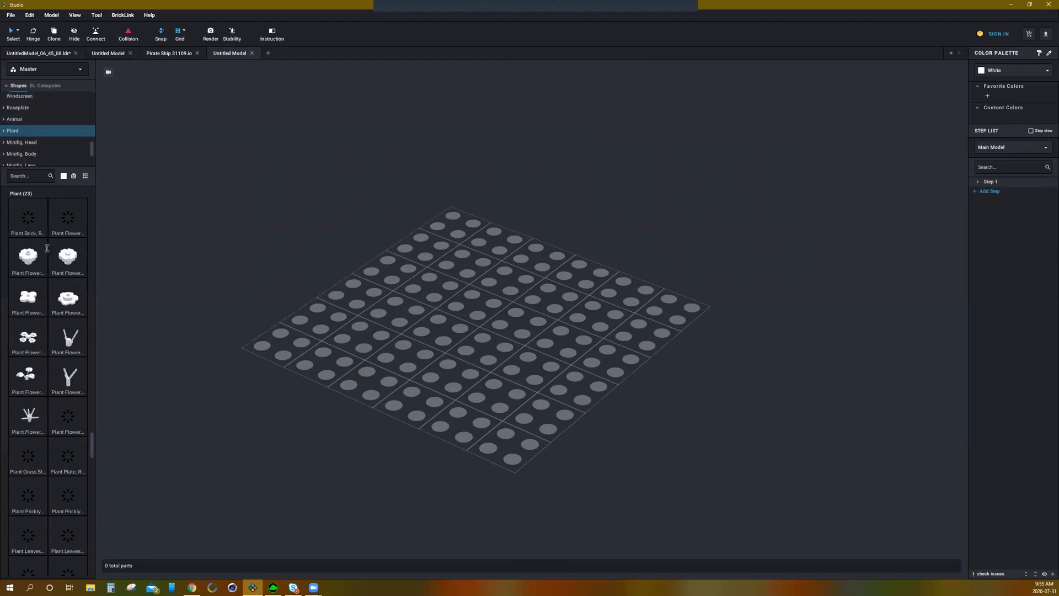
{"action": "scroll", "coordinate": [32, 128], "scroll_direction": "up", "scroll_amount": 2}
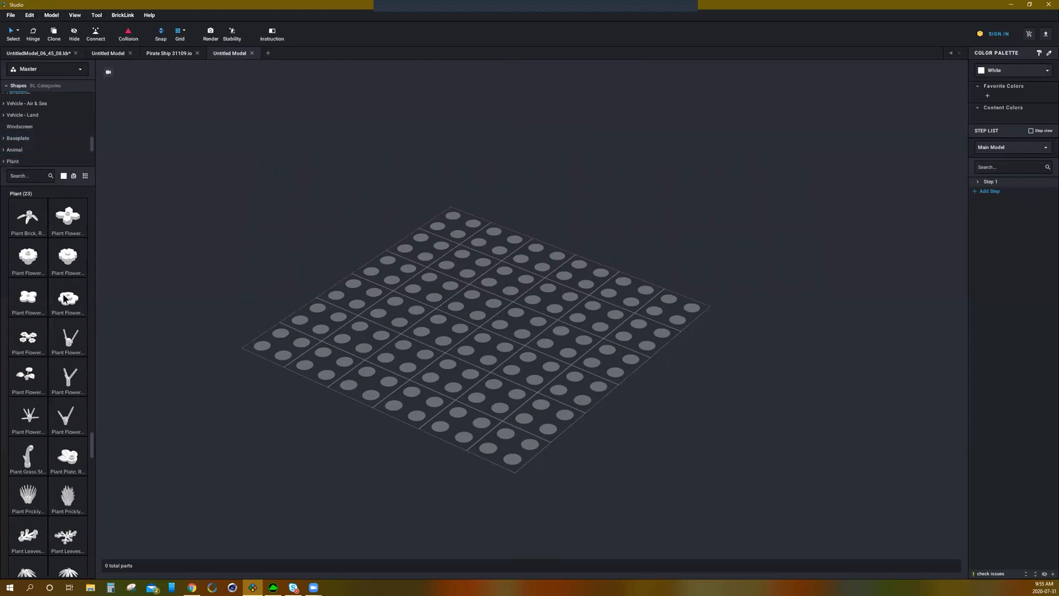
Step: Build a flower on the baseplate from a flower stem with three small flowers attached
{"action": "left_click_drag", "start_coordinate": [70, 342], "coordinate": [465, 353]}
{"action": "key", "text": "Escape"}
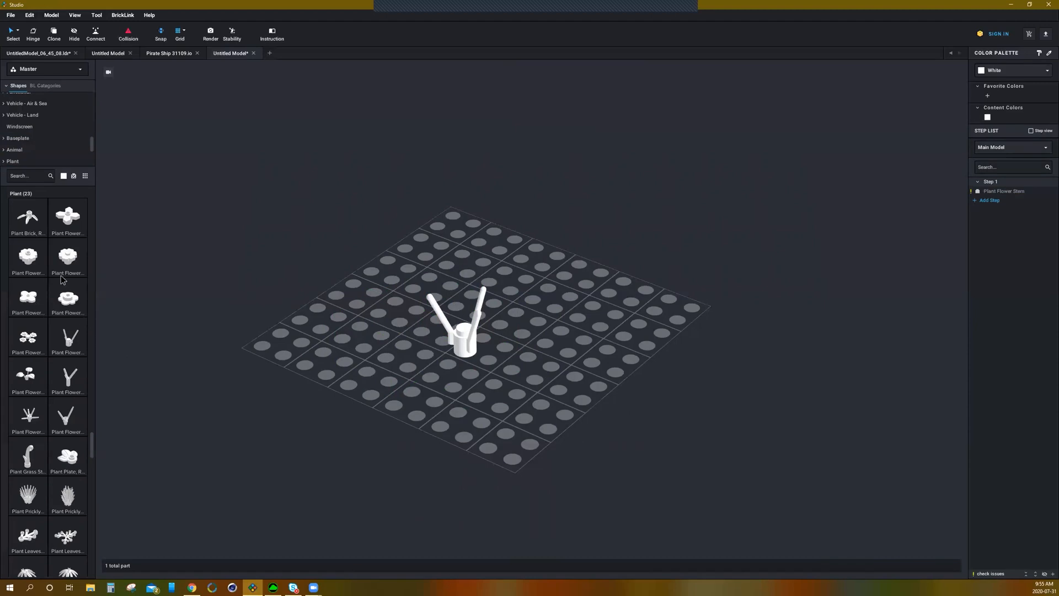
{"action": "left_click_drag", "start_coordinate": [68, 299], "coordinate": [433, 296]}
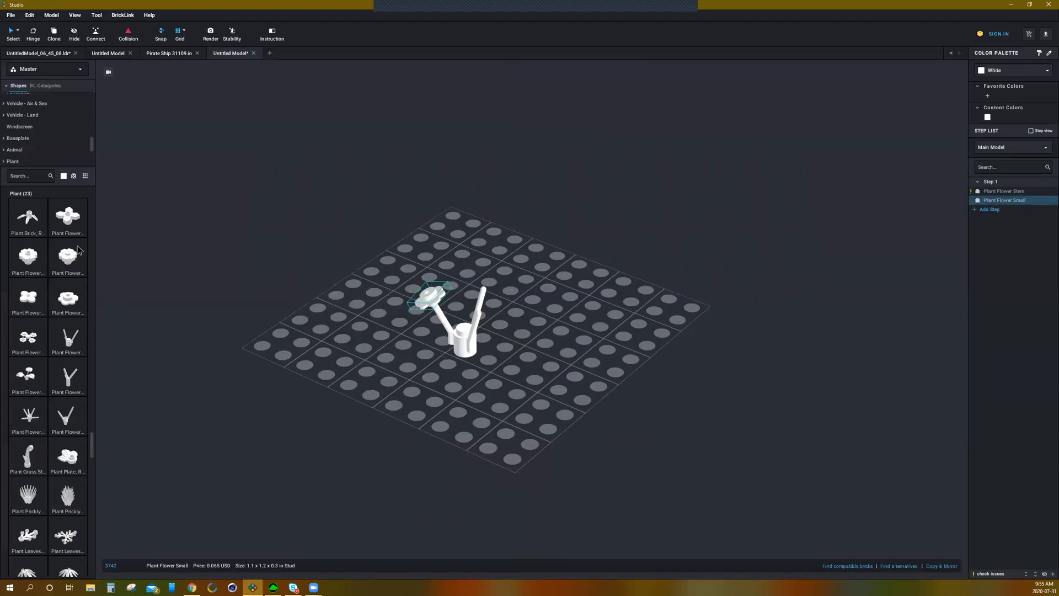
{"action": "left_click_drag", "start_coordinate": [62, 312], "coordinate": [482, 287]}
{"action": "left_click_drag", "start_coordinate": [68, 300], "coordinate": [483, 319]}
{"action": "left_click", "coordinate": [482, 318]}
{"action": "left_click", "coordinate": [584, 345]}
{"action": "right_click_drag", "start_coordinate": [584, 345], "coordinate": [536, 338]}
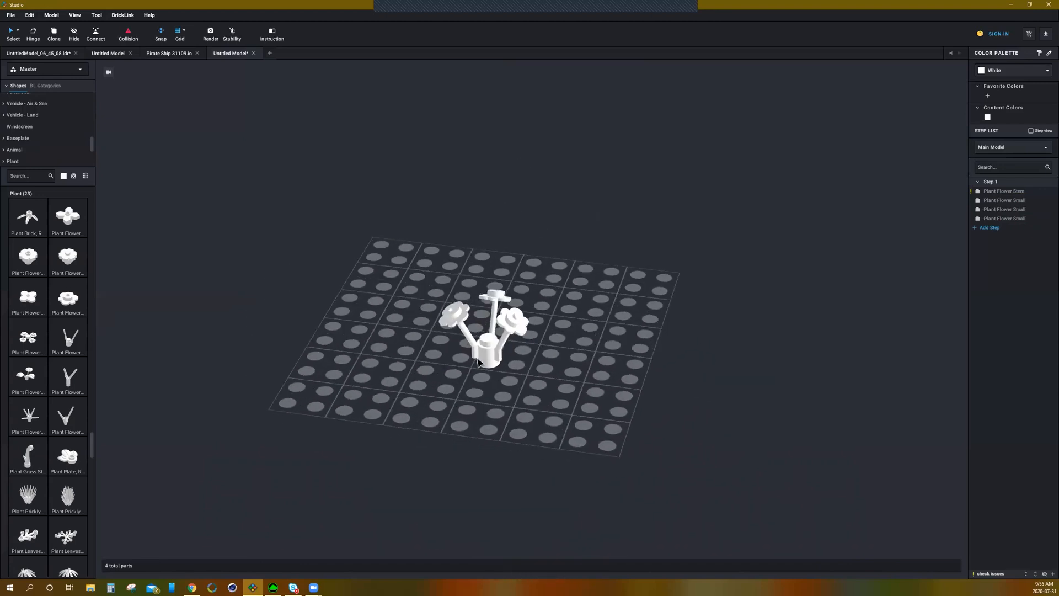
Step: Delete the three small flowers and the flower stem from the baseplate
{"action": "left_click", "coordinate": [486, 359]}
{"action": "left_click", "coordinate": [458, 313]}
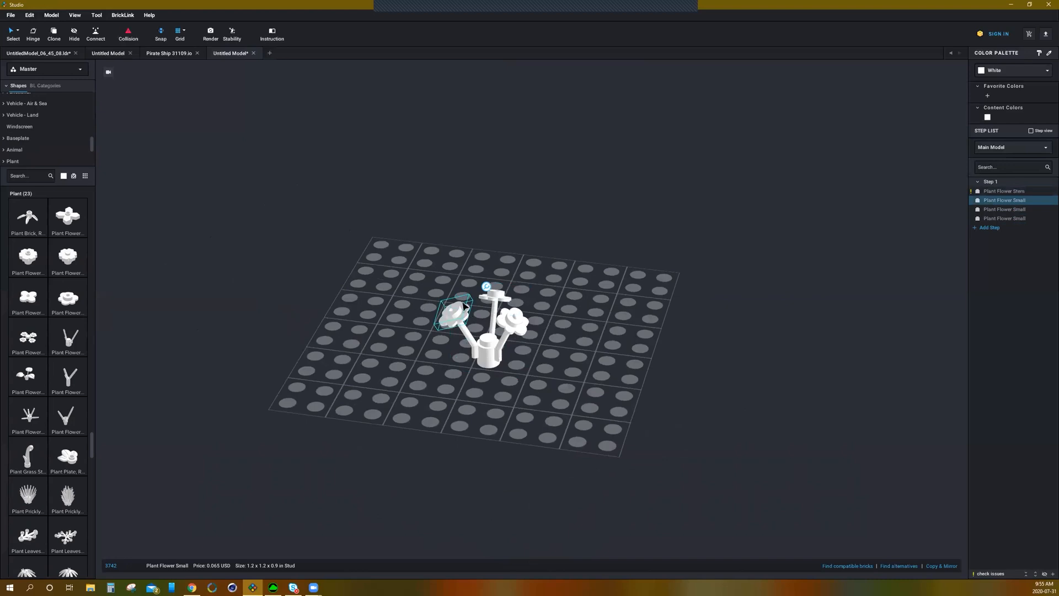
{"action": "key", "text": "Delete"}
{"action": "left_click", "coordinate": [513, 321]}
{"action": "key", "text": "Delete"}
{"action": "left_click", "coordinate": [495, 297]}
{"action": "key", "text": "Delete"}
{"action": "left_click", "coordinate": [501, 327]}
{"action": "key", "text": "Delete"}
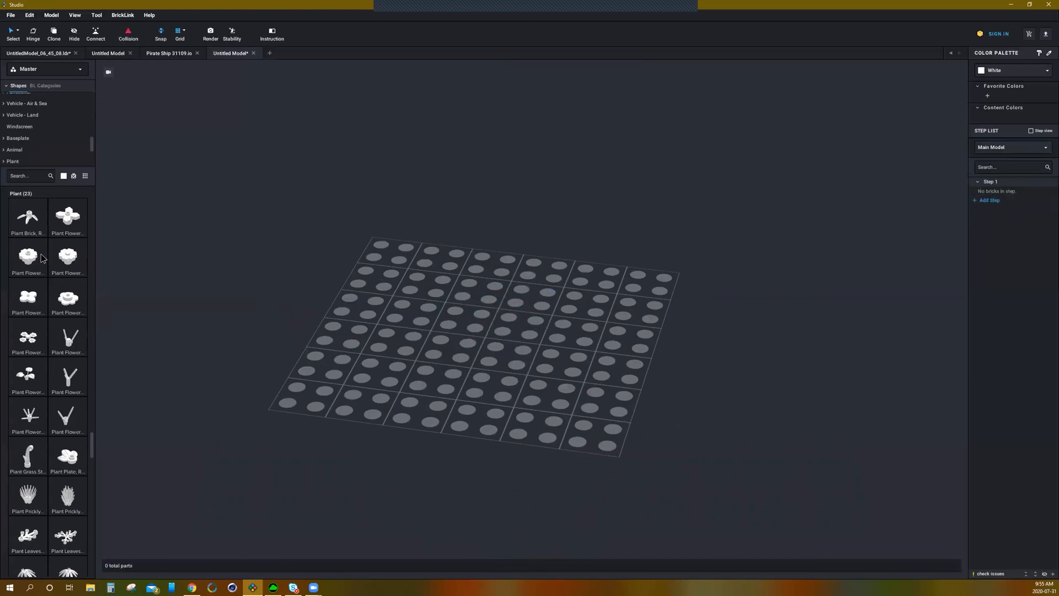
Step: Place a round 1 x 1 plant brick with bamboo leaves on the baseplate, removing an extra copy
{"action": "left_click_drag", "start_coordinate": [23, 219], "coordinate": [466, 319]}
{"action": "left_click_drag", "start_coordinate": [30, 221], "coordinate": [422, 299]}
{"action": "key", "text": "Delete"}
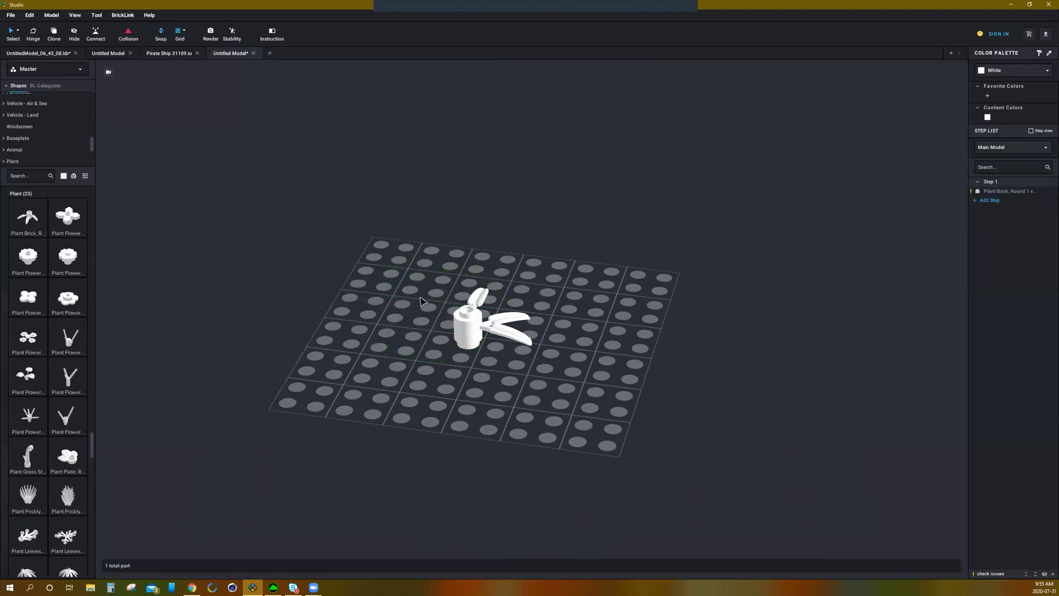
Step: Place four 2 x 2 angular leaf flowers at different spots around the baseplate
{"action": "left_click", "coordinate": [64, 219]}
{"action": "left_click", "coordinate": [329, 354]}
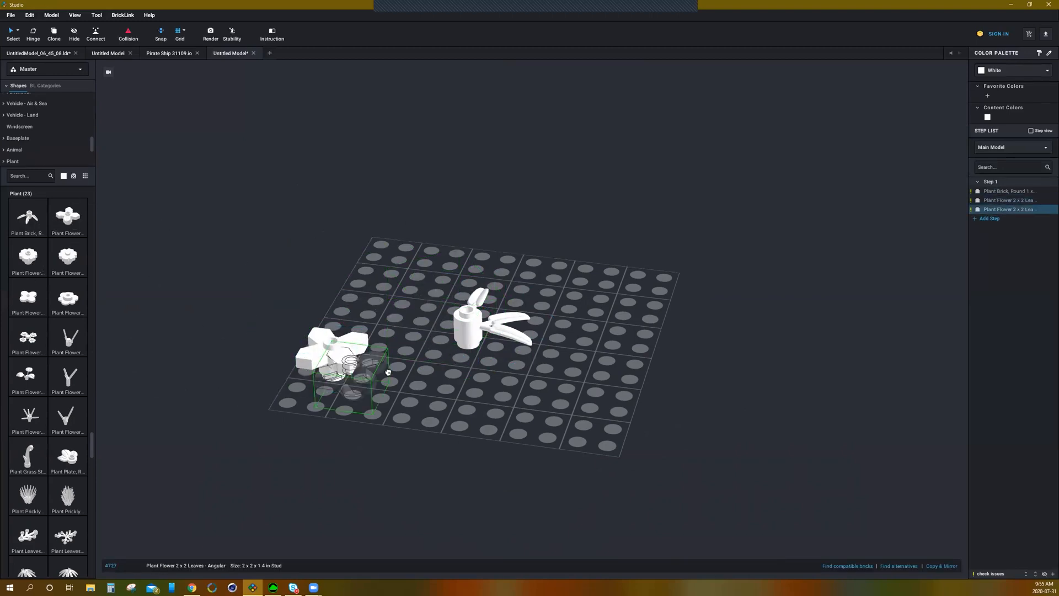
{"action": "left_click", "coordinate": [434, 382]}
{"action": "left_click", "coordinate": [546, 407]}
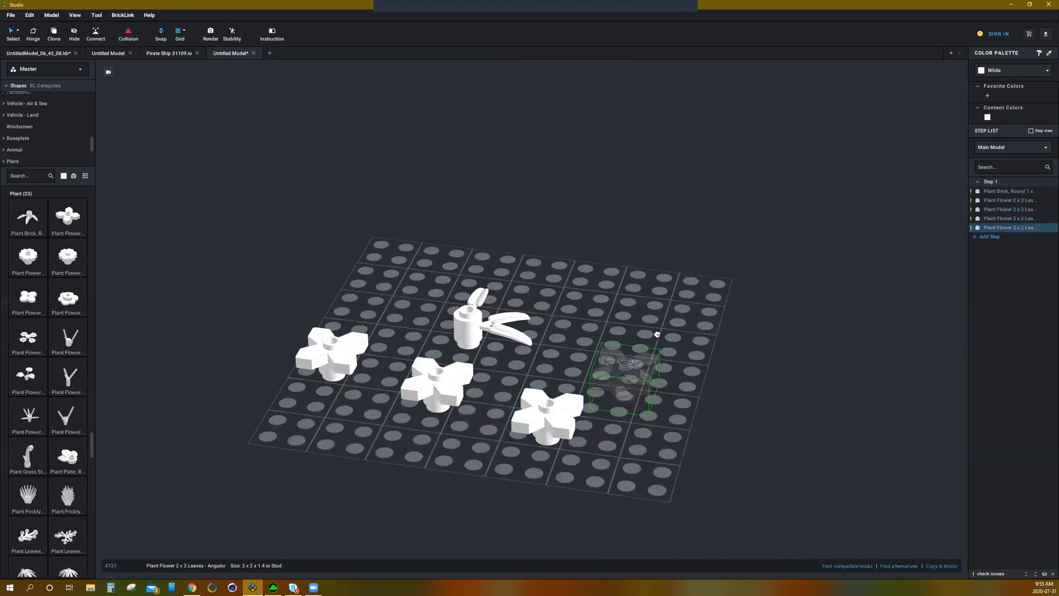
{"action": "key", "text": "Escape"}
{"action": "left_click", "coordinate": [662, 330]}
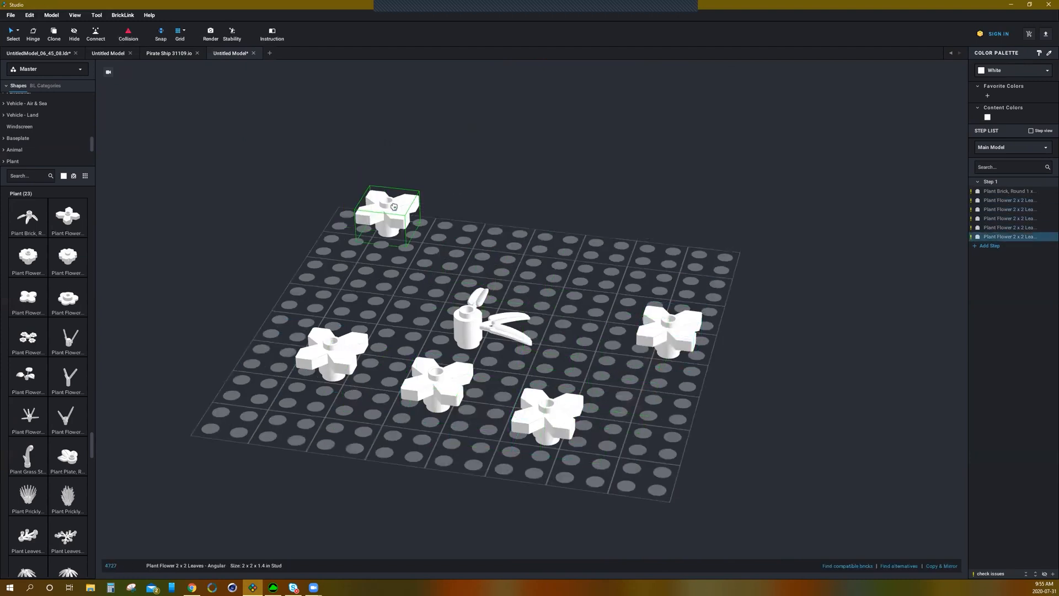
{"action": "key", "text": "Escape"}
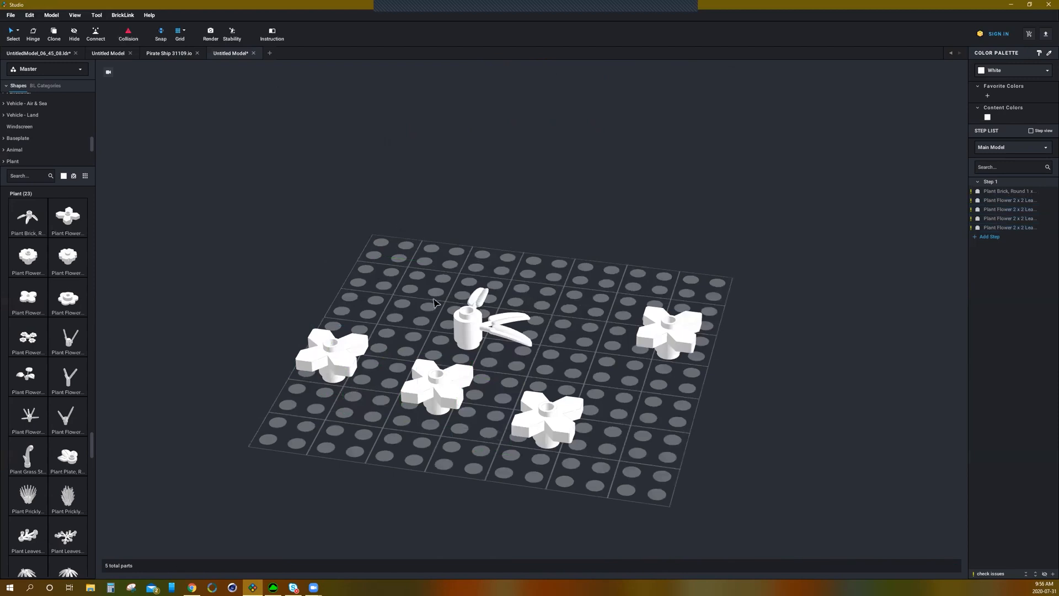
Step: Delete all the leaf flowers and the bamboo plant brick, leaving the baseplate empty
{"action": "left_click", "coordinate": [670, 353]}
{"action": "left_click", "coordinate": [514, 419]}
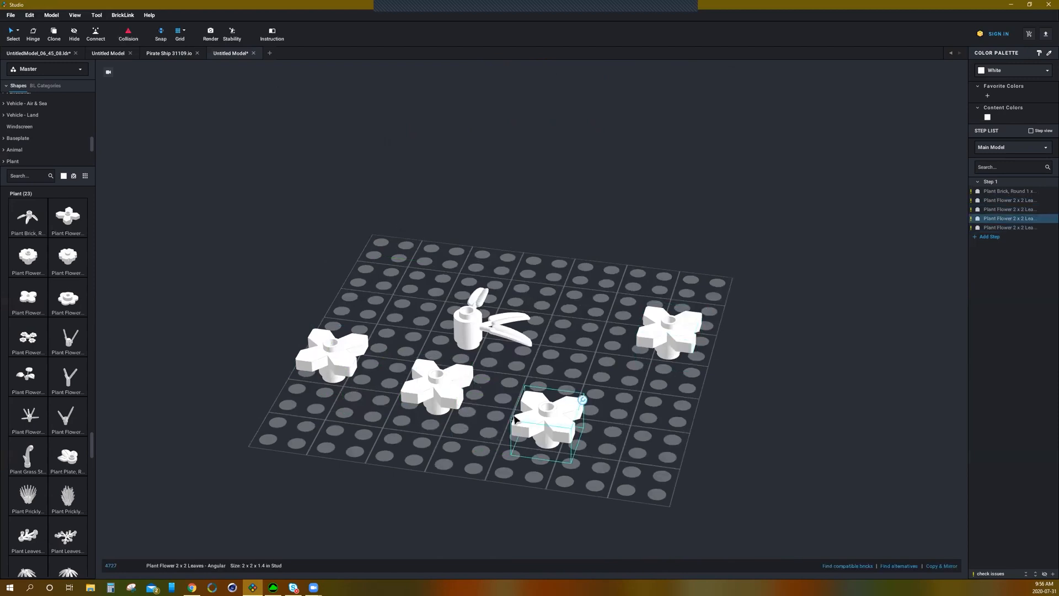
{"action": "left_click", "coordinate": [664, 346]}
{"action": "key", "text": "Delete"}
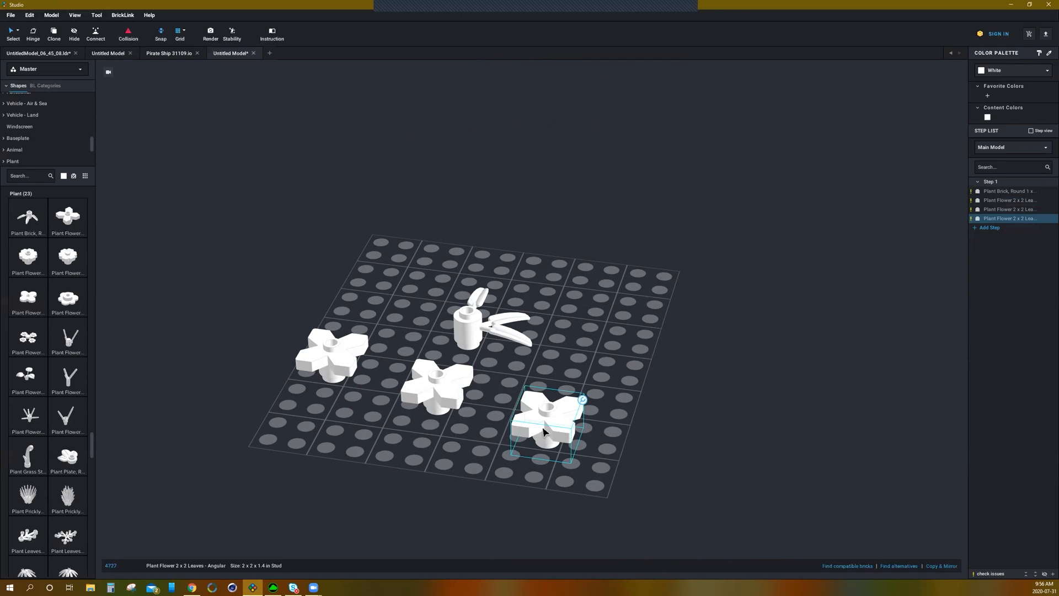
{"action": "key", "text": "Delete"}
{"action": "left_click", "coordinate": [417, 382]}
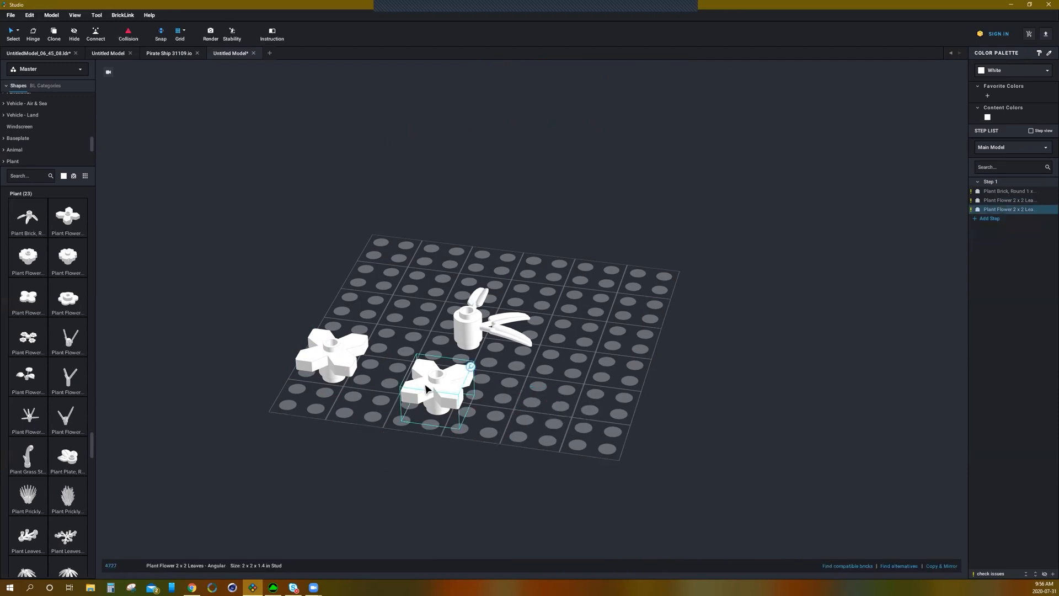
{"action": "key", "text": "Delete"}
{"action": "left_click", "coordinate": [328, 356]}
{"action": "key", "text": "Delete"}
{"action": "left_click", "coordinate": [464, 326]}
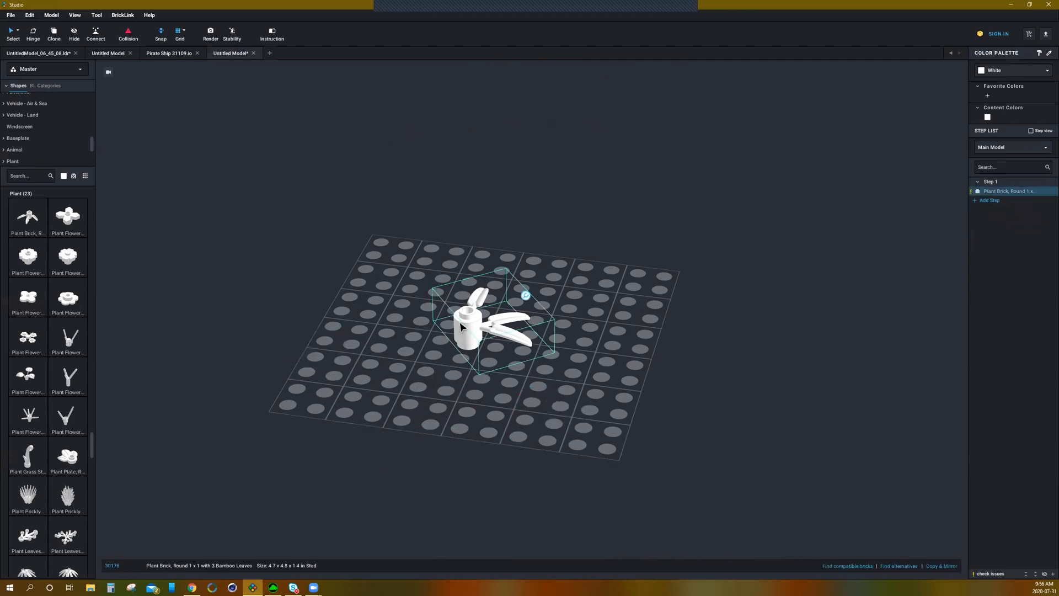
{"action": "key", "text": "Delete"}
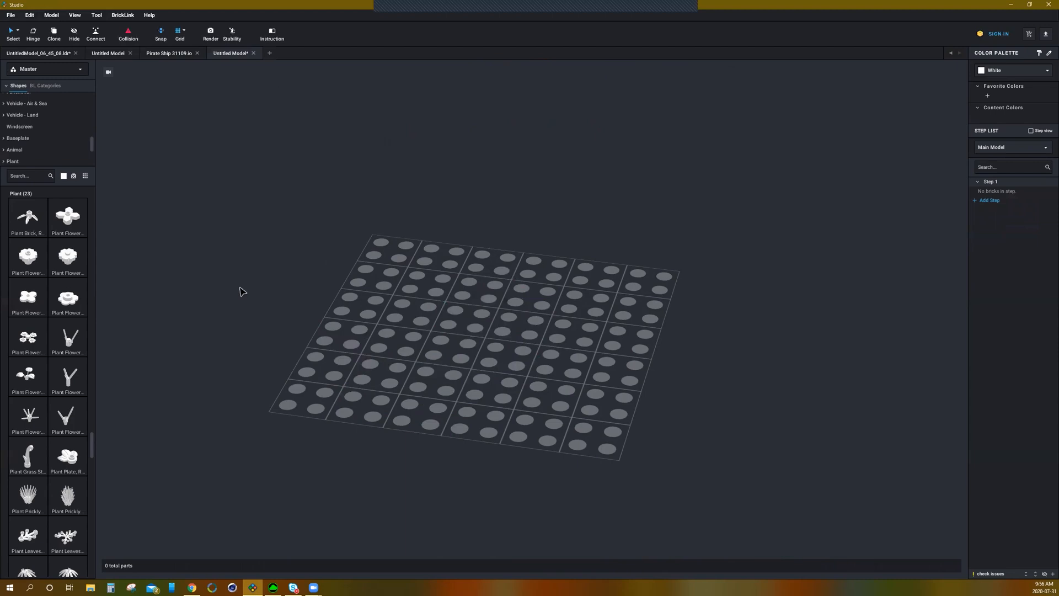
Step: Open the Brick category and scroll through its brick parts
{"action": "scroll", "coordinate": [82, 146], "scroll_direction": "up", "scroll_amount": 10}
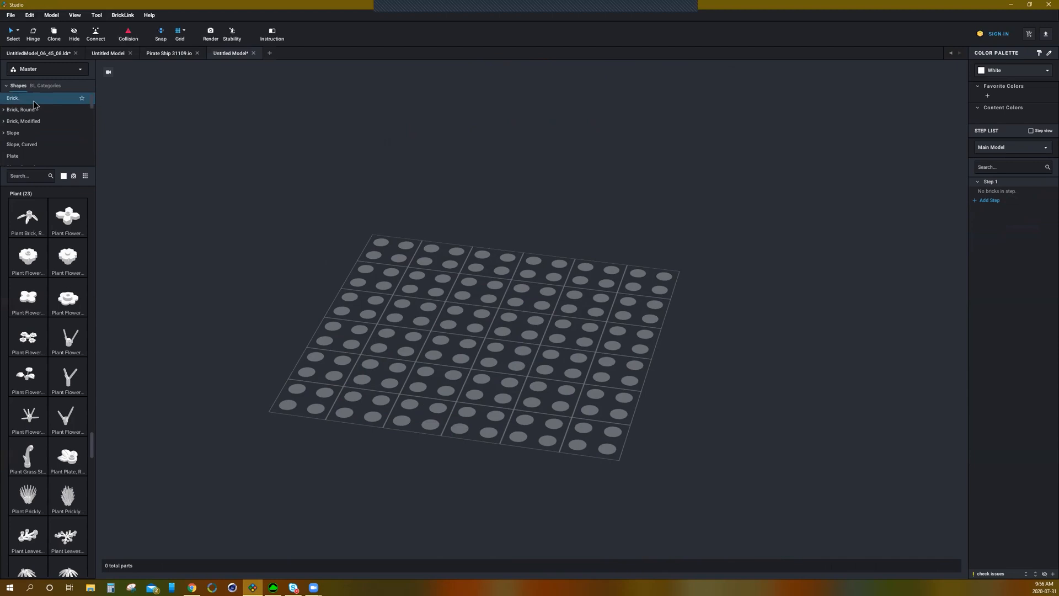
{"action": "left_click", "coordinate": [33, 99]}
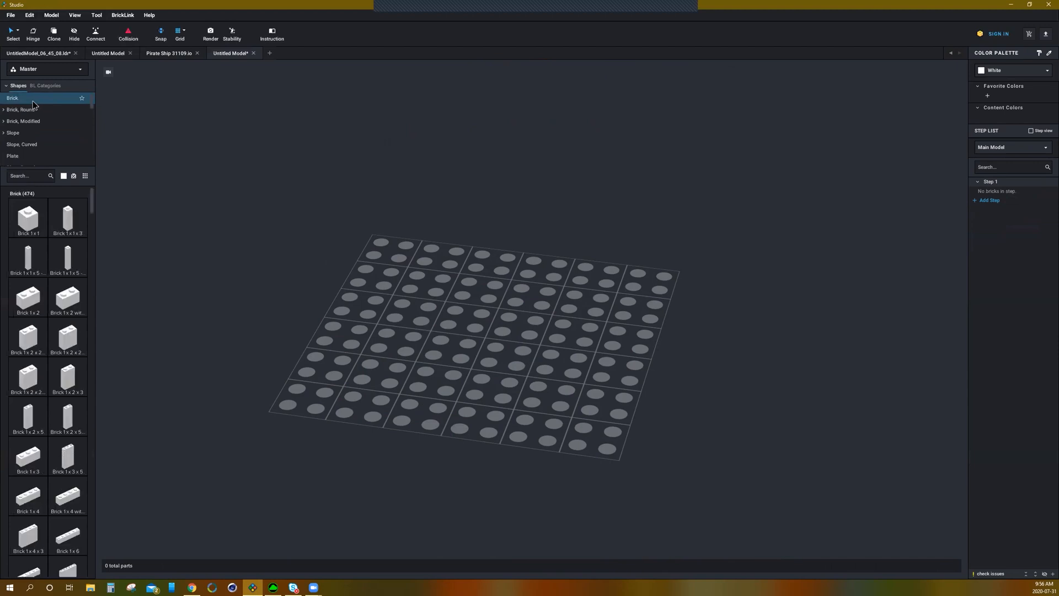
{"action": "scroll", "coordinate": [54, 343], "scroll_direction": "down", "scroll_amount": 10}
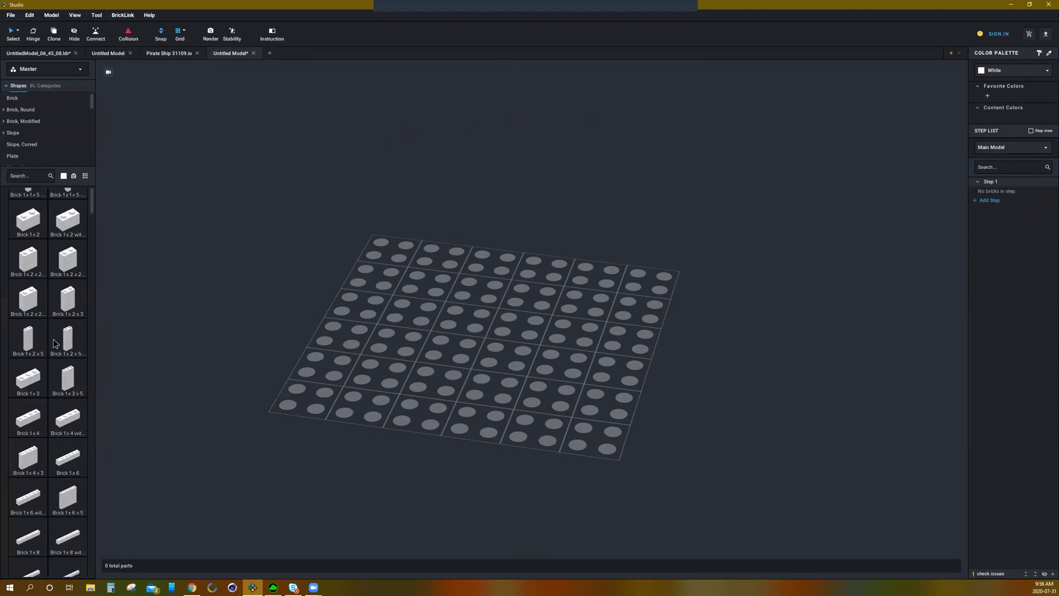
{"action": "scroll", "coordinate": [54, 343], "scroll_direction": "down", "scroll_amount": 3}
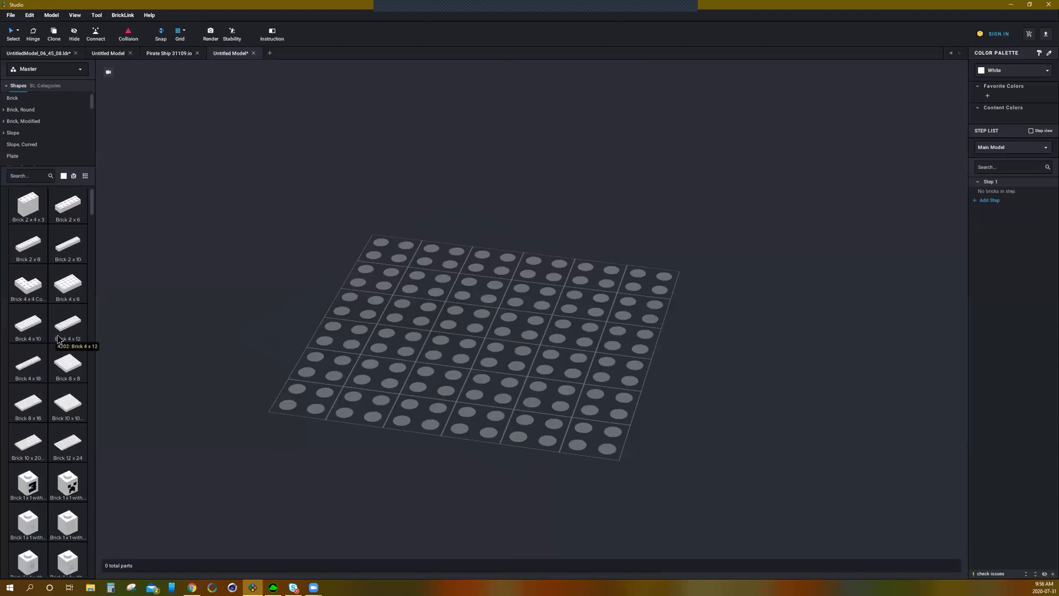
{"action": "scroll", "coordinate": [55, 315], "scroll_direction": "up", "scroll_amount": 4}
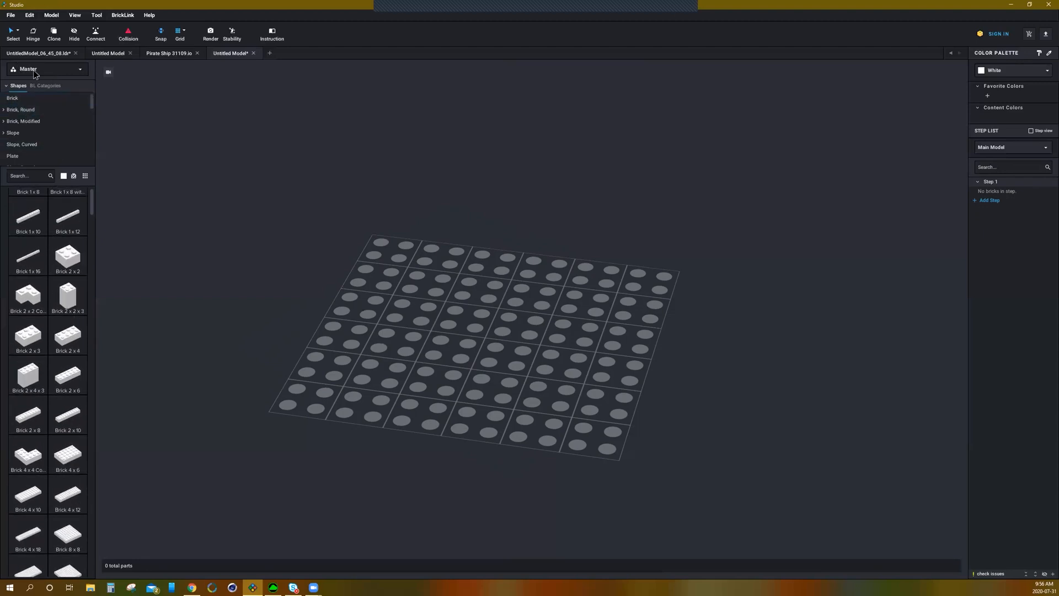
{"action": "scroll", "coordinate": [29, 335], "scroll_direction": "down", "scroll_amount": 3}
{"action": "scroll", "coordinate": [34, 373], "scroll_direction": "up", "scroll_amount": 2}
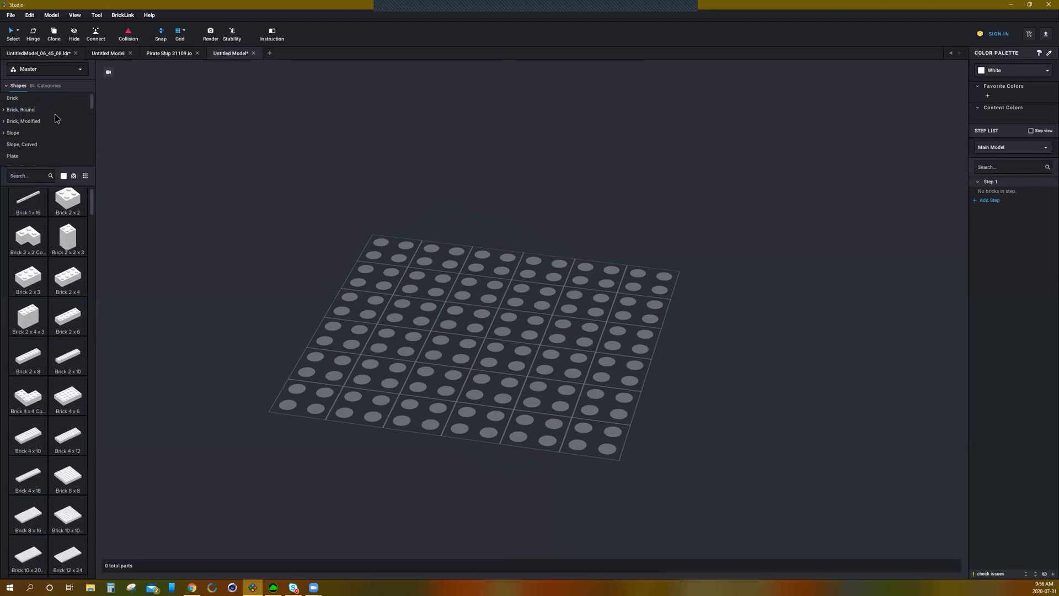
Step: Open the Plate category and scroll through its plate parts
{"action": "left_click", "coordinate": [15, 157]}
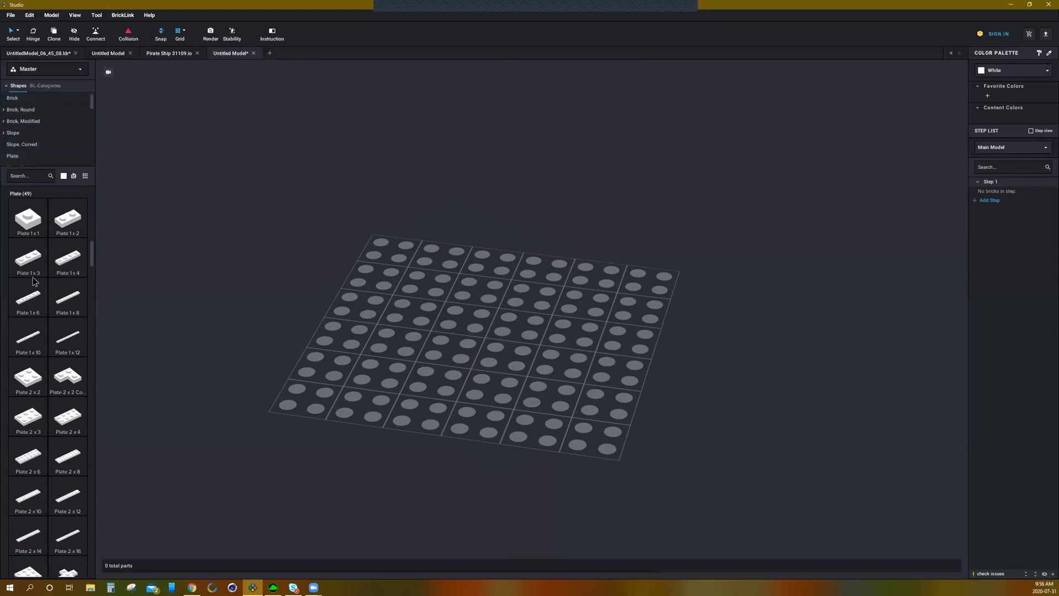
{"action": "scroll", "coordinate": [47, 331], "scroll_direction": "down", "scroll_amount": 4}
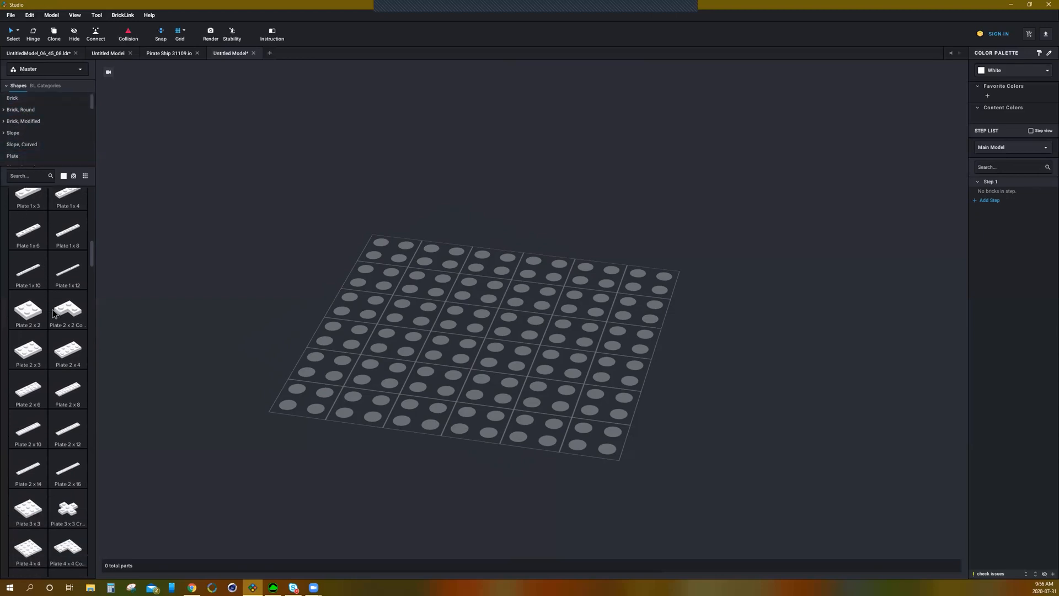
{"action": "scroll", "coordinate": [49, 380], "scroll_direction": "down", "scroll_amount": 3}
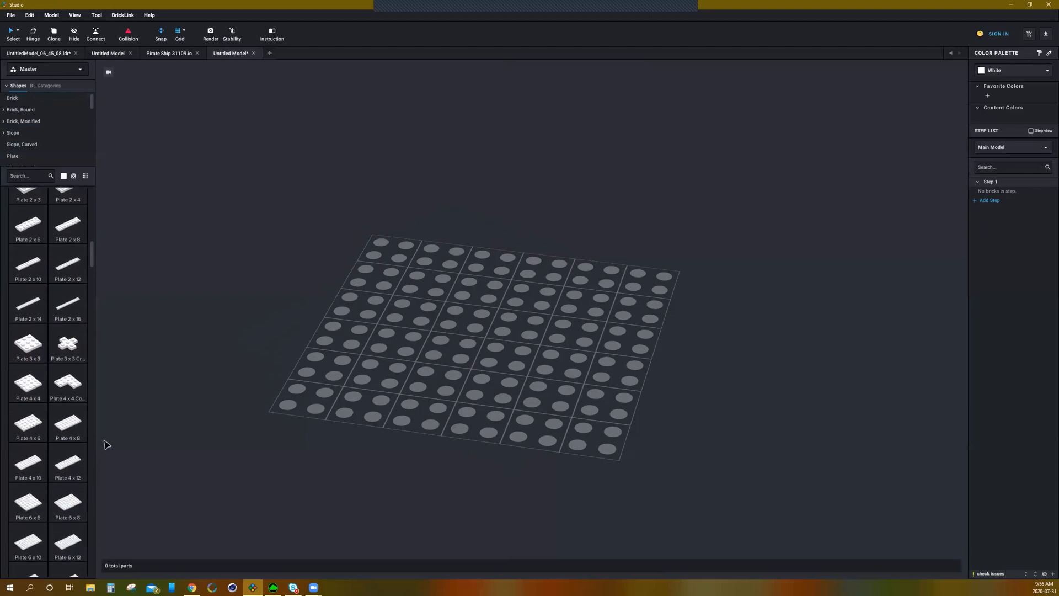
{"action": "scroll", "coordinate": [83, 453], "scroll_direction": "down", "scroll_amount": 4}
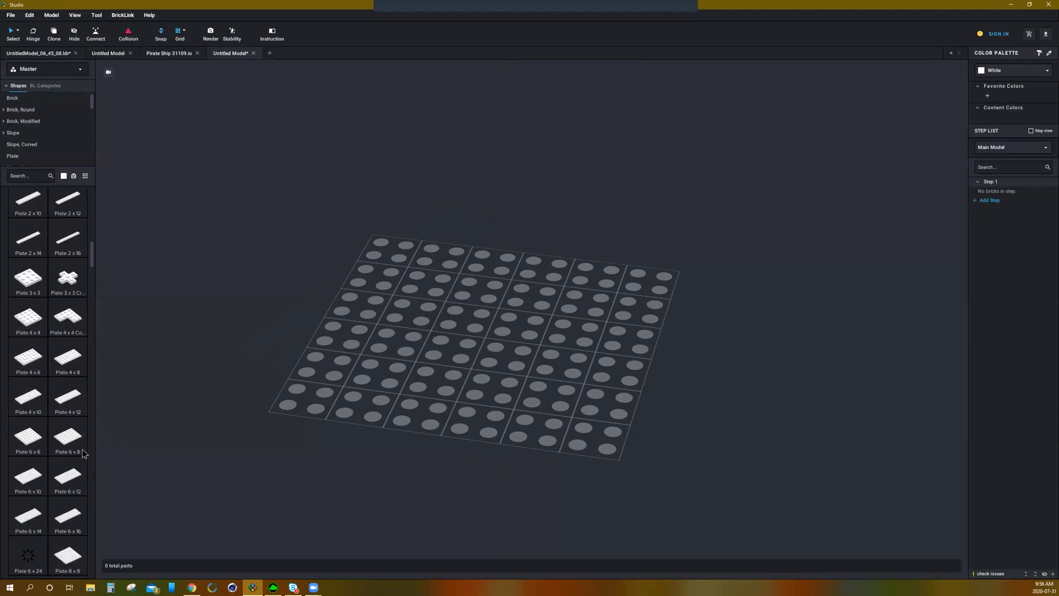
Step: Place an 8 x 8 plate on the centre of the baseplate and select it
{"action": "left_click_drag", "start_coordinate": [79, 481], "coordinate": [461, 324]}
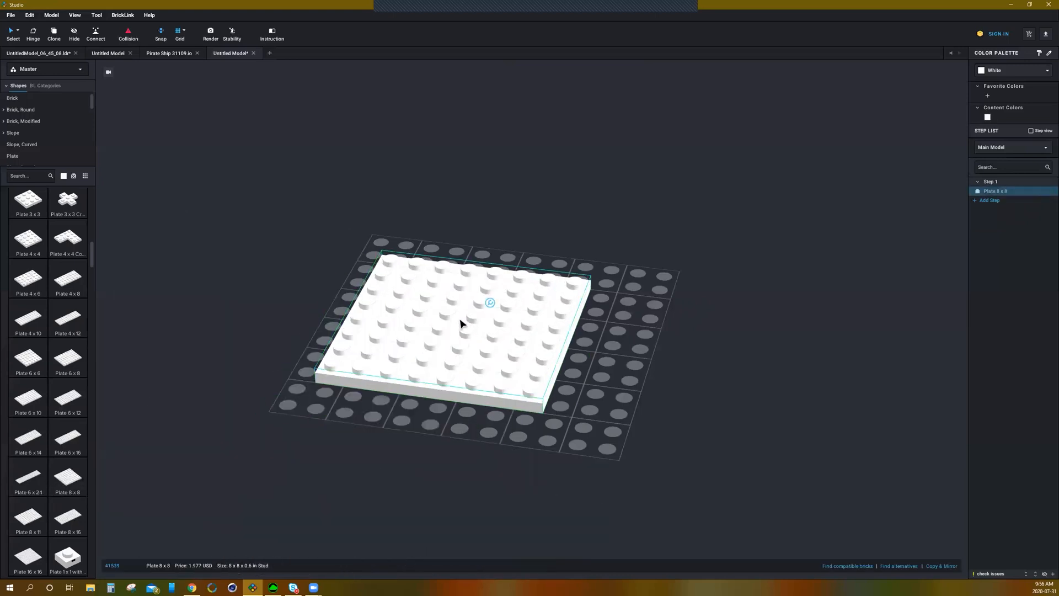
{"action": "key", "text": "Escape"}
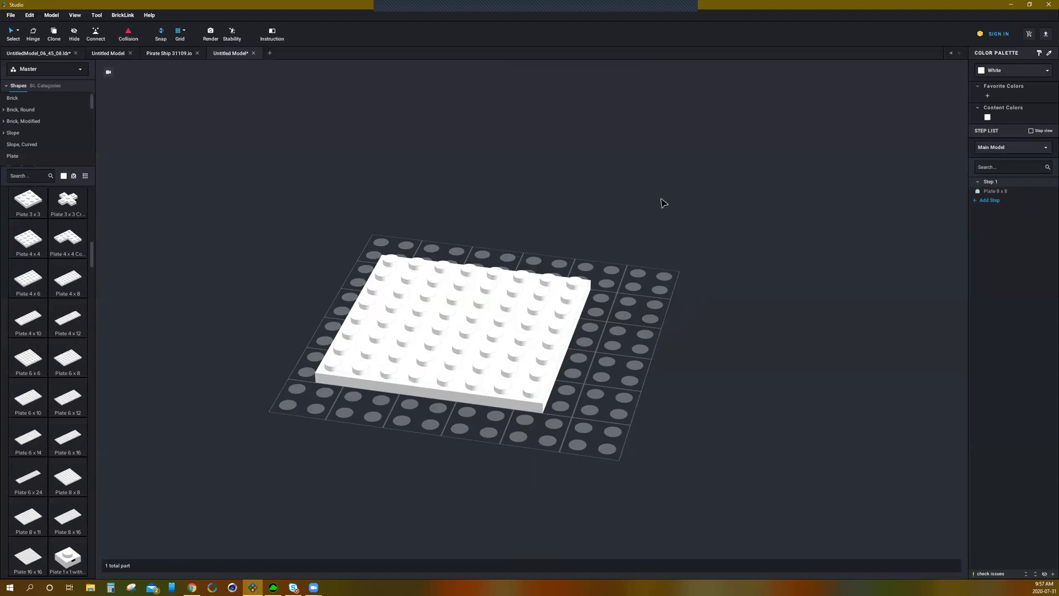
{"action": "left_click", "coordinate": [468, 316]}
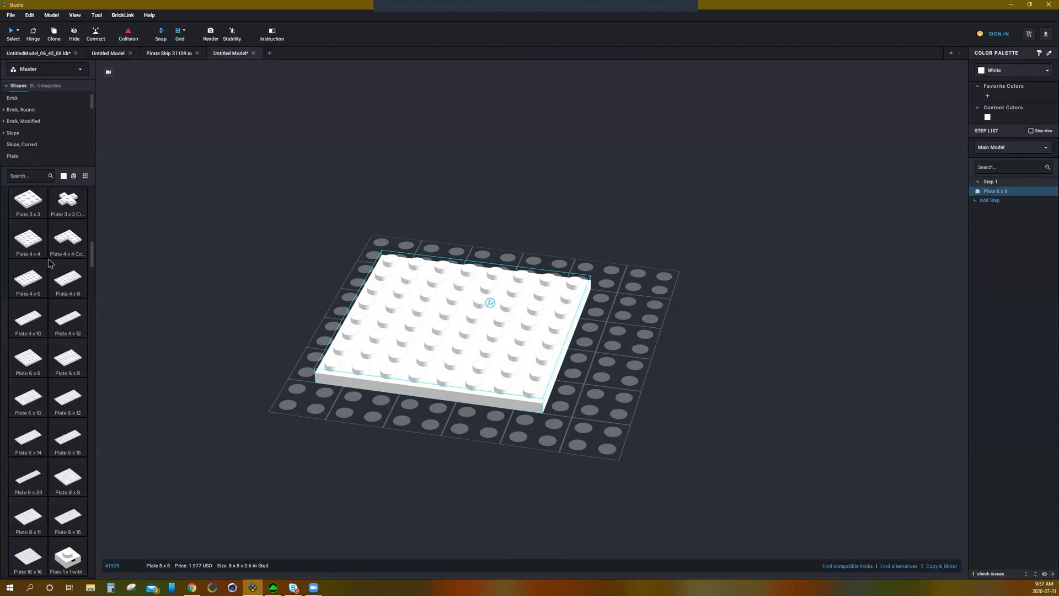
Step: Switch the part list's preview colour to Bright Light Blue, then back to White
{"action": "left_click", "coordinate": [64, 177]}
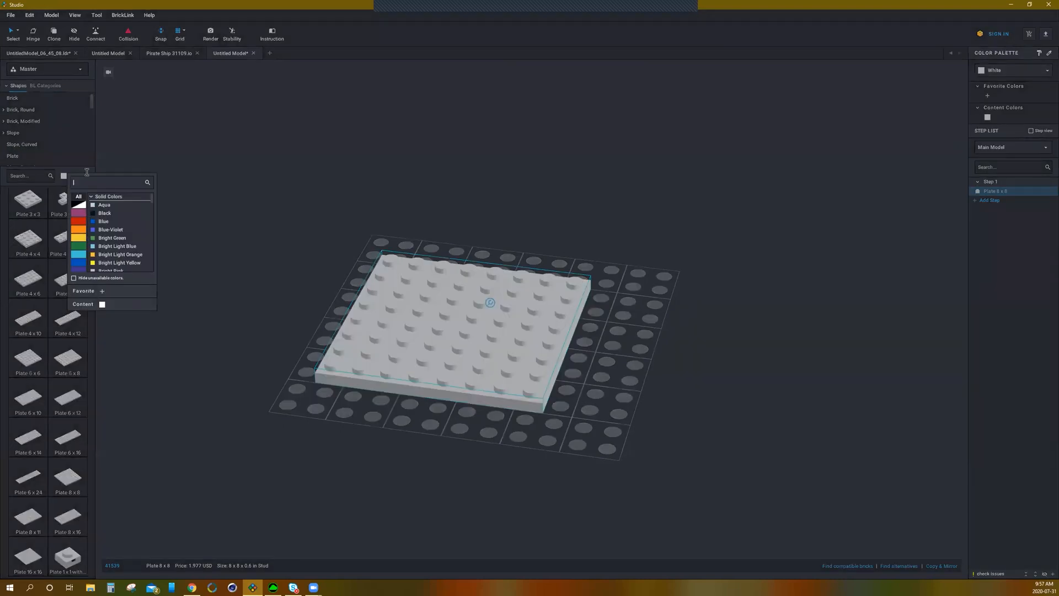
{"action": "left_click", "coordinate": [64, 176]}
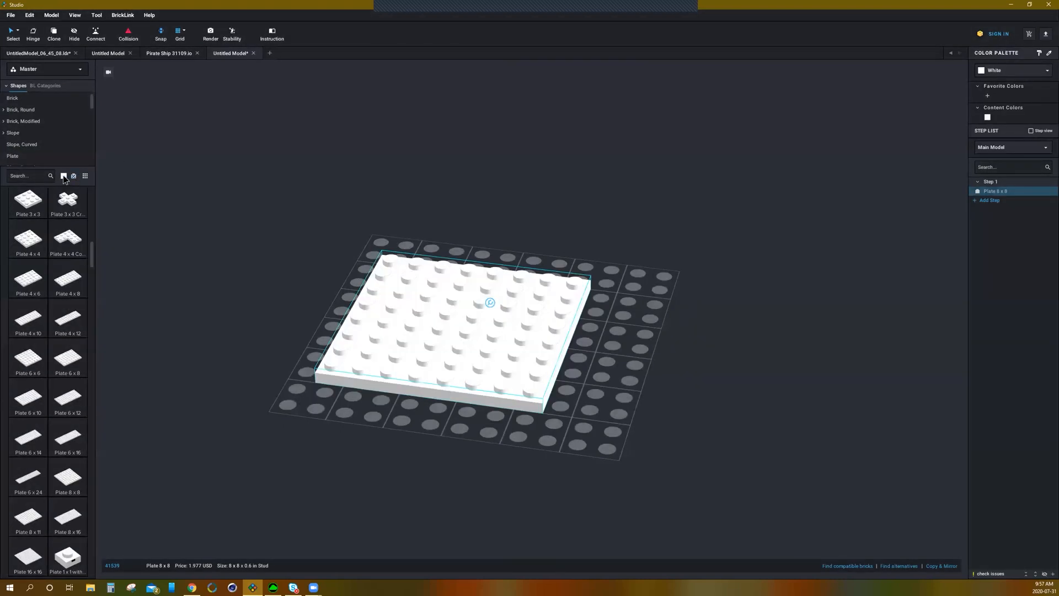
{"action": "left_click", "coordinate": [63, 177]}
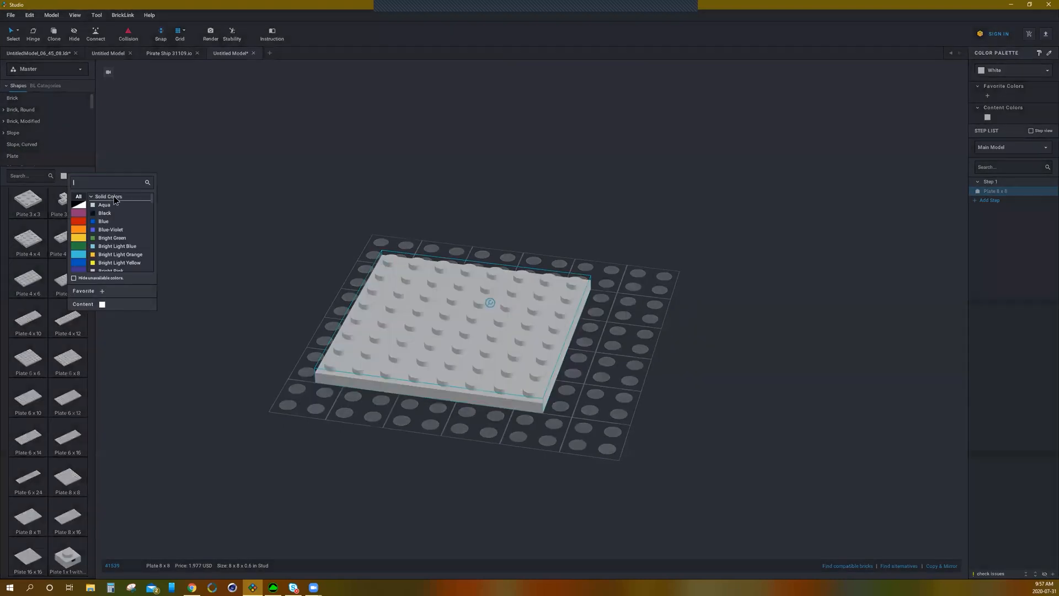
{"action": "left_click", "coordinate": [122, 246]}
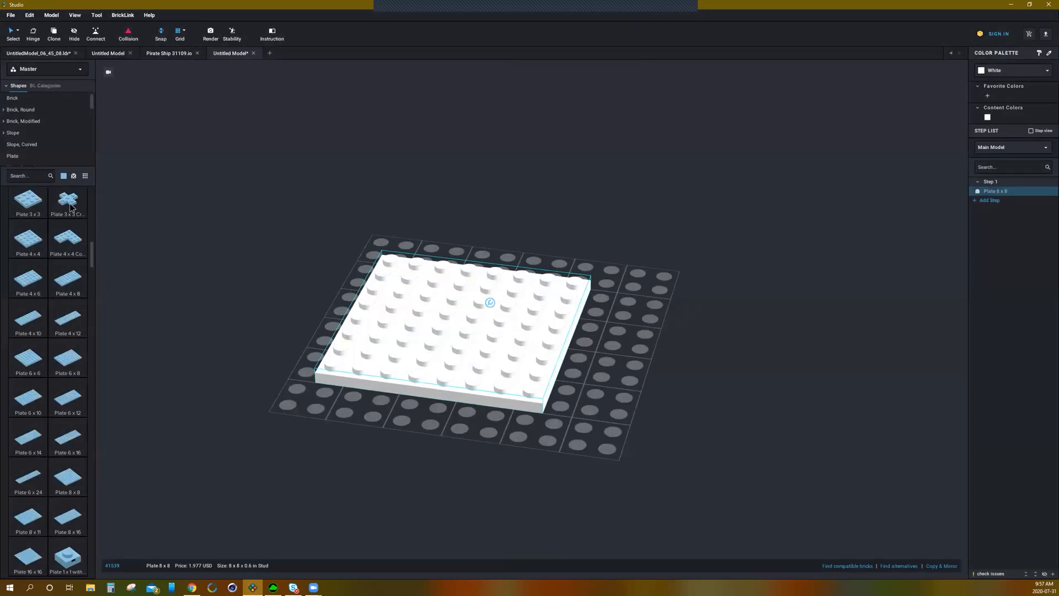
{"action": "left_click", "coordinate": [64, 176]}
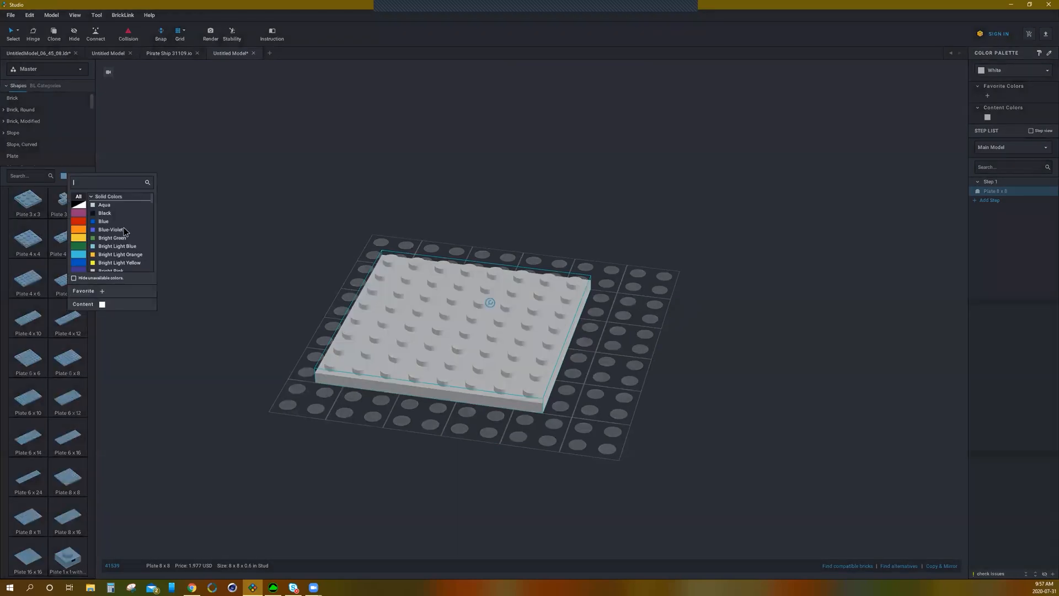
{"action": "left_click", "coordinate": [81, 208]}
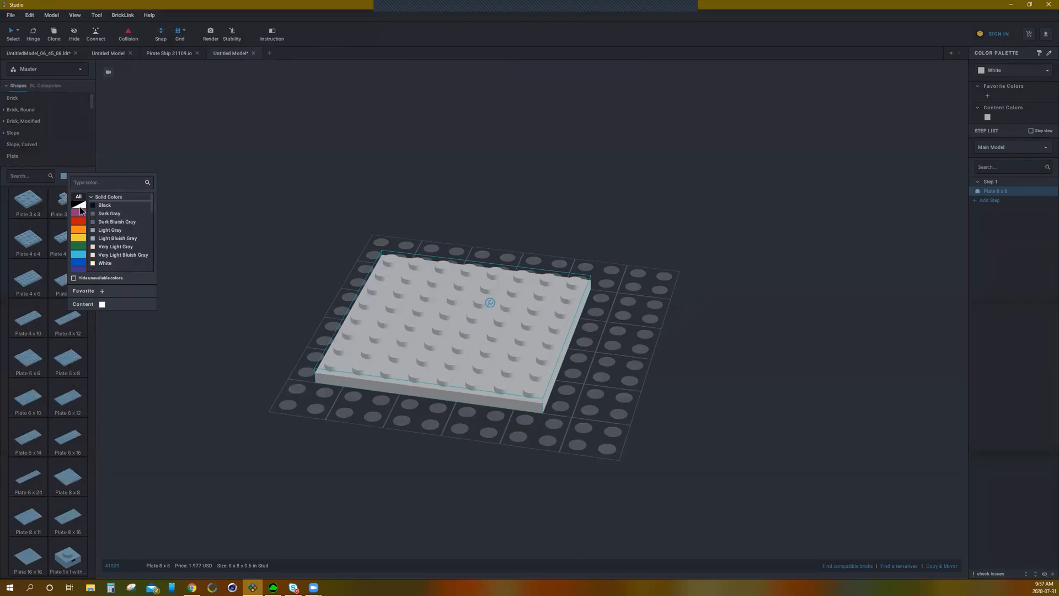
{"action": "left_click", "coordinate": [105, 263]}
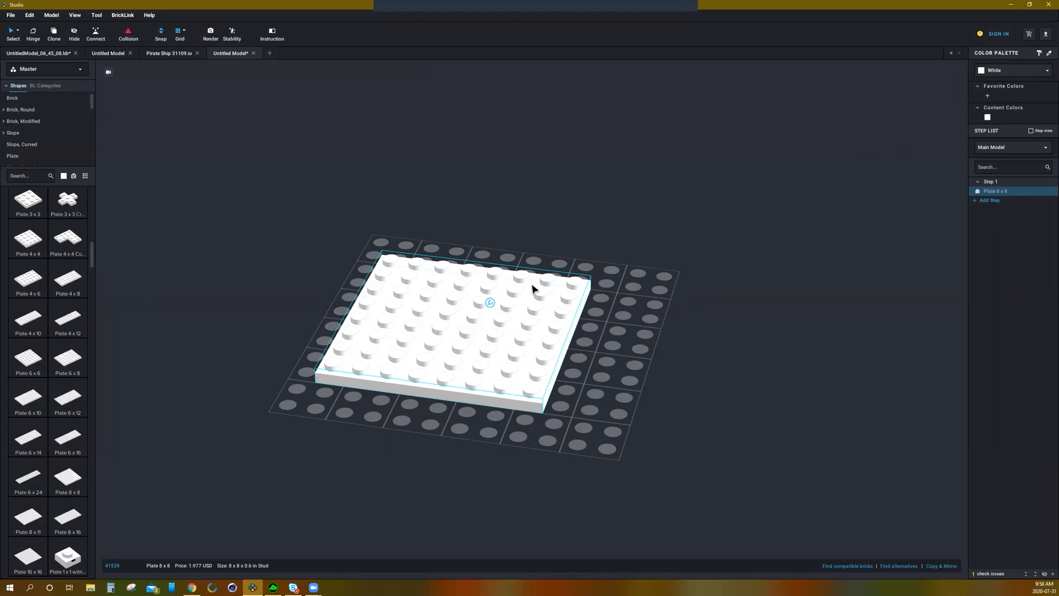
Step: Colour the selected 8 x 8 plate Bright Green from the colour palette
{"action": "left_click", "coordinate": [985, 74]}
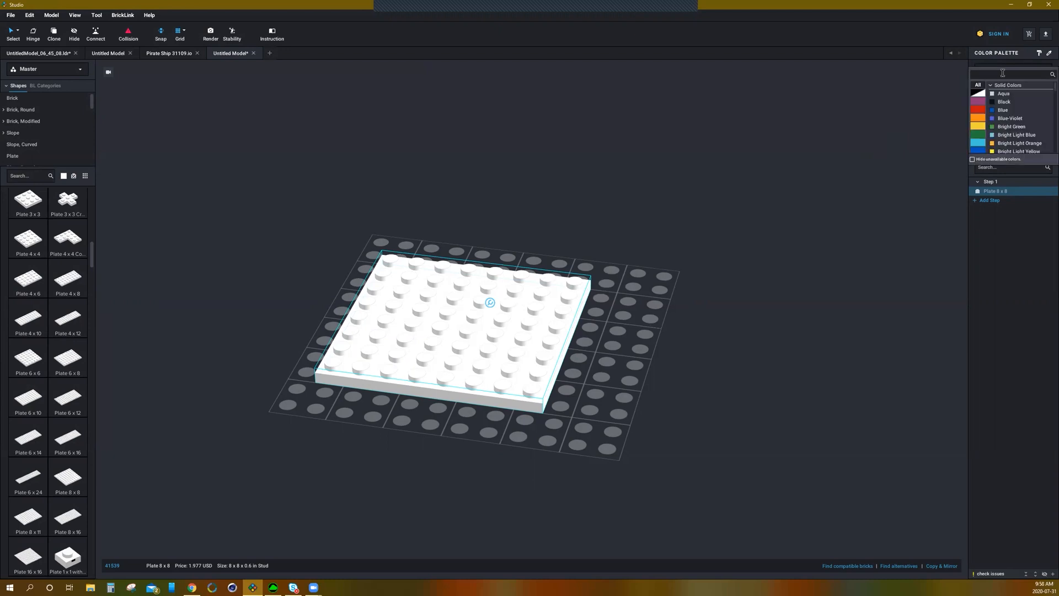
{"action": "scroll", "coordinate": [1018, 111], "scroll_direction": "down", "scroll_amount": 5}
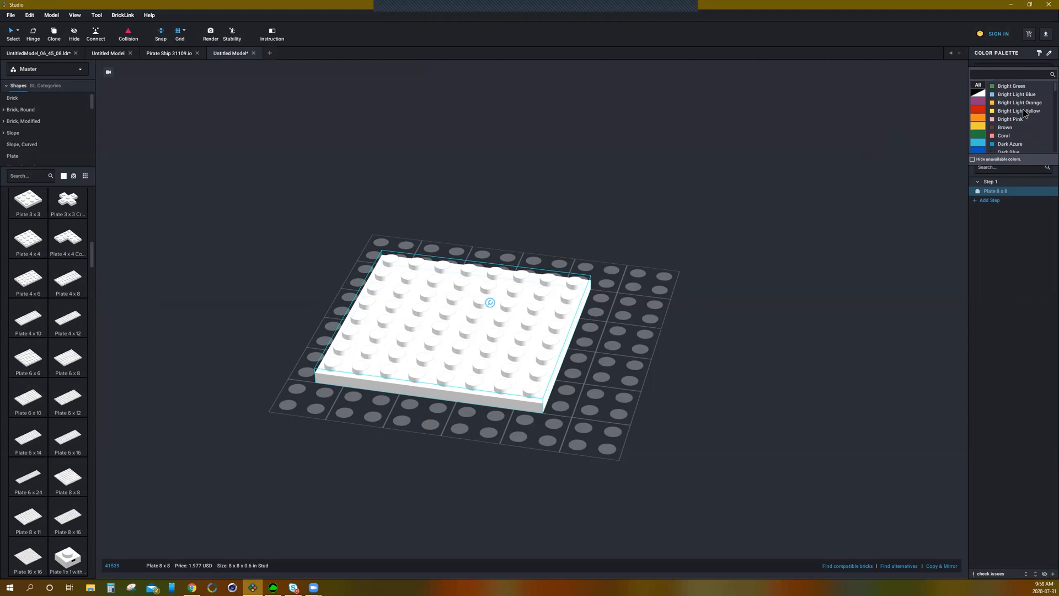
{"action": "scroll", "coordinate": [1023, 113], "scroll_direction": "down", "scroll_amount": 2}
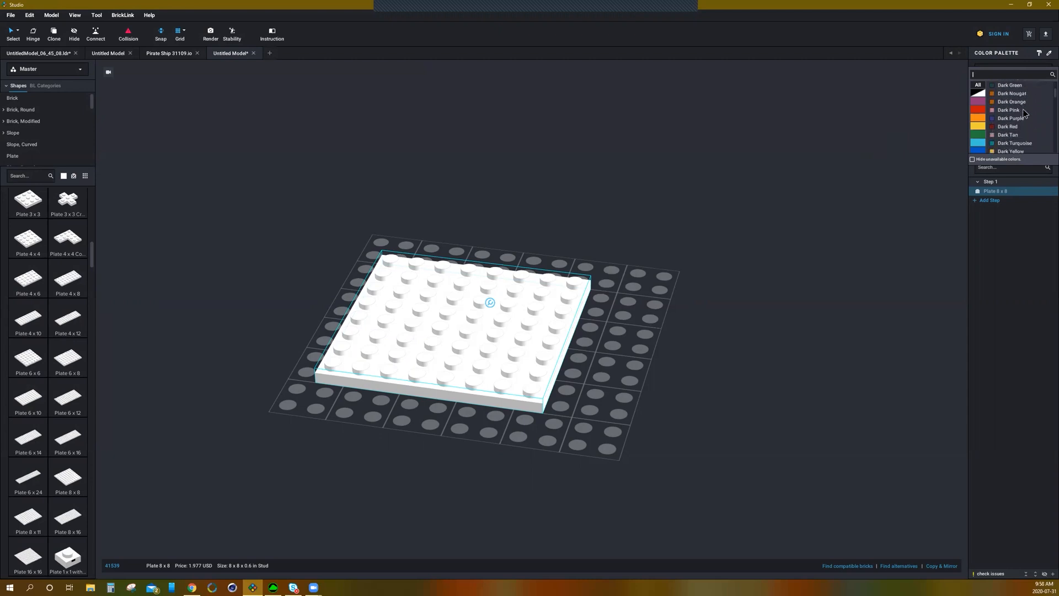
{"action": "scroll", "coordinate": [1018, 124], "scroll_direction": "down", "scroll_amount": 3}
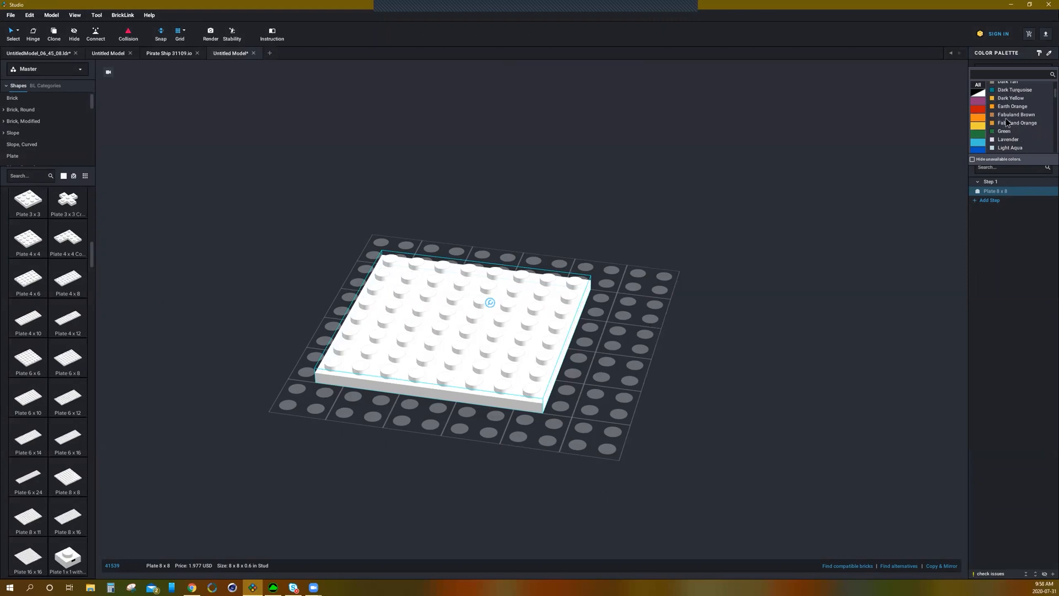
{"action": "left_click", "coordinate": [979, 137]}
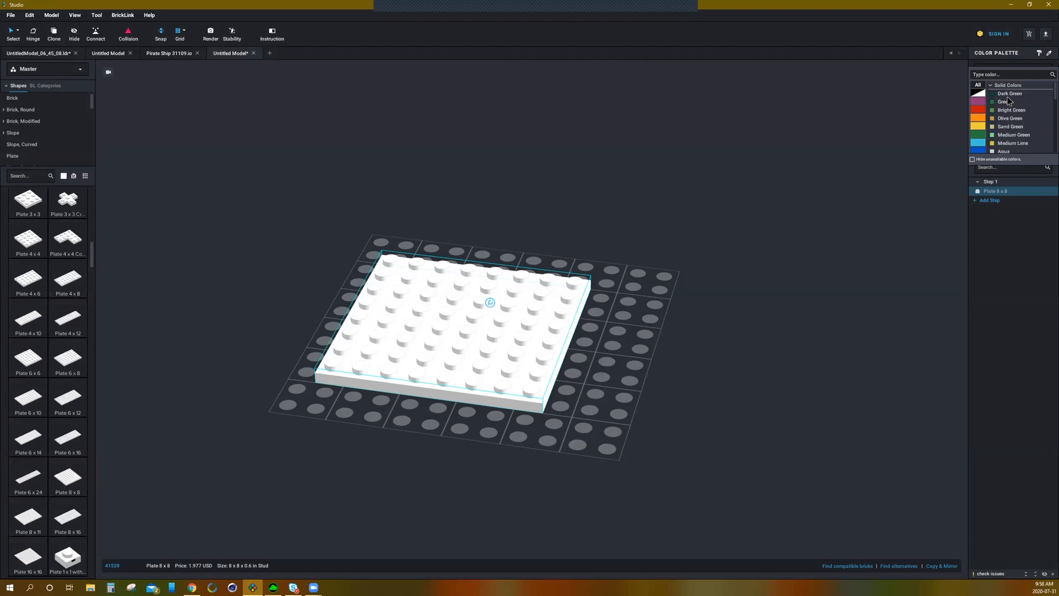
{"action": "scroll", "coordinate": [1021, 130], "scroll_direction": "down", "scroll_amount": 5}
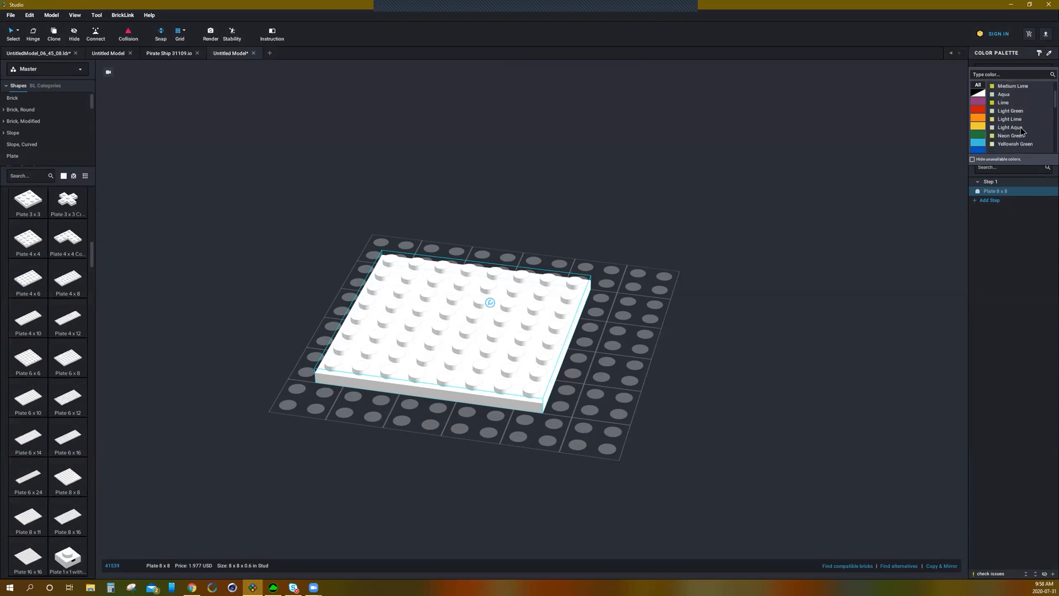
{"action": "scroll", "coordinate": [1019, 127], "scroll_direction": "up", "scroll_amount": 5}
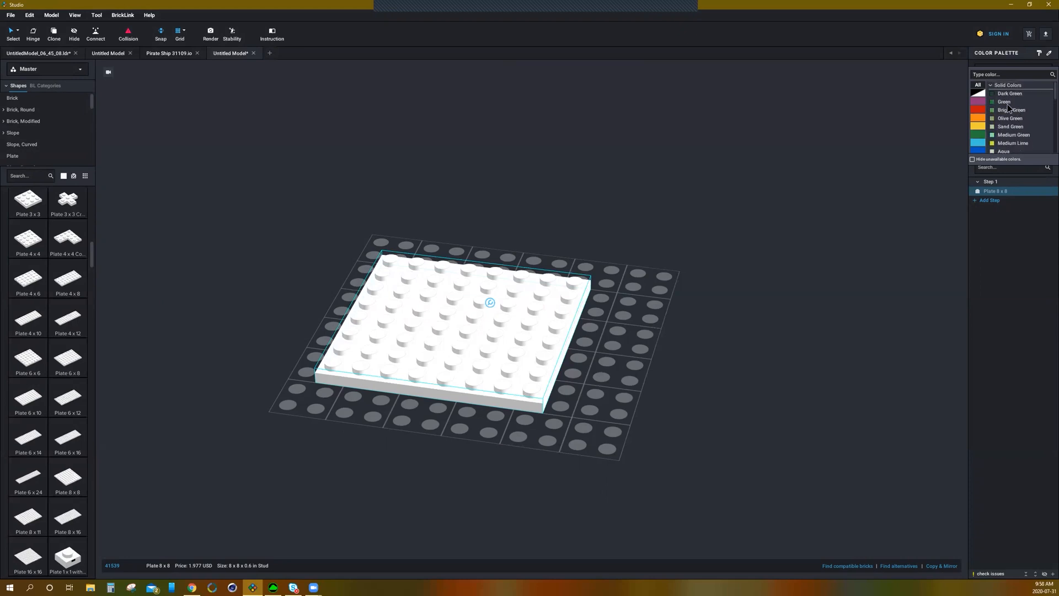
{"action": "left_click", "coordinate": [1000, 111]}
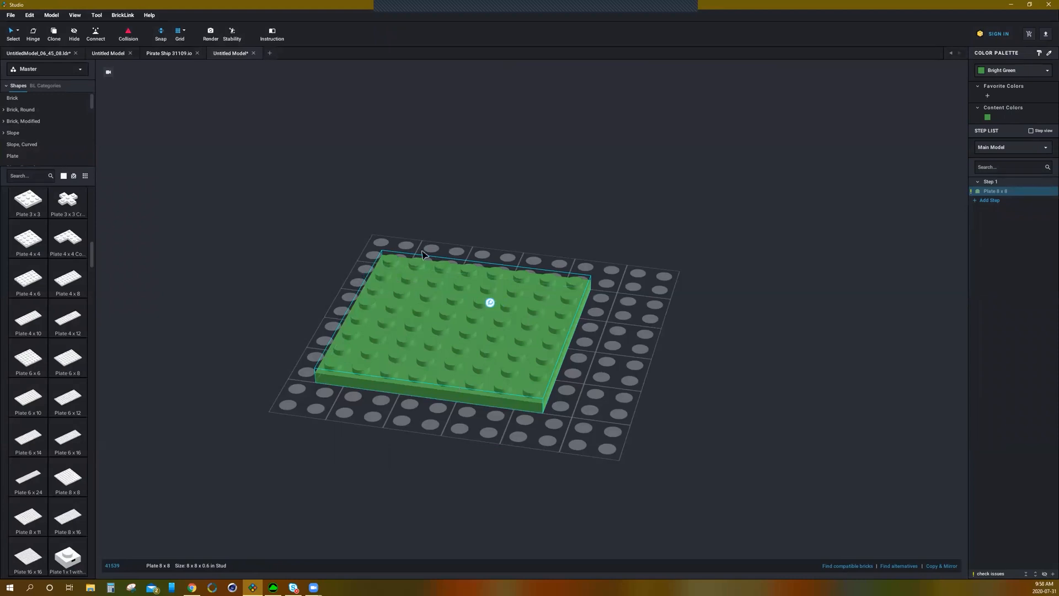
{"action": "scroll", "coordinate": [502, 349], "scroll_direction": "down", "scroll_amount": 2}
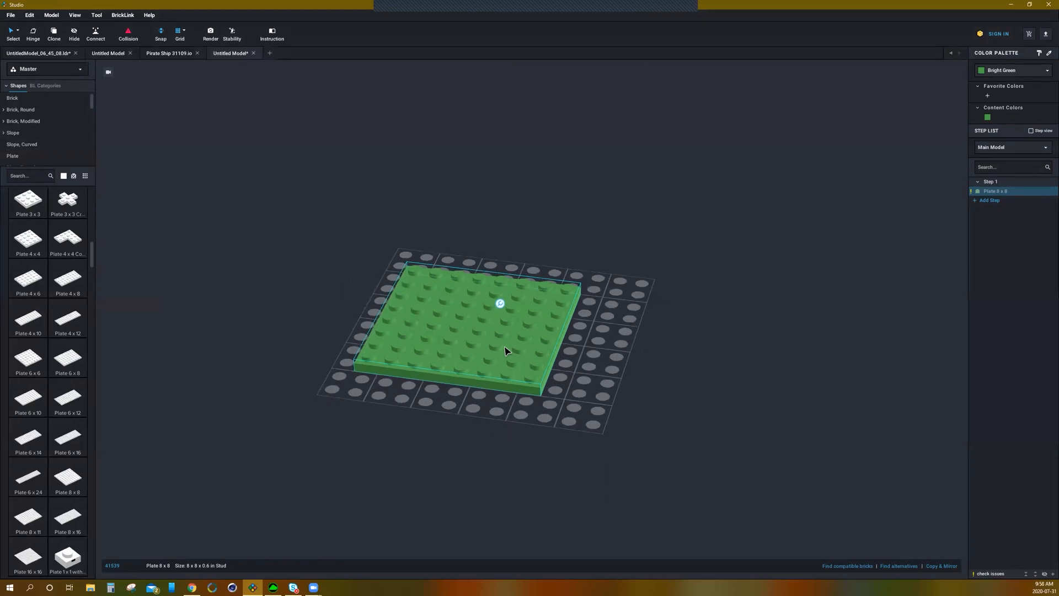
{"action": "scroll", "coordinate": [504, 347], "scroll_direction": "up", "scroll_amount": 1}
{"action": "left_click", "coordinate": [627, 364]}
{"action": "scroll", "coordinate": [602, 363], "scroll_direction": "down", "scroll_amount": 2}
{"action": "scroll", "coordinate": [603, 360], "scroll_direction": "up", "scroll_amount": 2}
{"action": "right_click_drag", "start_coordinate": [602, 360], "coordinate": [464, 394]}
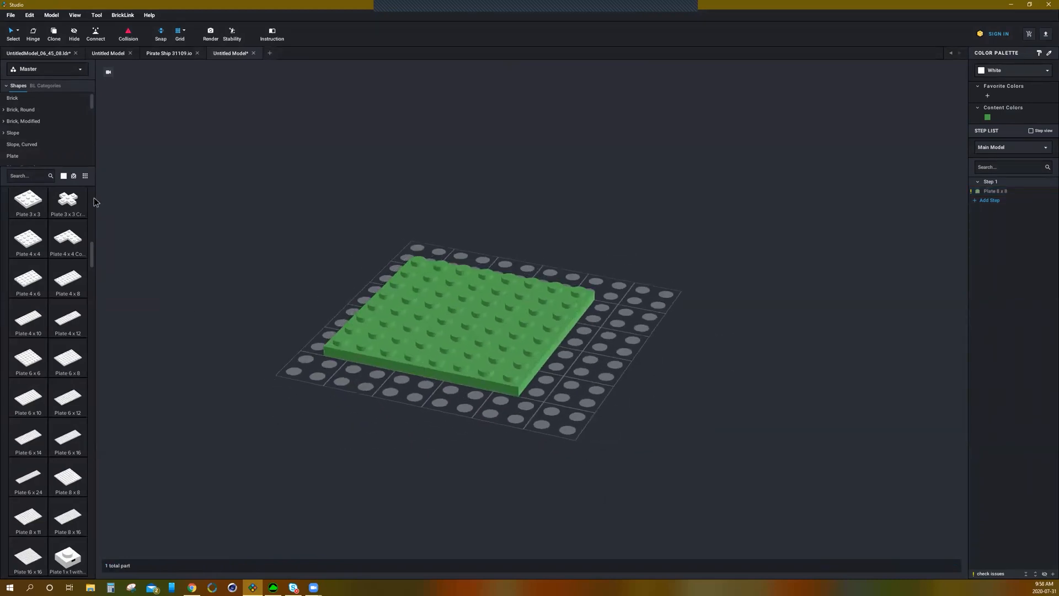
Step: Open the Brick category and place a white 2 x 4 brick on the green plate
{"action": "left_click", "coordinate": [14, 99]}
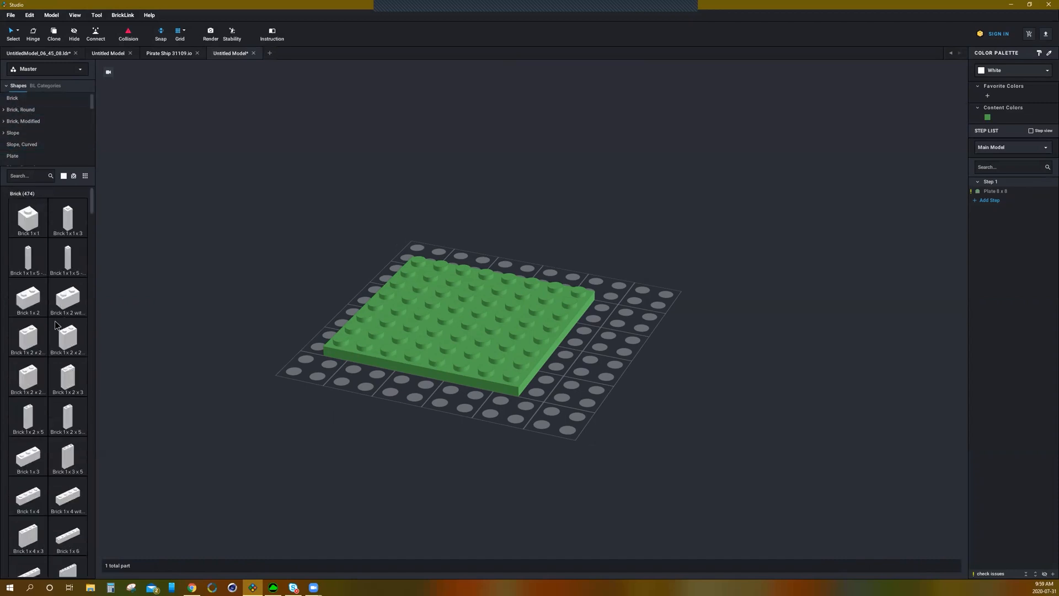
{"action": "scroll", "coordinate": [55, 325], "scroll_direction": "down", "scroll_amount": 1}
{"action": "scroll", "coordinate": [57, 293], "scroll_direction": "down", "scroll_amount": 3}
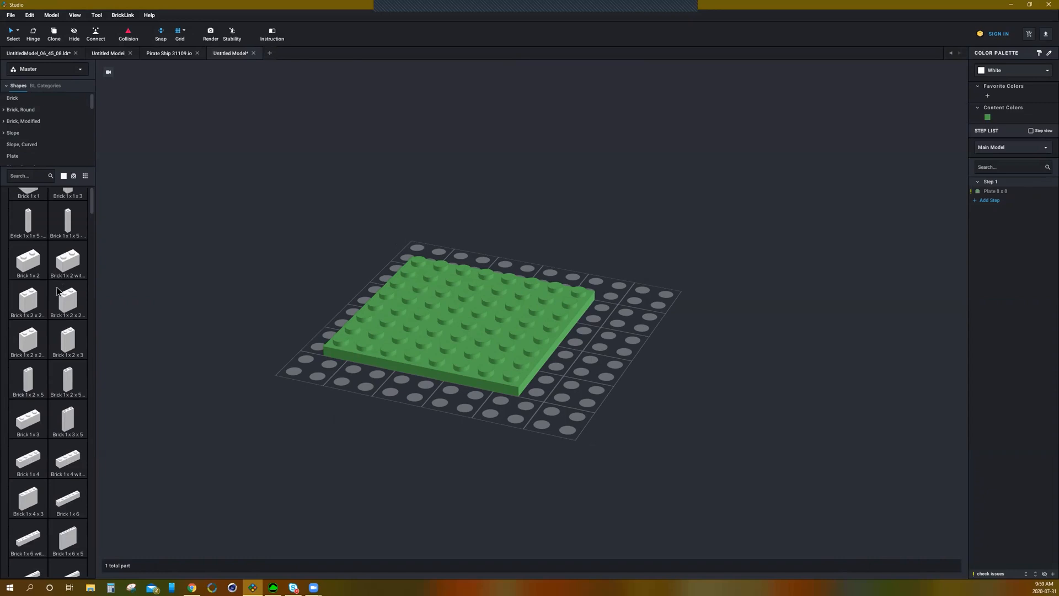
{"action": "scroll", "coordinate": [58, 291], "scroll_direction": "down", "scroll_amount": 3}
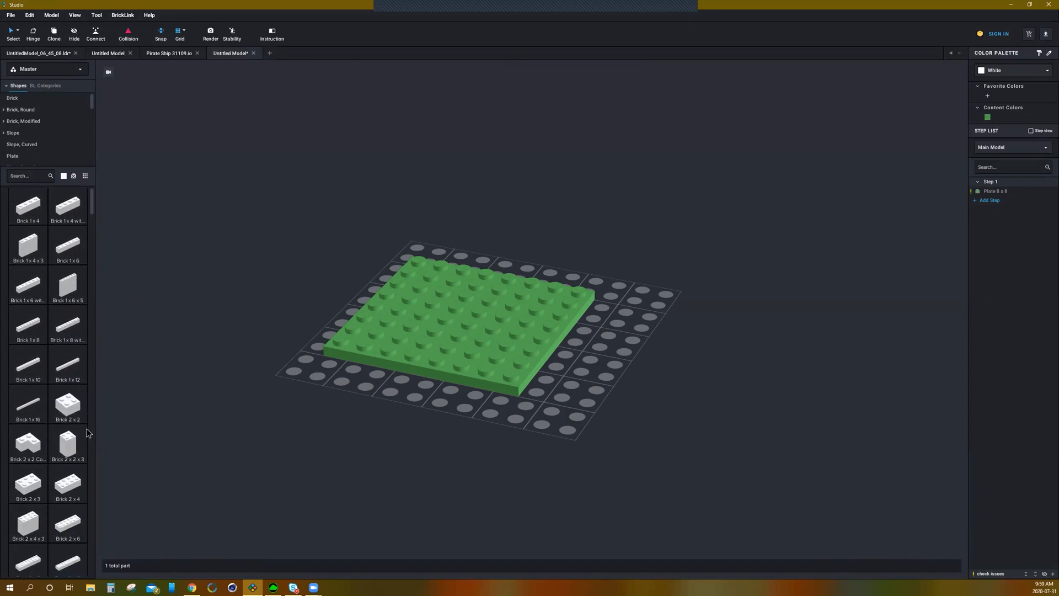
{"action": "left_click_drag", "start_coordinate": [75, 488], "coordinate": [377, 307]}
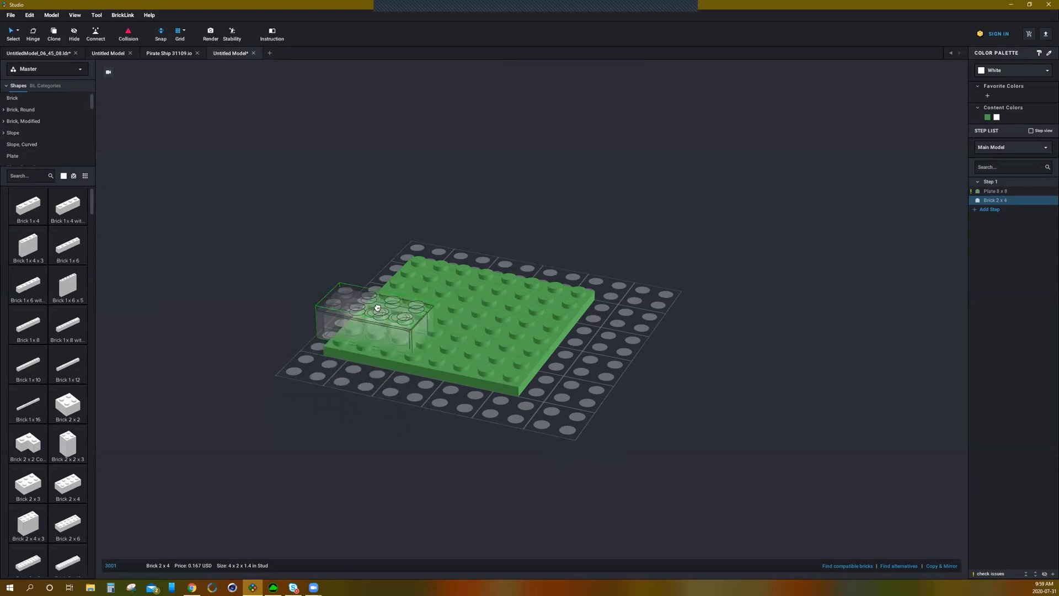
Step: Move the 2 x 4 brick towards the plate's back edge and try to delete it
{"action": "left_click_drag", "start_coordinate": [377, 307], "coordinate": [510, 283]}
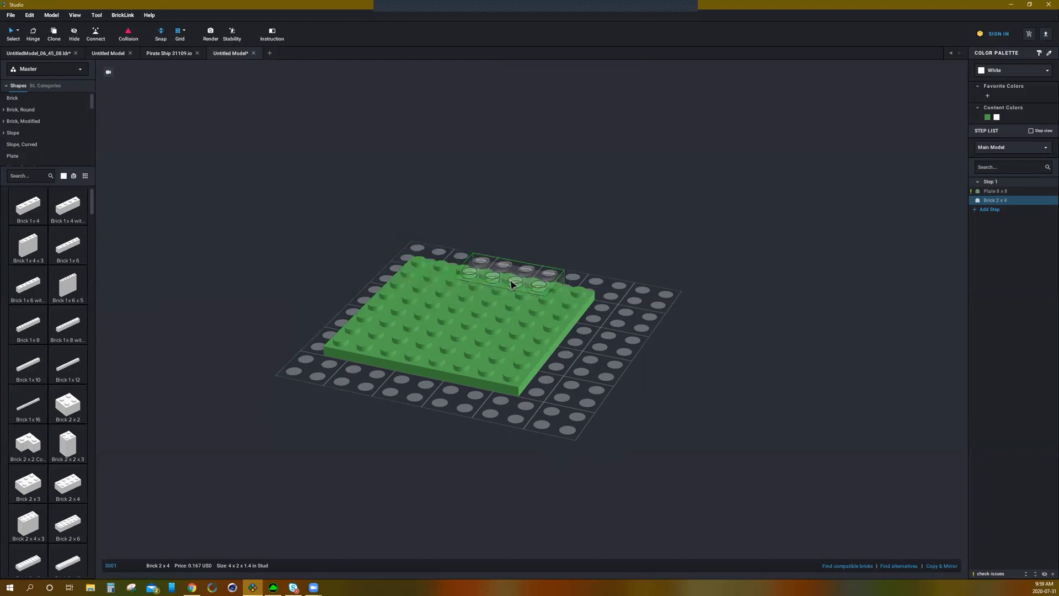
{"action": "key", "text": "Delete"}
{"action": "right_click_drag", "start_coordinate": [511, 283], "coordinate": [505, 284]}
Step: Place a second 2 x 4 brick on the green plate next to the first
{"action": "right_click_drag", "start_coordinate": [448, 445], "coordinate": [165, 482]}
{"action": "left_click_drag", "start_coordinate": [68, 484], "coordinate": [464, 281]}
{"action": "right_click_drag", "start_coordinate": [464, 281], "coordinate": [472, 288]}
{"action": "left_click_drag", "start_coordinate": [472, 288], "coordinate": [450, 309]}
{"action": "left_click", "coordinate": [450, 309]}
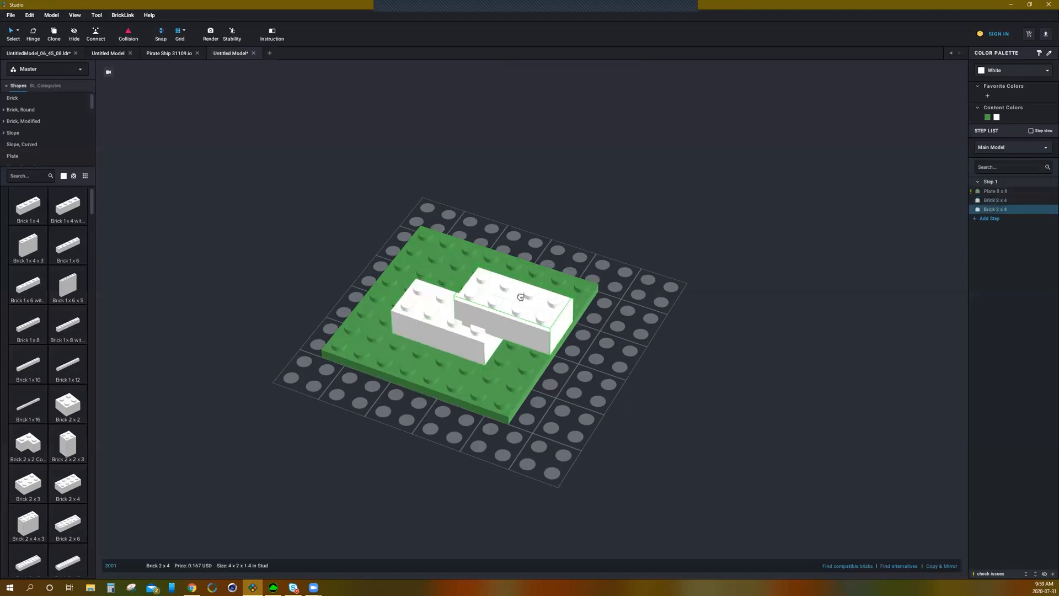
{"action": "right_click_drag", "start_coordinate": [518, 293], "coordinate": [475, 295]}
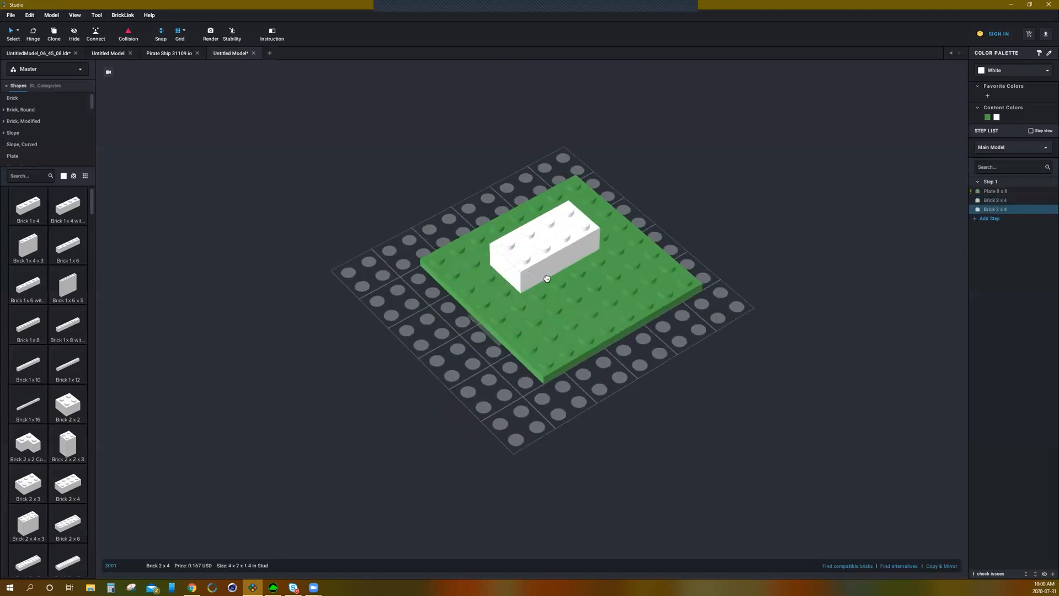
{"action": "left_click", "coordinate": [583, 270]}
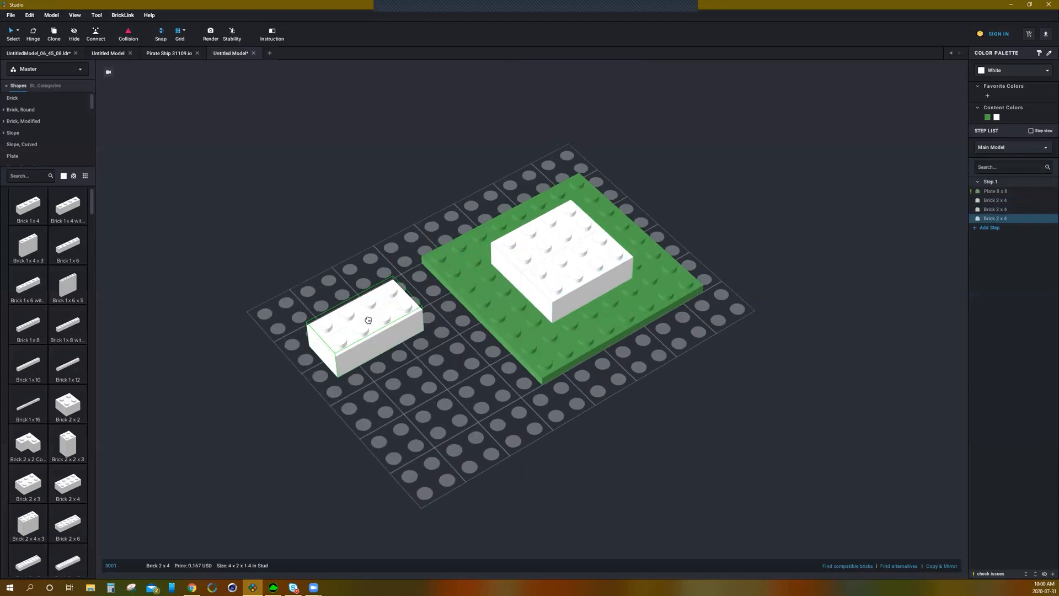
{"action": "key", "text": "Escape"}
{"action": "right_click_drag", "start_coordinate": [424, 334], "coordinate": [541, 357]}
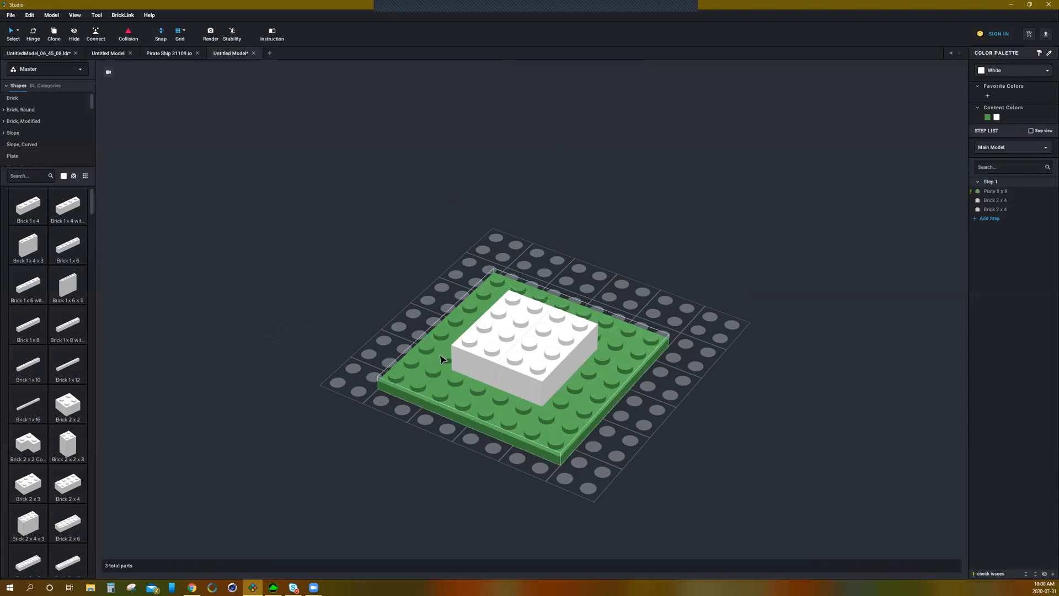
Step: Drop another 2 x 4 brick on the baseplate beside the plate and rotate it in several directions
{"action": "right_click_drag", "start_coordinate": [496, 429], "coordinate": [479, 503]}
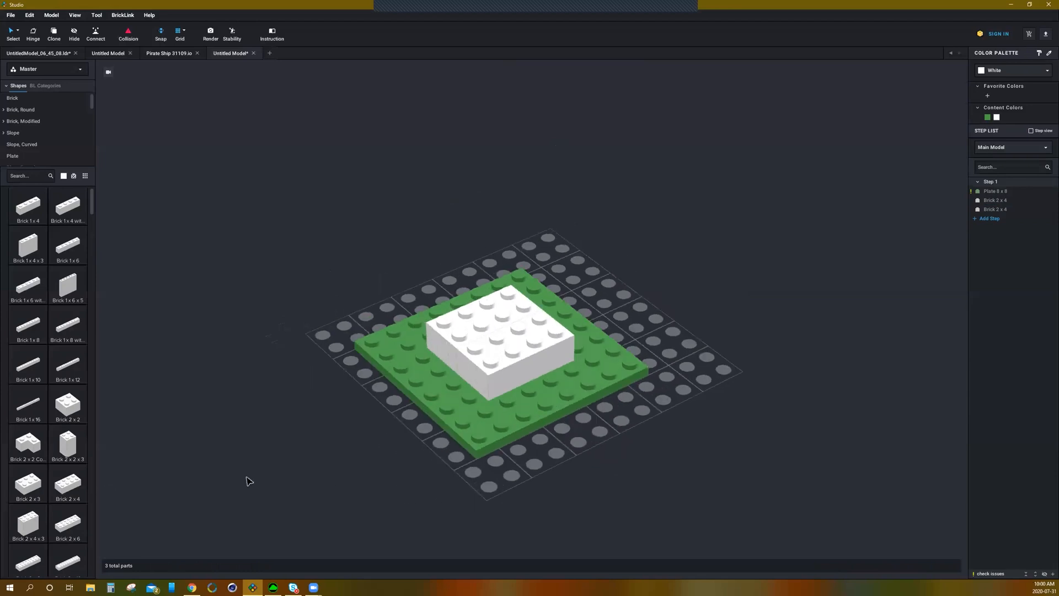
{"action": "left_click_drag", "start_coordinate": [68, 485], "coordinate": [262, 407]}
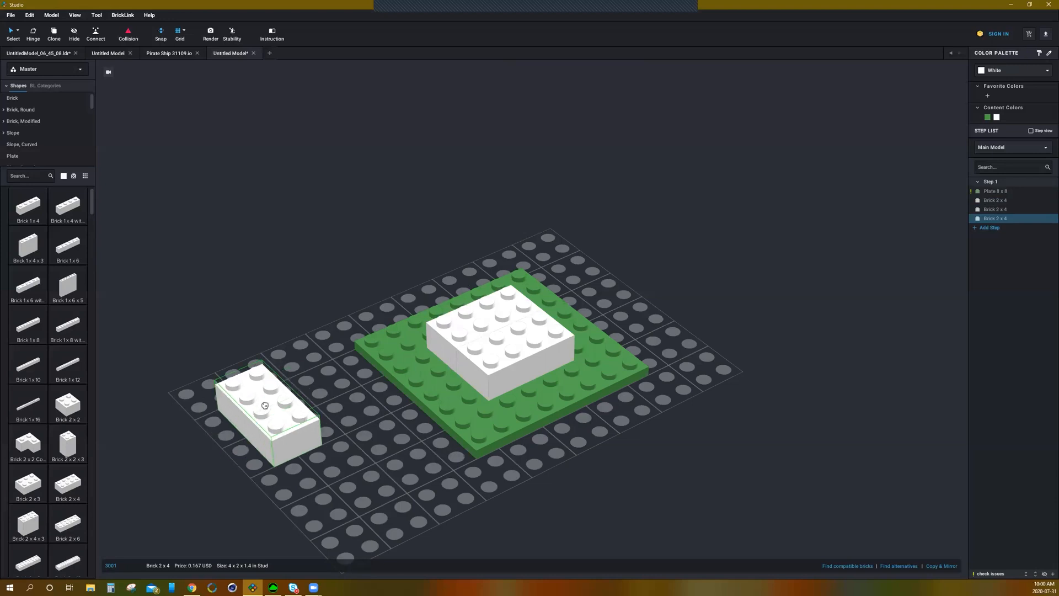
{"action": "key", "text": "Left"}
{"action": "key", "text": "Left"}
{"action": "key", "text": "Left"}
{"action": "key", "text": "Left"}
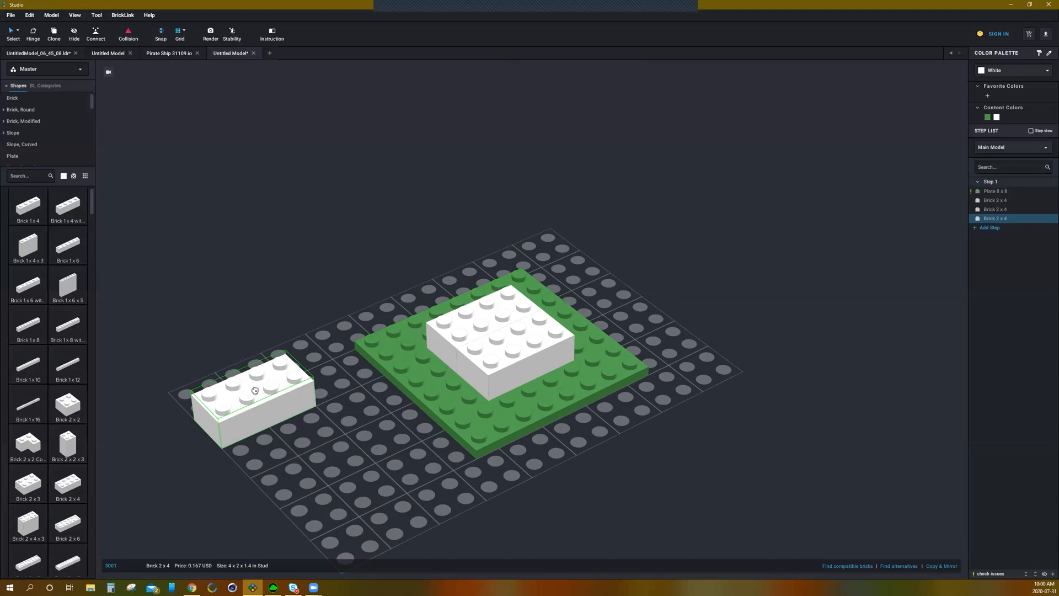
{"action": "key", "text": "Up"}
{"action": "key", "text": "Up"}
{"action": "key", "text": "Up"}
{"action": "key", "text": "Up"}
{"action": "key", "text": "Up"}
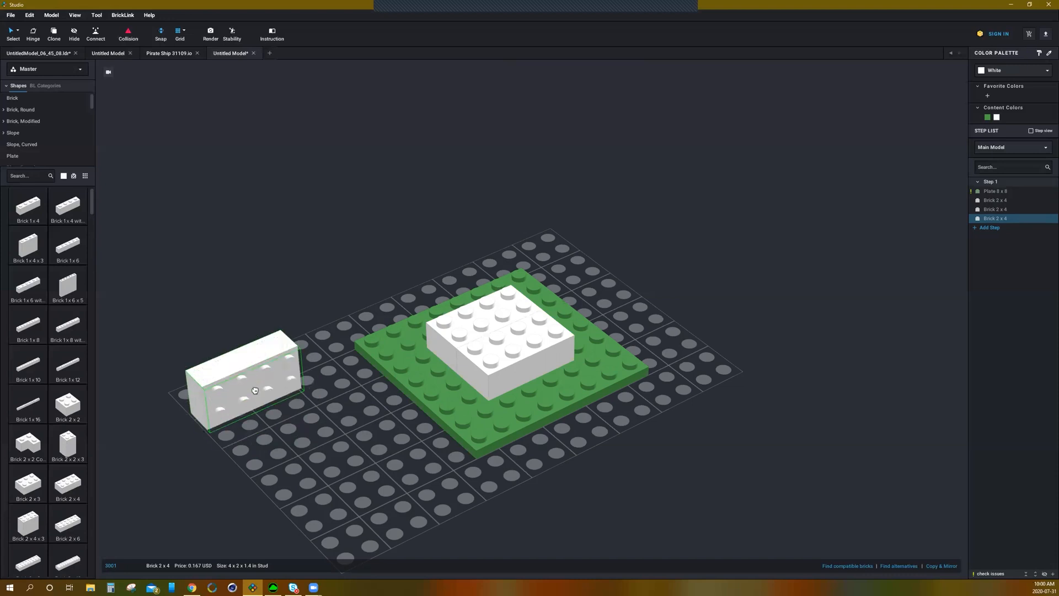
{"action": "key", "text": "Up"}
{"action": "key", "text": "Right"}
Step: Stack 2 x 4 bricks on top of the white bricks on the green plate
{"action": "left_click_drag", "start_coordinate": [255, 389], "coordinate": [487, 323]}
{"action": "key", "text": "Right"}
{"action": "key", "text": "Right"}
{"action": "left_click", "coordinate": [486, 323]}
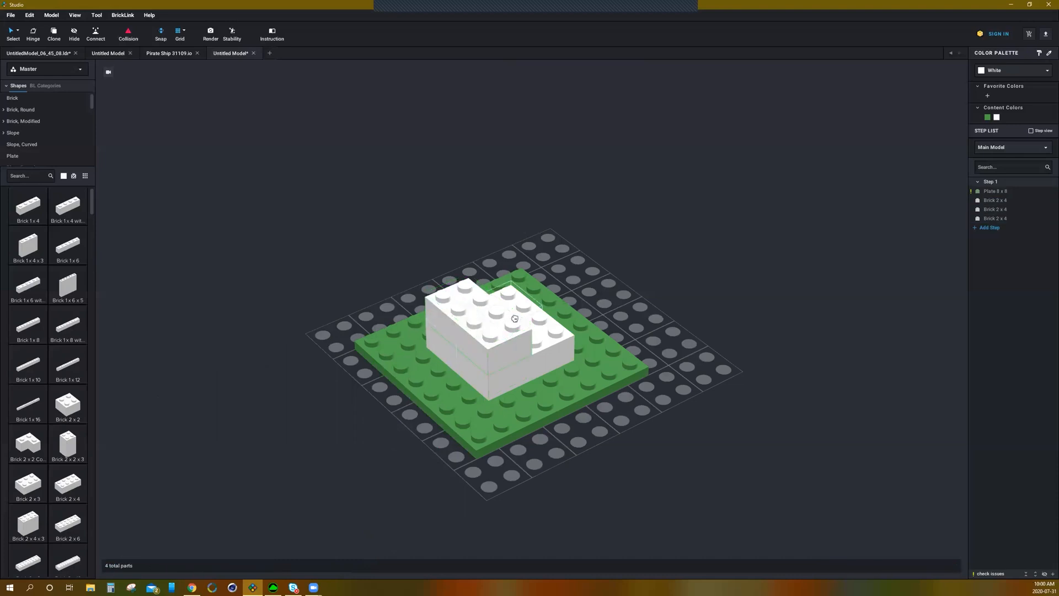
{"action": "right_click_drag", "start_coordinate": [532, 293], "coordinate": [496, 263]}
{"action": "left_click", "coordinate": [496, 264]}
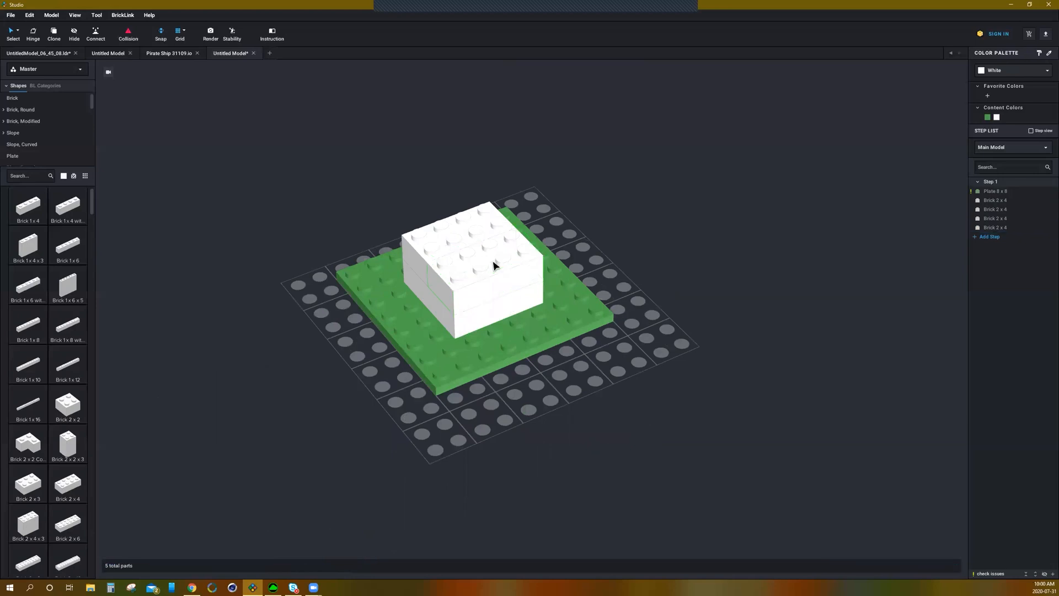
{"action": "right_click_drag", "start_coordinate": [397, 298], "coordinate": [430, 277]}
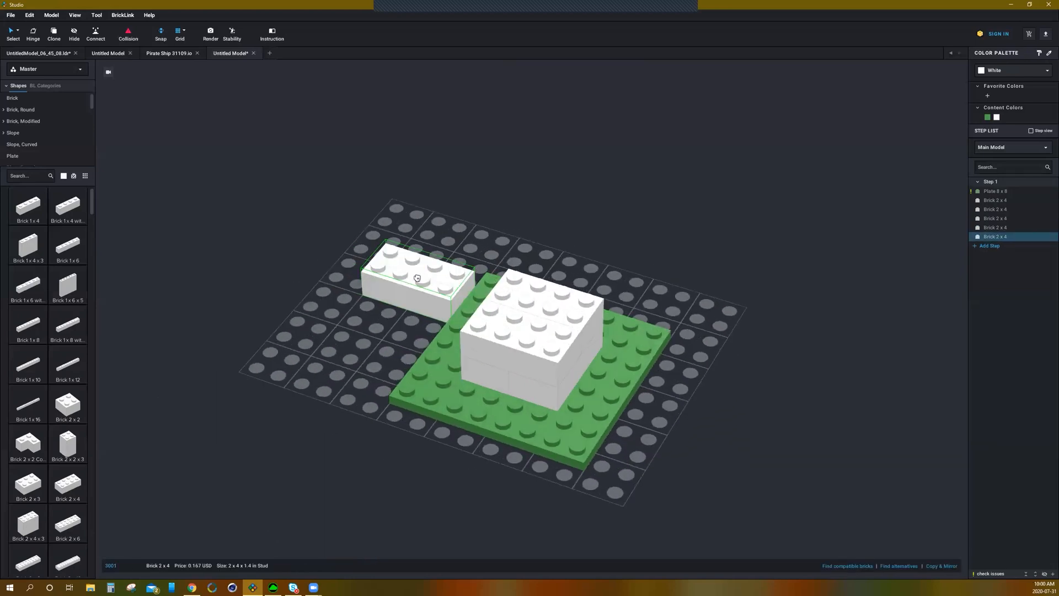
{"action": "key", "text": "Escape"}
{"action": "mouse_move", "coordinate": [375, 301]}
{"action": "right_mouse_down"}
{"action": "mouse_move", "coordinate": [359, 296]}
{"action": "mouse_move", "coordinate": [369, 288]}
{"action": "mouse_move", "coordinate": [378, 300]}
{"action": "right_mouse_up"}
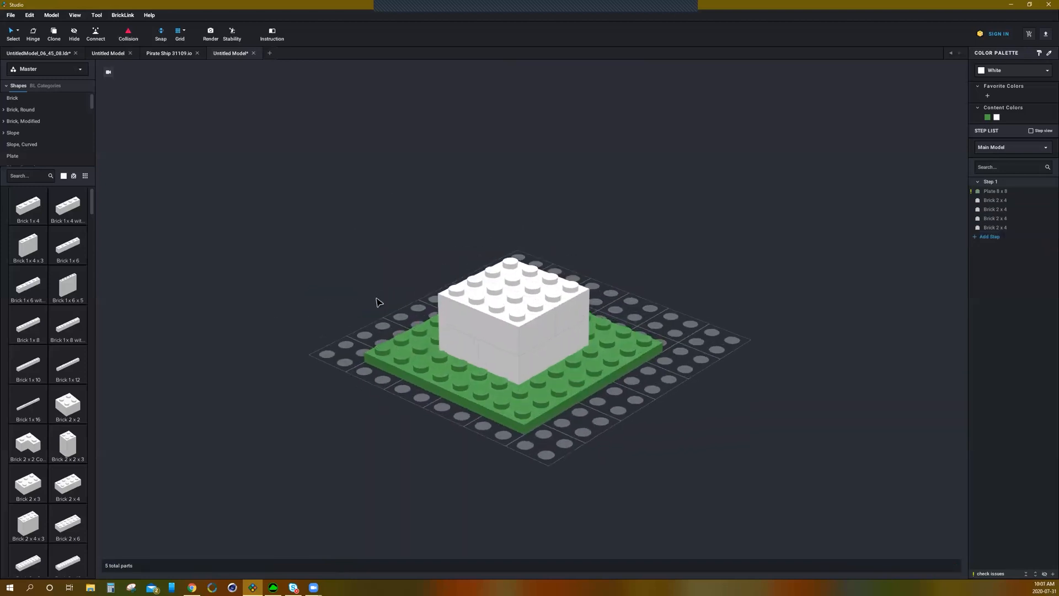
Step: Place another 2 x 4 brick on top of the white brick stack along its back edge
{"action": "left_click_drag", "start_coordinate": [77, 491], "coordinate": [524, 268]}
{"action": "key", "text": "Escape"}
{"action": "right_click_drag", "start_coordinate": [363, 295], "coordinate": [389, 295]}
{"action": "left_click", "coordinate": [468, 293]}
{"action": "mouse_move", "coordinate": [468, 293]}
{"action": "left_mouse_down"}
{"action": "mouse_move", "coordinate": [438, 276]}
{"action": "mouse_move", "coordinate": [475, 284]}
{"action": "mouse_move", "coordinate": [469, 309]}
{"action": "mouse_move", "coordinate": [426, 319]}
{"action": "mouse_move", "coordinate": [524, 292]}
{"action": "mouse_move", "coordinate": [481, 296]}
{"action": "mouse_move", "coordinate": [443, 280]}
{"action": "mouse_move", "coordinate": [480, 293]}
{"action": "left_mouse_up"}
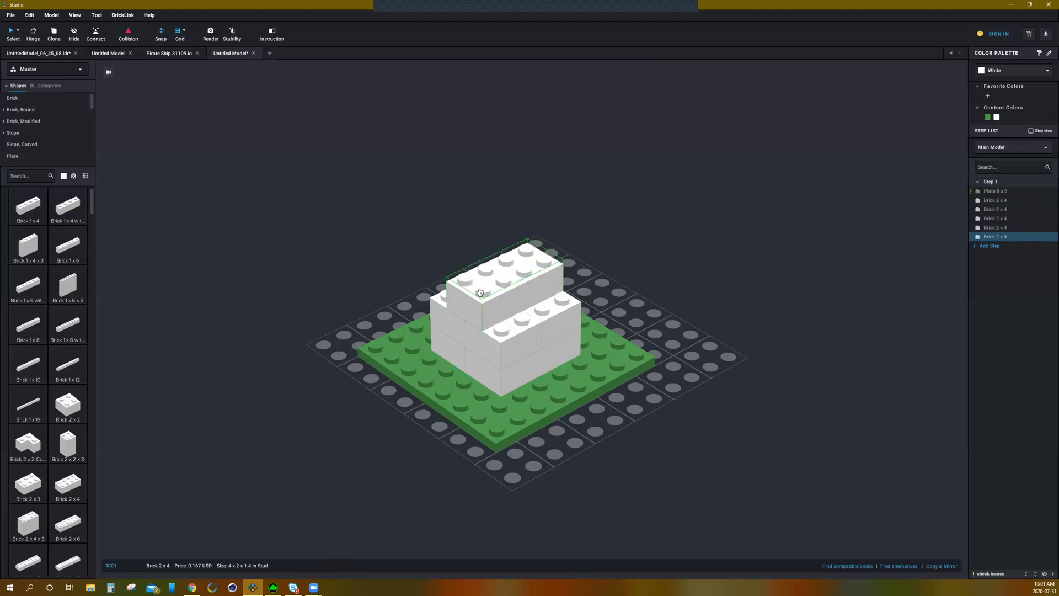
{"action": "left_click", "coordinate": [327, 291]}
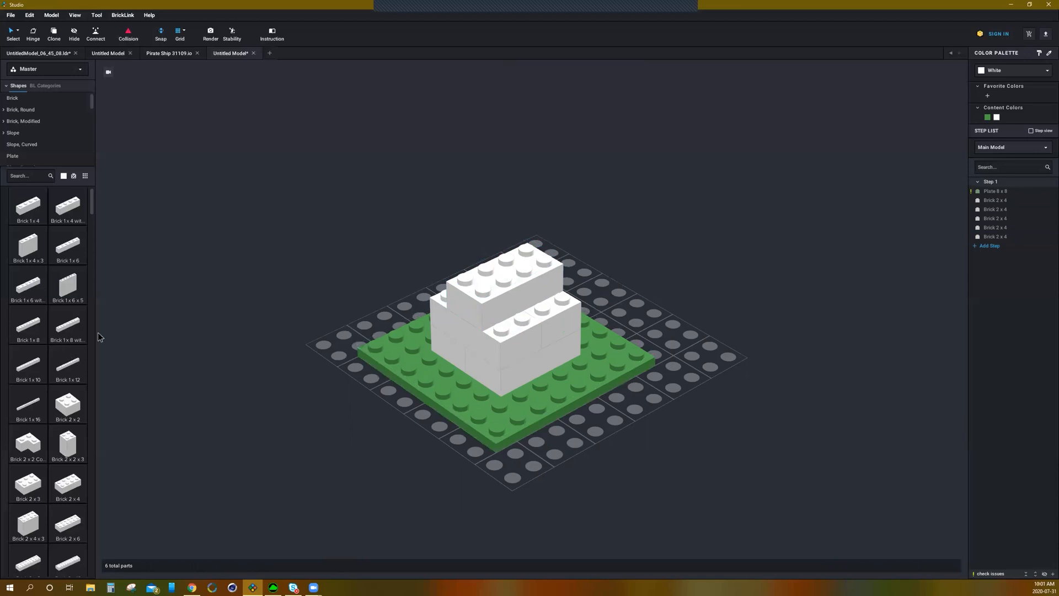
Step: Open the Slope category and place two Slope 45 2 x 4 pieces on the lower front level of the stack
{"action": "right_click_drag", "start_coordinate": [435, 378], "coordinate": [407, 374]}
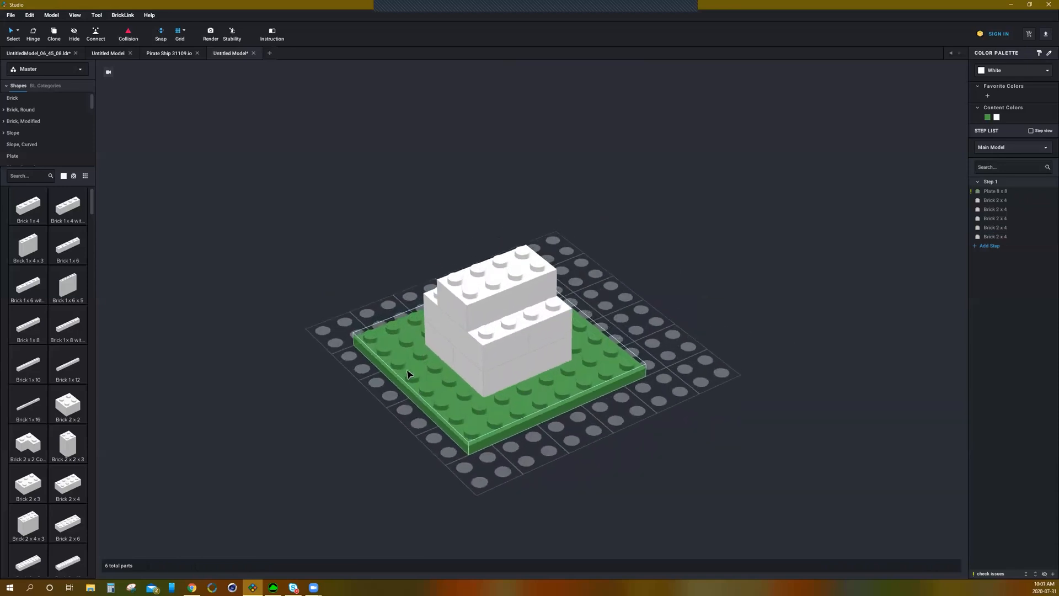
{"action": "left_click", "coordinate": [15, 134]}
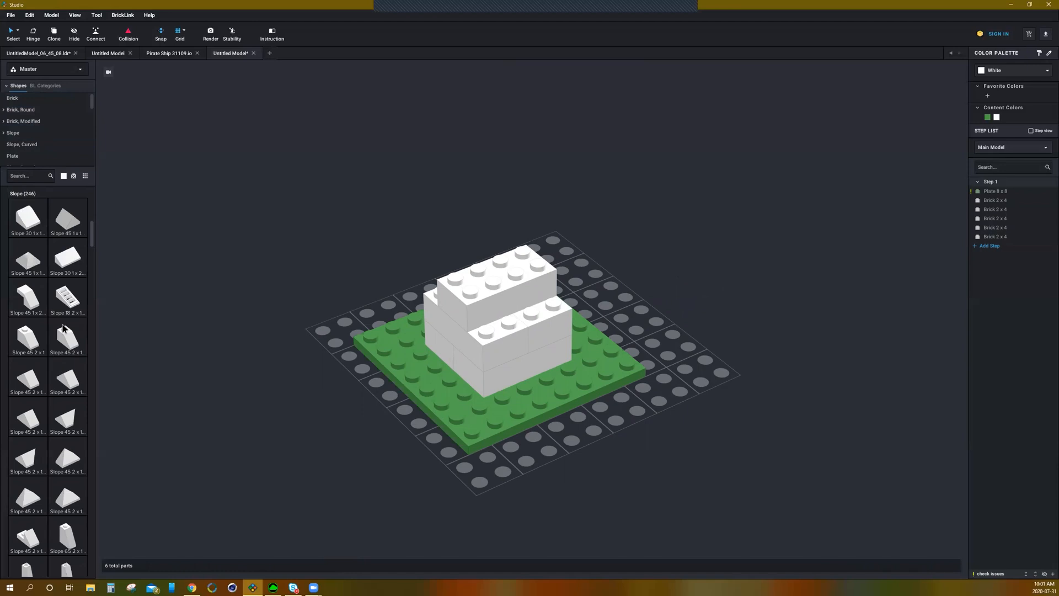
{"action": "scroll", "coordinate": [64, 386], "scroll_direction": "down", "scroll_amount": 4}
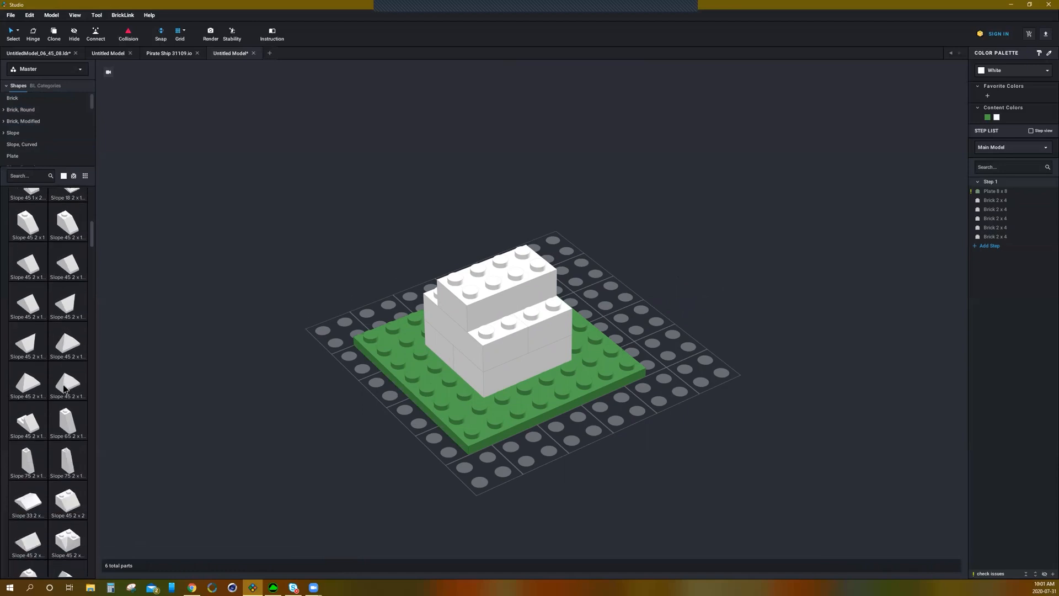
{"action": "scroll", "coordinate": [81, 406], "scroll_direction": "down", "scroll_amount": 2}
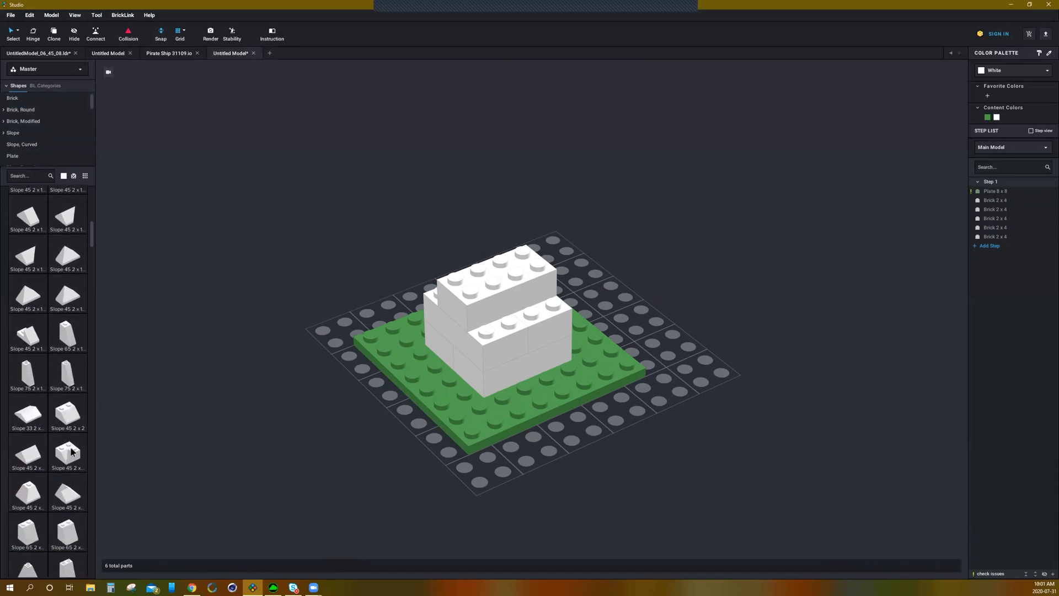
{"action": "scroll", "coordinate": [69, 408], "scroll_direction": "down", "scroll_amount": 2}
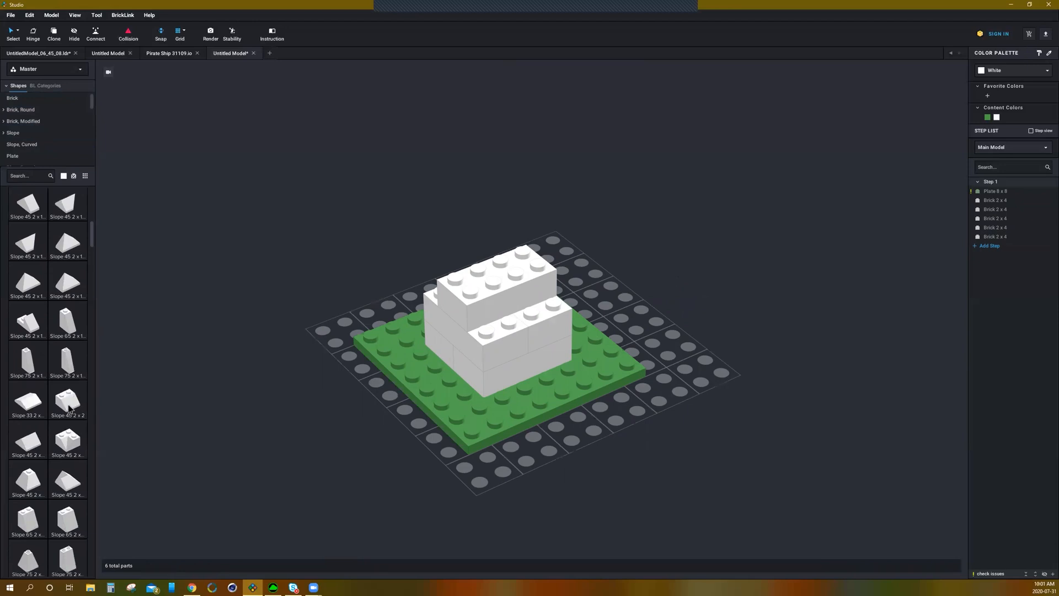
{"action": "scroll", "coordinate": [74, 441], "scroll_direction": "down", "scroll_amount": 4}
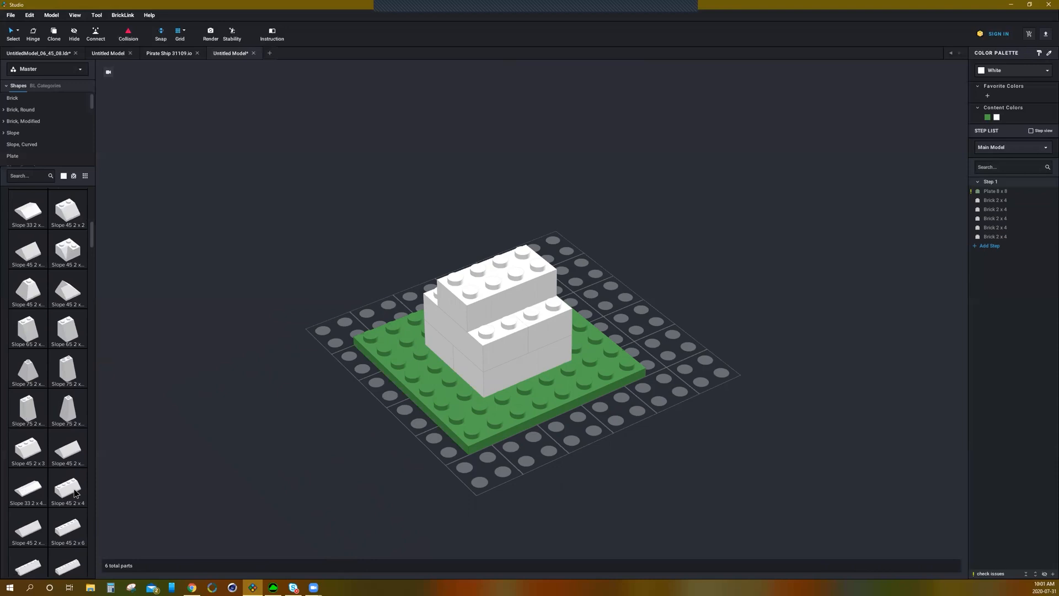
{"action": "left_click_drag", "start_coordinate": [67, 496], "coordinate": [500, 308]}
{"action": "left_click", "coordinate": [499, 308]}
{"action": "mouse_move", "coordinate": [465, 260]}
{"action": "right_mouse_down"}
{"action": "mouse_move", "coordinate": [443, 255]}
{"action": "mouse_move", "coordinate": [430, 298]}
{"action": "mouse_move", "coordinate": [485, 236]}
{"action": "mouse_move", "coordinate": [461, 255]}
{"action": "mouse_move", "coordinate": [420, 248]}
{"action": "mouse_move", "coordinate": [403, 270]}
{"action": "mouse_move", "coordinate": [461, 259]}
{"action": "right_mouse_up"}
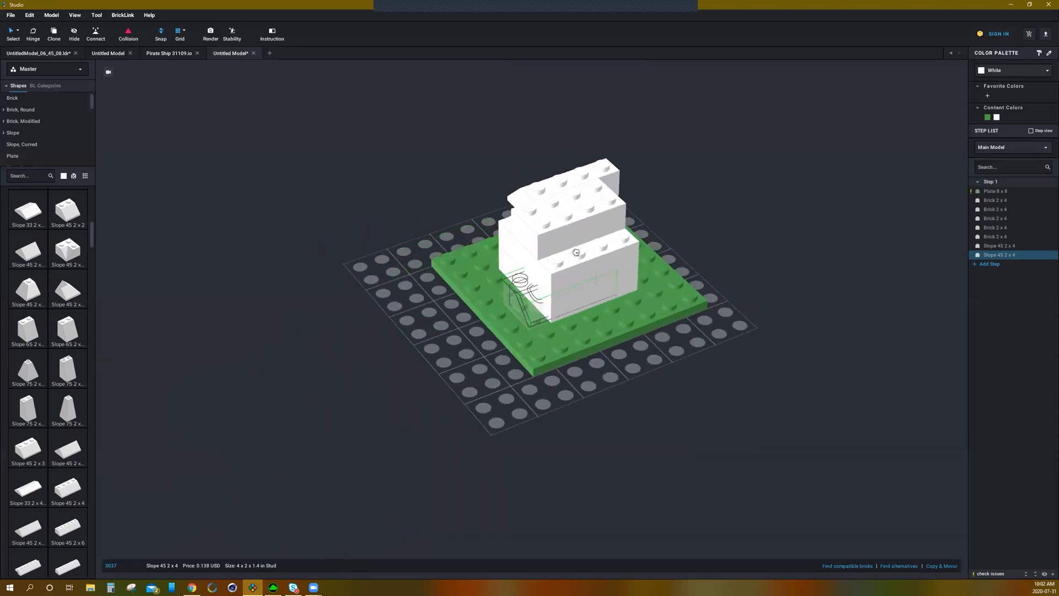
{"action": "left_click", "coordinate": [574, 234]}
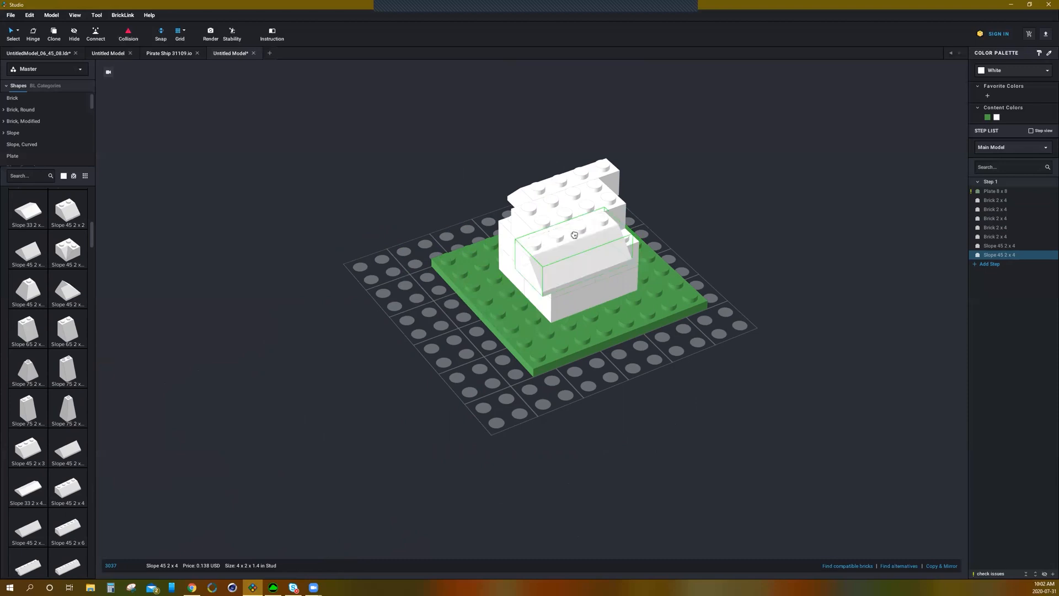
{"action": "left_click", "coordinate": [574, 235]}
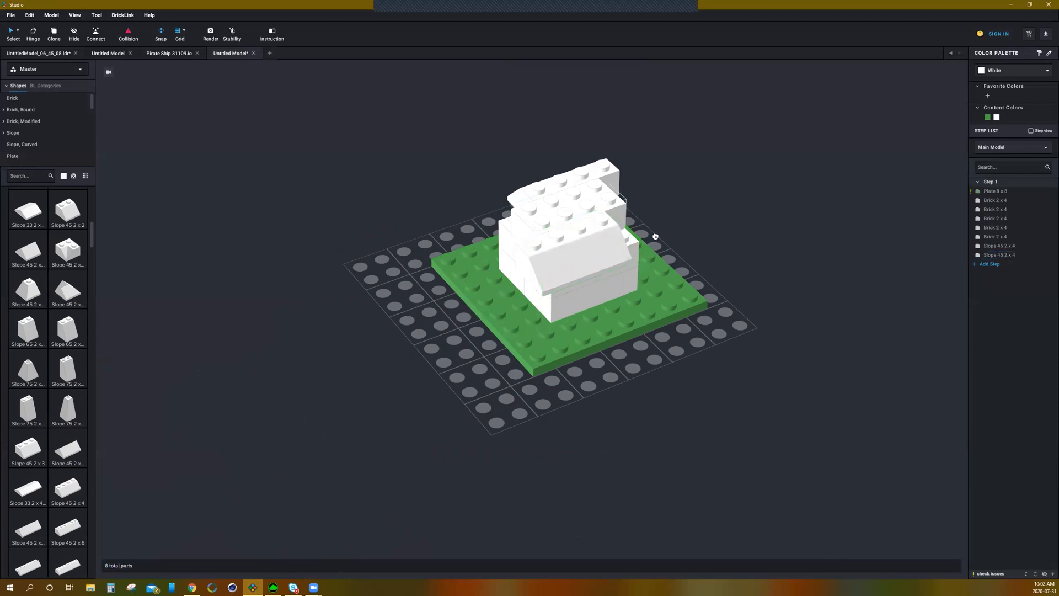
{"action": "key", "text": "Escape"}
Step: Add Slope 45 2 x 2 pieces beside the roof slopes and delete the extra one dropped on the baseplate
{"action": "right_click_drag", "start_coordinate": [736, 251], "coordinate": [513, 305]}
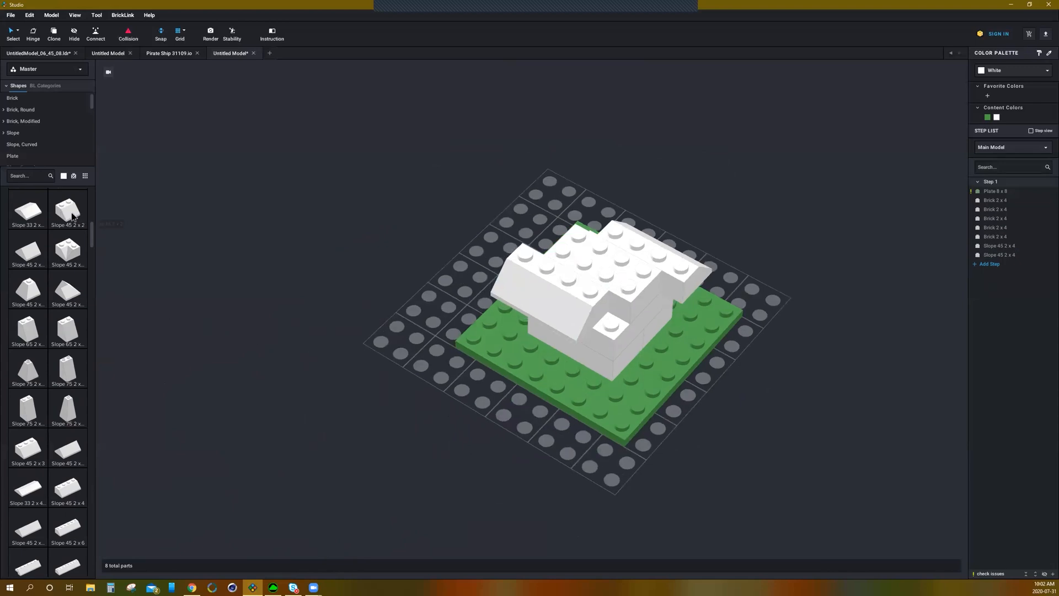
{"action": "left_click_drag", "start_coordinate": [72, 215], "coordinate": [630, 305]}
{"action": "right_click_drag", "start_coordinate": [603, 245], "coordinate": [555, 267]}
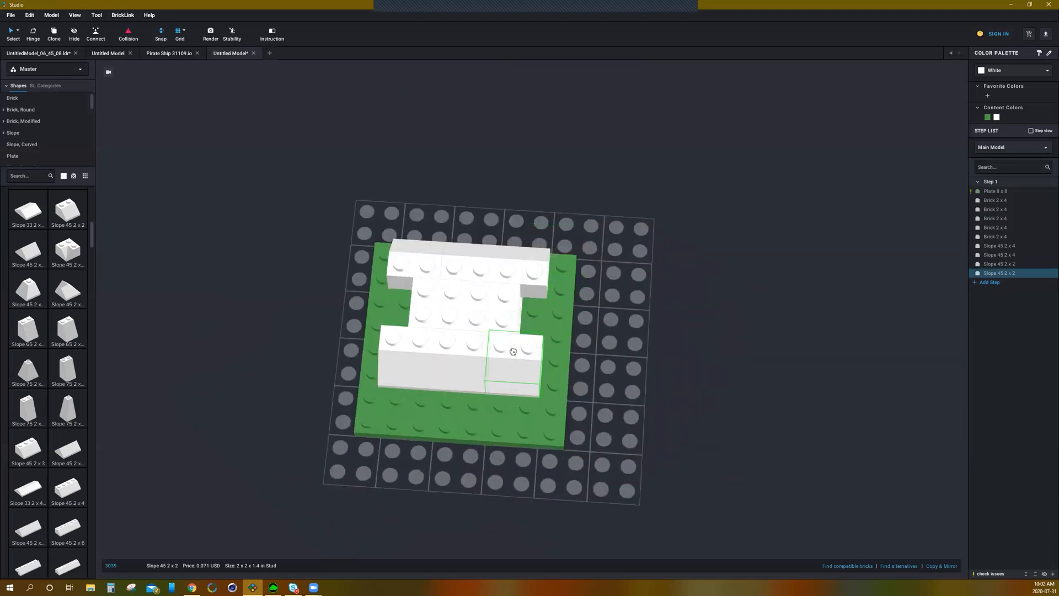
{"action": "left_click", "coordinate": [513, 351]}
{"action": "mouse_move", "coordinate": [613, 353]}
{"action": "right_mouse_down"}
{"action": "mouse_move", "coordinate": [593, 343]}
{"action": "mouse_move", "coordinate": [606, 334]}
{"action": "right_mouse_up"}
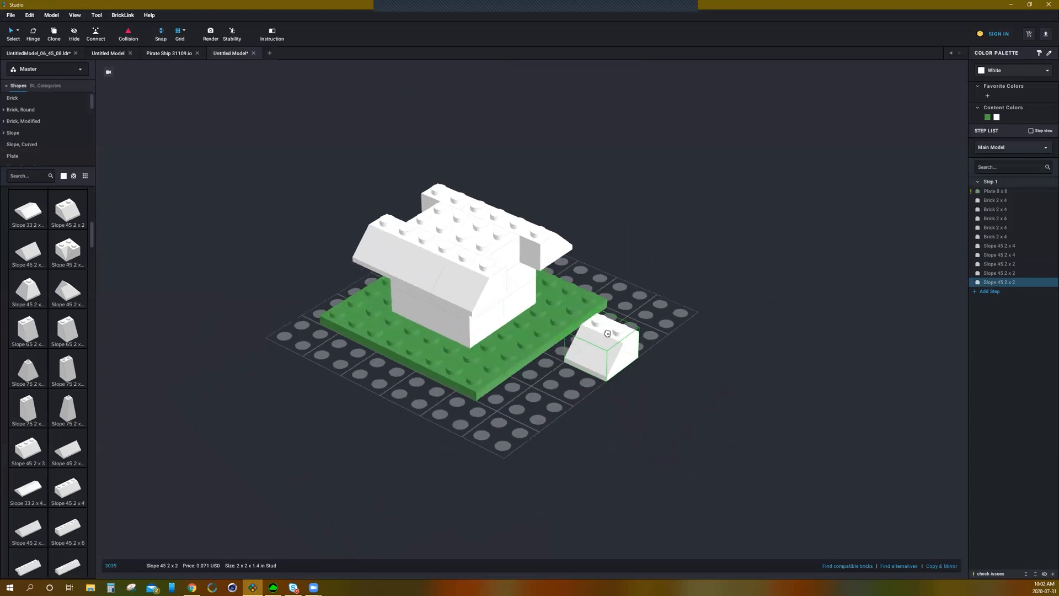
{"action": "key", "text": "Delete"}
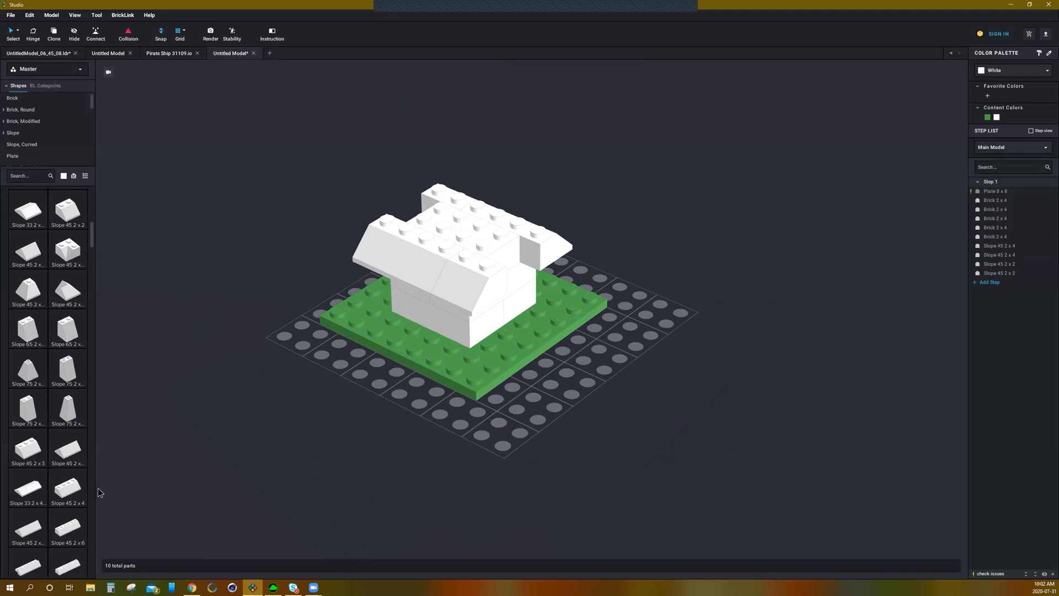
Step: Place two more Slope 45 2 x 4 pieces on the upper level to extend the roof
{"action": "left_click", "coordinate": [69, 489]}
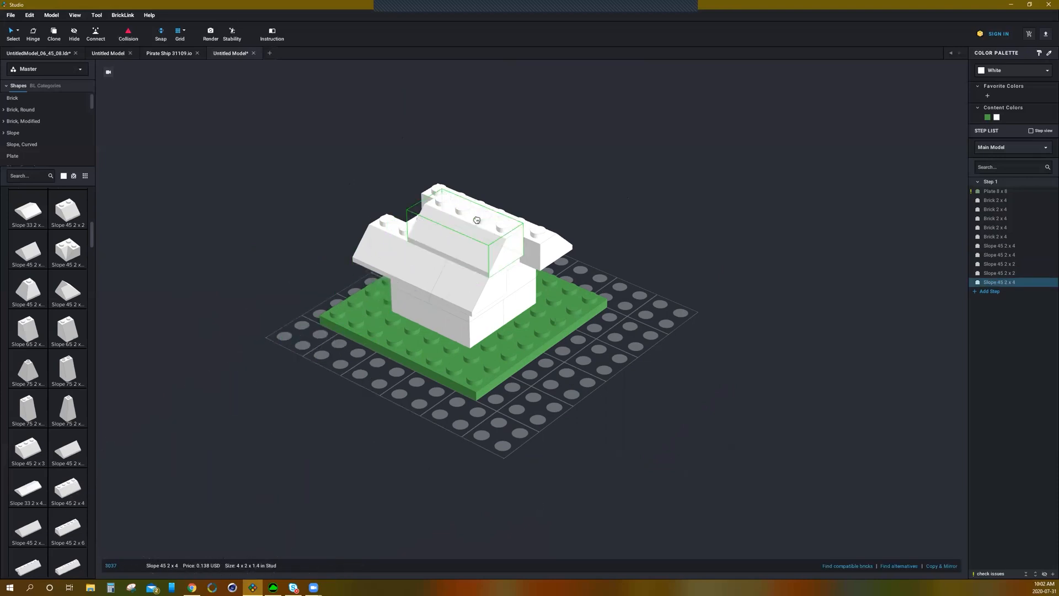
{"action": "left_click", "coordinate": [480, 209]}
{"action": "right_click_drag", "start_coordinate": [417, 185], "coordinate": [444, 199]}
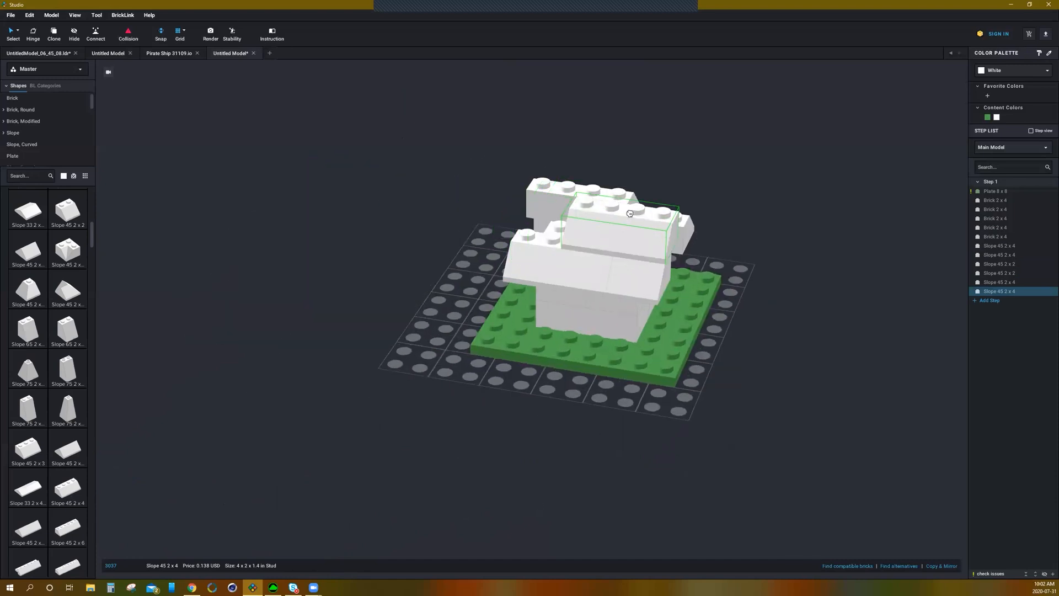
{"action": "left_click", "coordinate": [630, 213]}
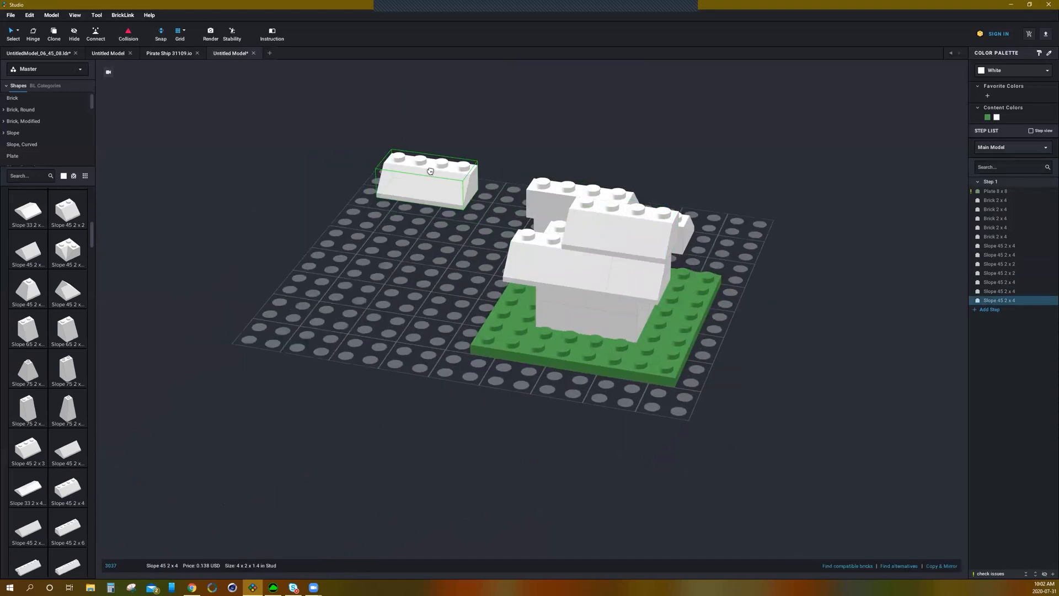
{"action": "key", "text": "Escape"}
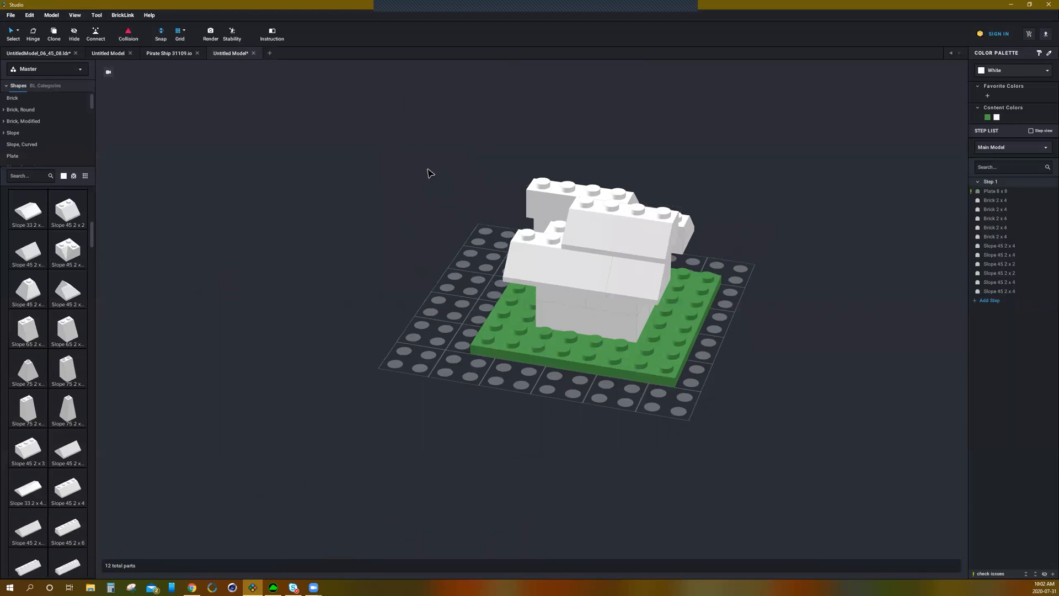
Step: Fill the remaining roof gaps with Slope 45 2 x 2 pieces and undo the stray extra one
{"action": "left_click", "coordinate": [64, 215]}
{"action": "left_click", "coordinate": [592, 227]}
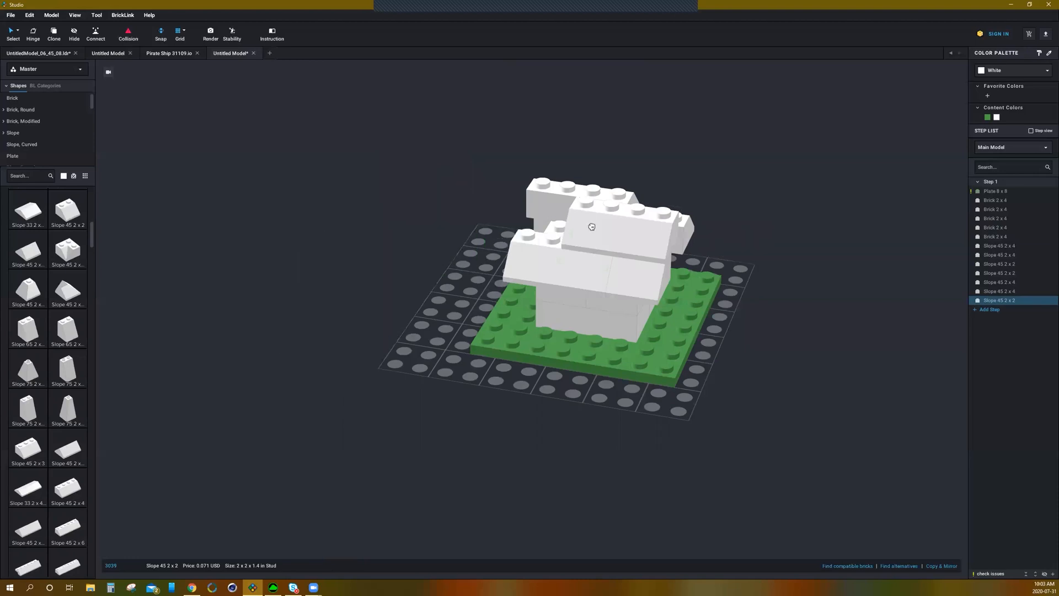
{"action": "left_click", "coordinate": [549, 203]}
{"action": "right_click_drag", "start_coordinate": [646, 207], "coordinate": [449, 235]}
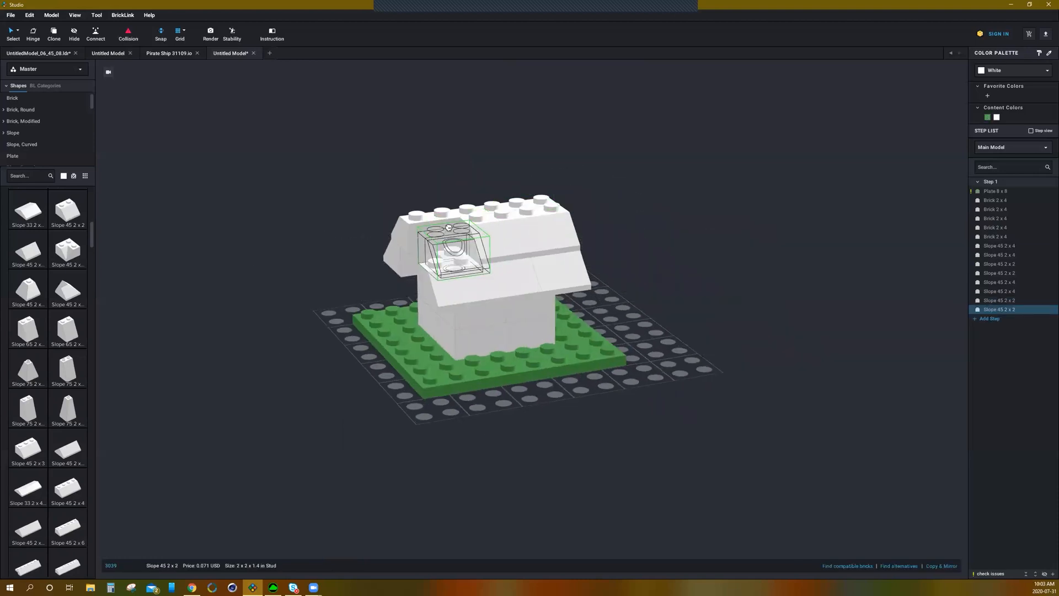
{"action": "left_click", "coordinate": [442, 228]}
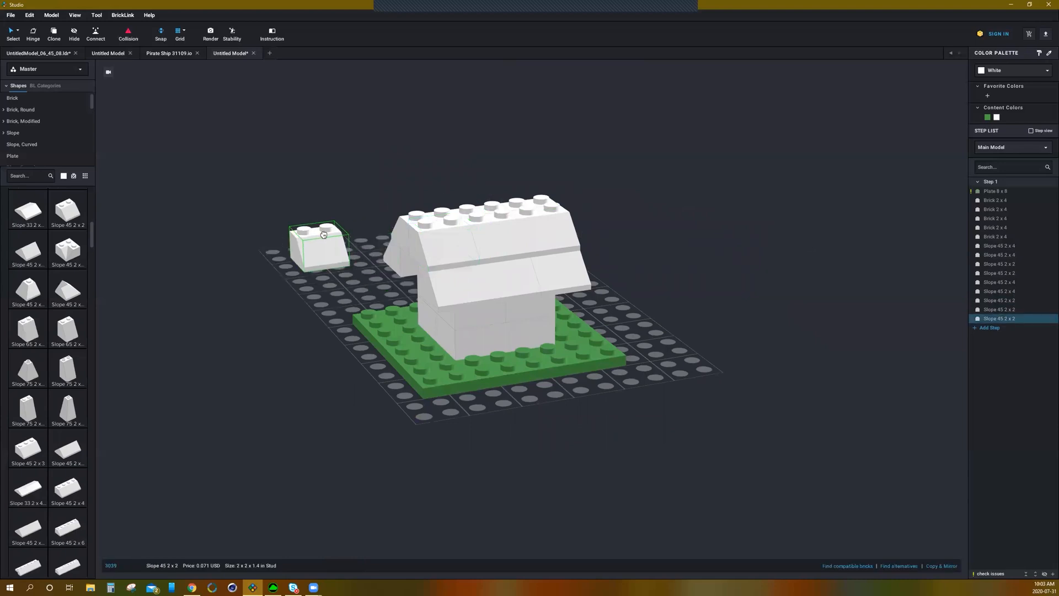
{"action": "key", "text": "ctrl+z"}
{"action": "right_click_drag", "start_coordinate": [323, 236], "coordinate": [411, 232]}
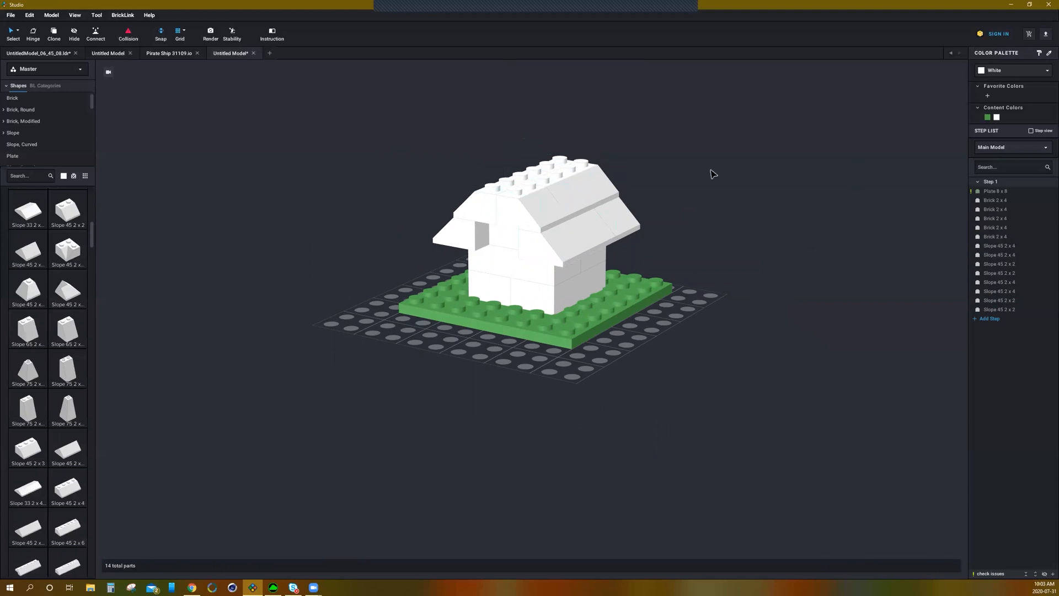
Step: Choose Red from the colour palette and switch on painting with the selected colour
{"action": "left_click", "coordinate": [983, 71]}
{"action": "left_click", "coordinate": [980, 111]}
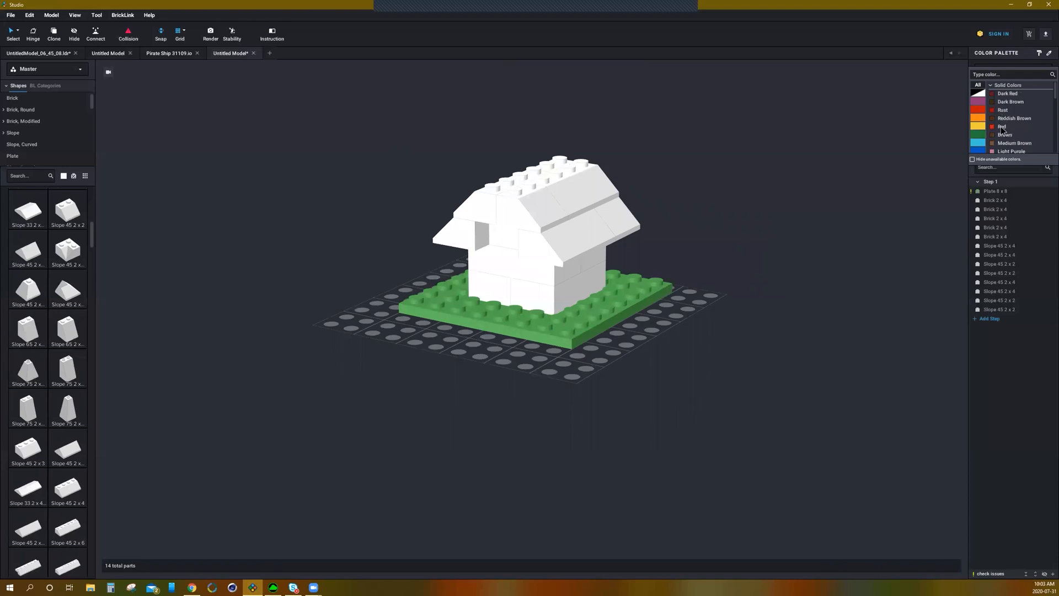
{"action": "left_click", "coordinate": [1002, 127]}
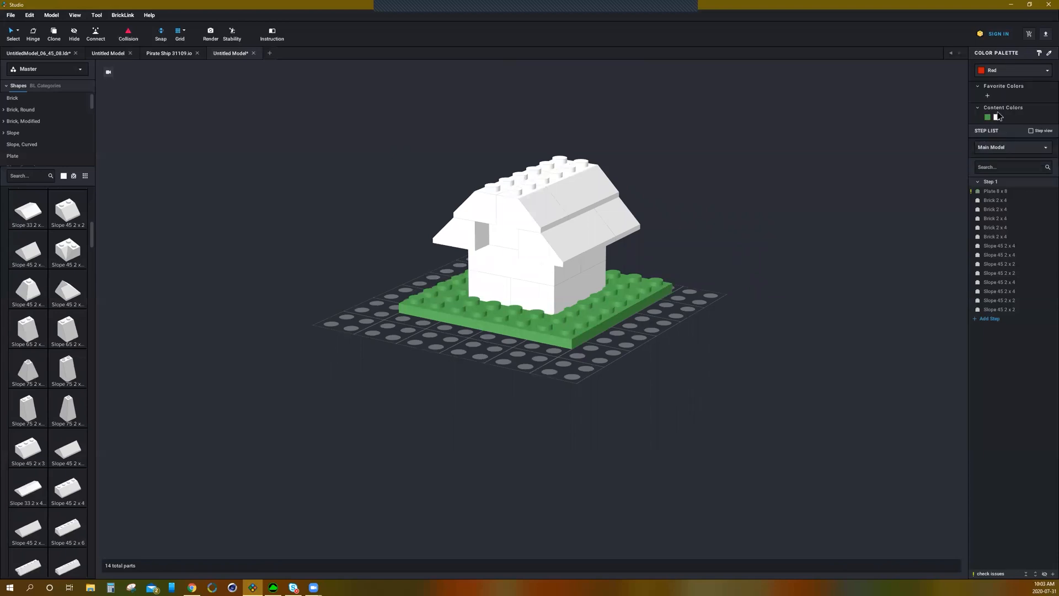
{"action": "left_click", "coordinate": [1040, 54]}
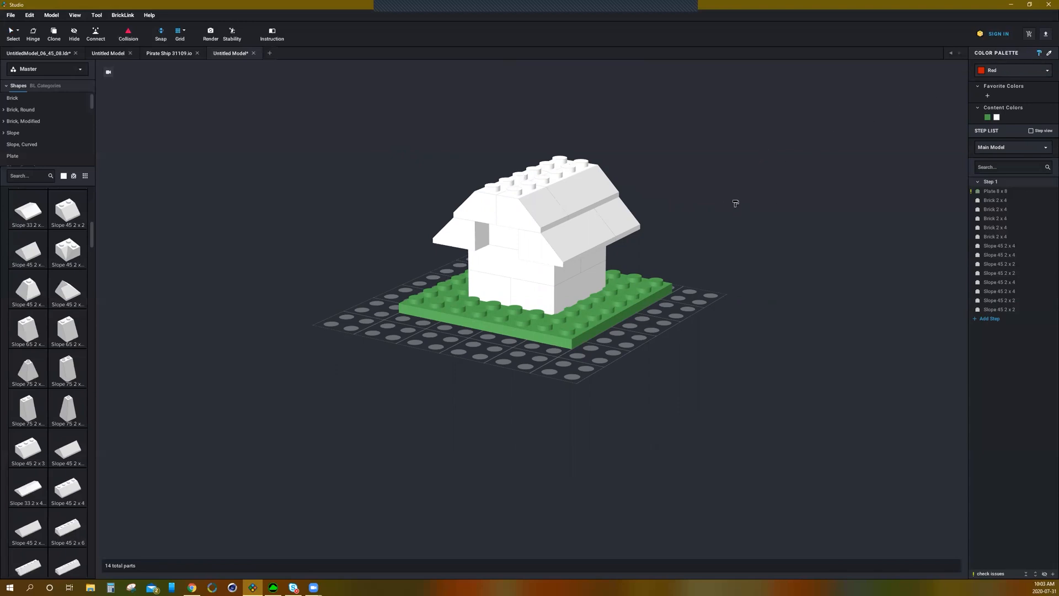
Step: Paint the roof slope pieces red one by one, turning the model to reach the back side
{"action": "left_click", "coordinate": [628, 221]}
{"action": "left_click", "coordinate": [579, 238]}
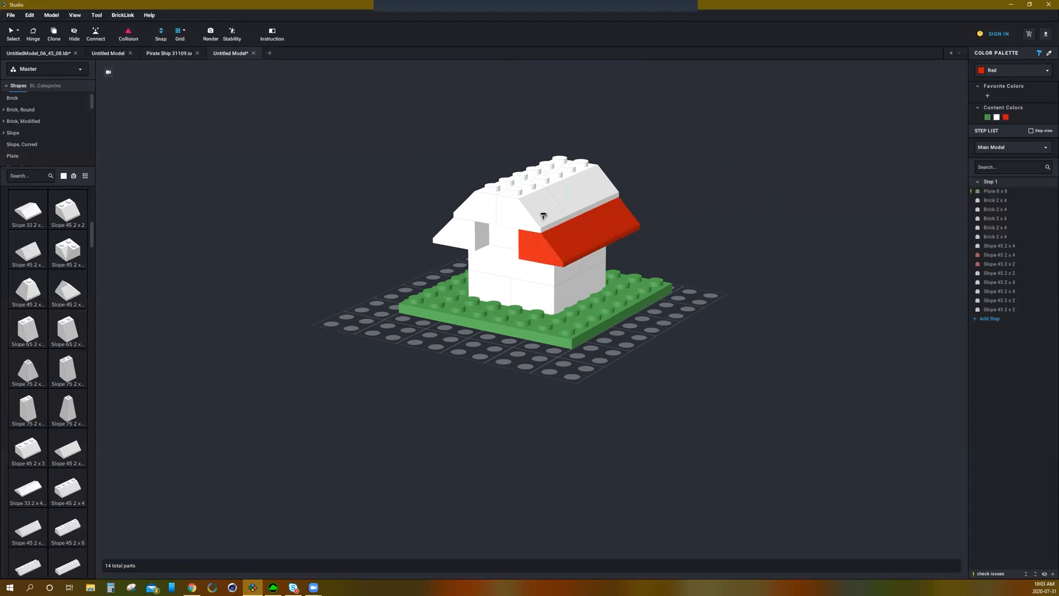
{"action": "left_click", "coordinate": [544, 214]}
{"action": "left_click", "coordinate": [589, 200]}
{"action": "mouse_move", "coordinate": [493, 212]}
{"action": "right_mouse_down"}
{"action": "mouse_move", "coordinate": [513, 206]}
{"action": "mouse_move", "coordinate": [506, 250]}
{"action": "right_mouse_up"}
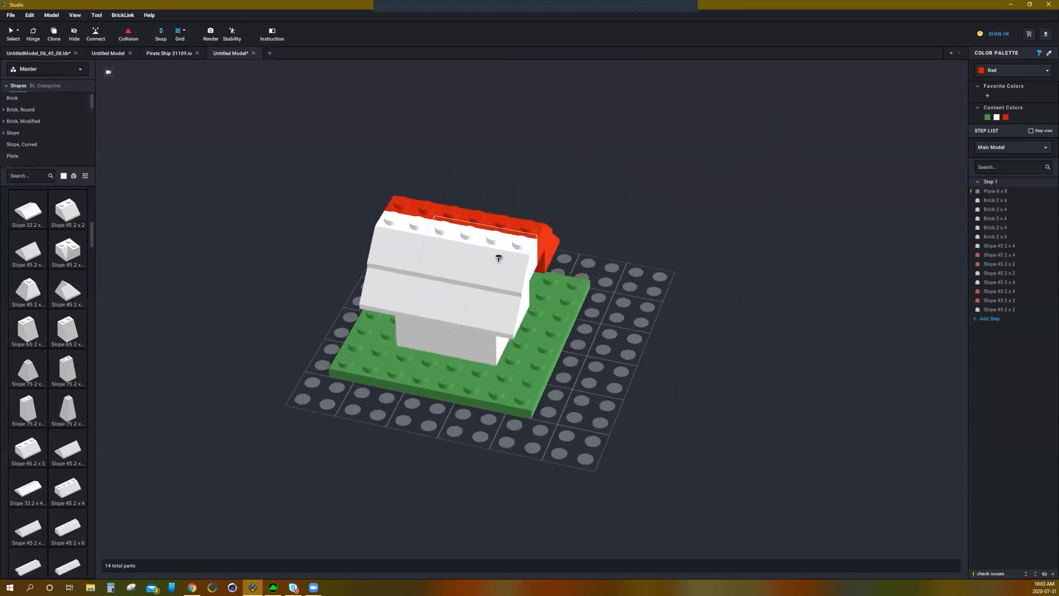
{"action": "left_click", "coordinate": [498, 258]}
{"action": "left_click", "coordinate": [401, 237]}
{"action": "left_click", "coordinate": [408, 303]}
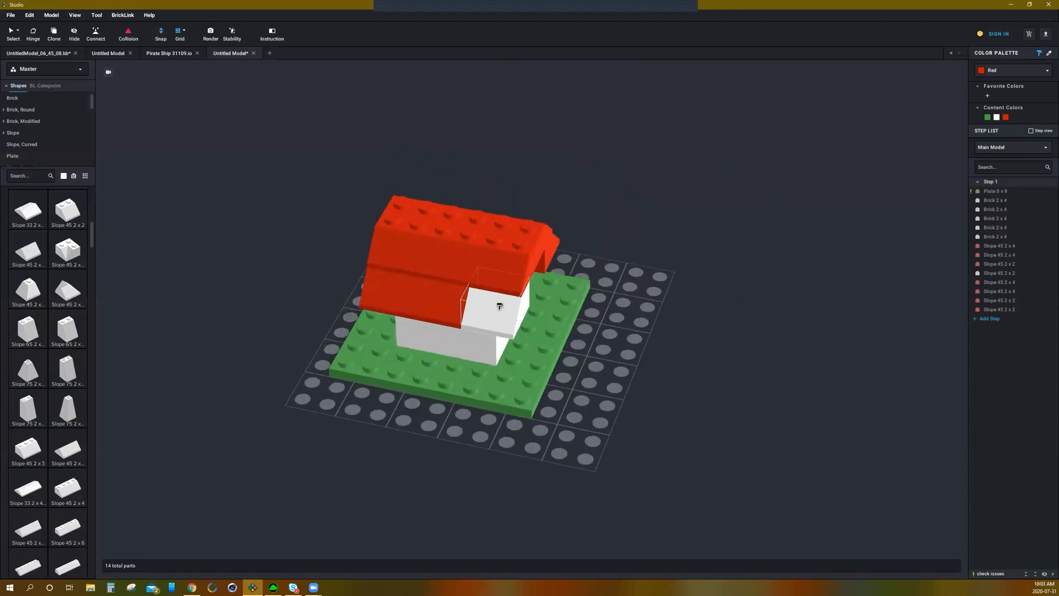
{"action": "left_click", "coordinate": [499, 307]}
Step: Undo the red painting of the roof pieces
{"action": "mouse_move", "coordinate": [697, 254]}
{"action": "right_mouse_down"}
{"action": "mouse_move", "coordinate": [678, 243]}
{"action": "mouse_move", "coordinate": [709, 243]}
{"action": "mouse_move", "coordinate": [678, 239]}
{"action": "mouse_move", "coordinate": [683, 254]}
{"action": "right_mouse_up"}
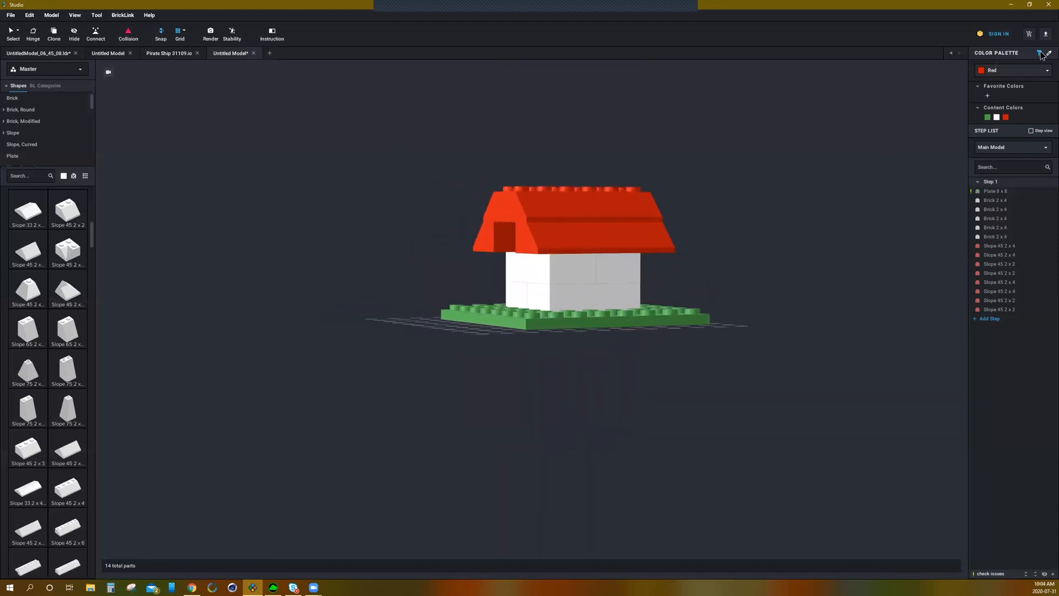
{"action": "right_click_drag", "start_coordinate": [746, 196], "coordinate": [742, 197]}
{"action": "key", "text": "ctrl+z"}
{"action": "key", "text": "ctrl+z"}
{"action": "key", "text": "ctrl+z"}
{"action": "key", "text": "ctrl+z"}
{"action": "key", "text": "ctrl+z"}
{"action": "key", "text": "ctrl+z"}
{"action": "key", "text": "ctrl+z"}
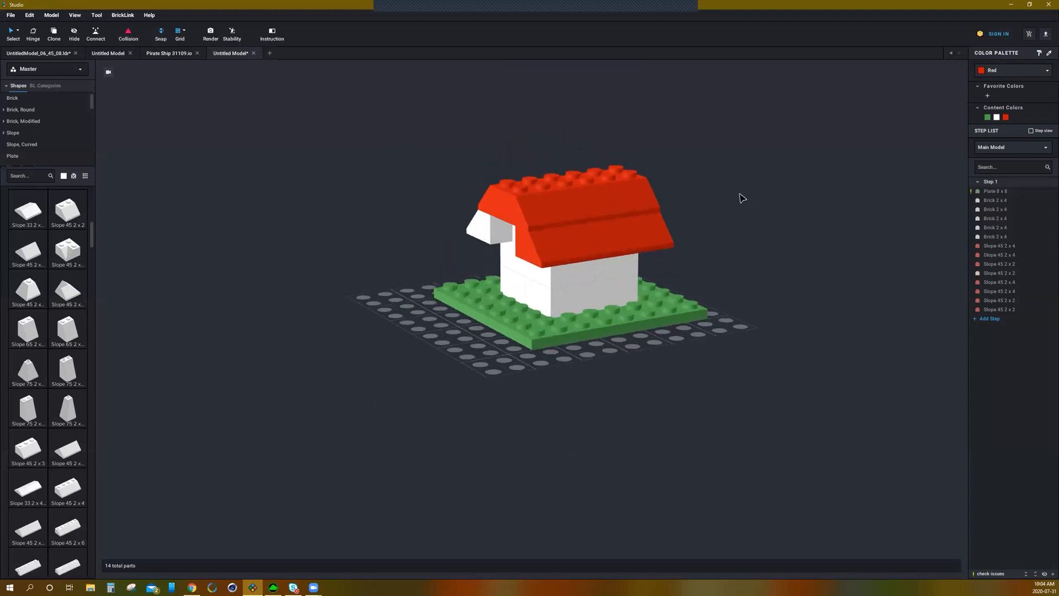
{"action": "key", "text": "ctrl+z"}
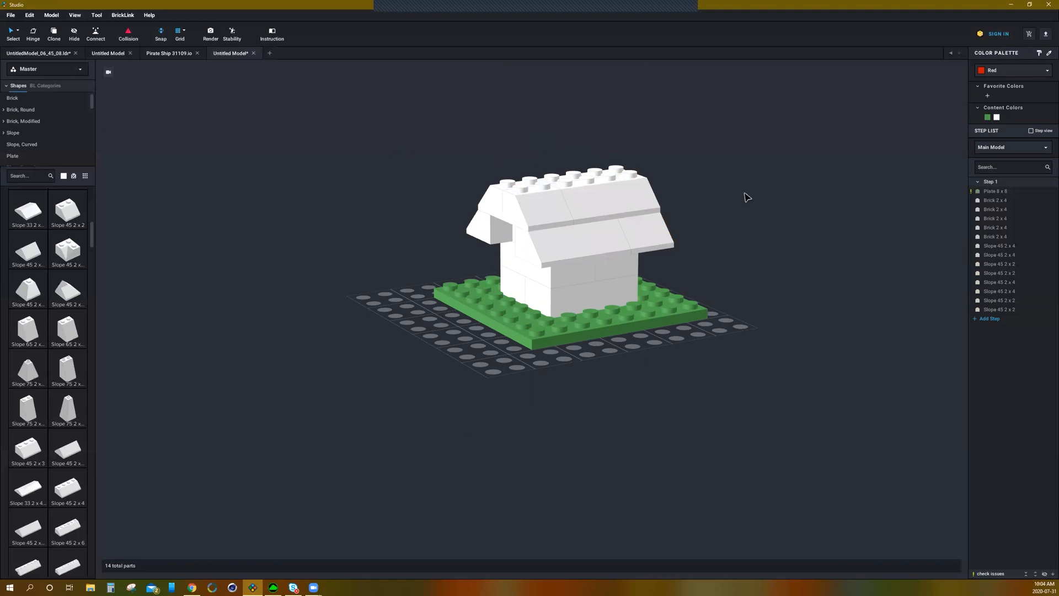
{"action": "right_click_drag", "start_coordinate": [766, 193], "coordinate": [723, 190]}
{"action": "right_click_drag", "start_coordinate": [692, 189], "coordinate": [690, 190]}
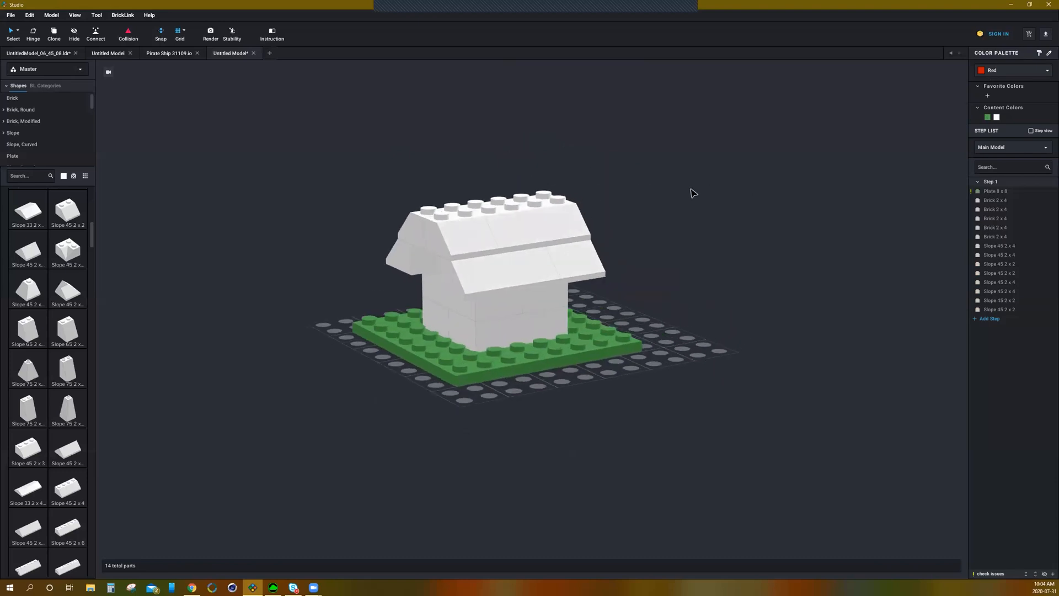
Step: Select all the roof slope pieces one by one and set their colour to Red
{"action": "left_click", "coordinate": [496, 271]}
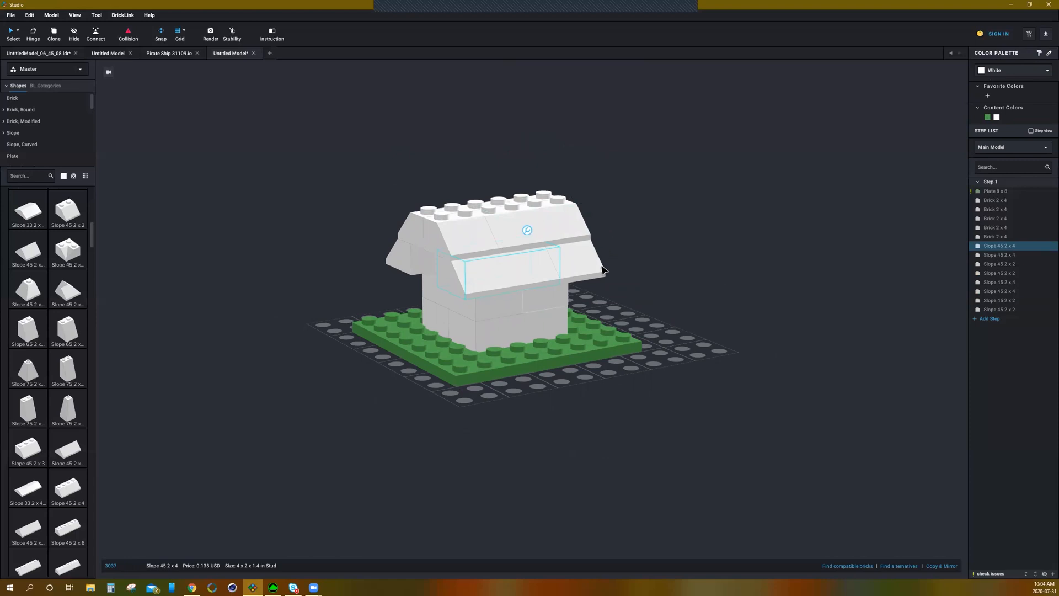
{"action": "left_click", "coordinate": [574, 251], "text": "ctrl"}
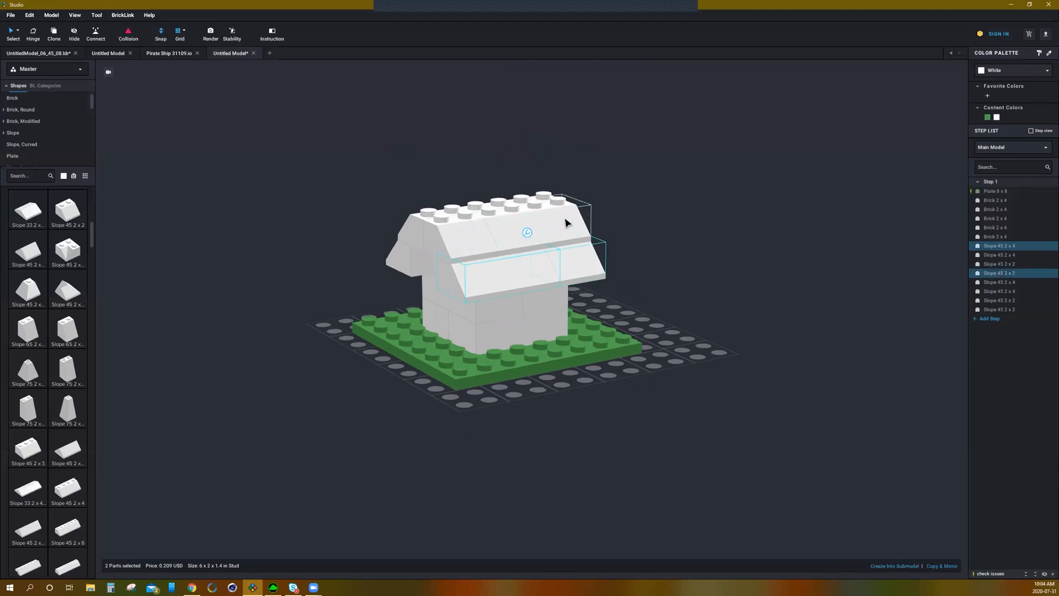
{"action": "left_click", "coordinate": [564, 222], "text": "ctrl"}
{"action": "left_click", "coordinate": [457, 232], "text": "ctrl"}
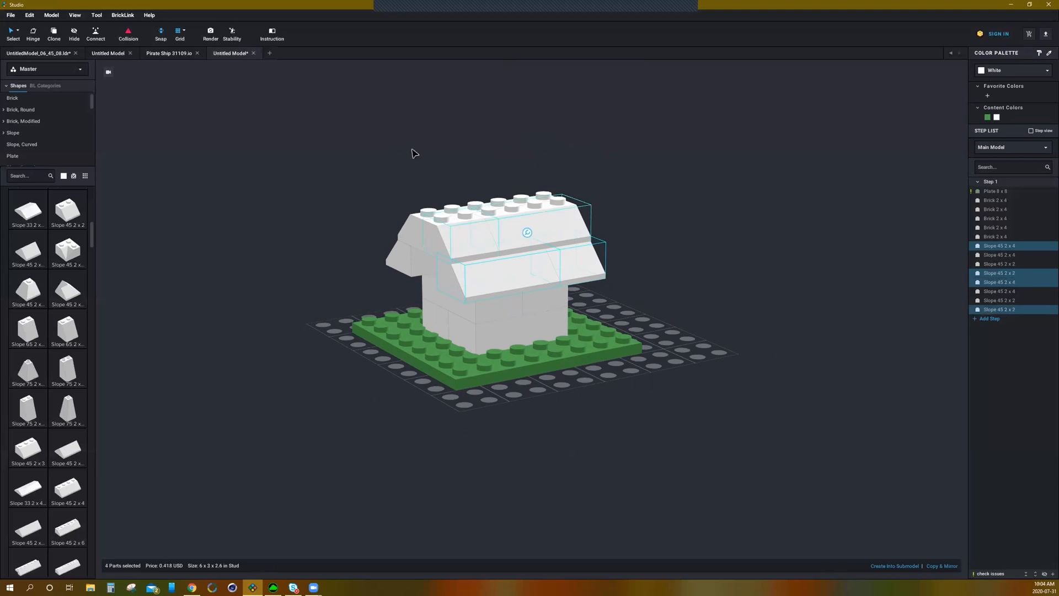
{"action": "right_click_drag", "start_coordinate": [418, 156], "coordinate": [551, 246]}
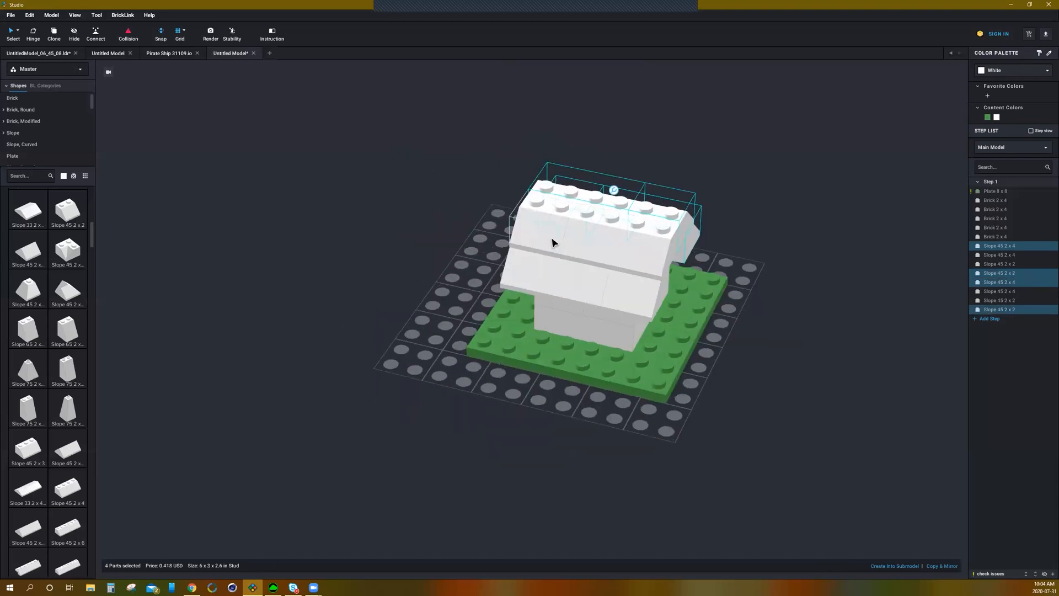
{"action": "left_click", "coordinate": [542, 241], "text": "ctrl"}
{"action": "left_click", "coordinate": [589, 247], "text": "ctrl"}
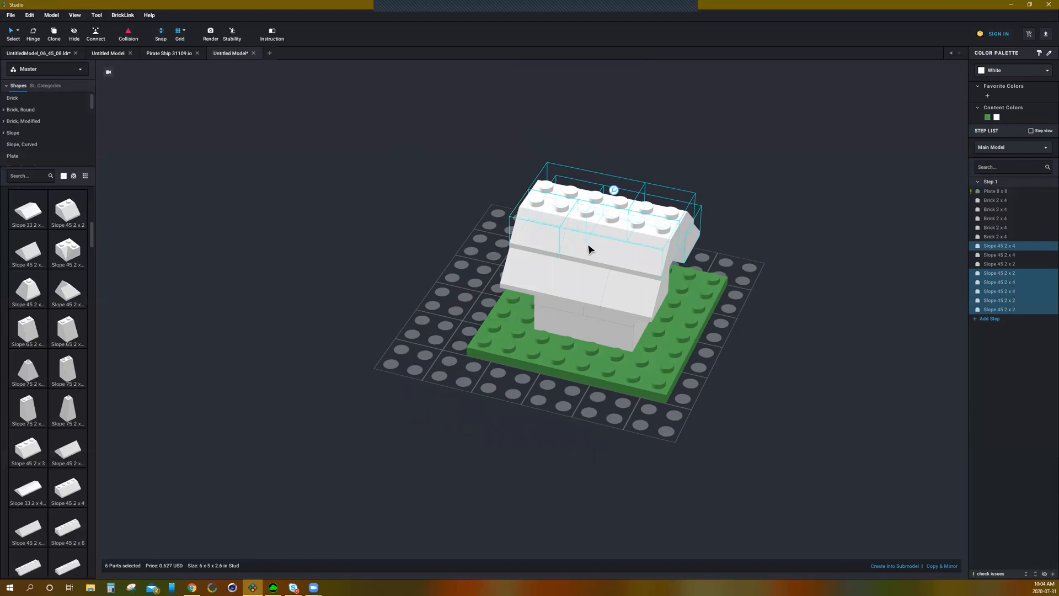
{"action": "left_click", "coordinate": [560, 281], "text": "ctrl"}
{"action": "left_click", "coordinate": [631, 293], "text": "ctrl"}
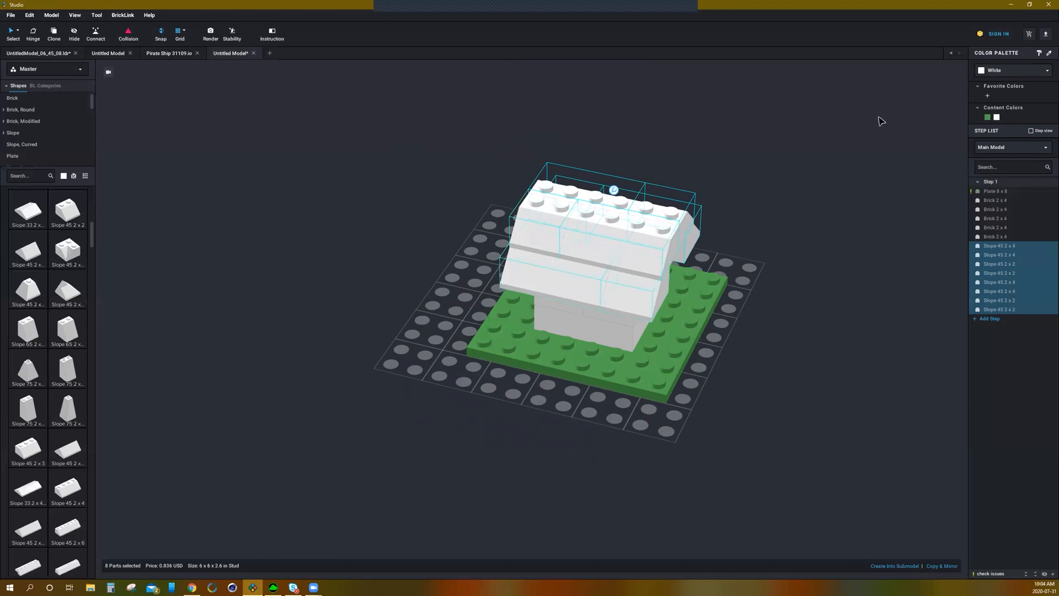
{"action": "left_click", "coordinate": [1028, 74]}
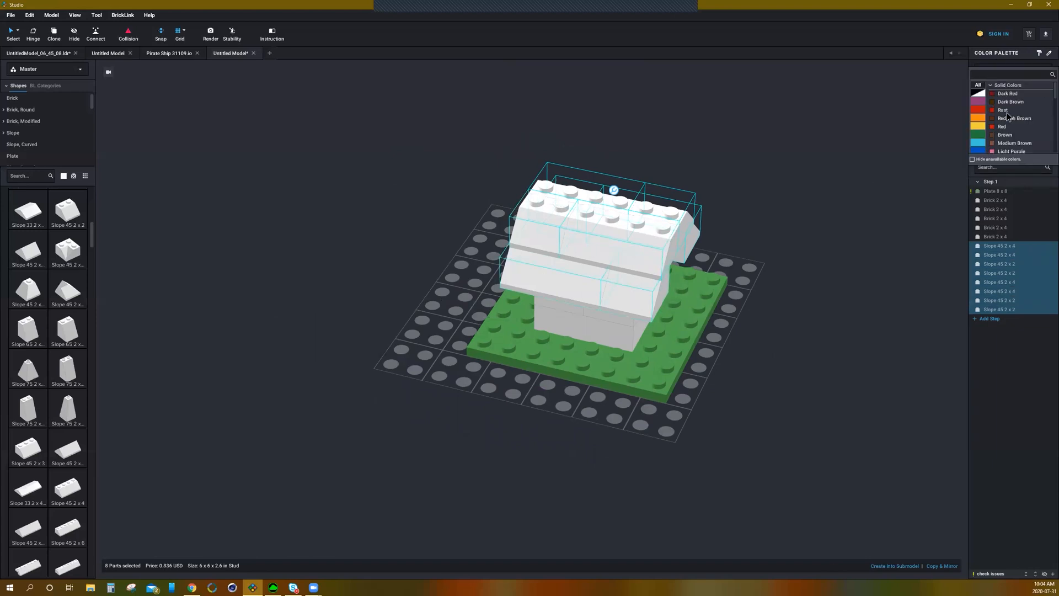
{"action": "left_click", "coordinate": [999, 127]}
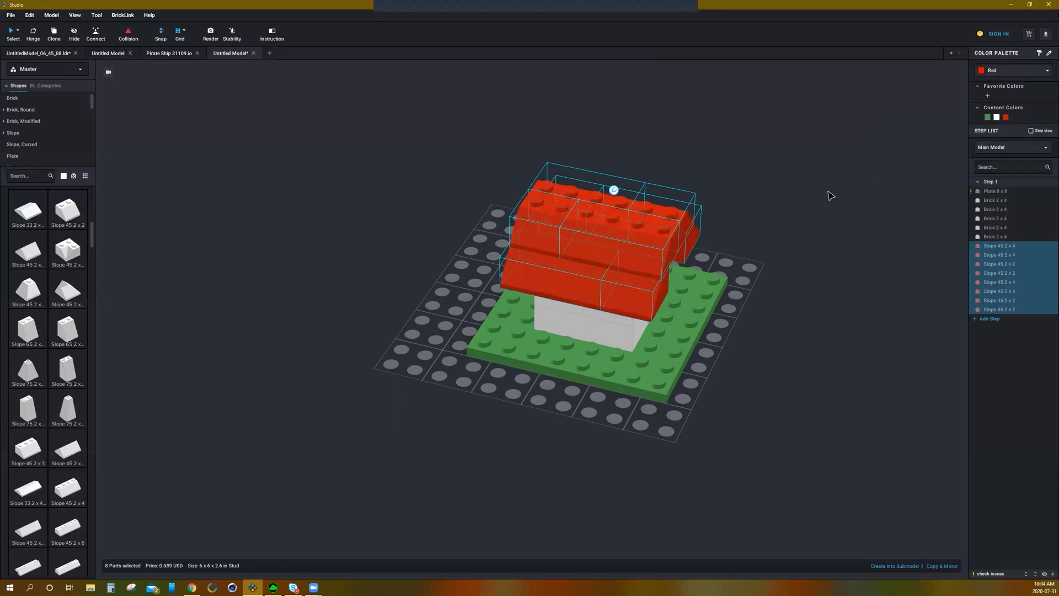
Step: Delete the stray slope piece lying beside the base plate
{"action": "left_click", "coordinate": [827, 196]}
{"action": "right_click_drag", "start_coordinate": [826, 197], "coordinate": [788, 191]}
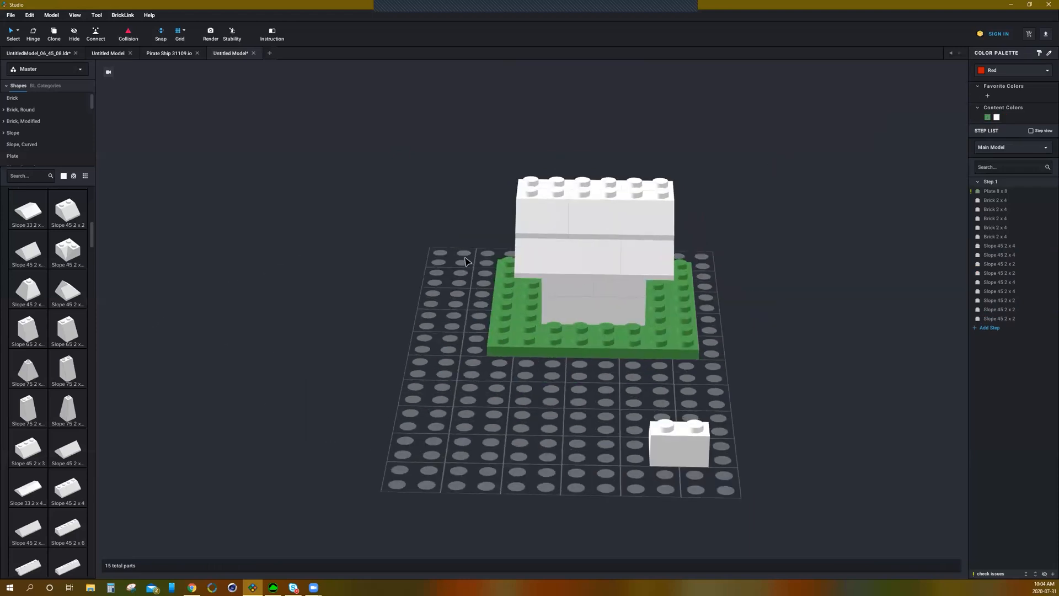
{"action": "right_click_drag", "start_coordinate": [466, 262], "coordinate": [283, 309]}
{"action": "left_click", "coordinate": [233, 303]}
{"action": "key", "text": "Delete"}
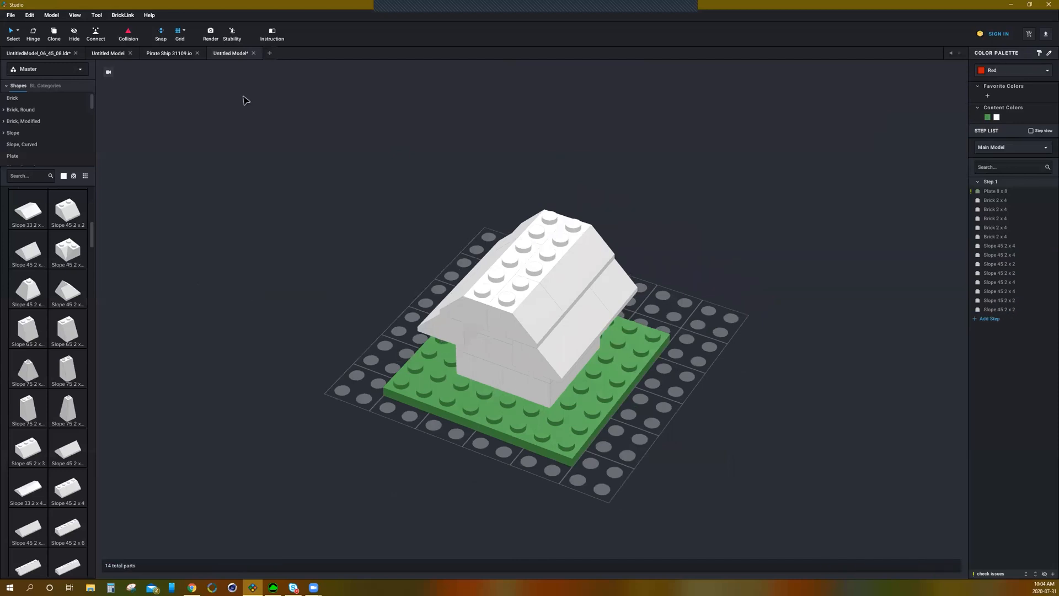
Step: Switch the selection mode to By Type, select all Slope 45 2 x 2 pieces and colour them Red
{"action": "left_click", "coordinate": [20, 32]}
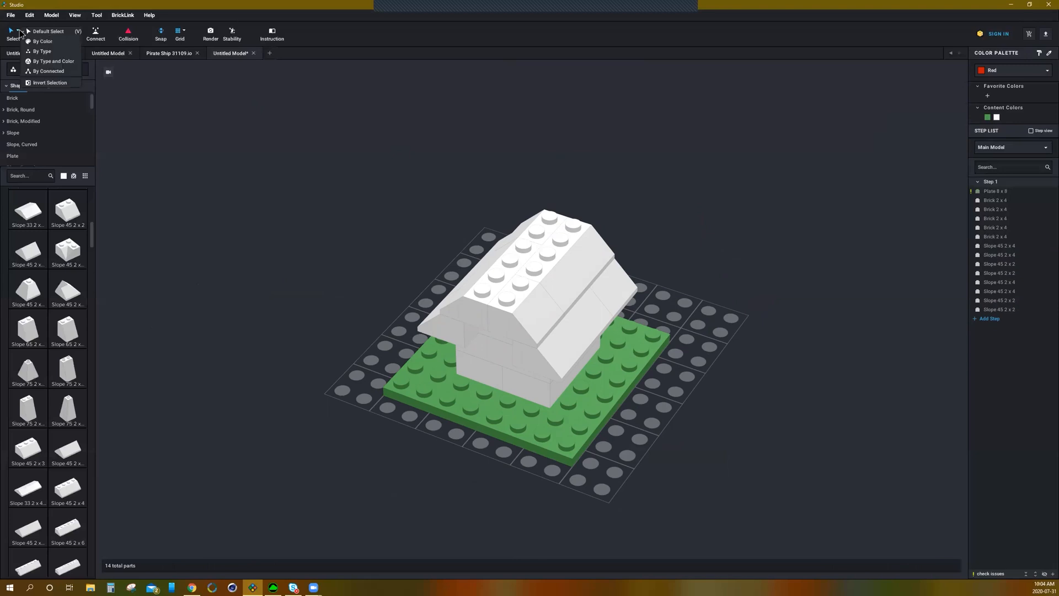
{"action": "left_click", "coordinate": [49, 51]}
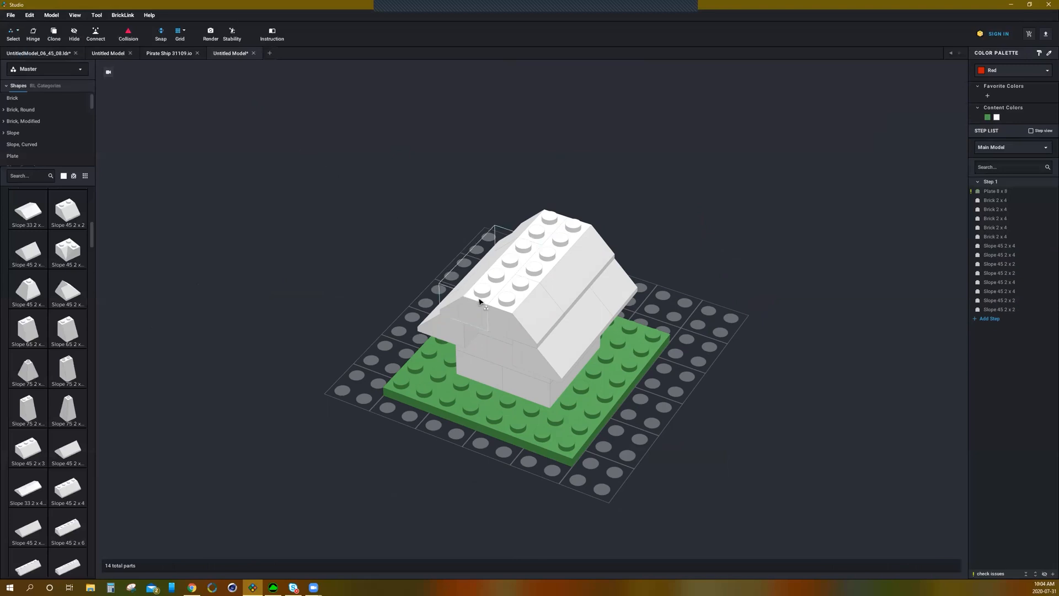
{"action": "left_click", "coordinate": [533, 320]}
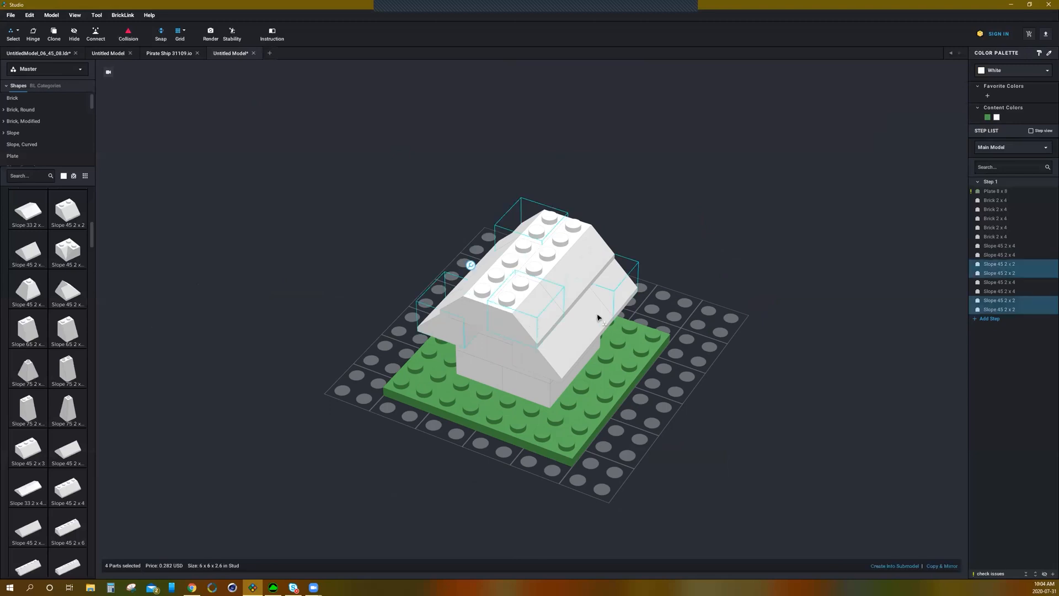
{"action": "right_click_drag", "start_coordinate": [703, 317], "coordinate": [700, 307]}
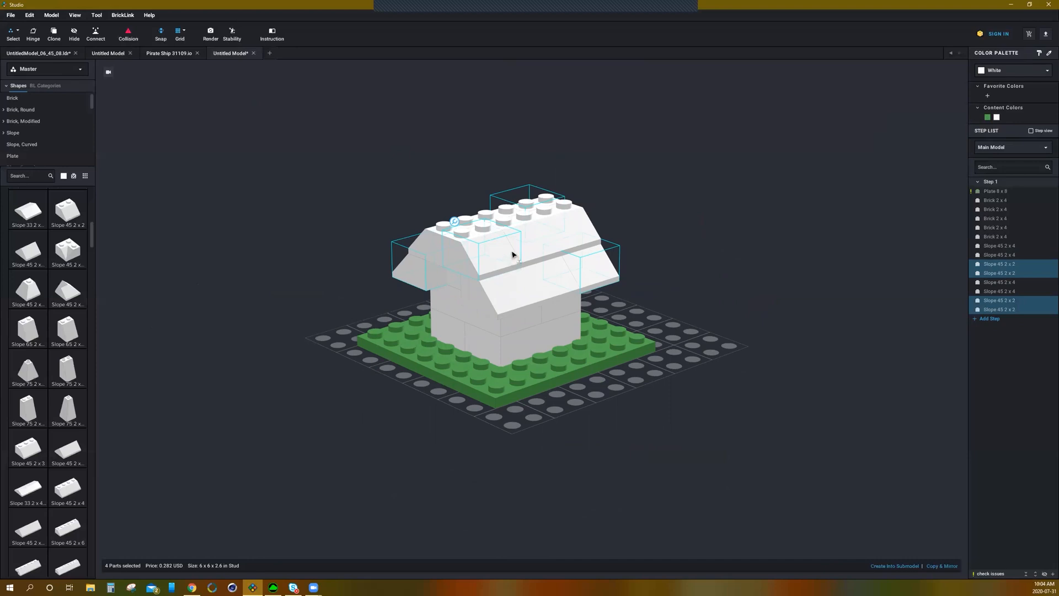
{"action": "left_click", "coordinate": [519, 290]}
{"action": "mouse_move", "coordinate": [686, 251]}
{"action": "right_mouse_down"}
{"action": "mouse_move", "coordinate": [669, 254]}
{"action": "mouse_move", "coordinate": [700, 253]}
{"action": "mouse_move", "coordinate": [683, 255]}
{"action": "right_mouse_up"}
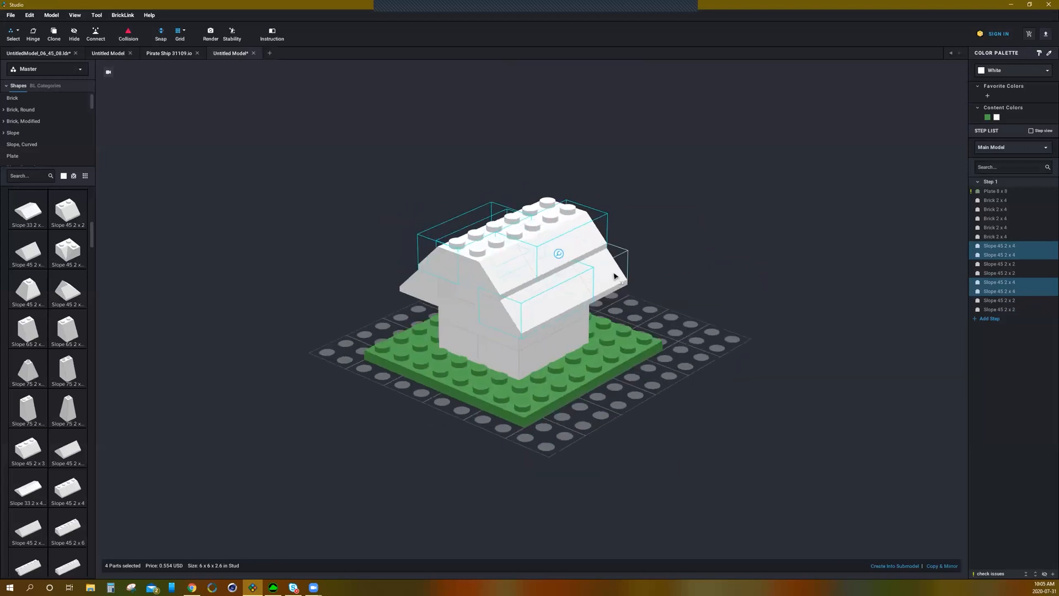
{"action": "left_click", "coordinate": [614, 278]}
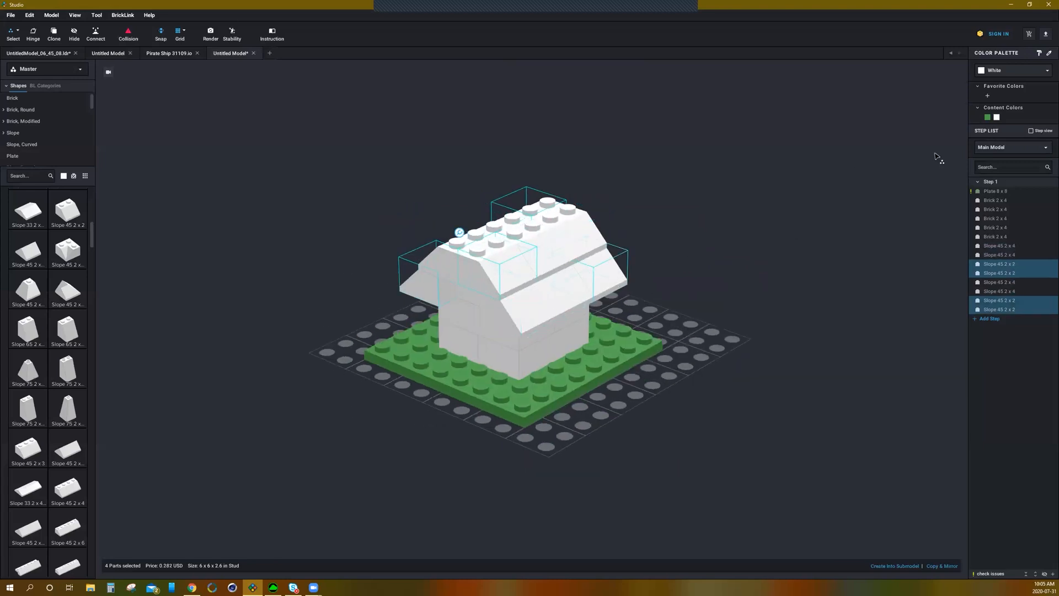
{"action": "left_click", "coordinate": [1012, 70]}
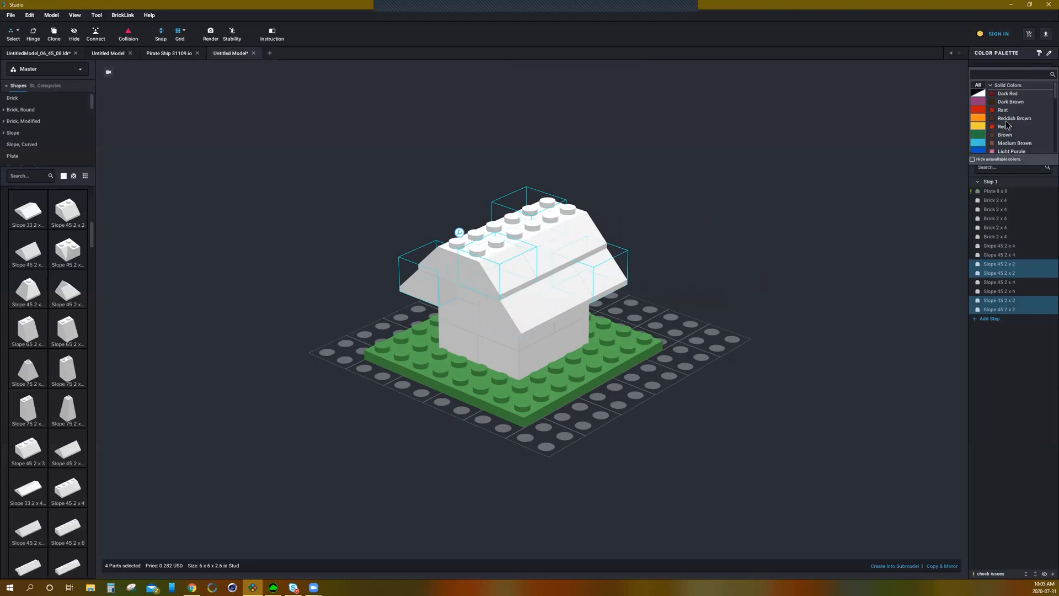
{"action": "left_click", "coordinate": [1001, 127]}
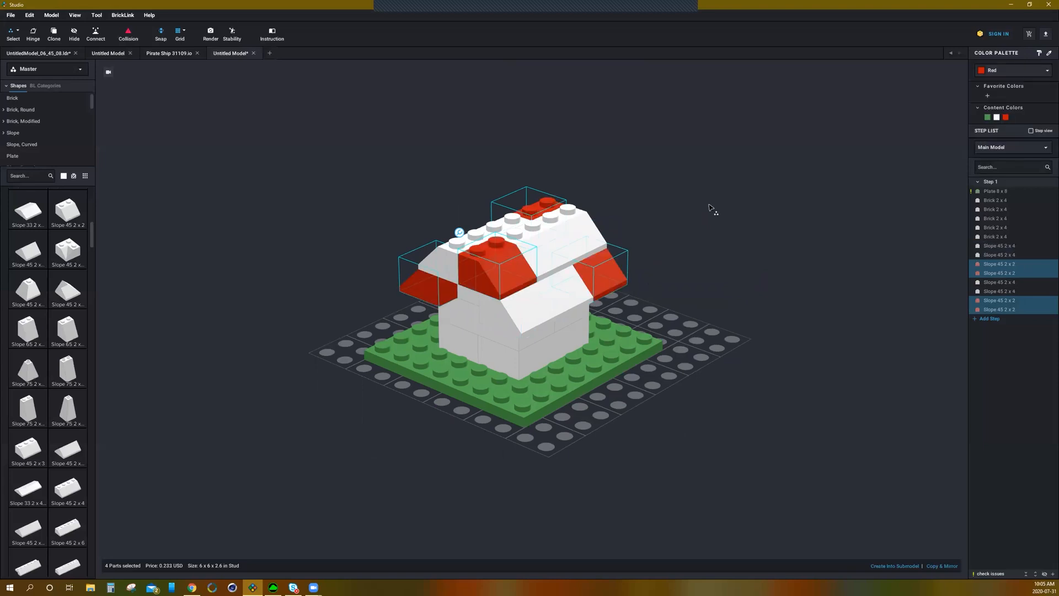
Step: Select all Slope 45 2 x 4 pieces by type and colour them Red from the content colours
{"action": "left_click", "coordinate": [556, 307]}
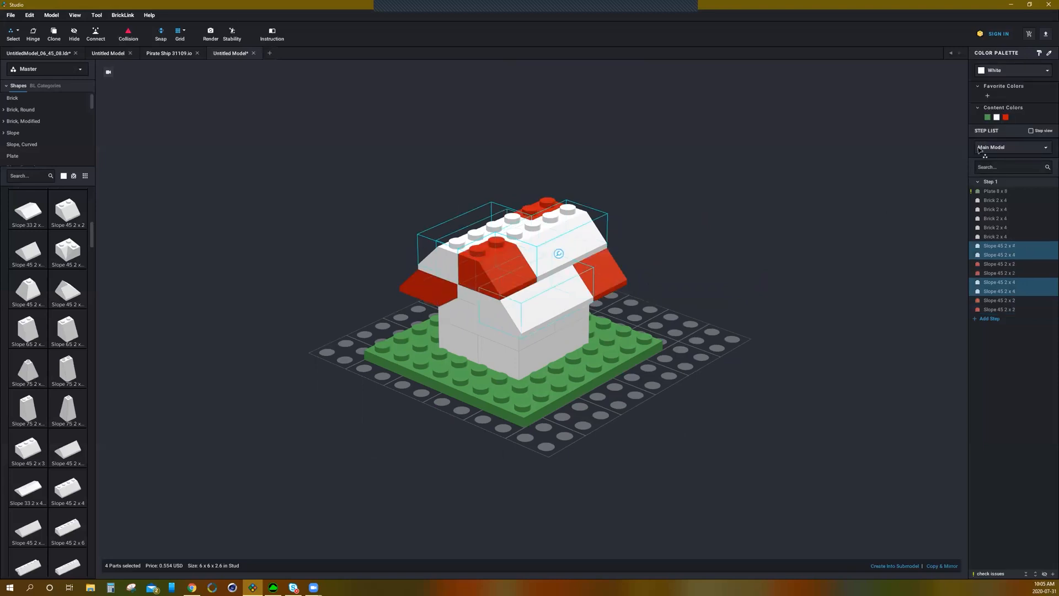
{"action": "left_click", "coordinate": [1006, 117]}
{"action": "left_click", "coordinate": [749, 207]}
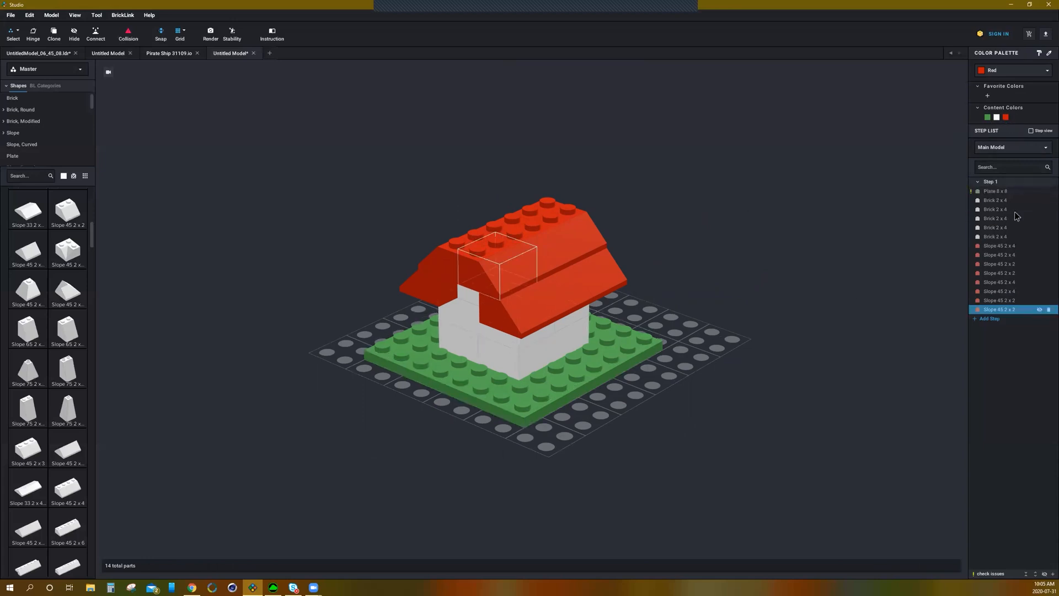
Step: Select parts in the step list to highlight them in the model
{"action": "left_click", "coordinate": [995, 192]}
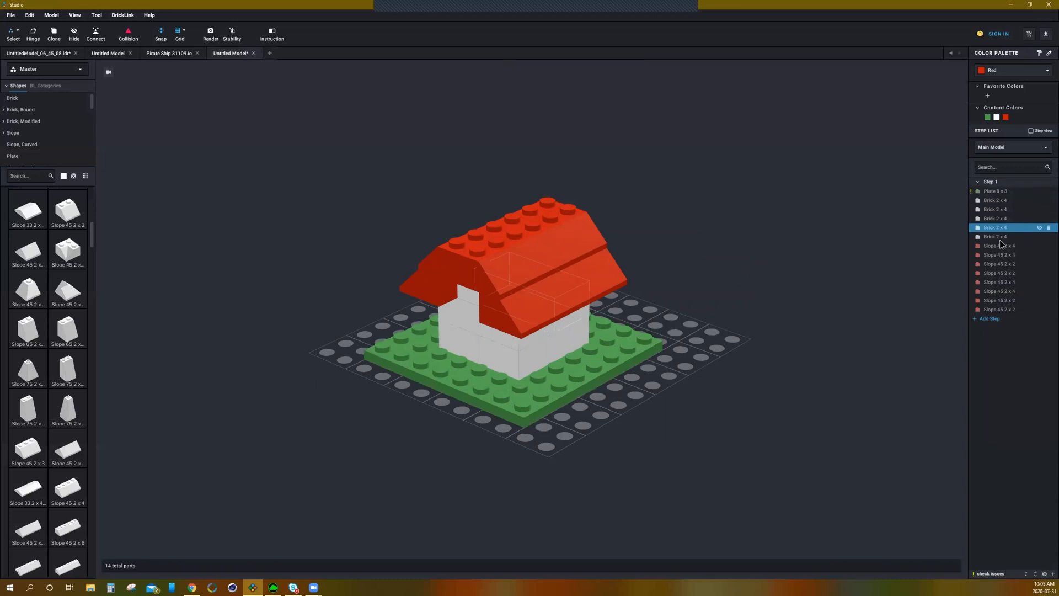
{"action": "left_click", "coordinate": [1006, 186]}
{"action": "left_click", "coordinate": [1006, 193]}
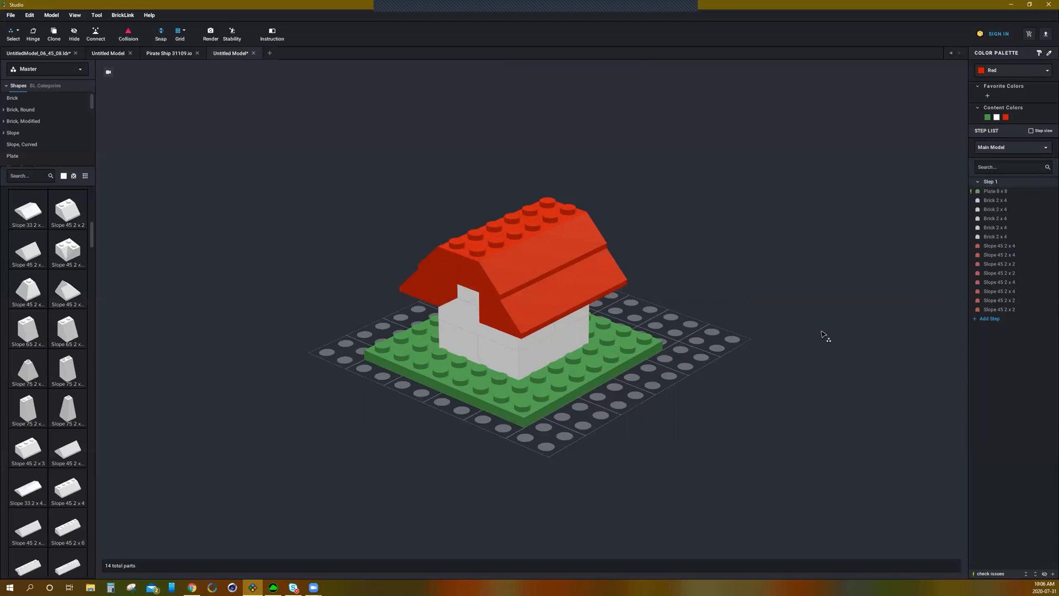
Step: Switch the selection mode back to Default Select
{"action": "scroll", "coordinate": [795, 301], "scroll_direction": "down", "scroll_amount": 5}
{"action": "mouse_move", "coordinate": [792, 307]}
{"action": "right_mouse_down"}
{"action": "mouse_move", "coordinate": [740, 306]}
{"action": "mouse_move", "coordinate": [810, 305]}
{"action": "right_mouse_up"}
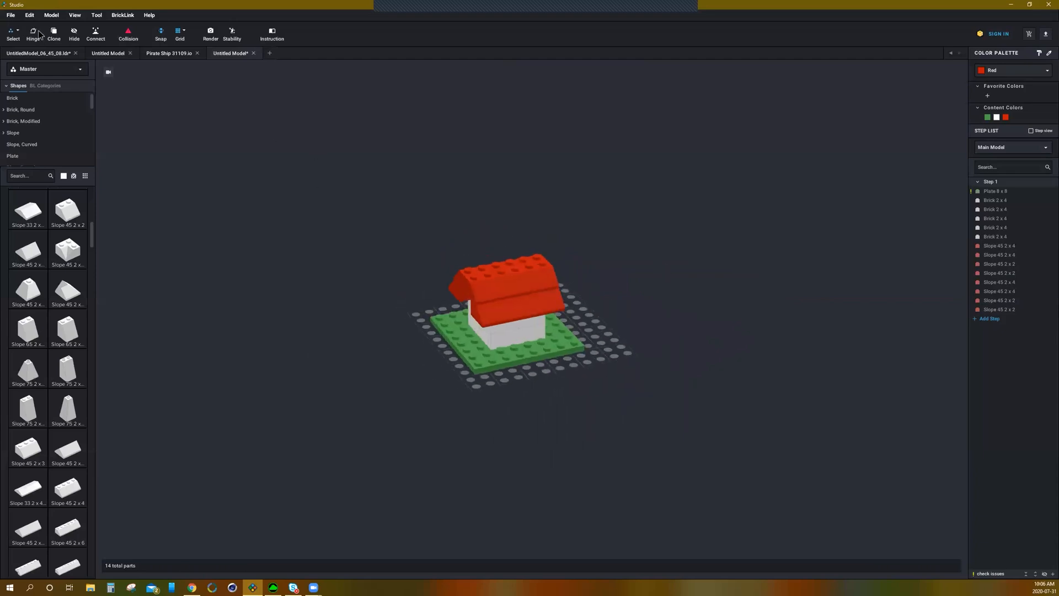
{"action": "left_click", "coordinate": [18, 33]}
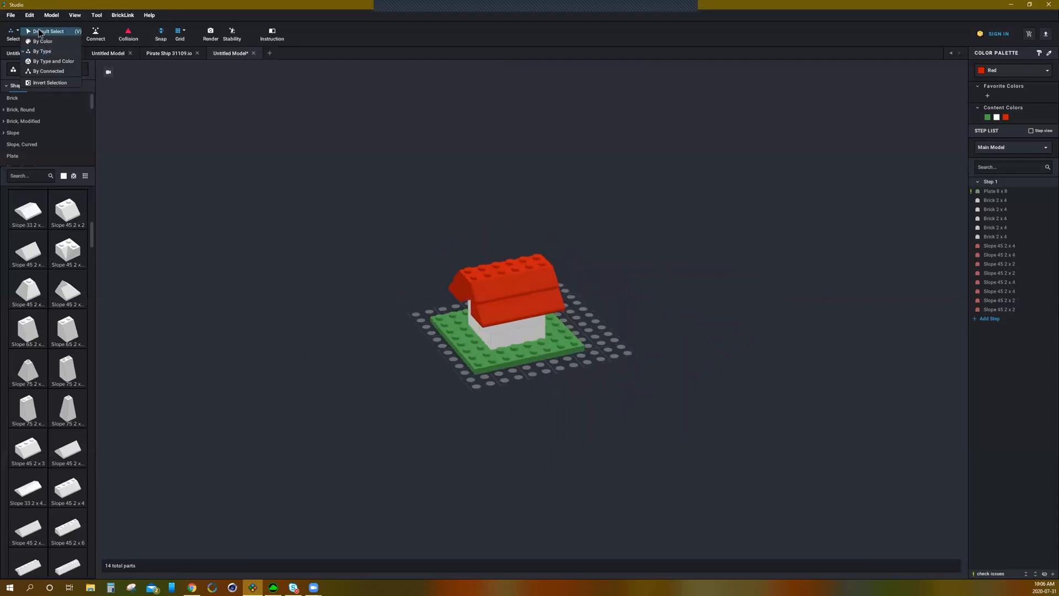
{"action": "left_click", "coordinate": [38, 32]}
{"action": "right_click_drag", "start_coordinate": [678, 263], "coordinate": [489, 260]}
{"action": "scroll", "coordinate": [485, 261], "scroll_direction": "up", "scroll_amount": 3}
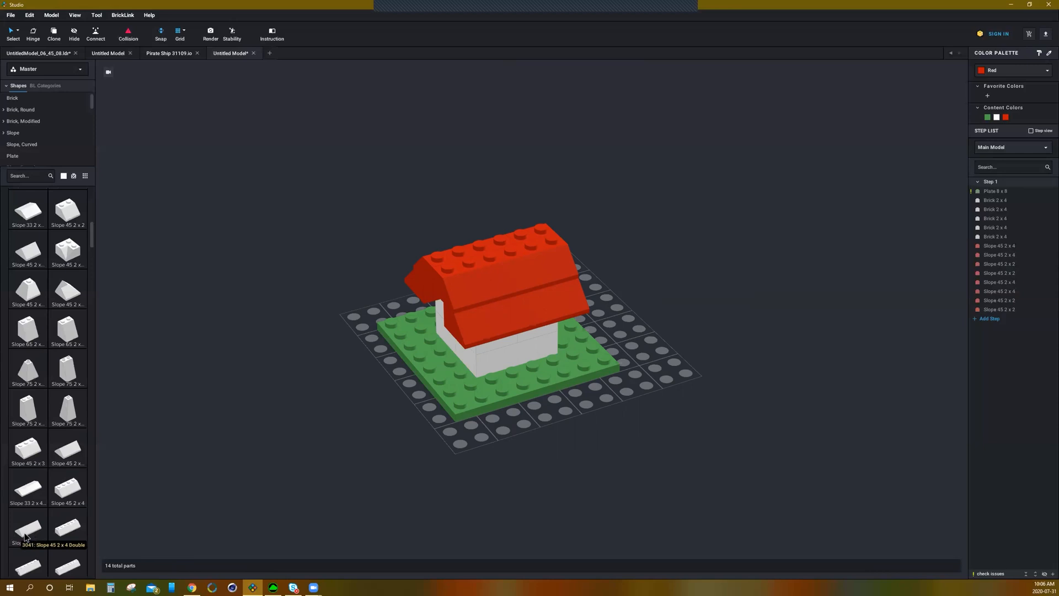
Step: Place a Slope 45 2 x 4 Double piece along the top of the roof ridge
{"action": "left_click_drag", "start_coordinate": [28, 532], "coordinate": [520, 262]}
{"action": "left_click", "coordinate": [519, 262]}
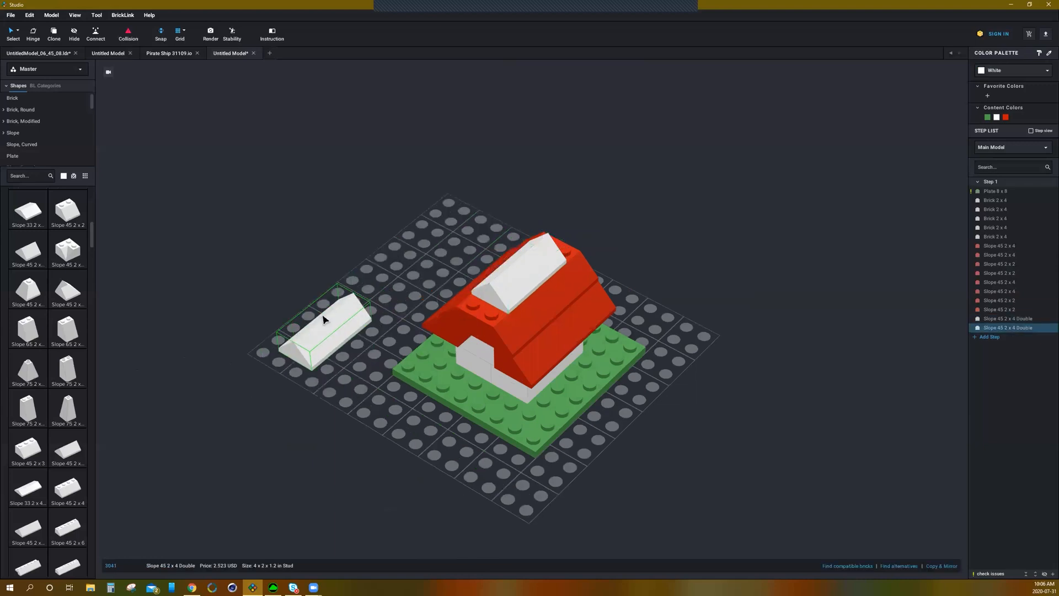
{"action": "key", "text": "Escape"}
{"action": "right_click_drag", "start_coordinate": [339, 364], "coordinate": [184, 374]}
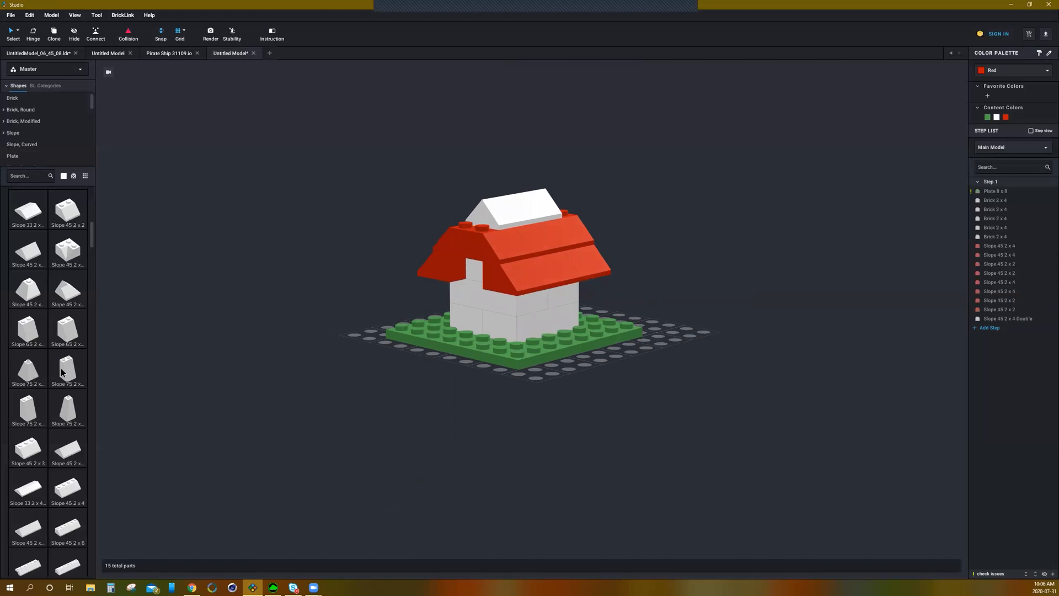
{"action": "scroll", "coordinate": [62, 373], "scroll_direction": "down", "scroll_amount": 5}
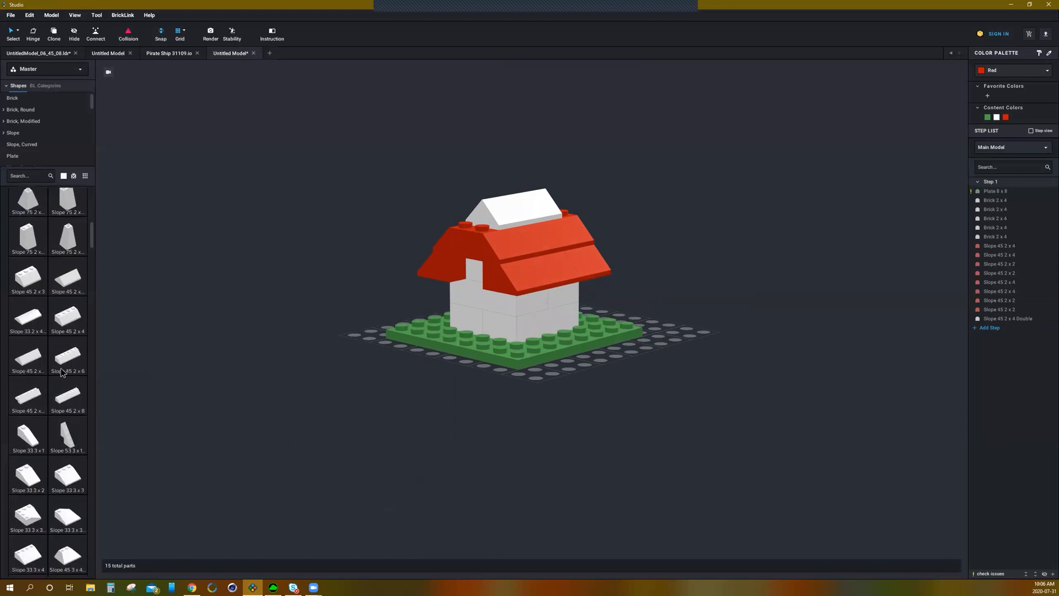
{"action": "scroll", "coordinate": [62, 373], "scroll_direction": "up", "scroll_amount": 7}
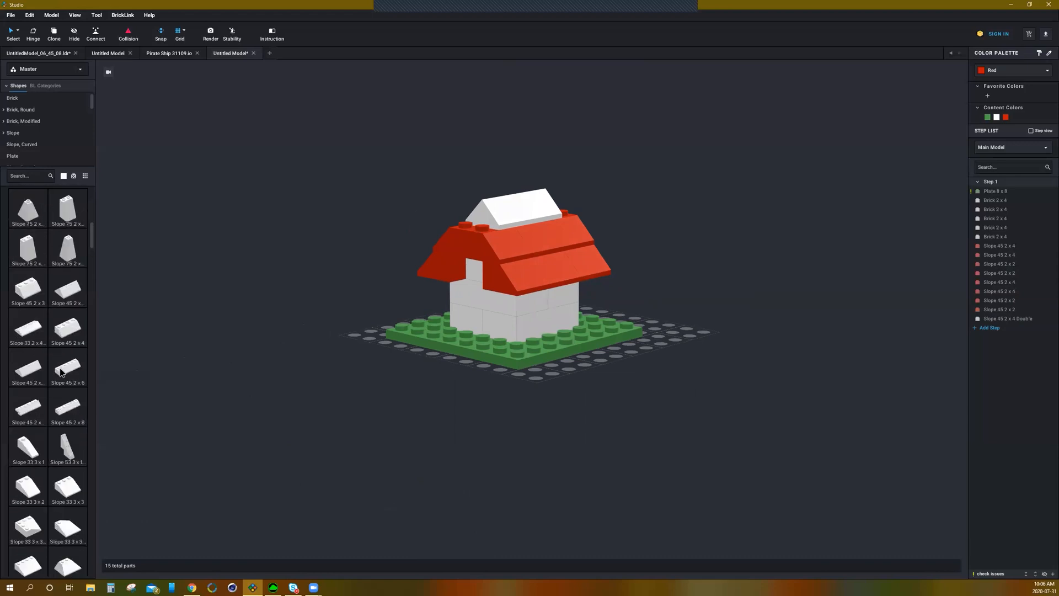
{"action": "scroll", "coordinate": [61, 373], "scroll_direction": "up", "scroll_amount": 6}
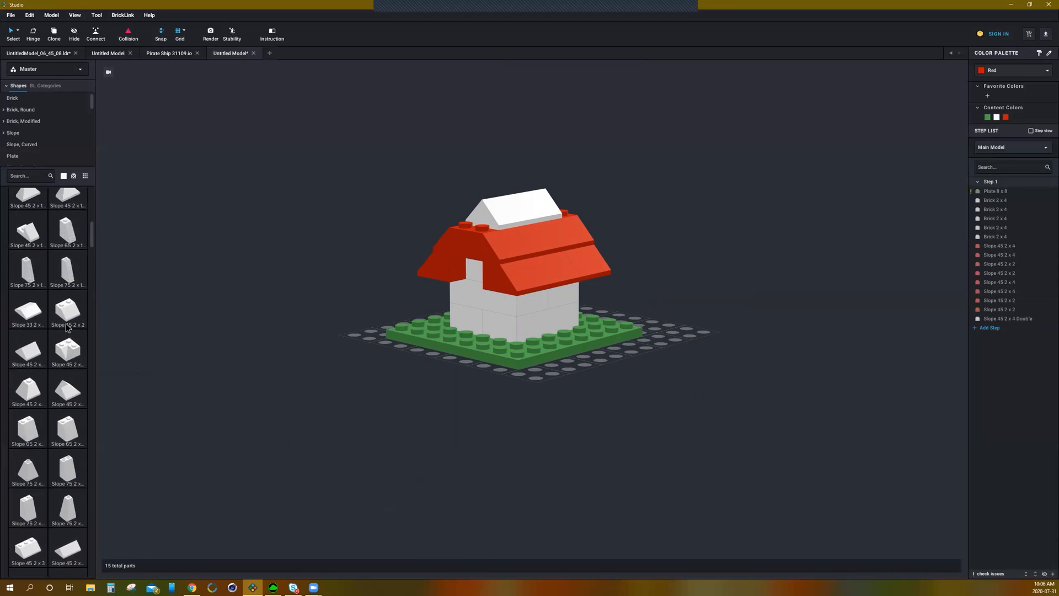
{"action": "scroll", "coordinate": [60, 356], "scroll_direction": "up", "scroll_amount": 3}
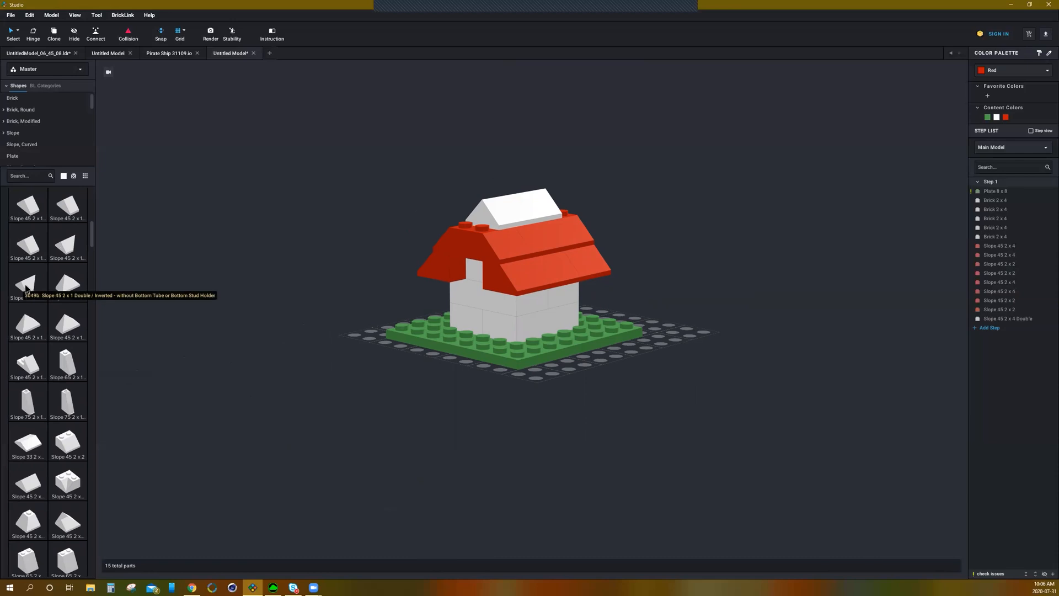
{"action": "left_click_drag", "start_coordinate": [64, 251], "coordinate": [246, 297]}
{"action": "key", "text": "Right"}
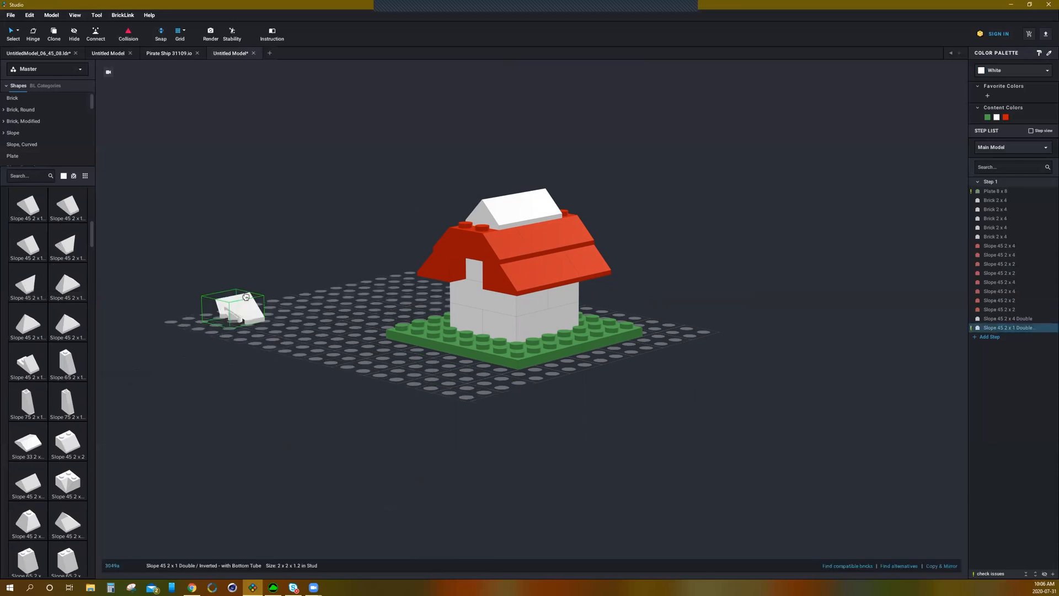
{"action": "key", "text": "Delete"}
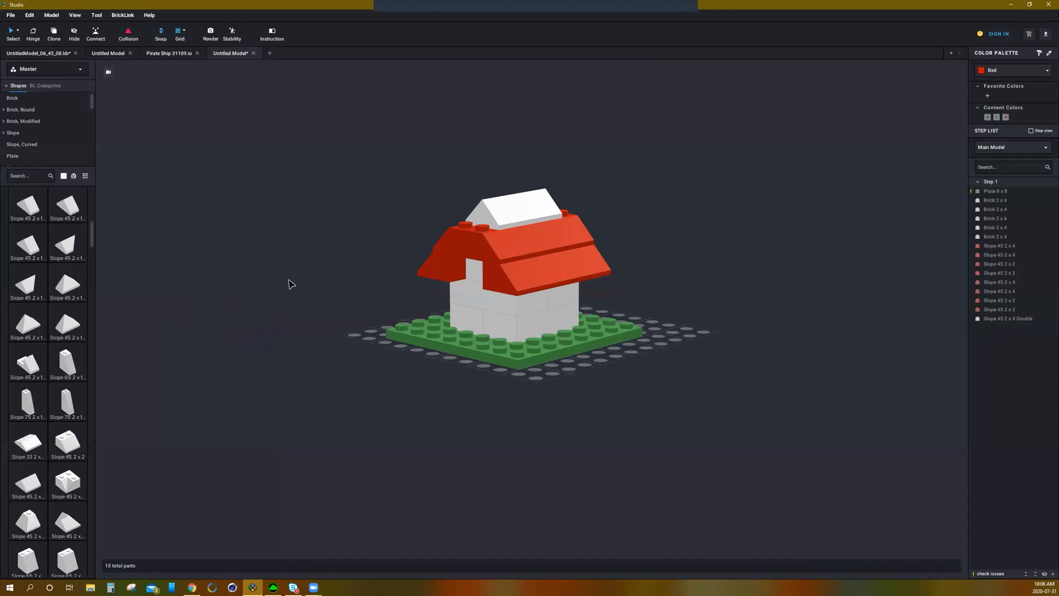
Step: Cap both ends of the roof ridge with Slope 45 2 x 1 Double / Inverted pieces
{"action": "left_click_drag", "start_coordinate": [32, 288], "coordinate": [462, 203]}
{"action": "left_click", "coordinate": [493, 210]}
{"action": "right_click_drag", "start_coordinate": [584, 214], "coordinate": [548, 201]}
{"action": "left_click", "coordinate": [518, 200]}
{"action": "right_click_drag", "start_coordinate": [446, 193], "coordinate": [392, 194]}
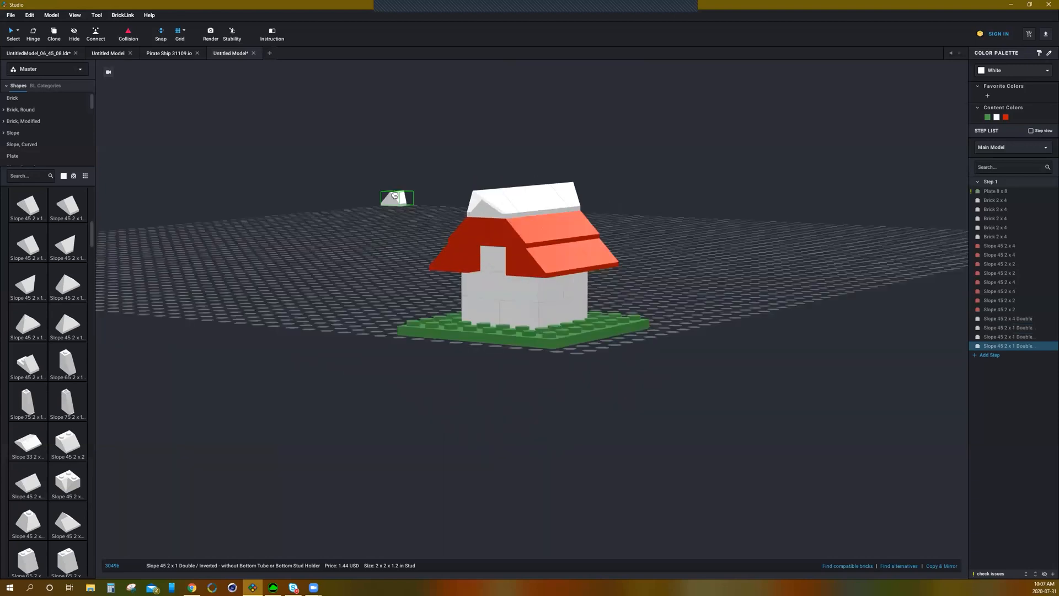
{"action": "key", "text": "Escape"}
{"action": "right_click_drag", "start_coordinate": [355, 240], "coordinate": [371, 264]}
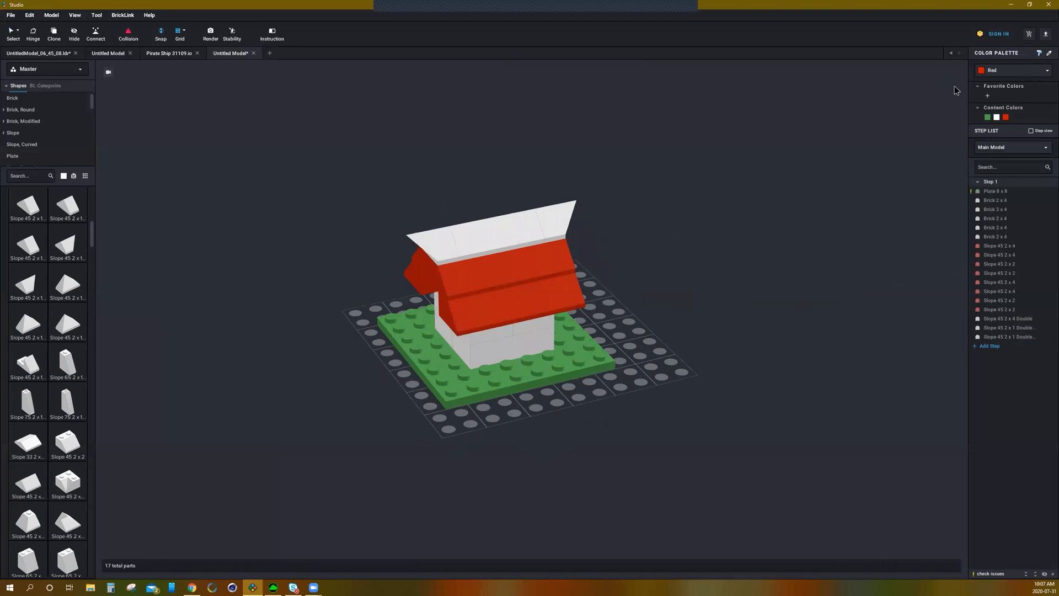
Step: Colour the white ridge pieces on top of the roof red
{"action": "left_click", "coordinate": [560, 223]}
{"action": "left_click", "coordinate": [518, 236]}
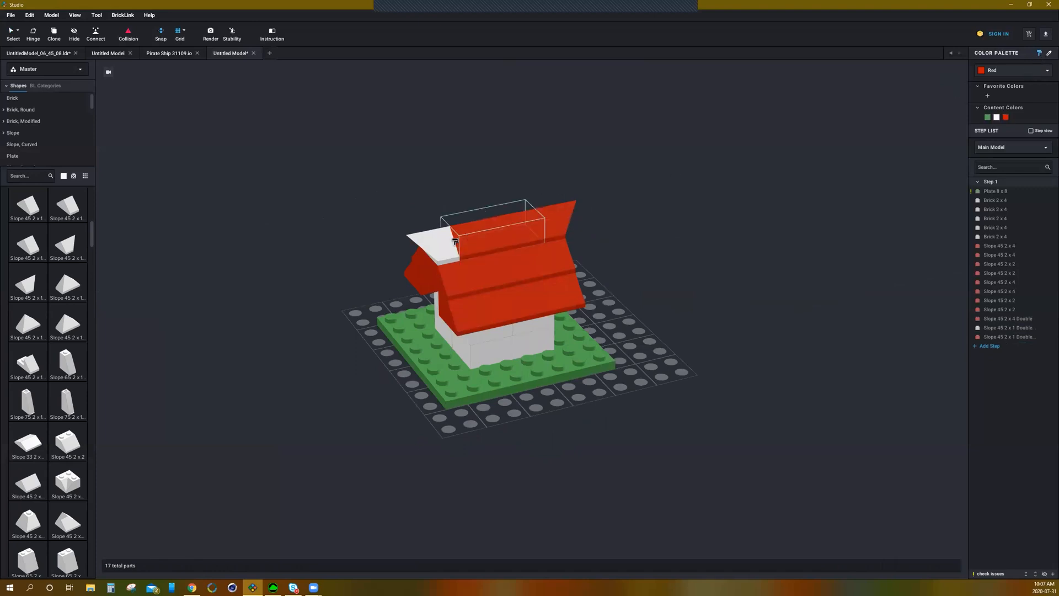
{"action": "left_click", "coordinate": [433, 246]}
Step: Delete one Slope 45 2 x 2 piece from the front of the roof
{"action": "right_click", "coordinate": [739, 222]}
{"action": "left_click", "coordinate": [634, 237]}
{"action": "mouse_move", "coordinate": [645, 229]}
{"action": "right_mouse_down"}
{"action": "mouse_move", "coordinate": [697, 220]}
{"action": "mouse_move", "coordinate": [650, 222]}
{"action": "mouse_move", "coordinate": [657, 213]}
{"action": "mouse_move", "coordinate": [700, 215]}
{"action": "mouse_move", "coordinate": [652, 230]}
{"action": "right_mouse_up"}
{"action": "scroll", "coordinate": [658, 178], "scroll_direction": "down", "scroll_amount": 3}
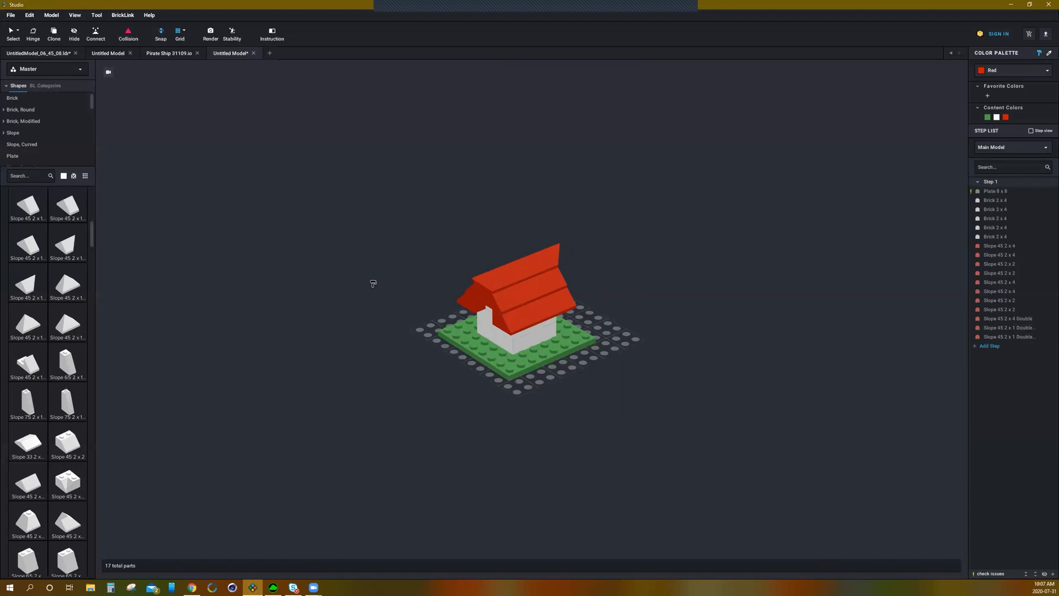
{"action": "right_click_drag", "start_coordinate": [363, 332], "coordinate": [381, 333]}
{"action": "right_click_drag", "start_coordinate": [402, 334], "coordinate": [409, 375]}
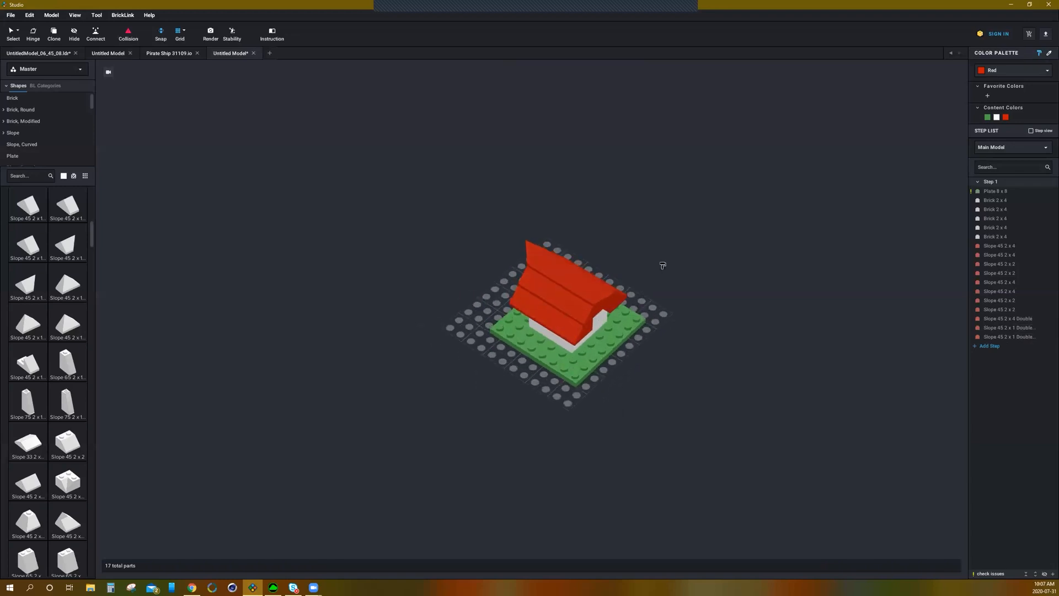
{"action": "scroll", "coordinate": [656, 251], "scroll_direction": "up", "scroll_amount": 3}
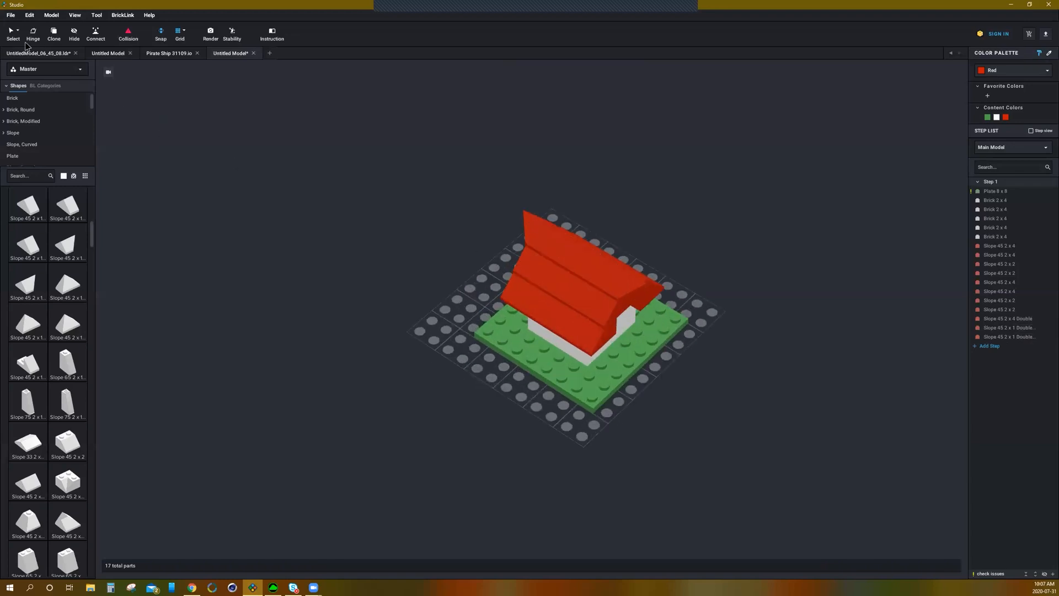
{"action": "right_click_drag", "start_coordinate": [344, 225], "coordinate": [343, 214]}
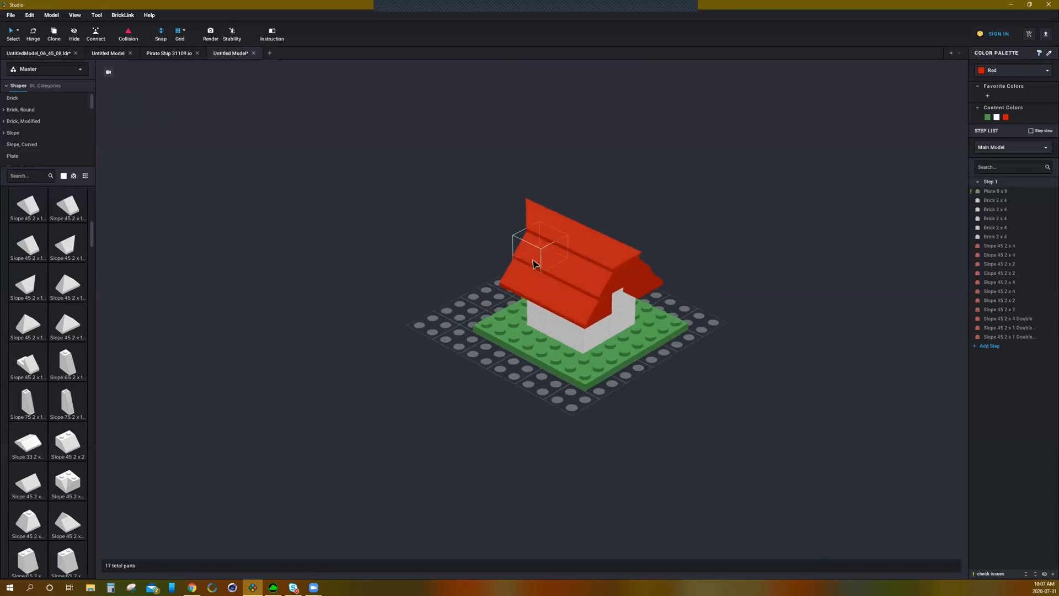
{"action": "right_click_drag", "start_coordinate": [415, 267], "coordinate": [525, 216]}
{"action": "scroll", "coordinate": [525, 216], "scroll_direction": "up", "scroll_amount": 3}
{"action": "left_click", "coordinate": [517, 182]}
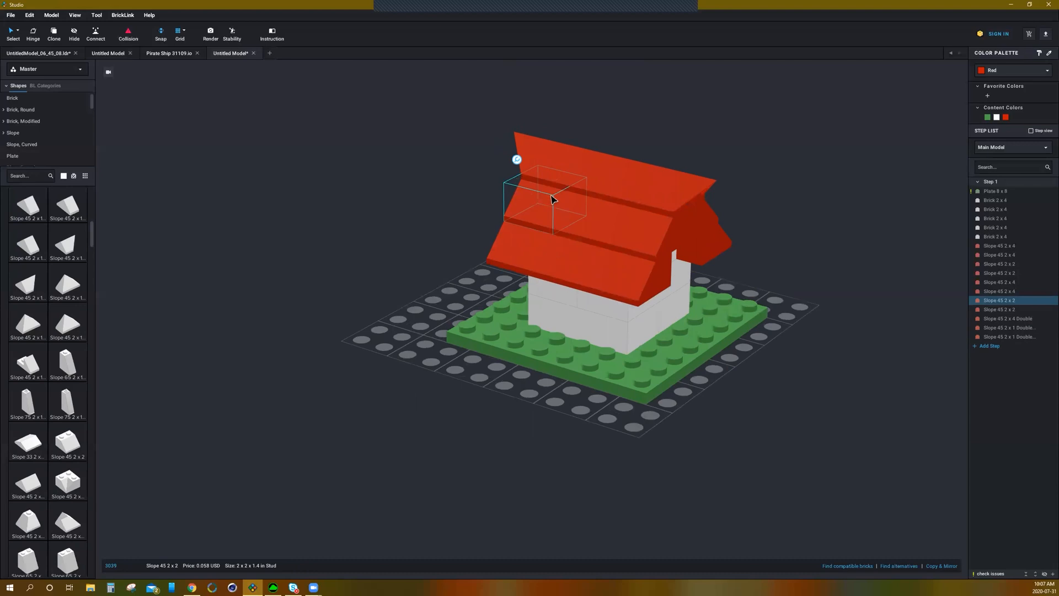
{"action": "key", "text": "Delete"}
{"action": "mouse_move", "coordinate": [435, 212]}
{"action": "right_mouse_down"}
{"action": "mouse_move", "coordinate": [479, 207]}
{"action": "mouse_move", "coordinate": [439, 211]}
{"action": "right_mouse_up"}
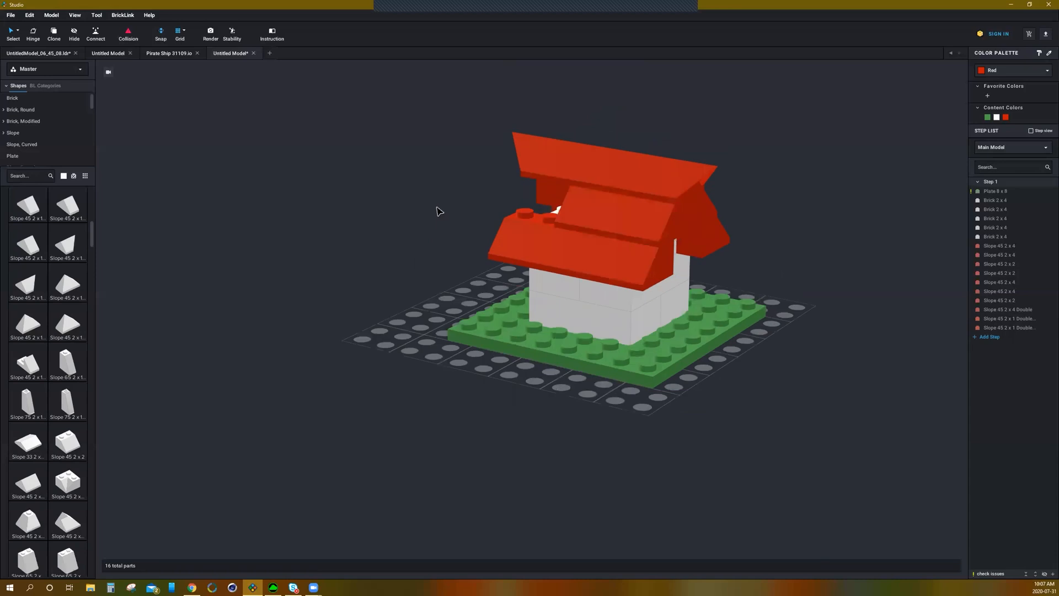
Step: Place a Brick 1 x 2 in the gap in the roof as a chimney base
{"action": "left_click", "coordinate": [13, 102]}
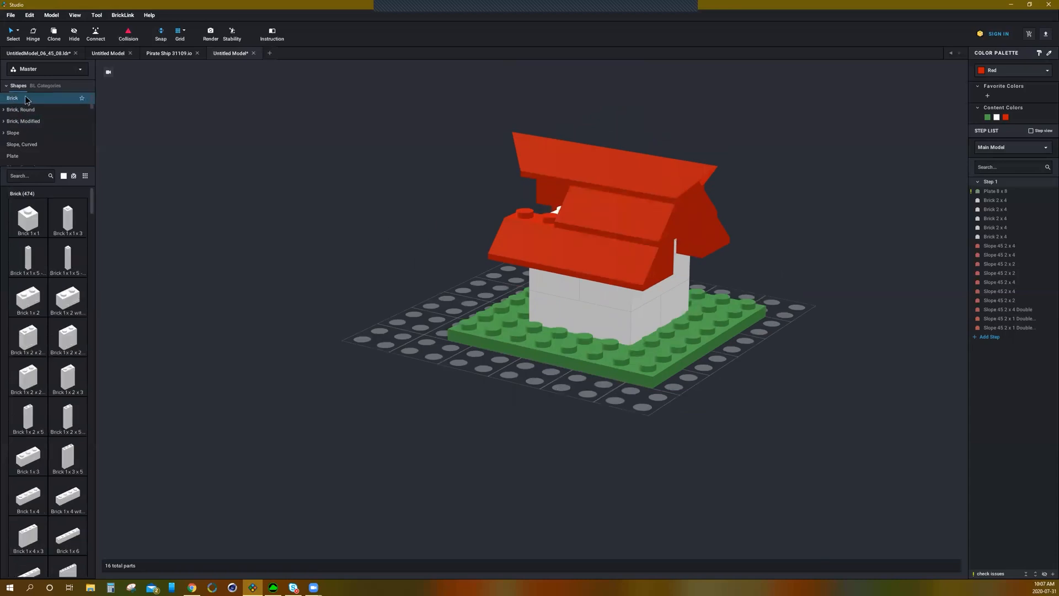
{"action": "right_click_drag", "start_coordinate": [267, 282], "coordinate": [304, 319]}
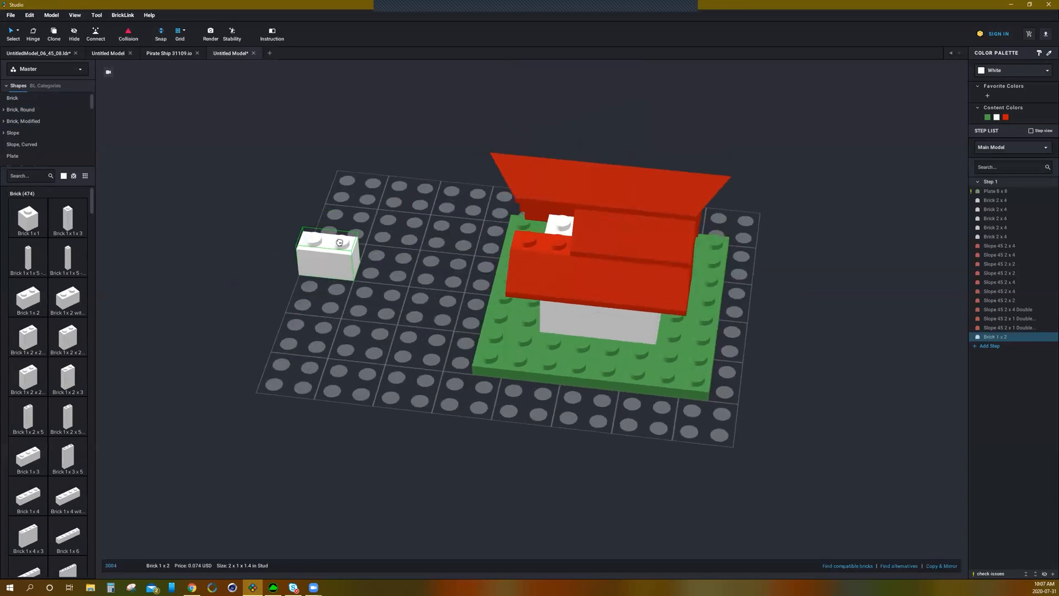
{"action": "key", "text": "Right"}
{"action": "key", "text": "0"}
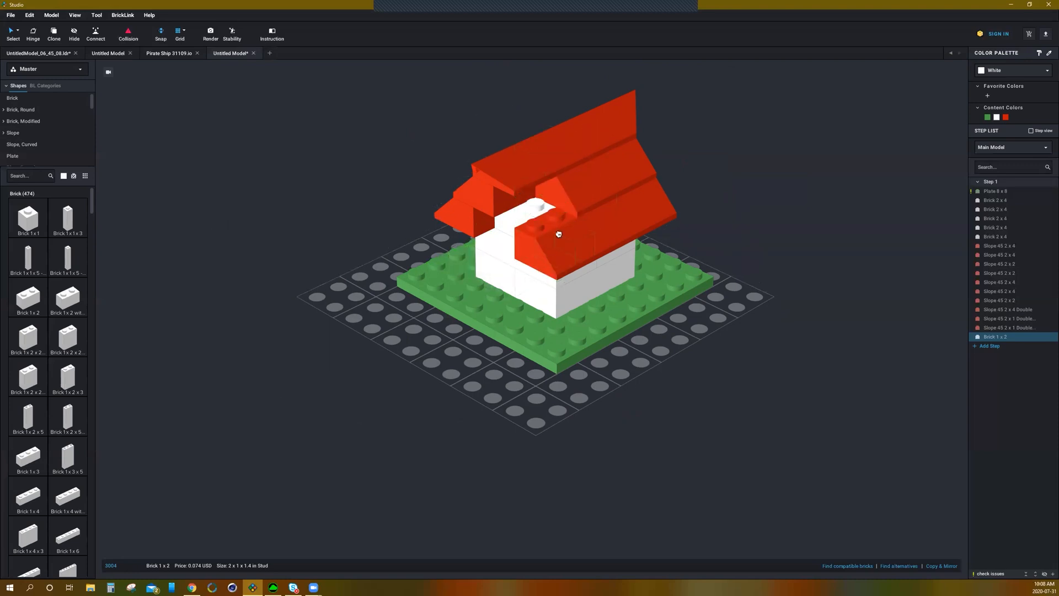
{"action": "left_click", "coordinate": [551, 191]}
{"action": "right_click_drag", "start_coordinate": [701, 200], "coordinate": [463, 244]}
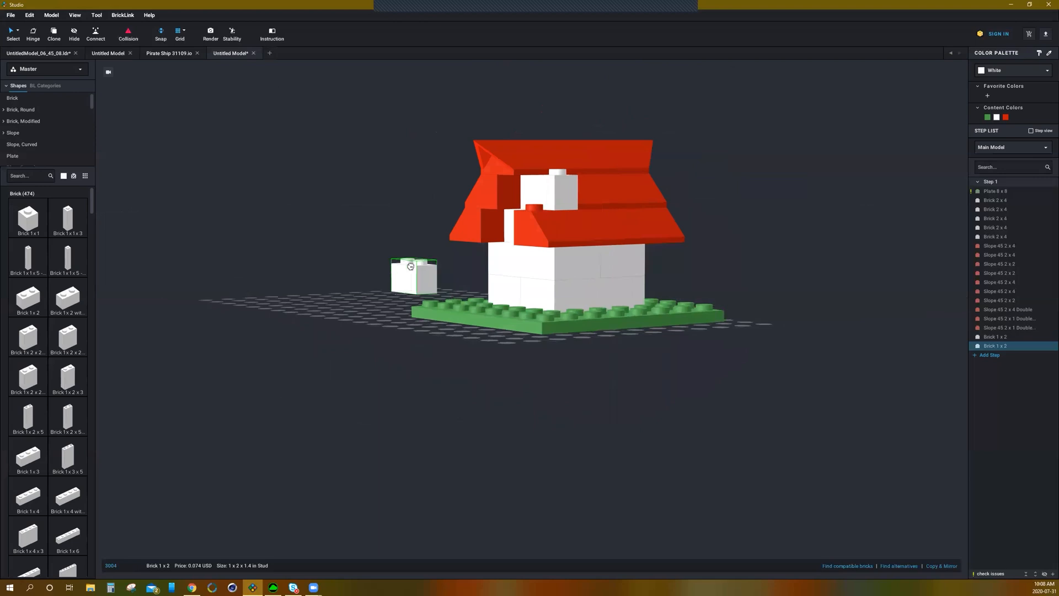
{"action": "key", "text": "Delete"}
Step: Stack a Brick 1 x 1 on top of the chimney base
{"action": "left_click", "coordinate": [20, 228]}
{"action": "right_click_drag", "start_coordinate": [551, 138], "coordinate": [442, 189]}
{"action": "left_click", "coordinate": [562, 143]}
{"action": "key", "text": "Escape"}
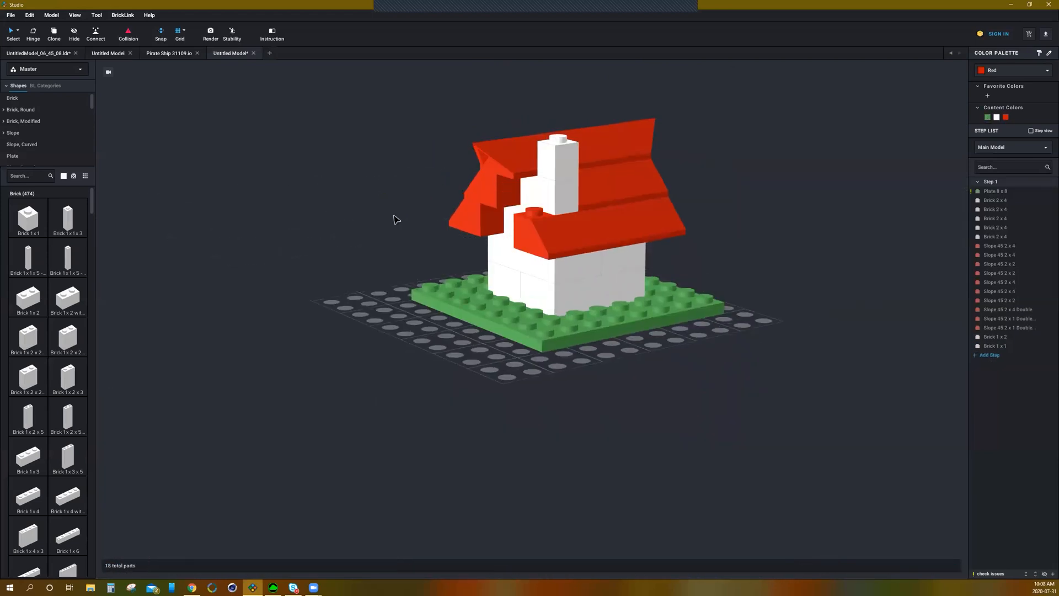
Step: Place a Slope 45 2 x 1 beside the chimney and colour it red
{"action": "left_click", "coordinate": [21, 134]}
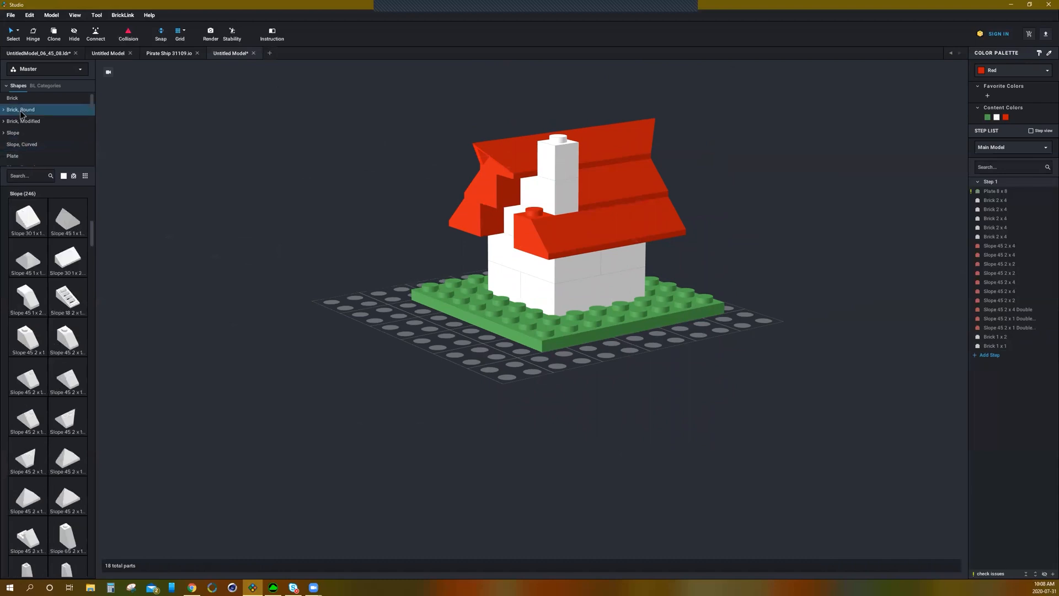
{"action": "left_click", "coordinate": [29, 342]}
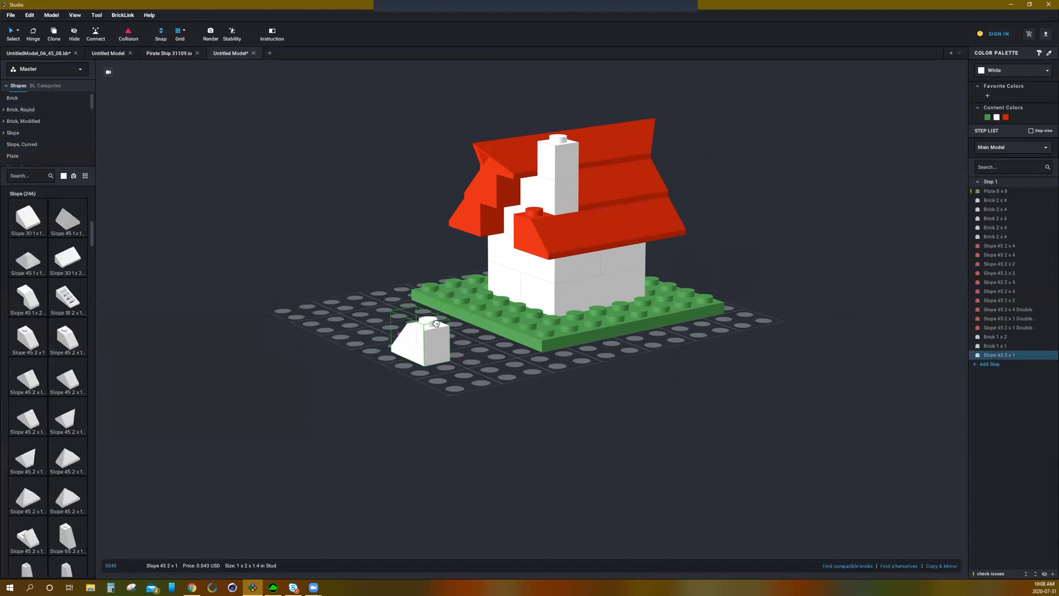
{"action": "left_click", "coordinate": [522, 178]}
{"action": "key", "text": "Escape"}
{"action": "right_click_drag", "start_coordinate": [364, 268], "coordinate": [433, 241]}
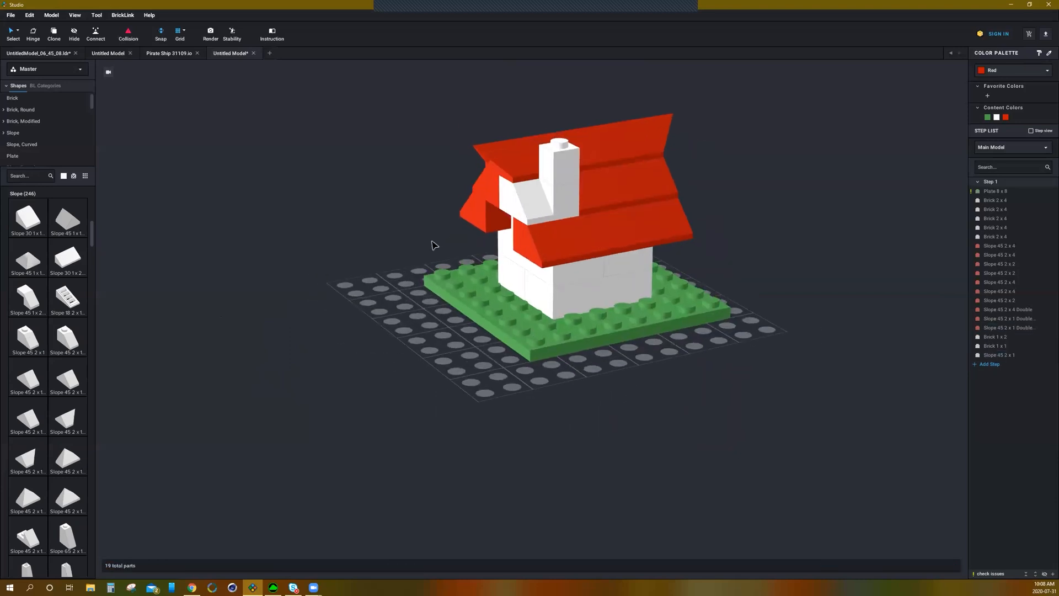
{"action": "left_click", "coordinate": [520, 210]}
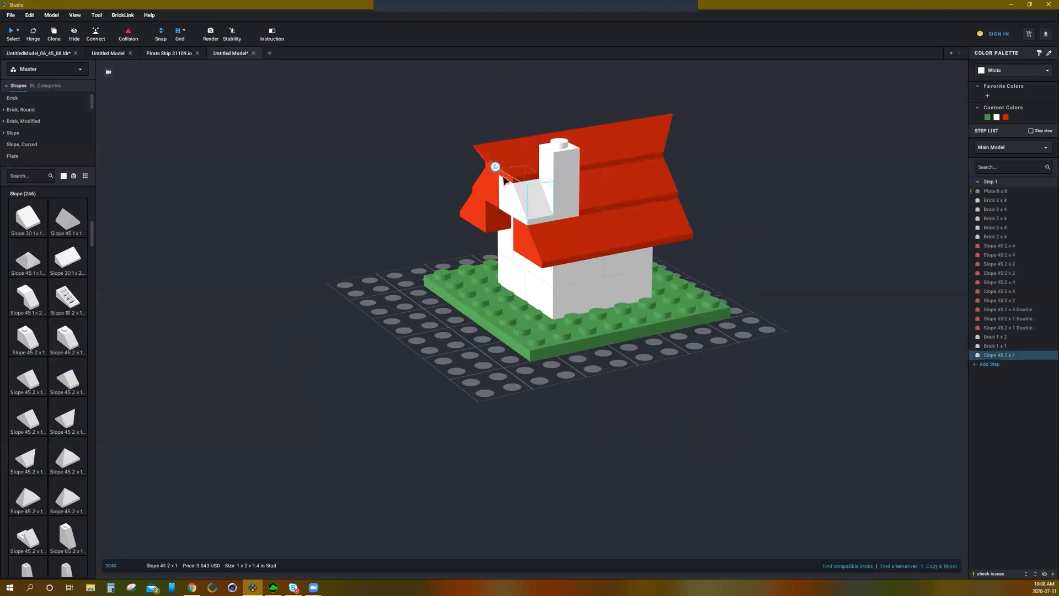
{"action": "left_click", "coordinate": [1005, 117]}
{"action": "left_click", "coordinate": [844, 195]}
{"action": "right_click_drag", "start_coordinate": [844, 184], "coordinate": [807, 190]}
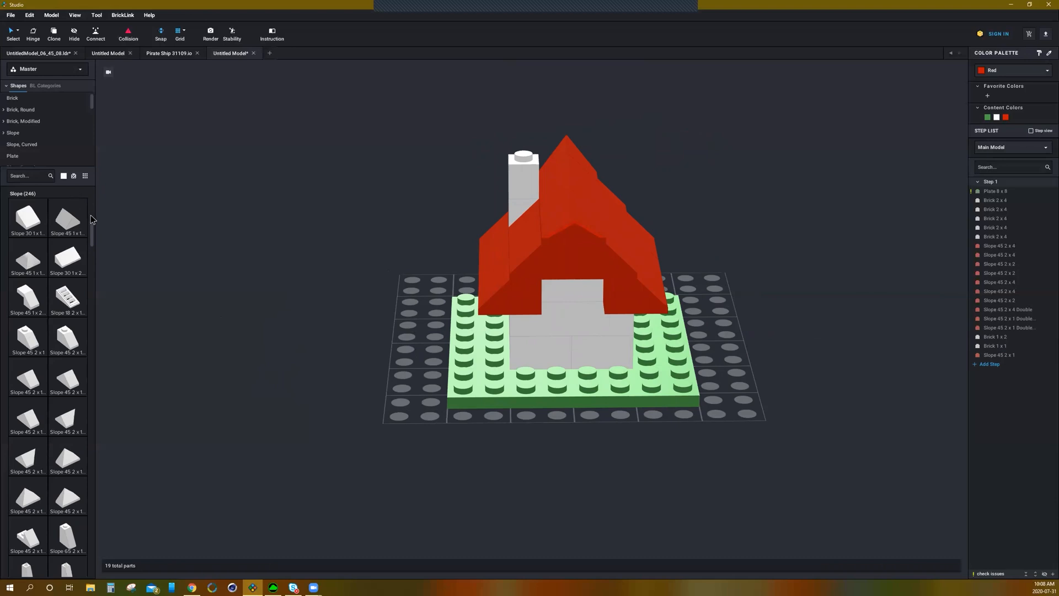
Step: Stack four Plate 1 x 2 pieces in a rising staircase from the chimney top as smoke
{"action": "left_click", "coordinate": [41, 153]}
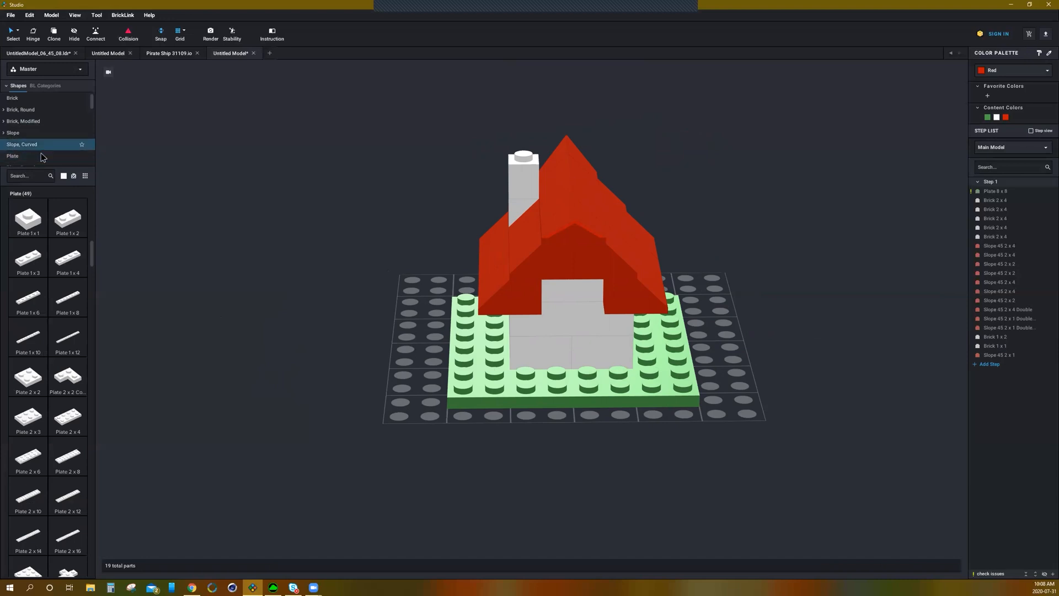
{"action": "left_click_drag", "start_coordinate": [61, 222], "coordinate": [515, 155]}
{"action": "left_click", "coordinate": [515, 155]}
{"action": "left_click", "coordinate": [487, 141]}
{"action": "left_click", "coordinate": [457, 128]}
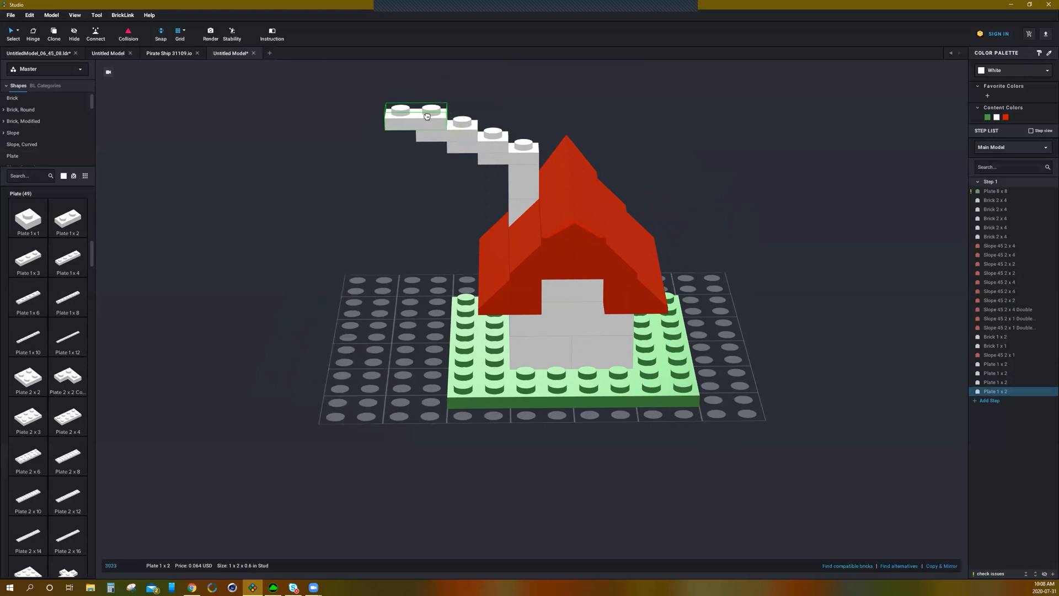
{"action": "key", "text": "Escape"}
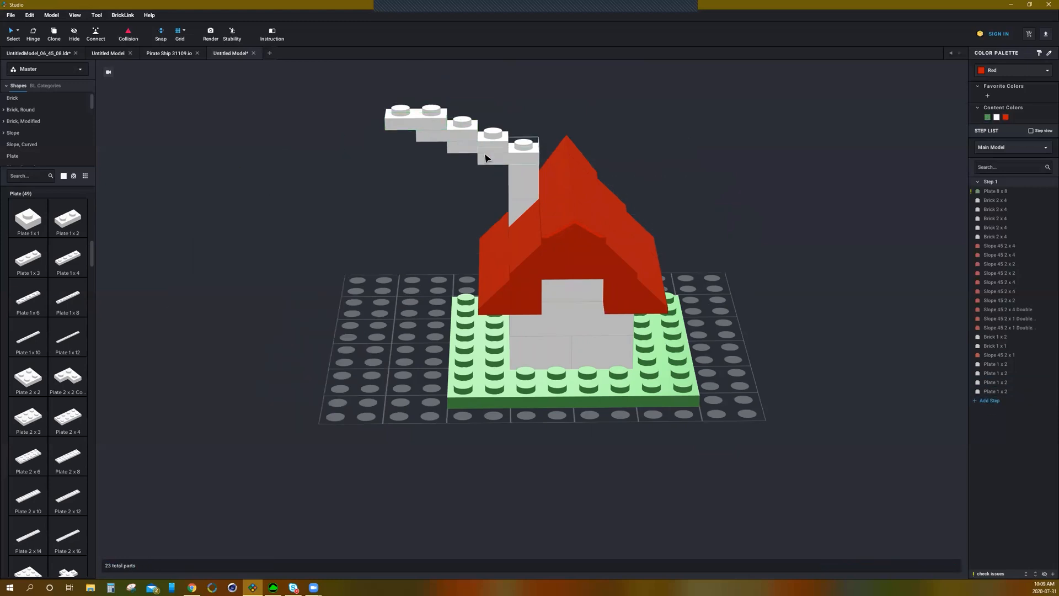
Step: Colour all four smoke plates Dark Gray
{"action": "left_click", "coordinate": [485, 158]}
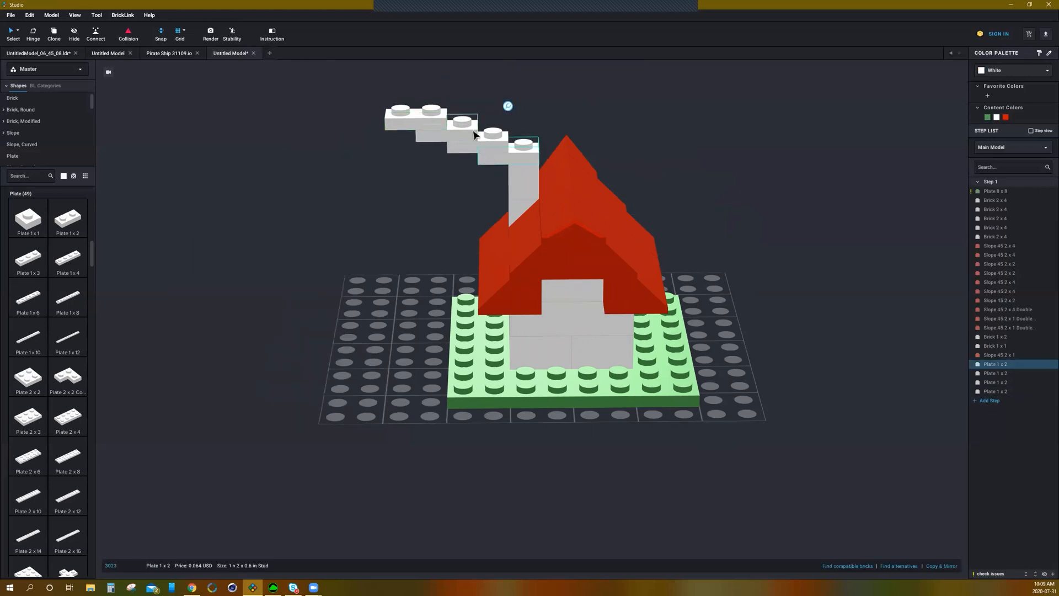
{"action": "left_click", "coordinate": [1025, 71]}
{"action": "left_click", "coordinate": [980, 94]}
{"action": "left_click", "coordinate": [1004, 103]}
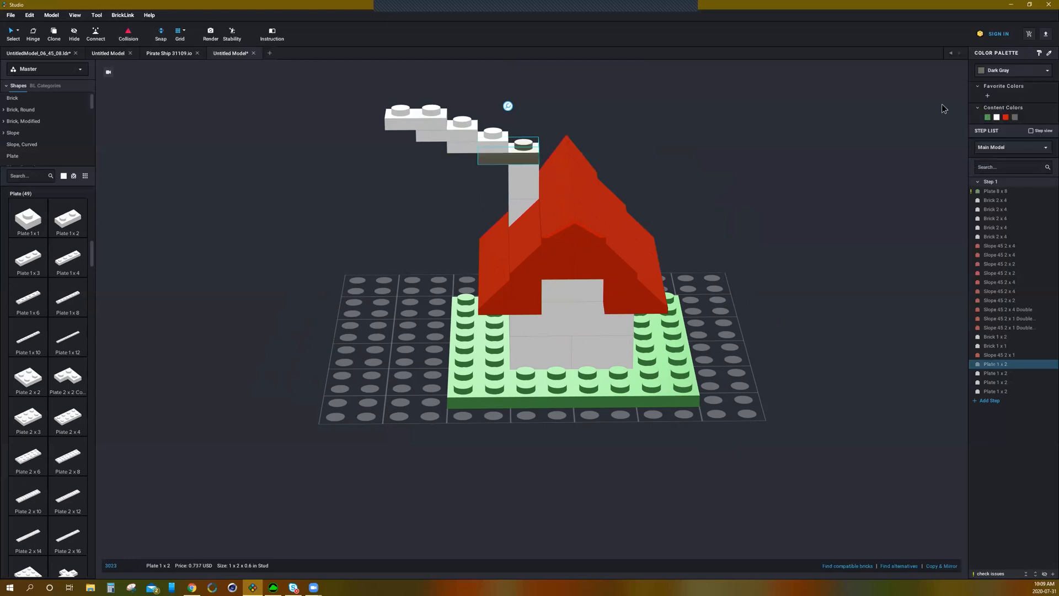
{"action": "left_click", "coordinate": [730, 129]}
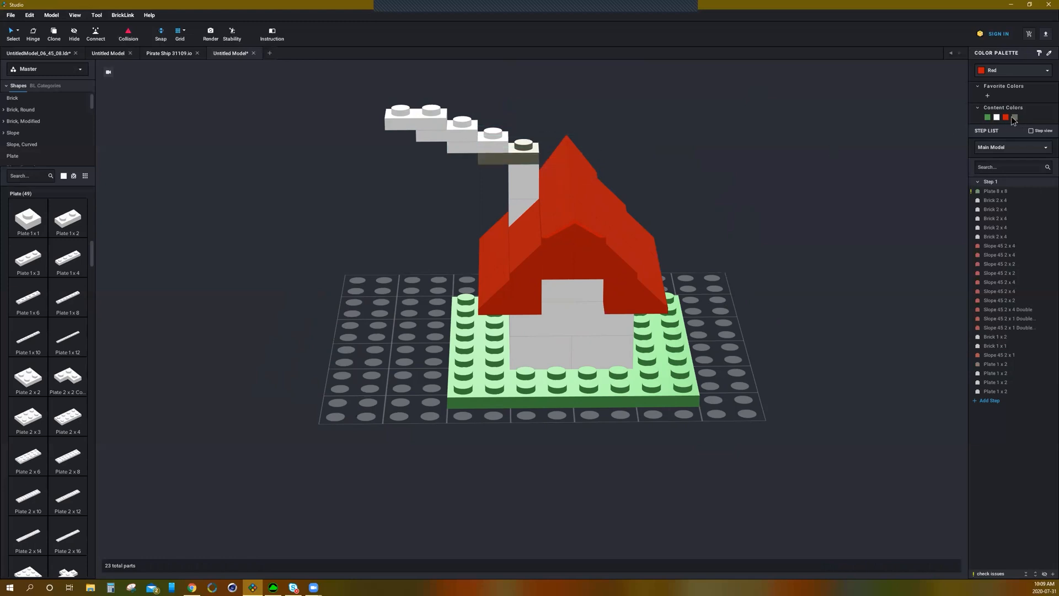
{"action": "left_click", "coordinate": [503, 145]}
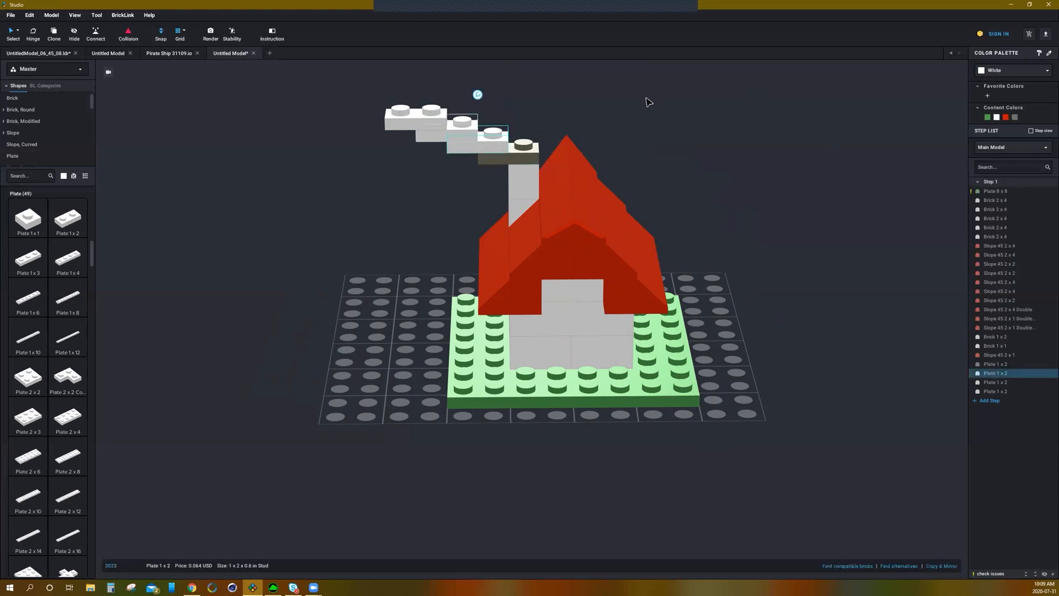
{"action": "left_click", "coordinate": [810, 120]}
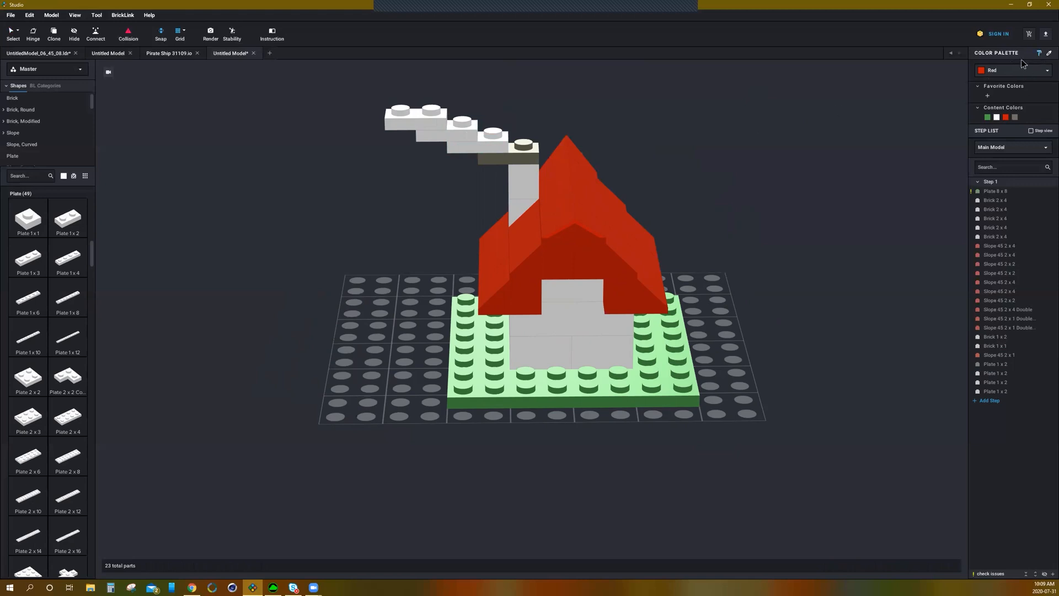
{"action": "left_click", "coordinate": [1009, 73]}
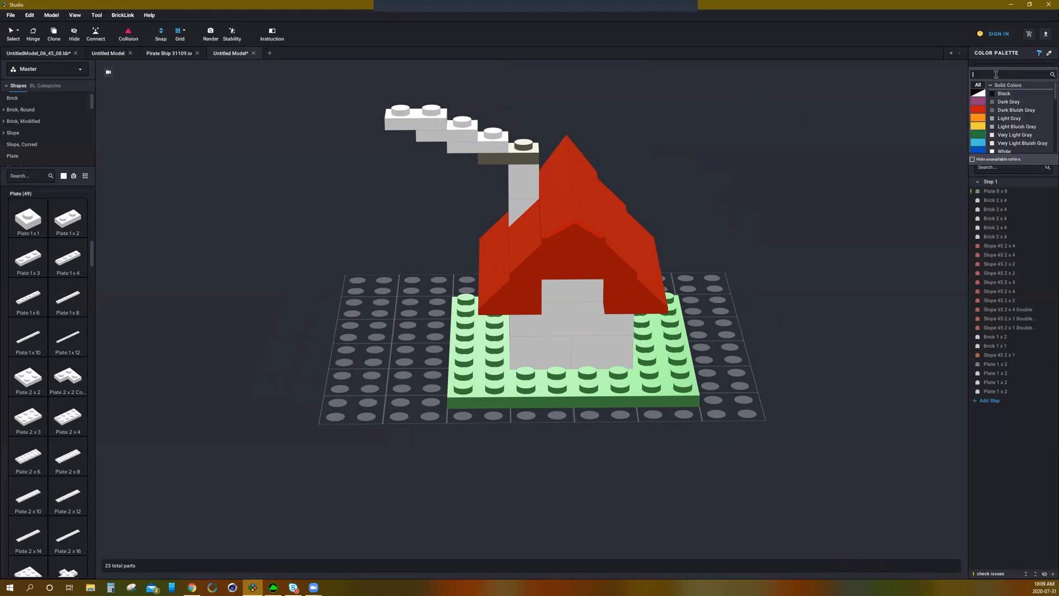
{"action": "left_click", "coordinate": [1001, 103]}
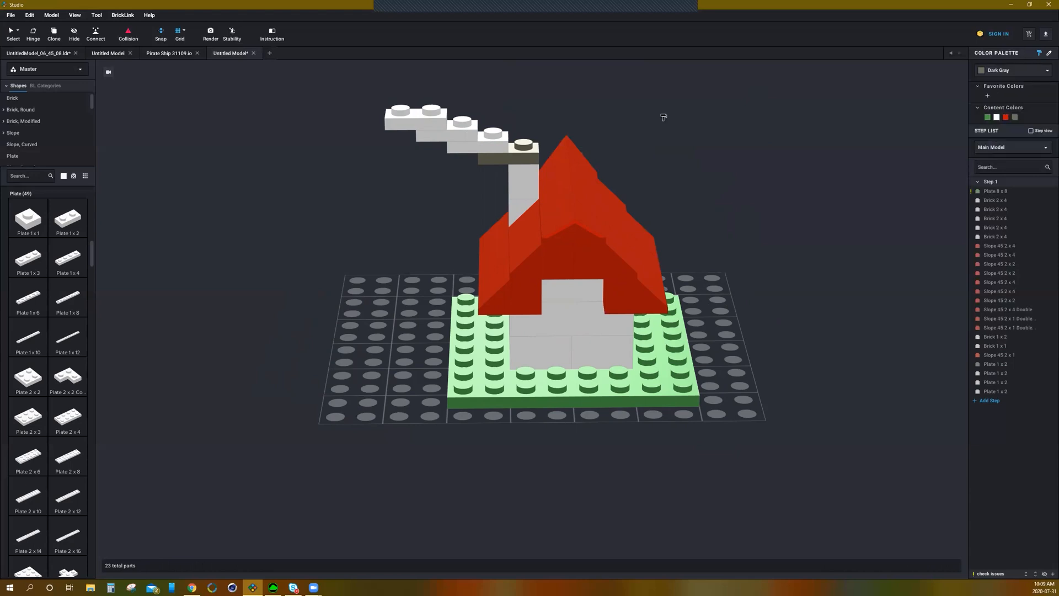
{"action": "left_click", "coordinate": [470, 145]}
{"action": "left_click", "coordinate": [448, 136]}
{"action": "left_click", "coordinate": [418, 124]}
Step: Add a white Plate 8 x 11 alongside the green baseplate
{"action": "scroll", "coordinate": [686, 127], "scroll_direction": "down", "scroll_amount": 4}
{"action": "mouse_move", "coordinate": [721, 187]}
{"action": "right_mouse_down"}
{"action": "mouse_move", "coordinate": [792, 180]}
{"action": "mouse_move", "coordinate": [710, 190]}
{"action": "right_mouse_up"}
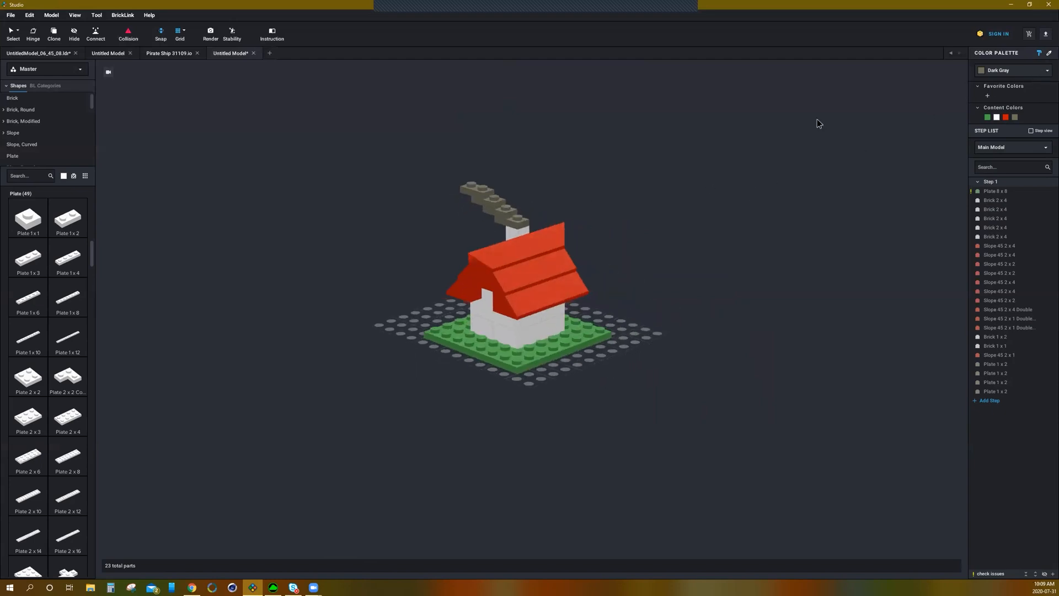
{"action": "scroll", "coordinate": [64, 392], "scroll_direction": "down", "scroll_amount": 5}
{"action": "scroll", "coordinate": [39, 403], "scroll_direction": "down", "scroll_amount": 2}
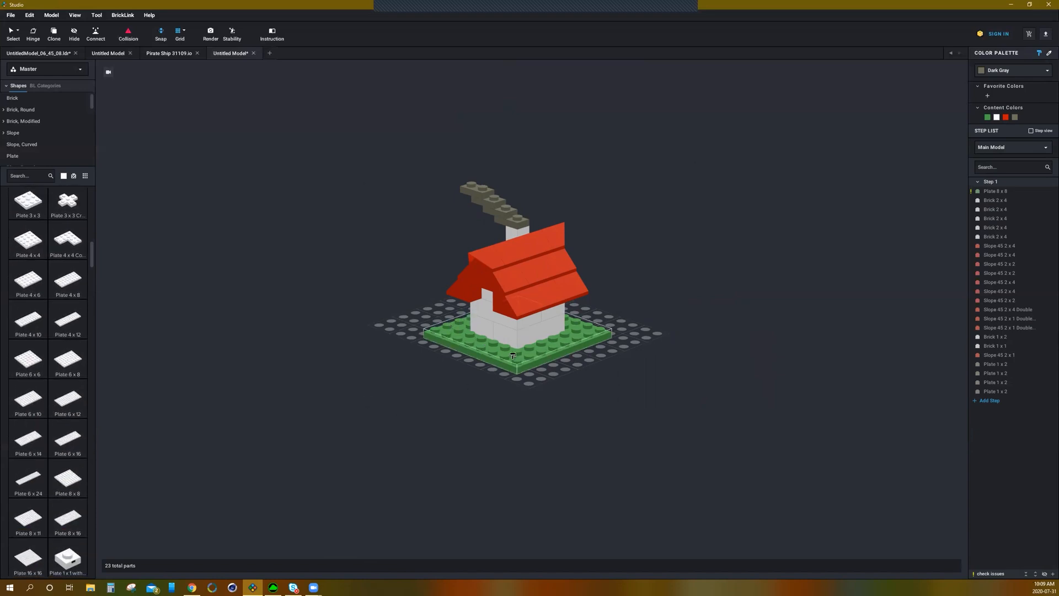
{"action": "scroll", "coordinate": [72, 376], "scroll_direction": "down", "scroll_amount": 3}
{"action": "left_click_drag", "start_coordinate": [33, 436], "coordinate": [441, 394]}
{"action": "right_click_drag", "start_coordinate": [441, 394], "coordinate": [448, 366]}
{"action": "left_click_drag", "start_coordinate": [449, 366], "coordinate": [545, 291]}
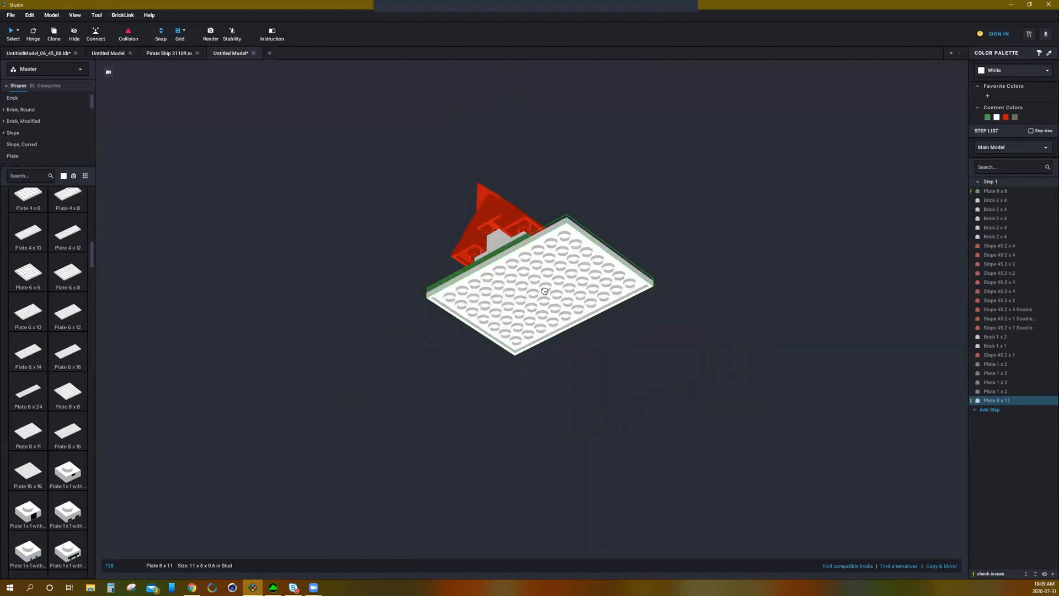
{"action": "left_click", "coordinate": [544, 291]}
{"action": "right_click_drag", "start_coordinate": [427, 315], "coordinate": [424, 343]}
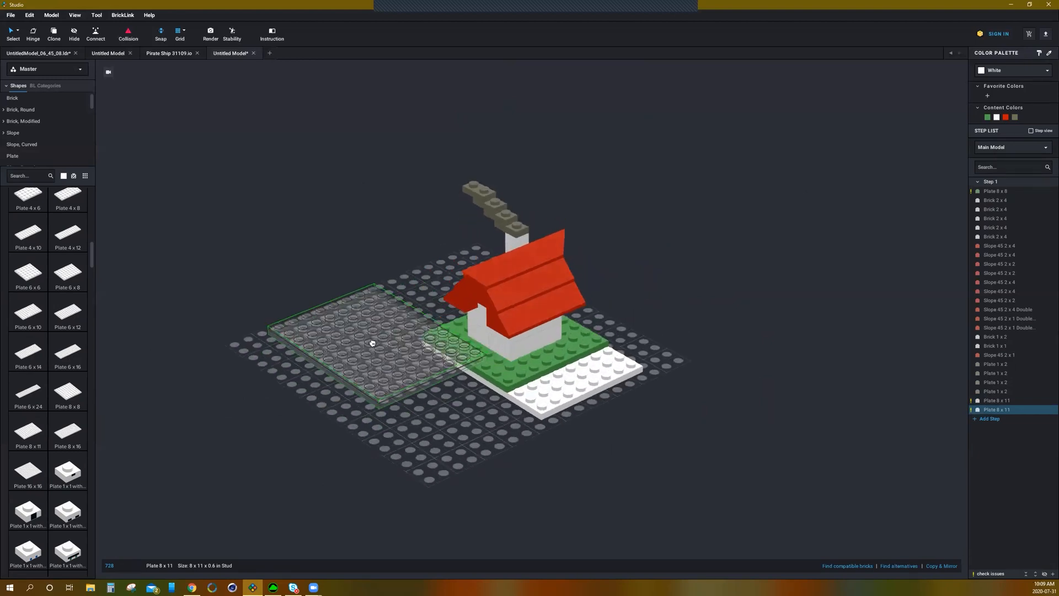
{"action": "key", "text": "Escape"}
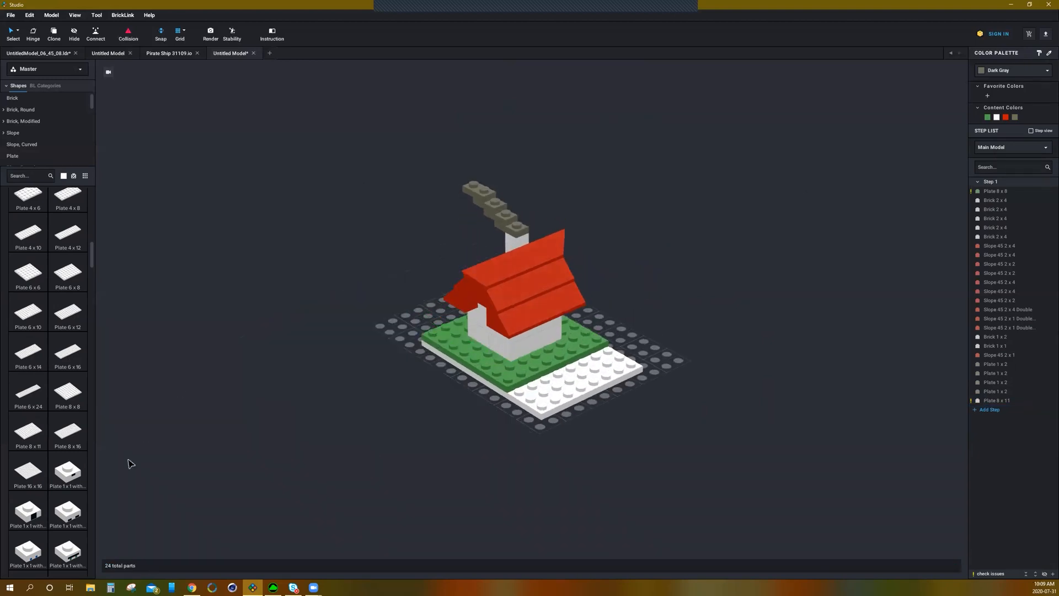
Step: Rotate and place a white Plate 8 x 16 next to the Plate 8 x 11
{"action": "left_click", "coordinate": [87, 431]}
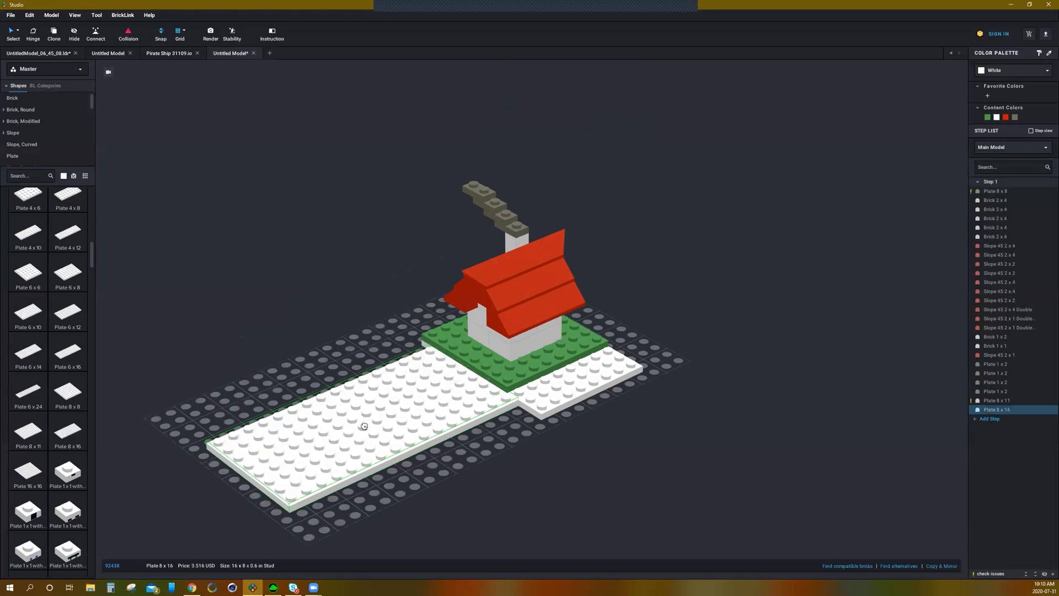
{"action": "key", "text": "Right"}
{"action": "right_click_drag", "start_coordinate": [447, 454], "coordinate": [563, 393]}
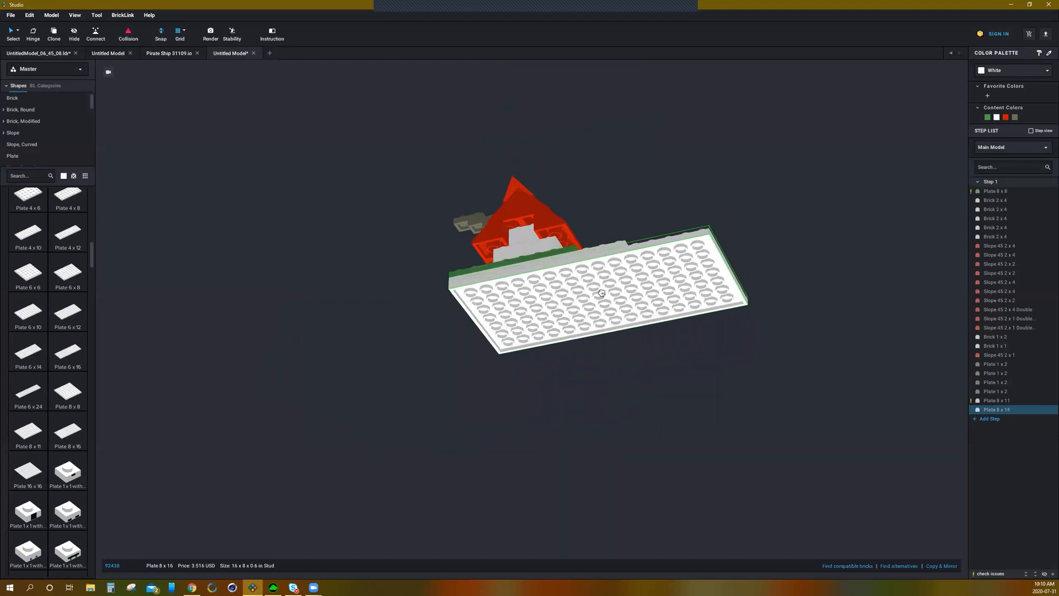
{"action": "left_click", "coordinate": [601, 292]}
{"action": "right_click_drag", "start_coordinate": [663, 207], "coordinate": [653, 230]}
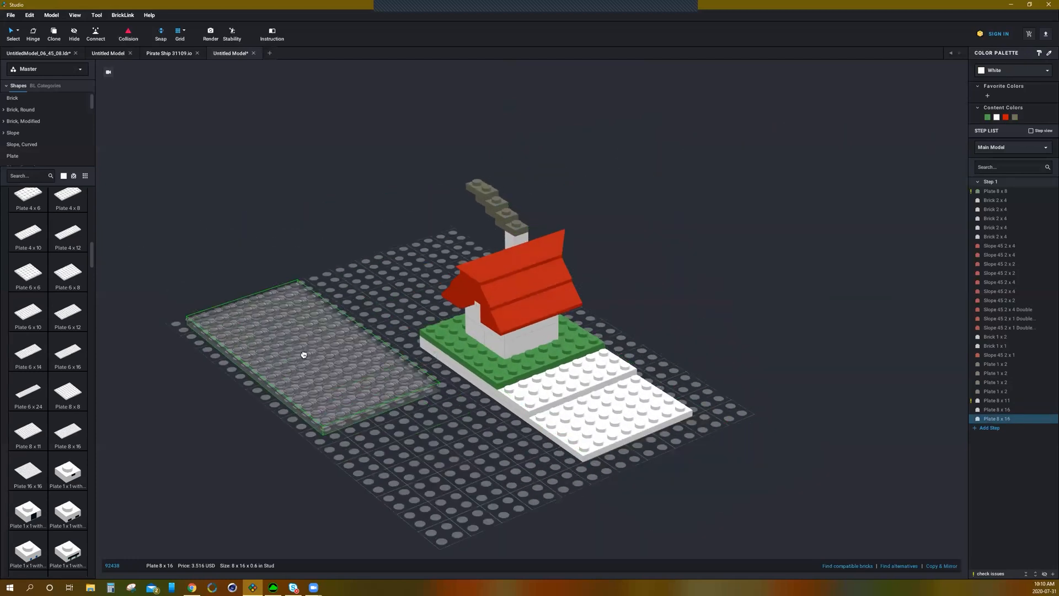
Step: Paint the Plate 8 x 11 Green
{"action": "key", "text": "Escape"}
{"action": "mouse_move", "coordinate": [466, 428]}
{"action": "right_mouse_down"}
{"action": "mouse_move", "coordinate": [491, 418]}
{"action": "mouse_move", "coordinate": [466, 420]}
{"action": "right_mouse_up"}
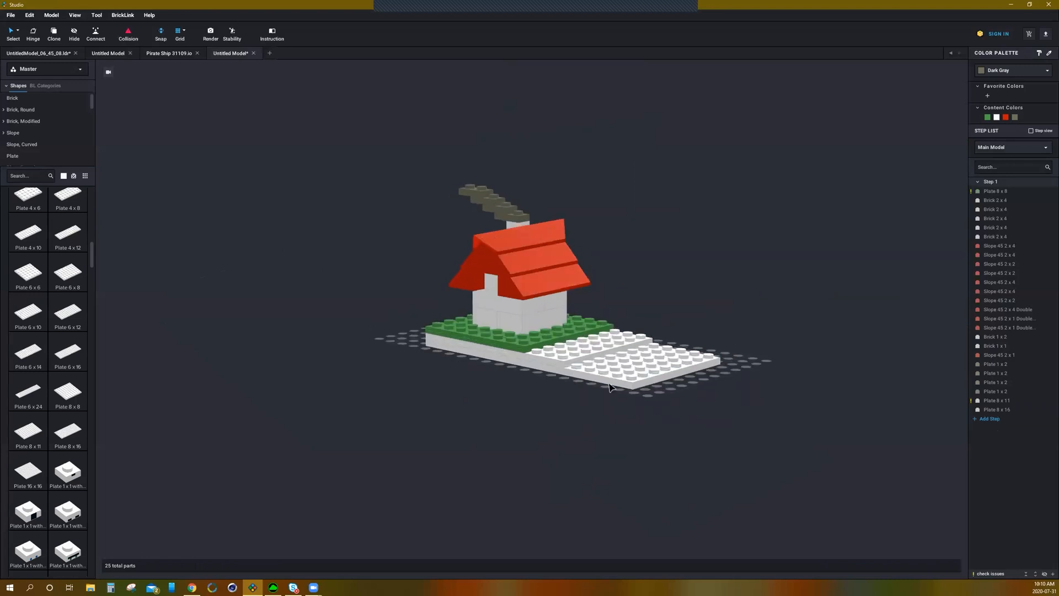
{"action": "right_click_drag", "start_coordinate": [787, 390], "coordinate": [694, 358]}
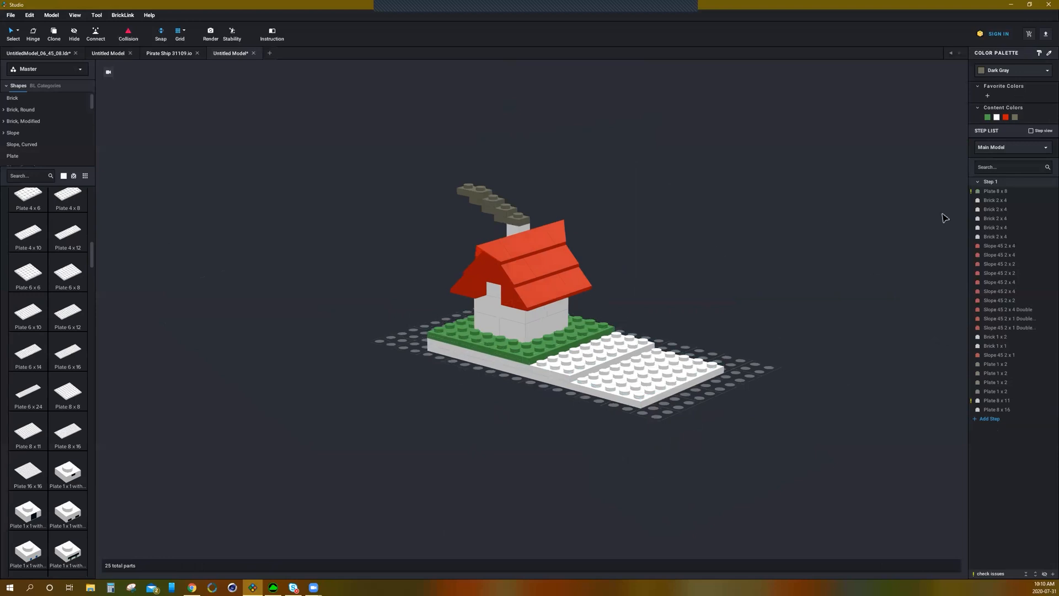
{"action": "left_click", "coordinate": [1020, 73]}
{"action": "left_click", "coordinate": [981, 134]}
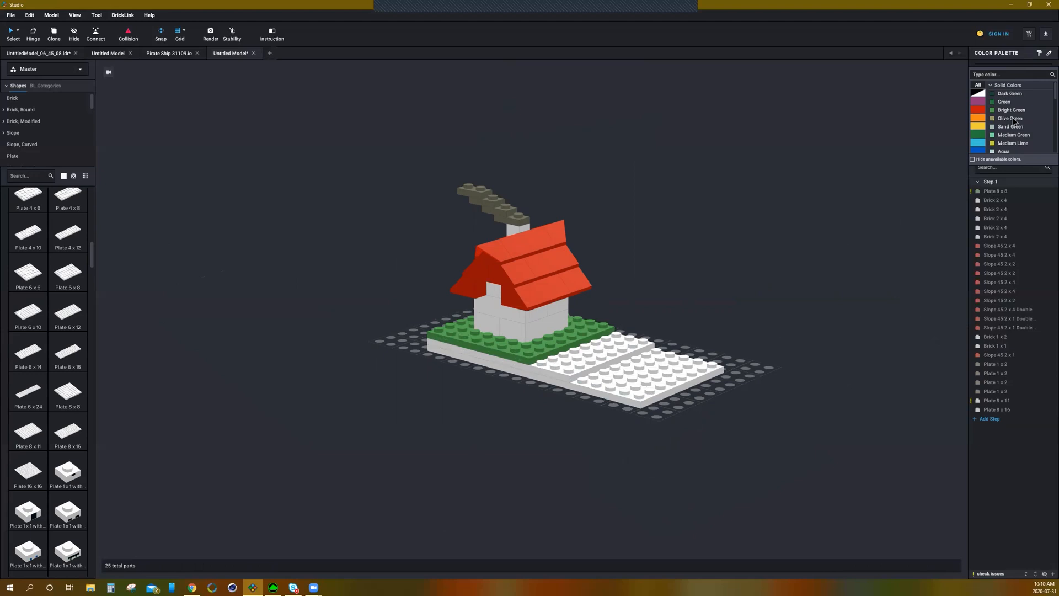
{"action": "left_click", "coordinate": [992, 103]}
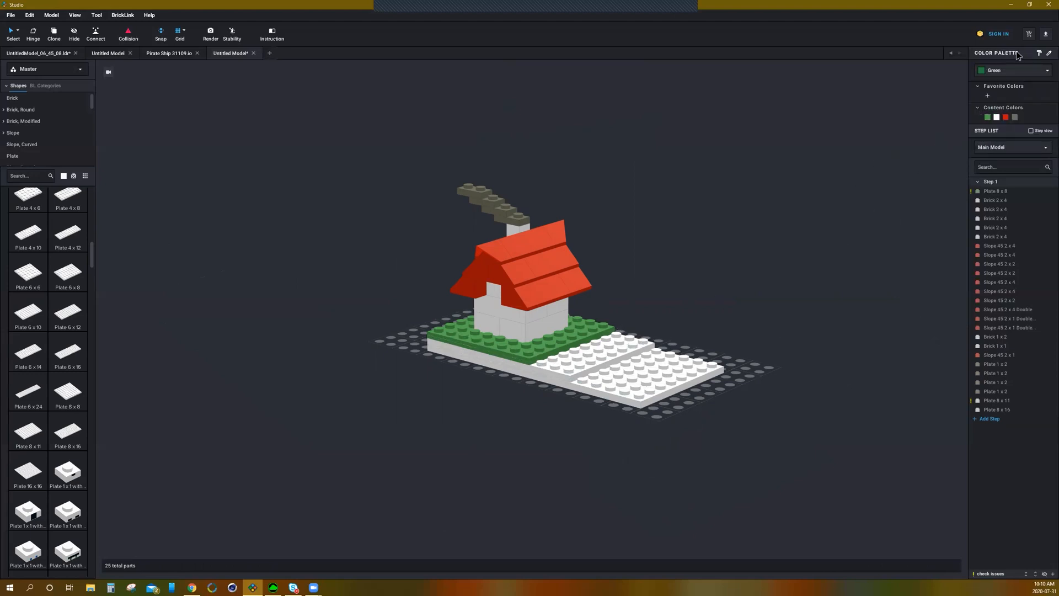
{"action": "left_click", "coordinate": [635, 342]}
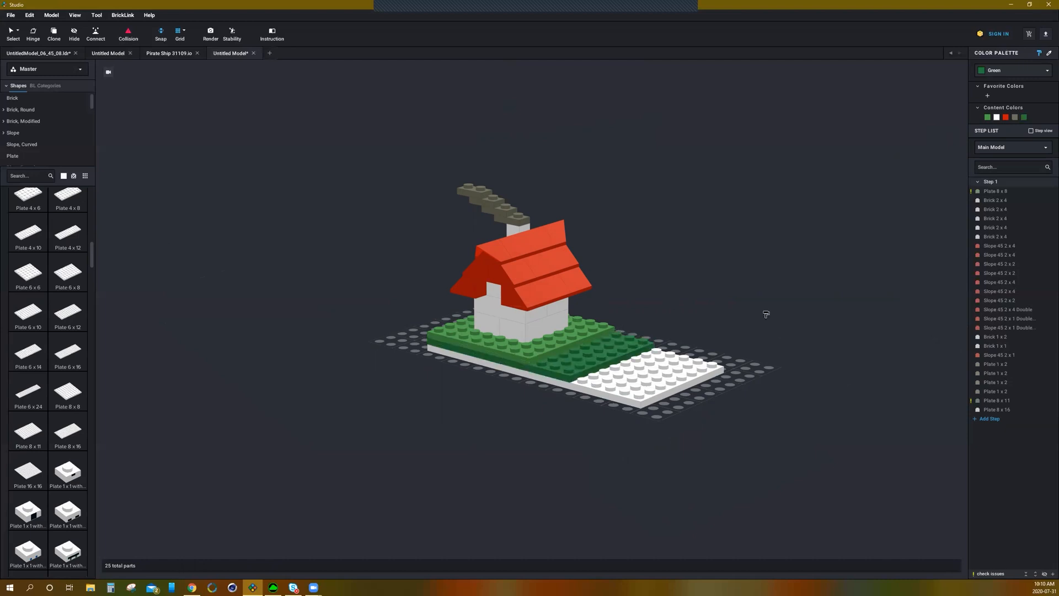
Step: Paint the Plate 8 x 16 Dark Green
{"action": "left_click", "coordinate": [999, 72]}
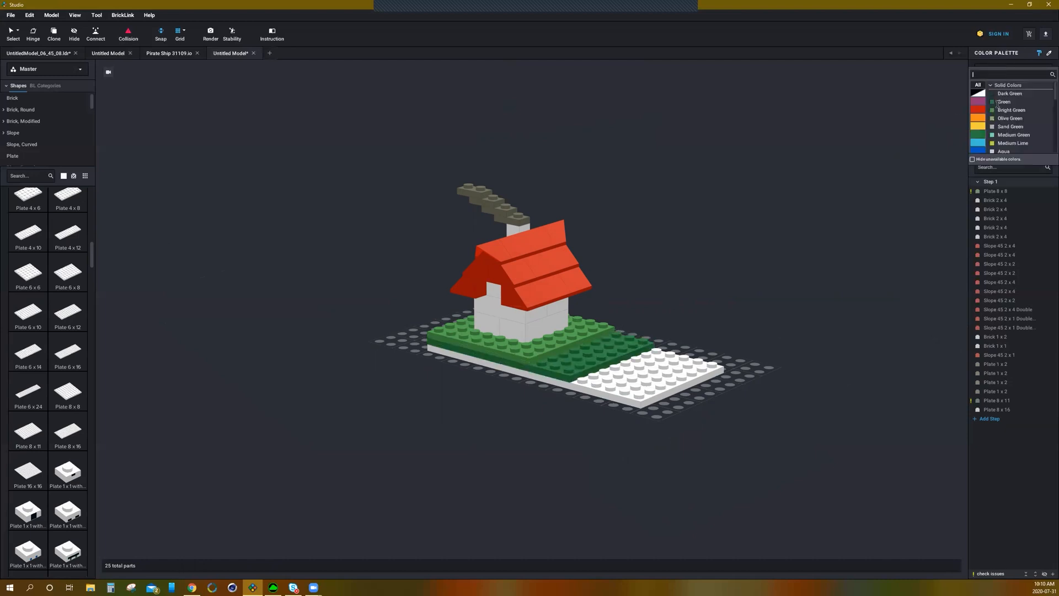
{"action": "left_click", "coordinate": [1004, 95]}
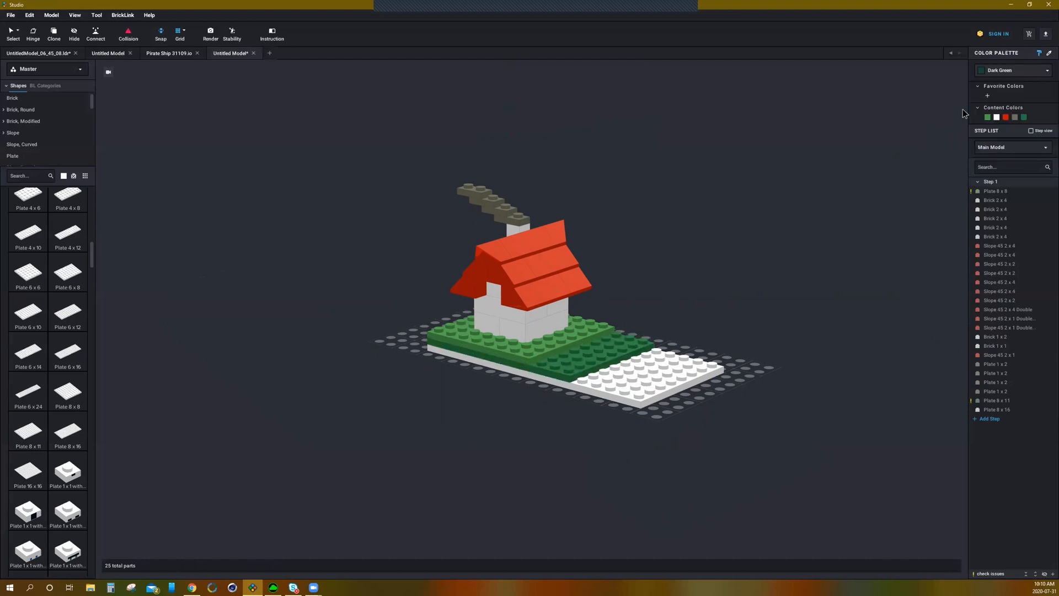
{"action": "left_click", "coordinate": [692, 372]}
{"action": "right_click_drag", "start_coordinate": [811, 303], "coordinate": [808, 310]}
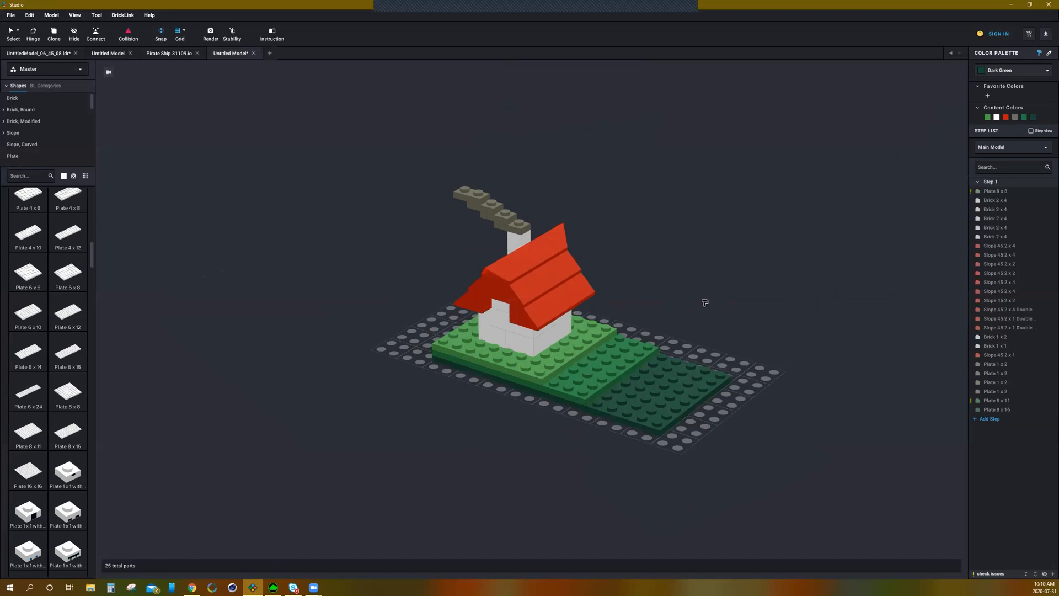
{"action": "right_click_drag", "start_coordinate": [424, 378], "coordinate": [401, 383]}
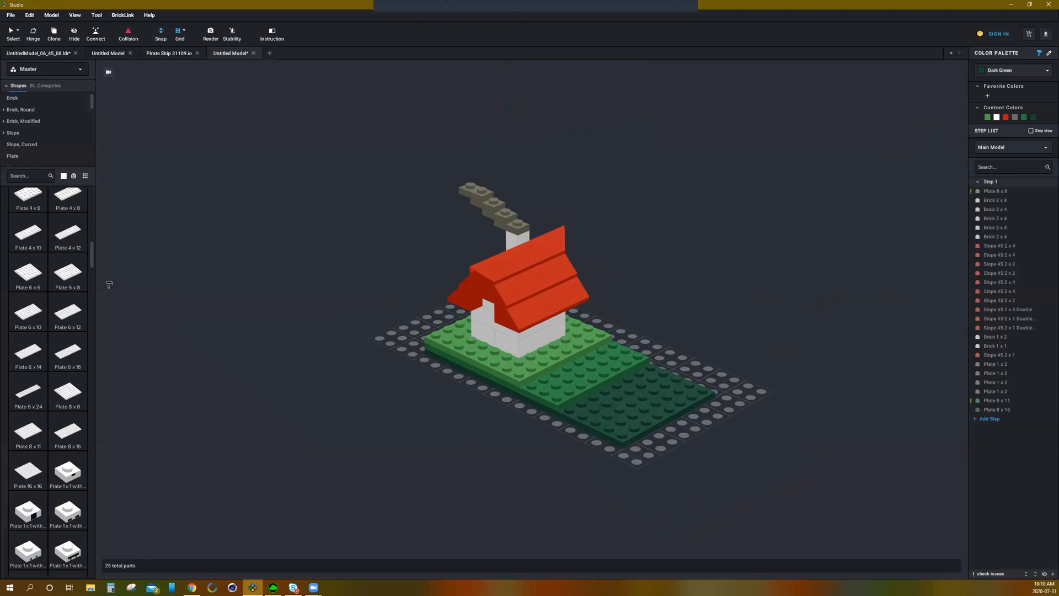
Step: Place two stacked Brick, Round 1 x 1 Open Stud pieces on the Dark Green plate as a tree trunk
{"action": "left_click_drag", "start_coordinate": [93, 255], "coordinate": [96, 191]}
{"action": "scroll", "coordinate": [75, 243], "scroll_direction": "down", "scroll_amount": 4}
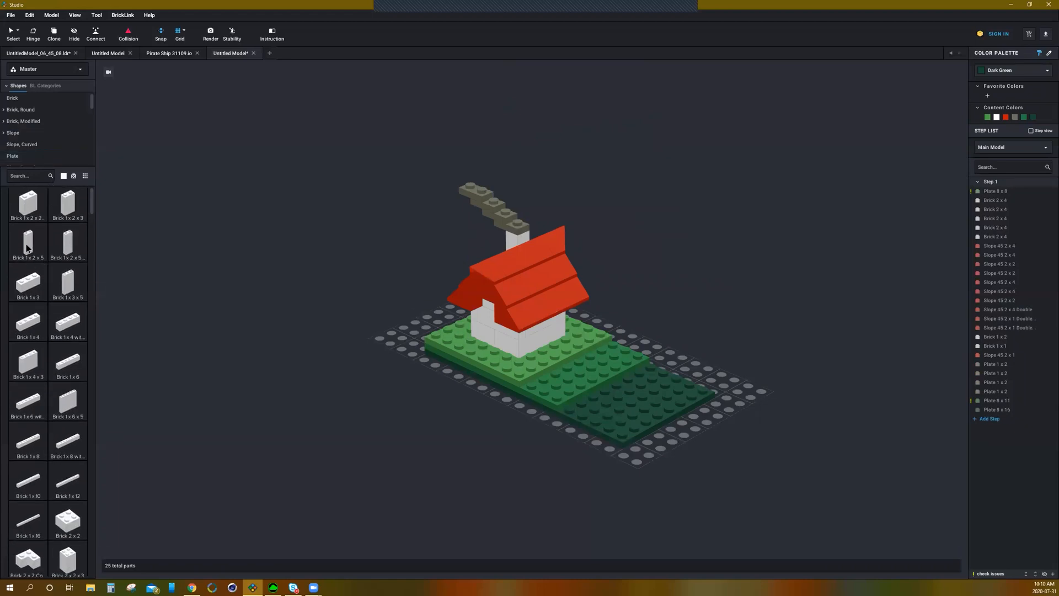
{"action": "left_click", "coordinate": [22, 109]}
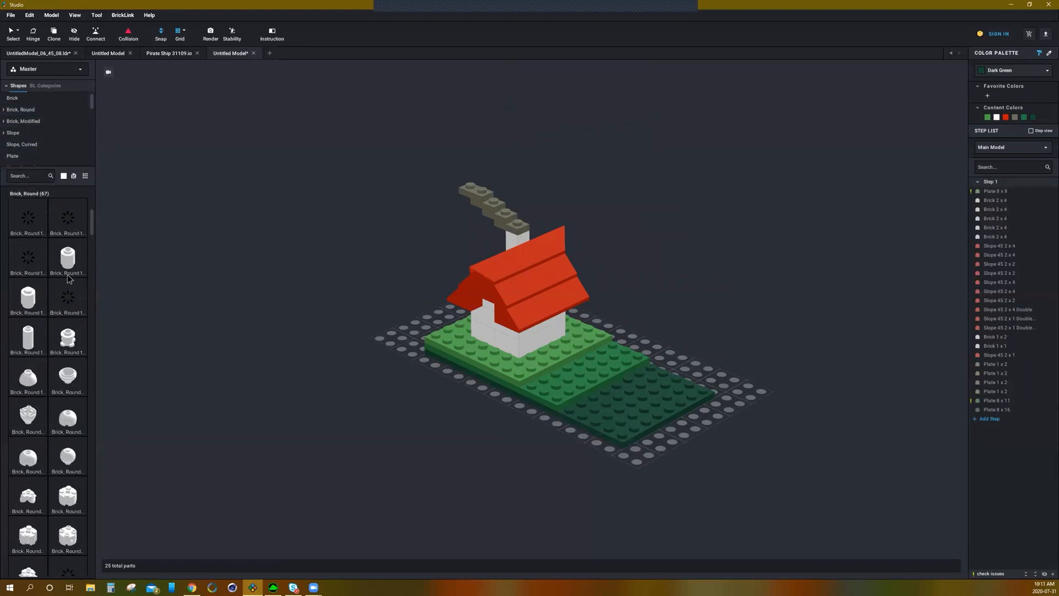
{"action": "left_click_drag", "start_coordinate": [71, 267], "coordinate": [644, 380]}
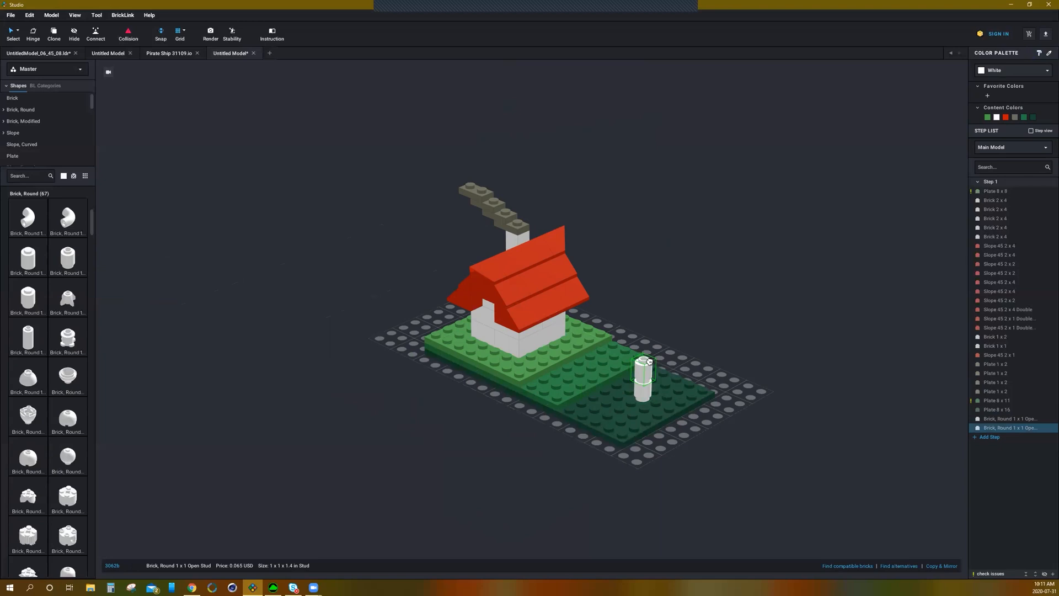
{"action": "key", "text": "Escape"}
Step: Colour both round trunk bricks Brown
{"action": "scroll", "coordinate": [745, 388], "scroll_direction": "up", "scroll_amount": 2}
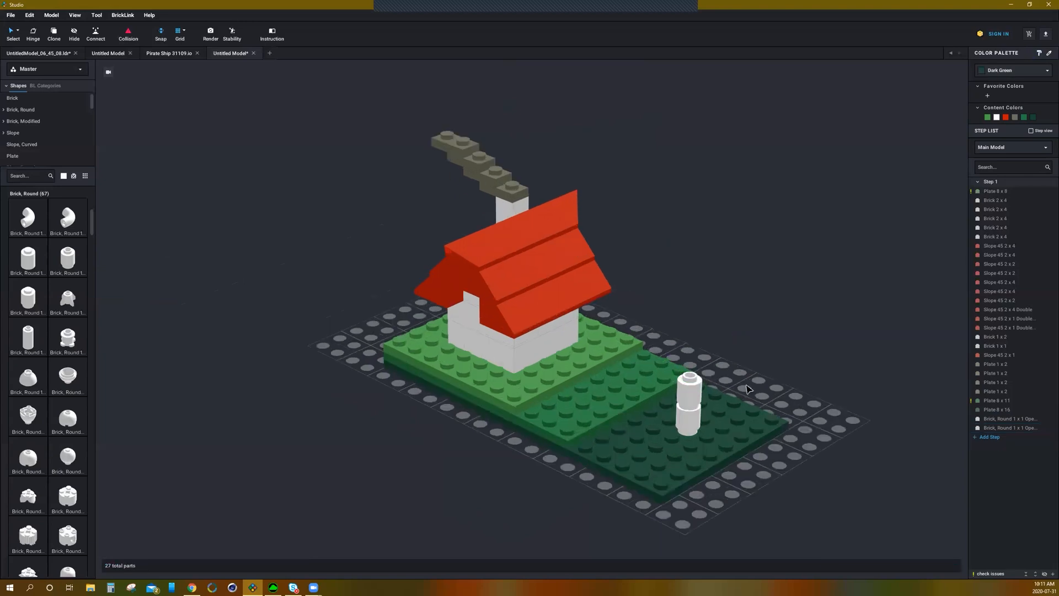
{"action": "scroll", "coordinate": [767, 393], "scroll_direction": "up", "scroll_amount": 2}
{"action": "right_click_drag", "start_coordinate": [770, 391], "coordinate": [774, 388]}
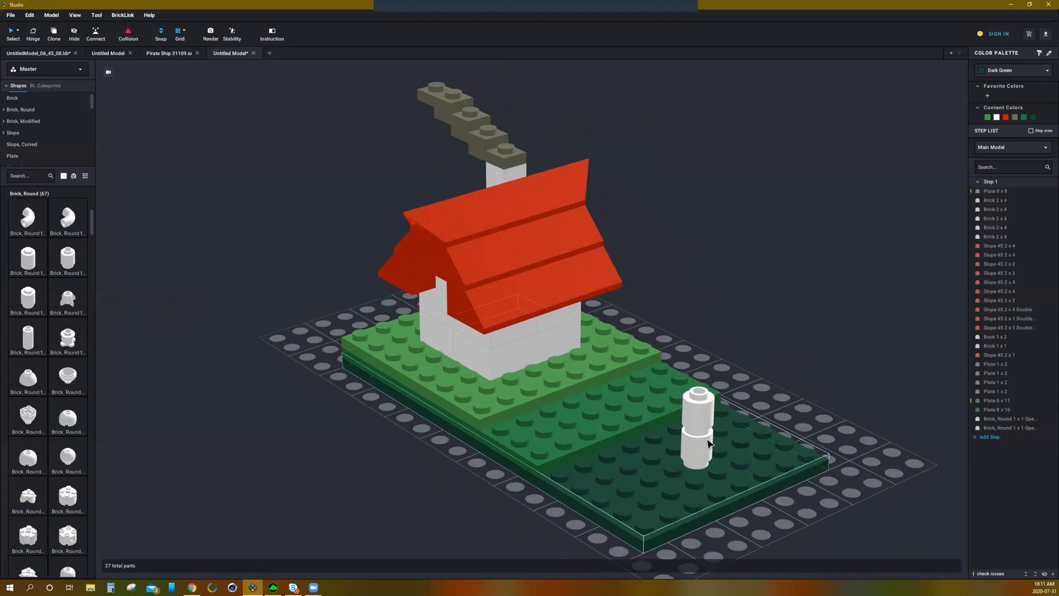
{"action": "left_click", "coordinate": [694, 440]}
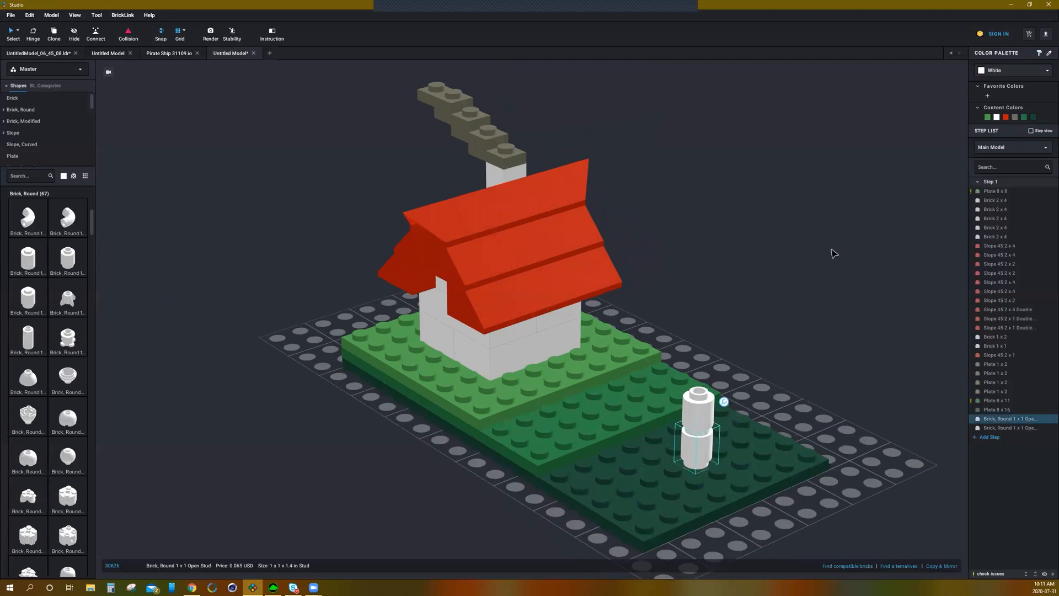
{"action": "left_click", "coordinate": [1007, 72]}
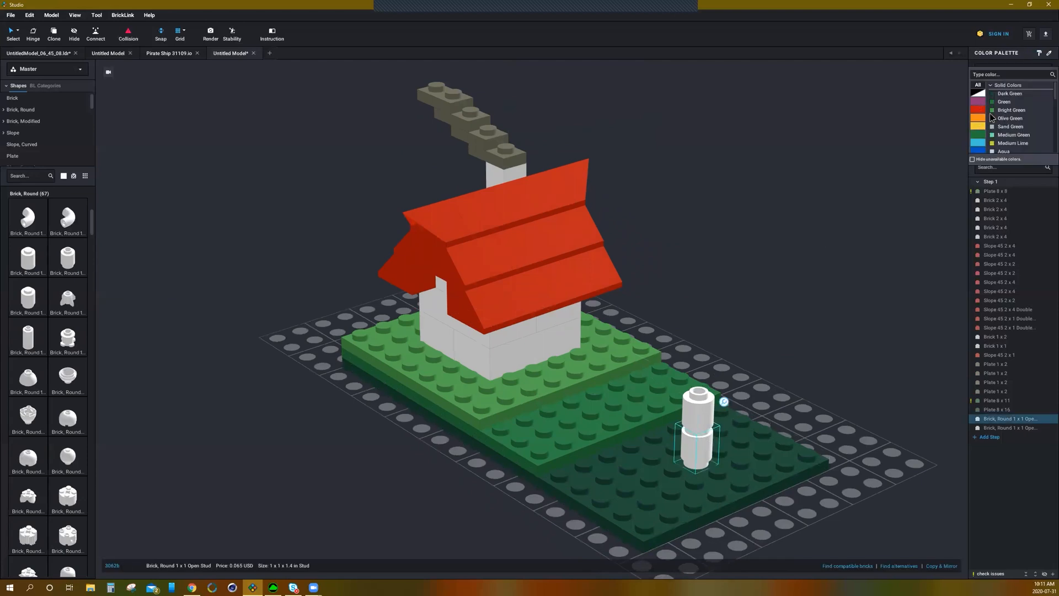
{"action": "left_click", "coordinate": [1003, 110]}
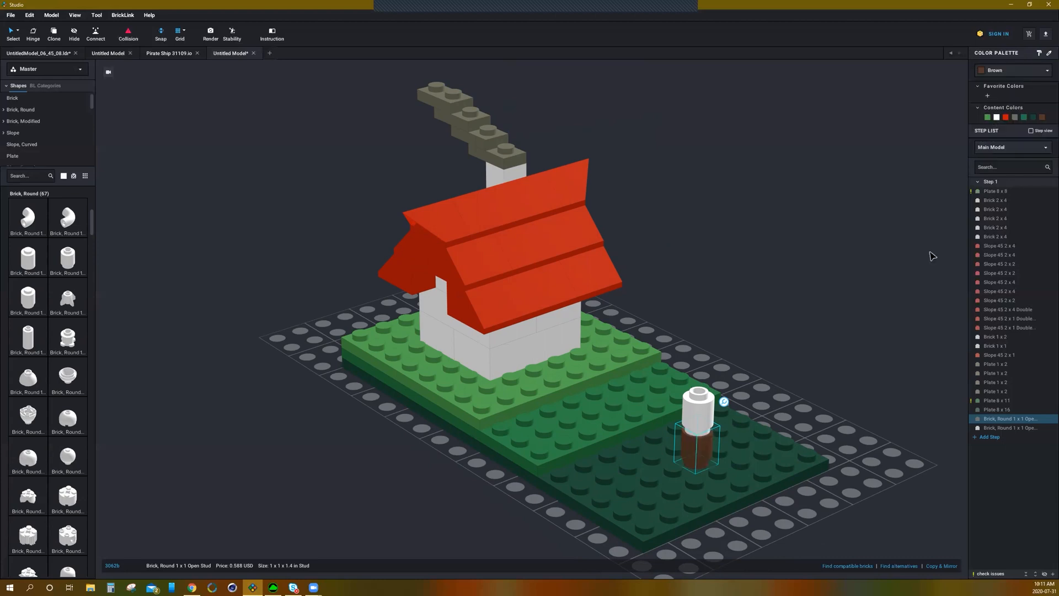
{"action": "left_click", "coordinate": [699, 408]}
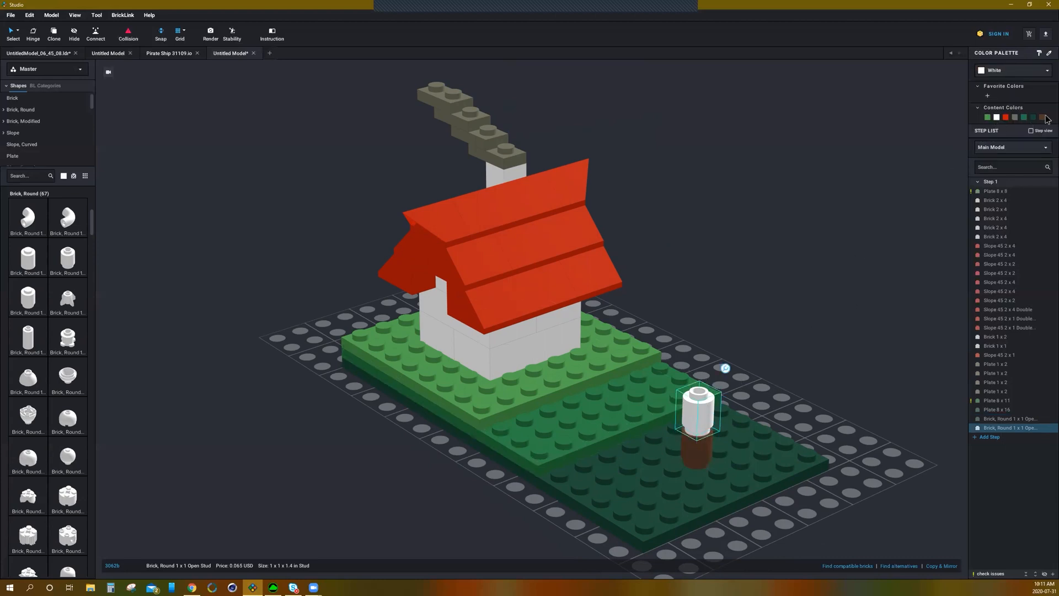
{"action": "left_click", "coordinate": [818, 226]}
{"action": "right_click_drag", "start_coordinate": [818, 226], "coordinate": [819, 270]}
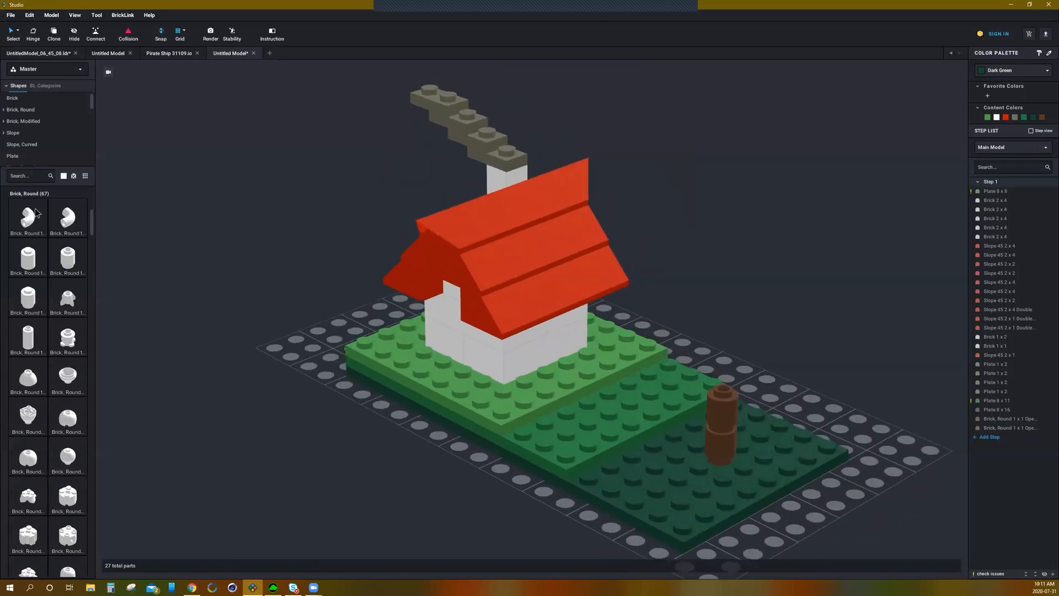
Step: Try adding Plant Leaves 4 x 3 pieces from the Plant category on the trunk, then delete them
{"action": "scroll", "coordinate": [41, 146], "scroll_direction": "down", "scroll_amount": 3}
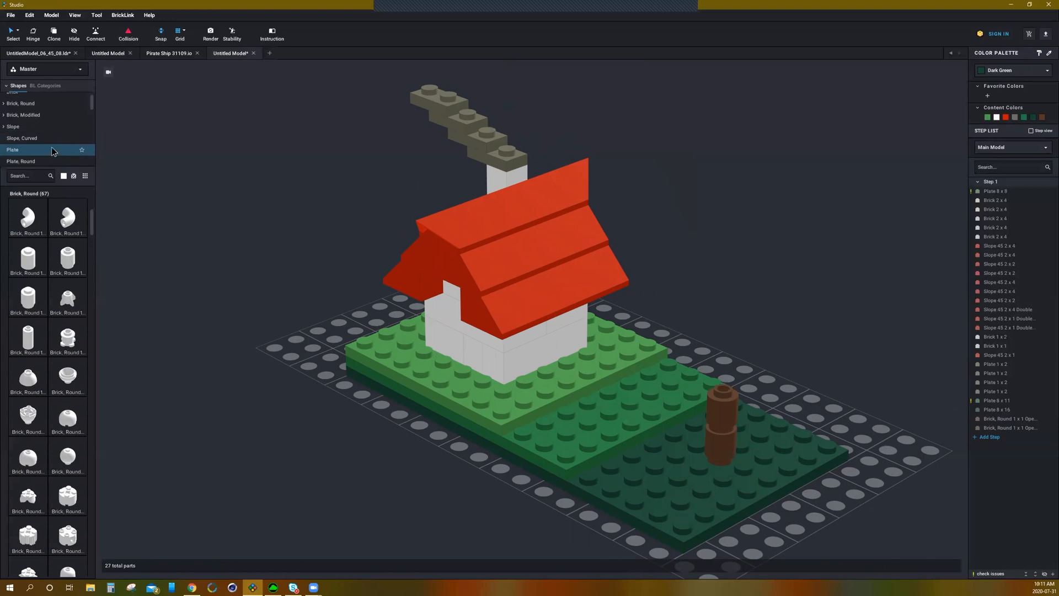
{"action": "scroll", "coordinate": [33, 142], "scroll_direction": "down", "scroll_amount": 8}
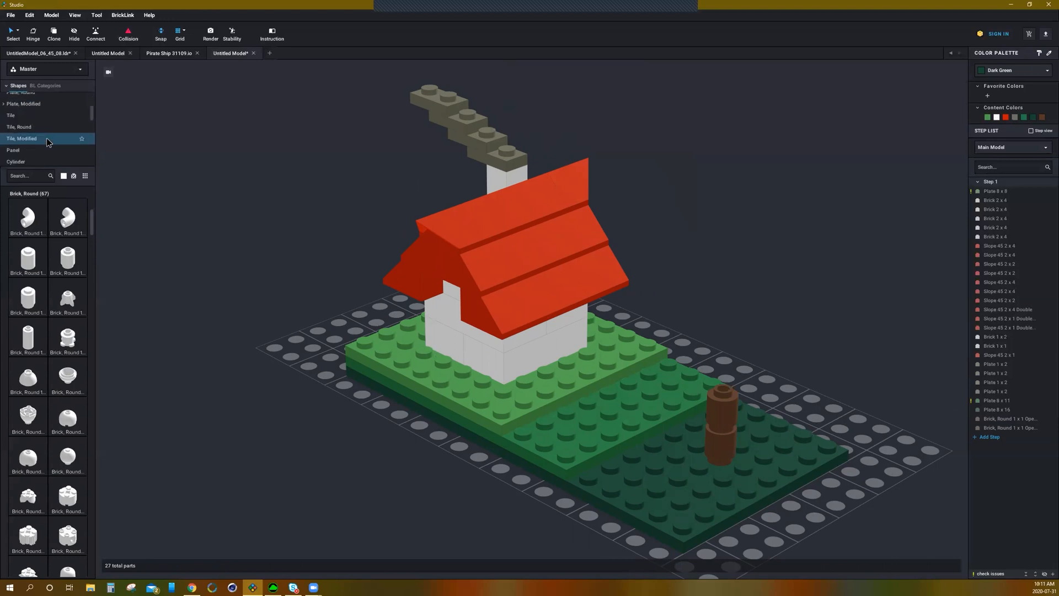
{"action": "scroll", "coordinate": [48, 135], "scroll_direction": "down", "scroll_amount": 10}
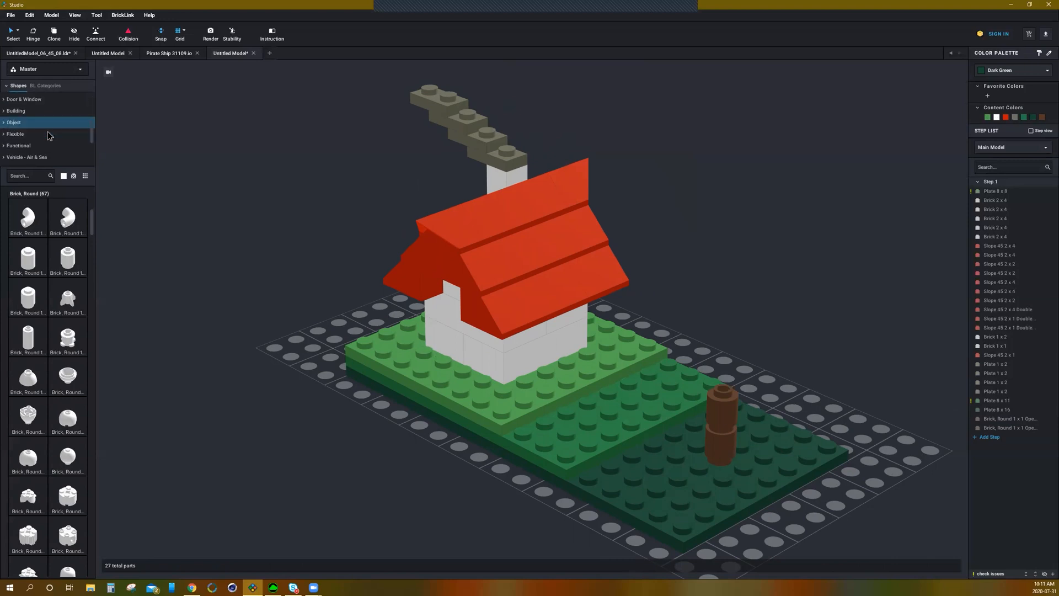
{"action": "scroll", "coordinate": [49, 136], "scroll_direction": "down", "scroll_amount": 2}
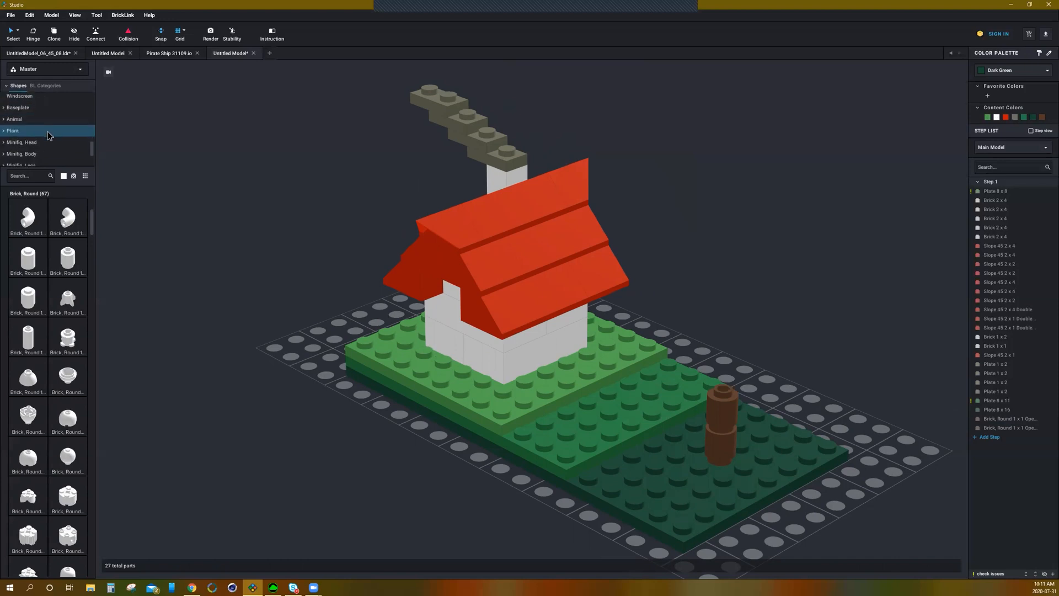
{"action": "left_click", "coordinate": [49, 134]}
{"action": "scroll", "coordinate": [50, 448], "scroll_direction": "down", "scroll_amount": 3}
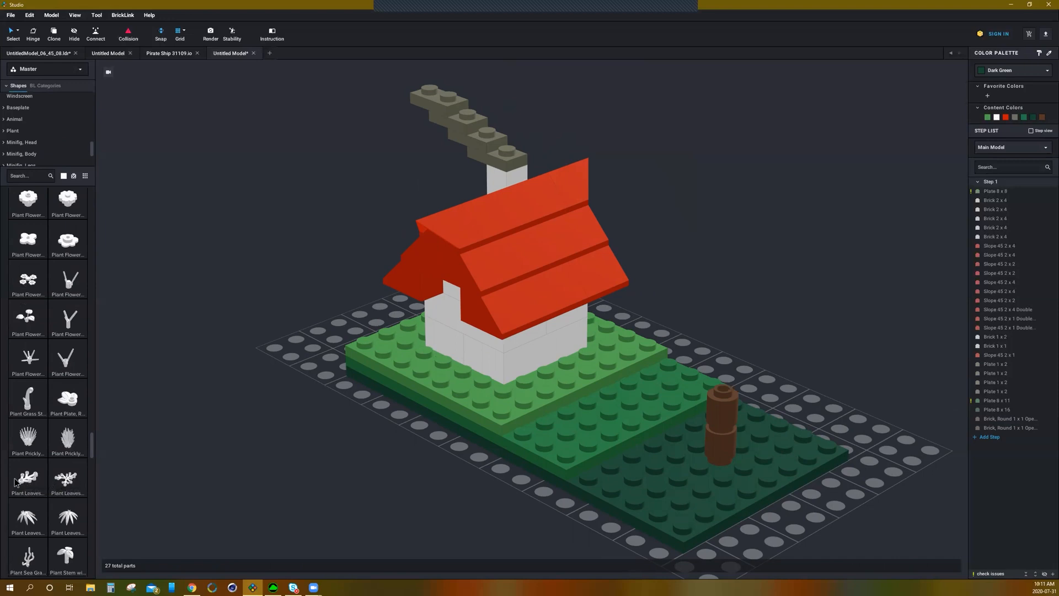
{"action": "left_click_drag", "start_coordinate": [23, 485], "coordinate": [727, 388]}
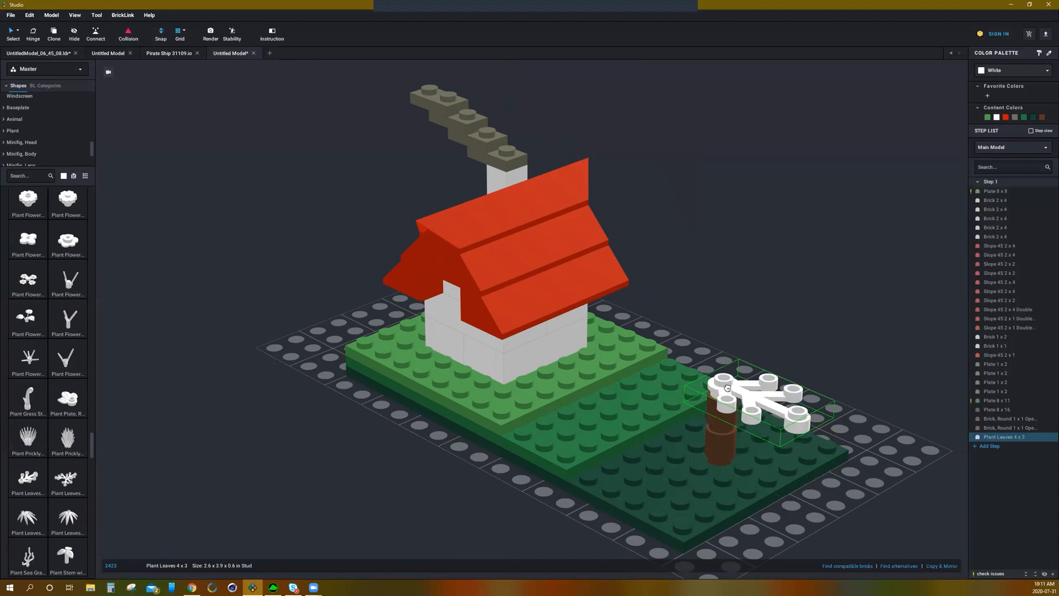
{"action": "key", "text": "Right"}
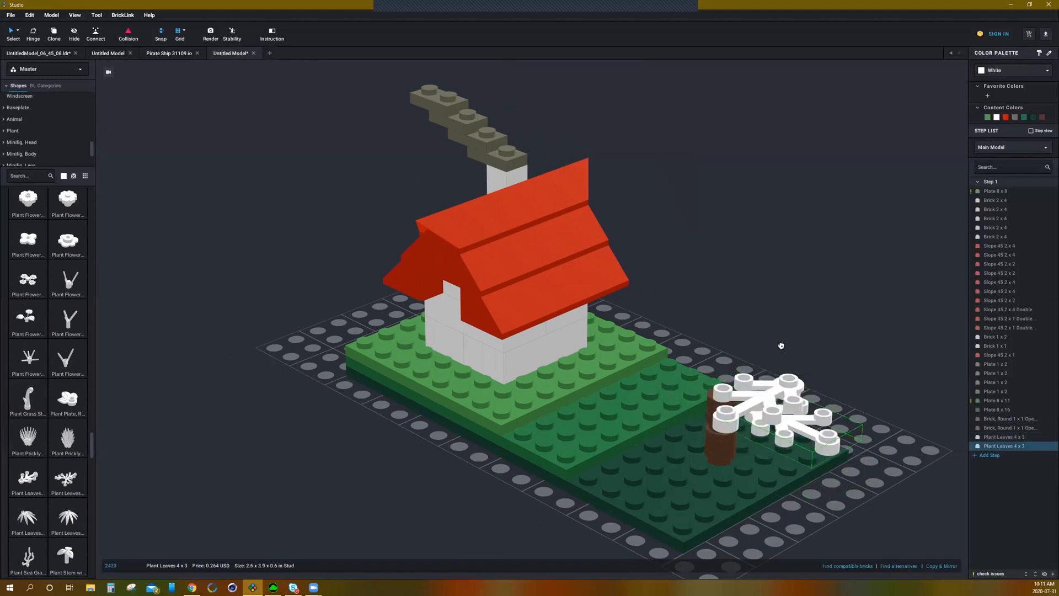
{"action": "key", "text": "Delete"}
{"action": "left_click", "coordinate": [789, 398]}
{"action": "key", "text": "Delete"}
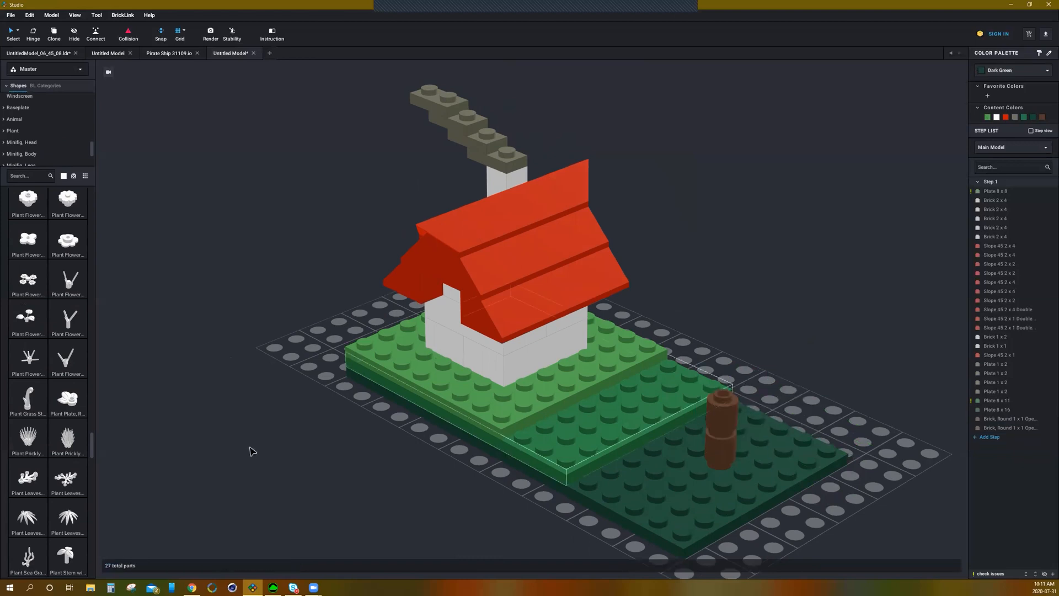
Step: Place a Plant Leaves 4 x 3 piece on top of the trunk and add a rotated copy
{"action": "left_click_drag", "start_coordinate": [29, 486], "coordinate": [715, 395]}
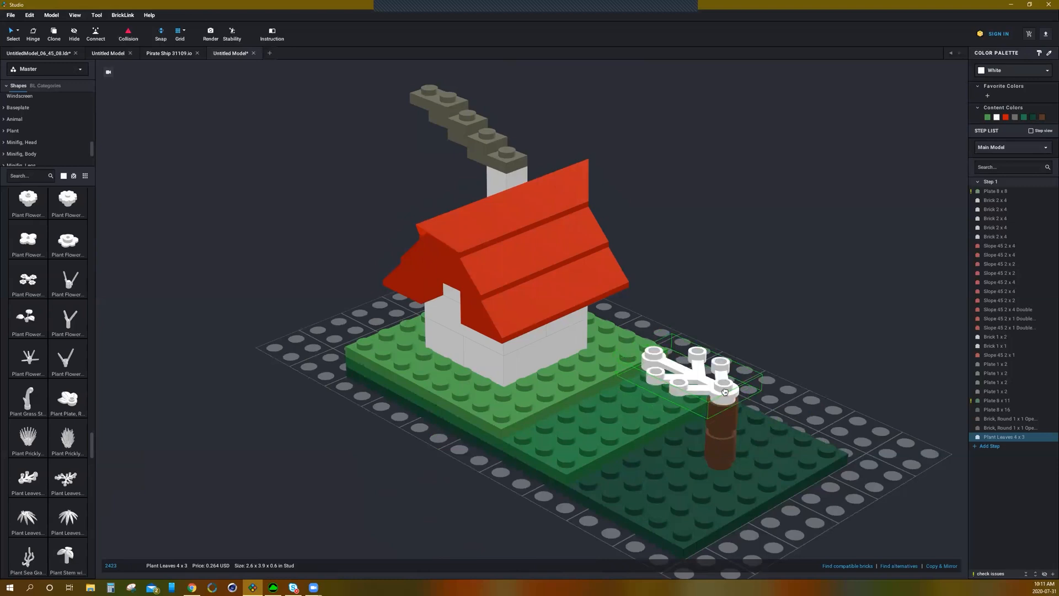
{"action": "left_click", "coordinate": [725, 389]}
{"action": "key", "text": "Right"}
{"action": "left_click", "coordinate": [730, 384]}
{"action": "key", "text": "Right"}
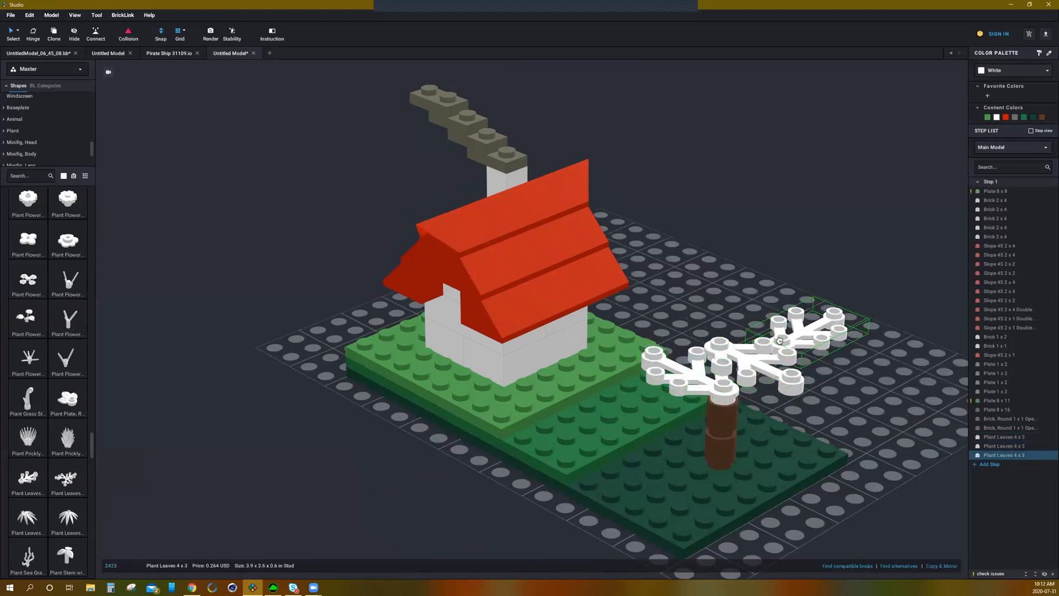
{"action": "key", "text": "Escape"}
{"action": "left_click_drag", "start_coordinate": [773, 378], "coordinate": [716, 398]}
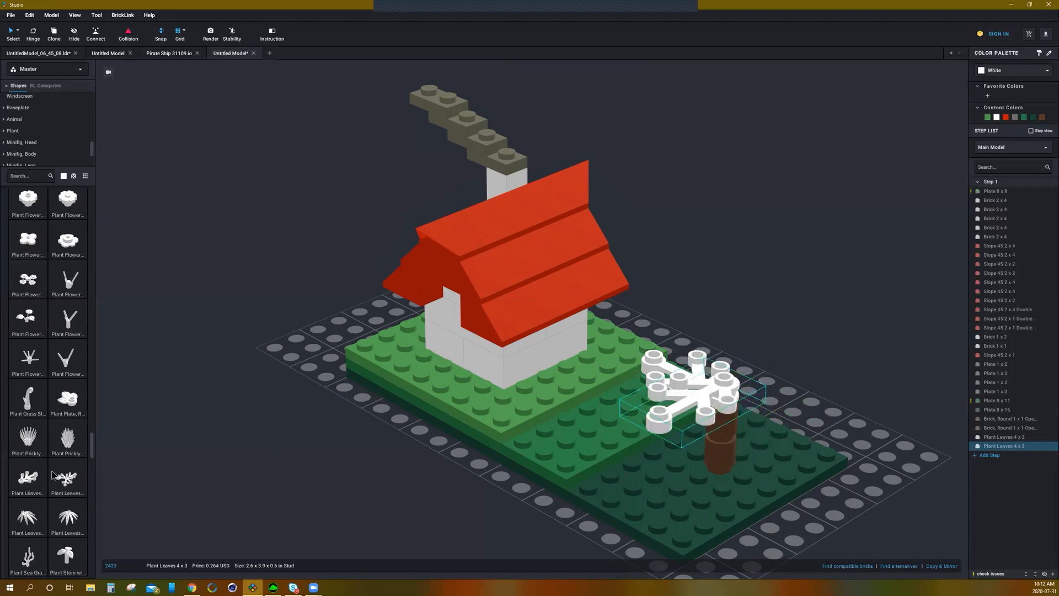
Step: Add further Plant Leaves 4 x 3 pieces on the trunk, rotating them to fan out
{"action": "left_click_drag", "start_coordinate": [33, 485], "coordinate": [732, 376]}
{"action": "right_click_drag", "start_coordinate": [824, 344], "coordinate": [430, 423]}
{"action": "left_click_drag", "start_coordinate": [419, 421], "coordinate": [278, 430]}
{"action": "left_click", "coordinate": [277, 432]}
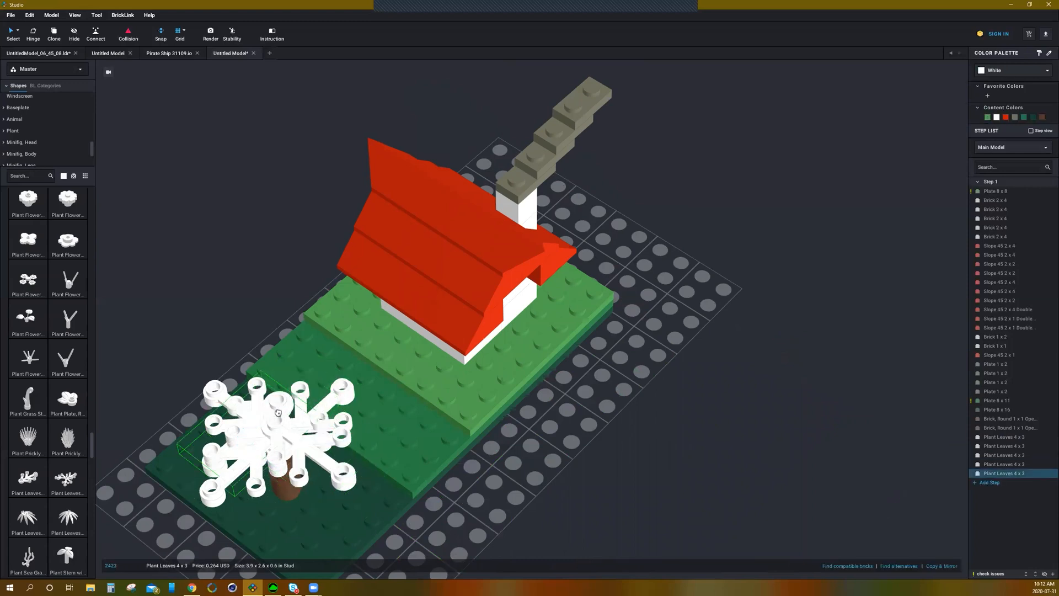
{"action": "key", "text": "Right"}
Step: Add two more rotated Plant Leaves 4 x 3 pieces to complete the tree crown
{"action": "key", "text": "Right"}
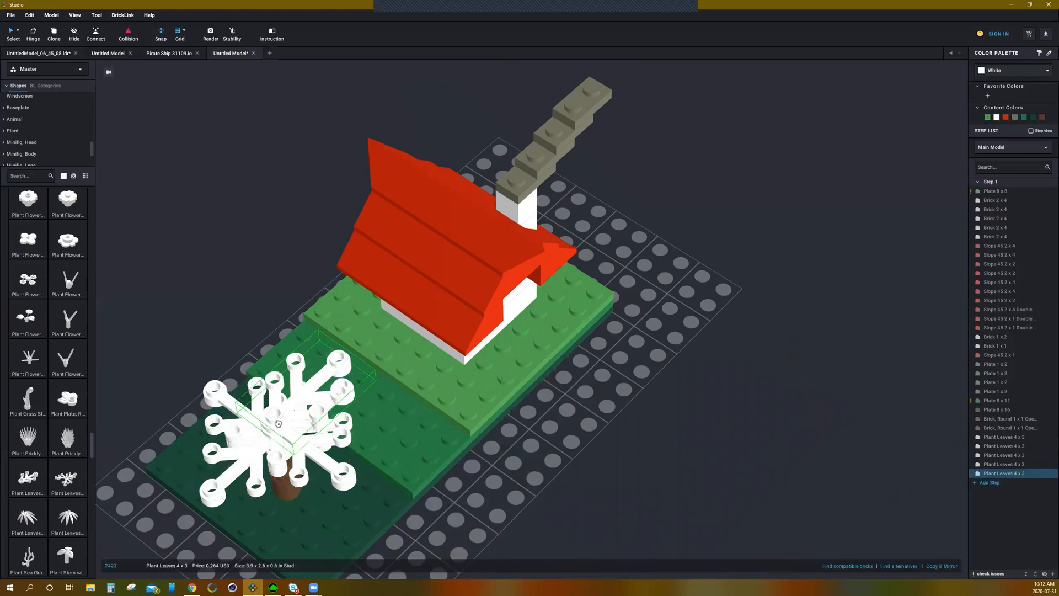
{"action": "left_click", "coordinate": [265, 409]}
{"action": "key", "text": "Right"}
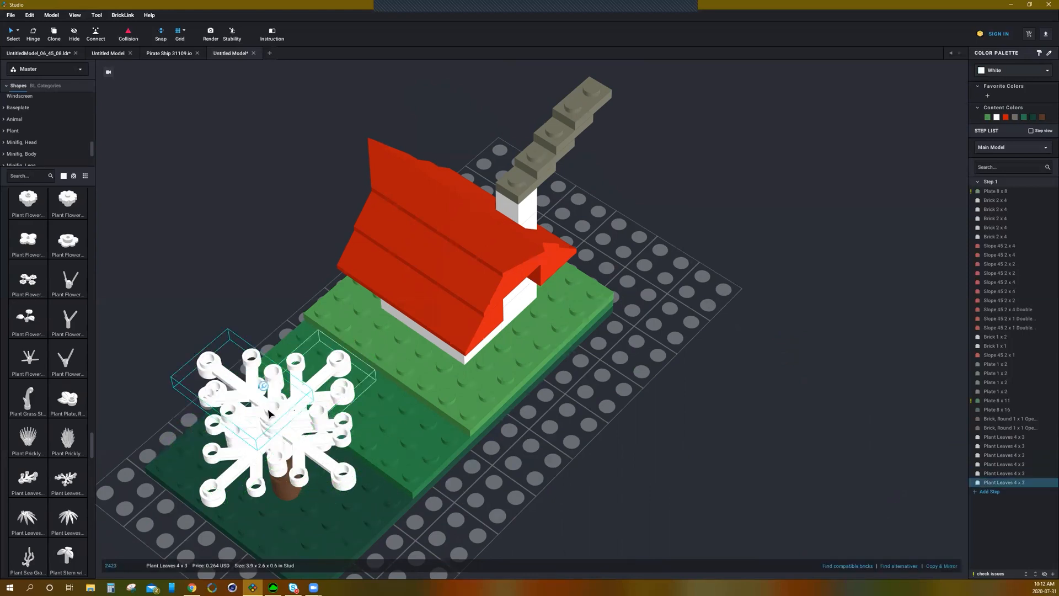
{"action": "left_click", "coordinate": [268, 413]}
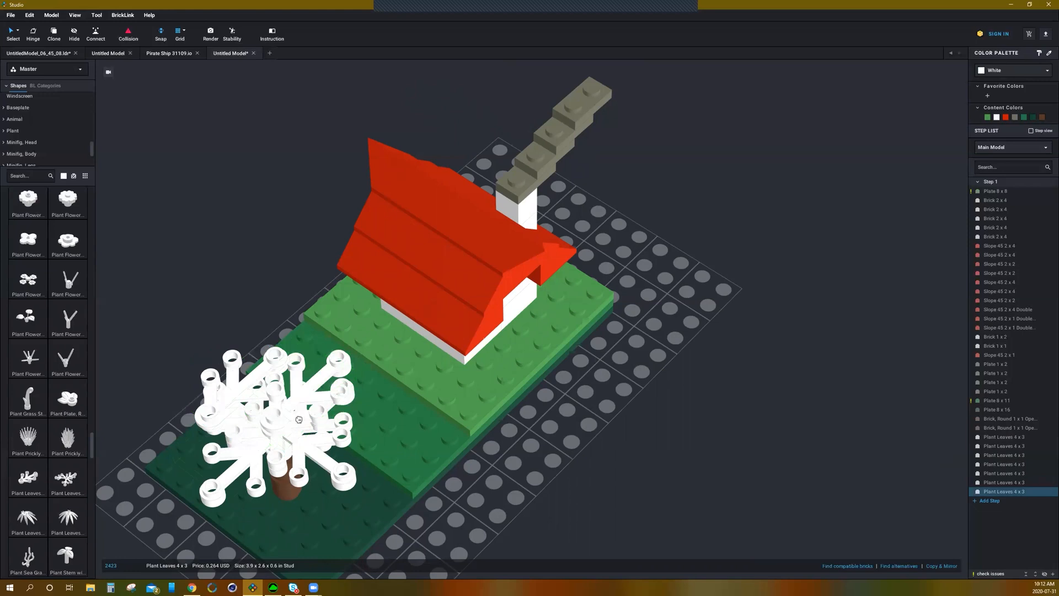
{"action": "key", "text": "Escape"}
{"action": "right_click_drag", "start_coordinate": [539, 405], "coordinate": [582, 362]}
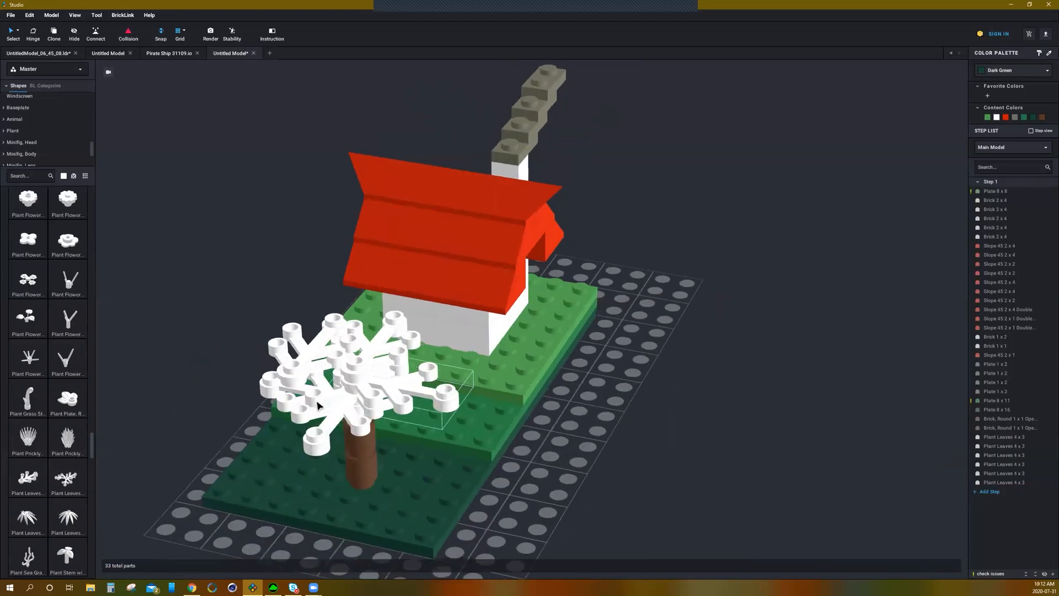
Step: Add more Plant Leaves 4 x 3 pieces on top of the tree crown, adjusting their positions
{"action": "left_click_drag", "start_coordinate": [317, 406], "coordinate": [324, 356]}
{"action": "left_click", "coordinate": [185, 349]}
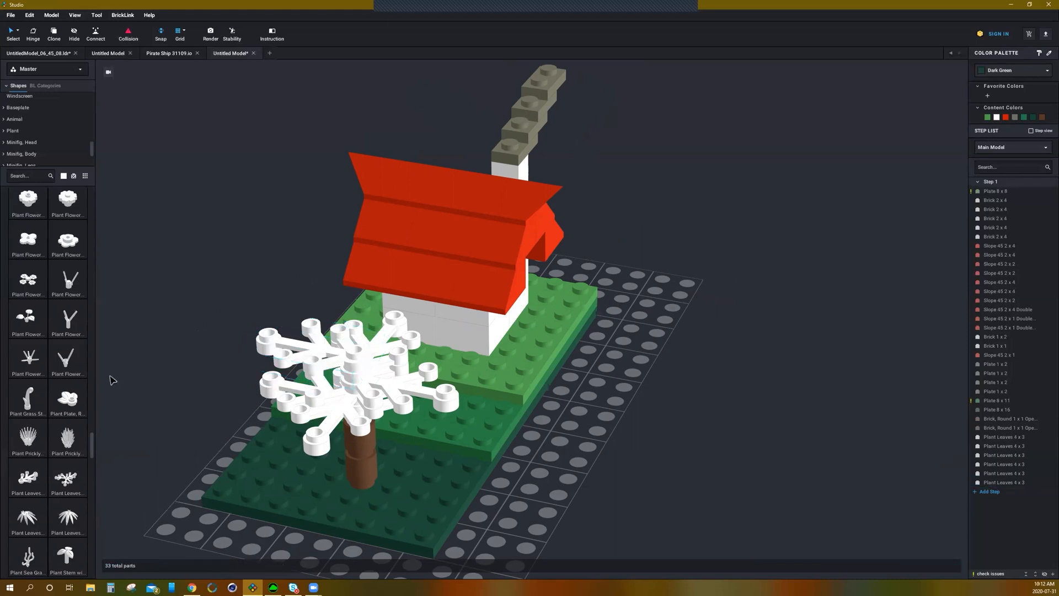
{"action": "left_click_drag", "start_coordinate": [26, 479], "coordinate": [359, 348]}
{"action": "left_click_drag", "start_coordinate": [26, 480], "coordinate": [358, 335]}
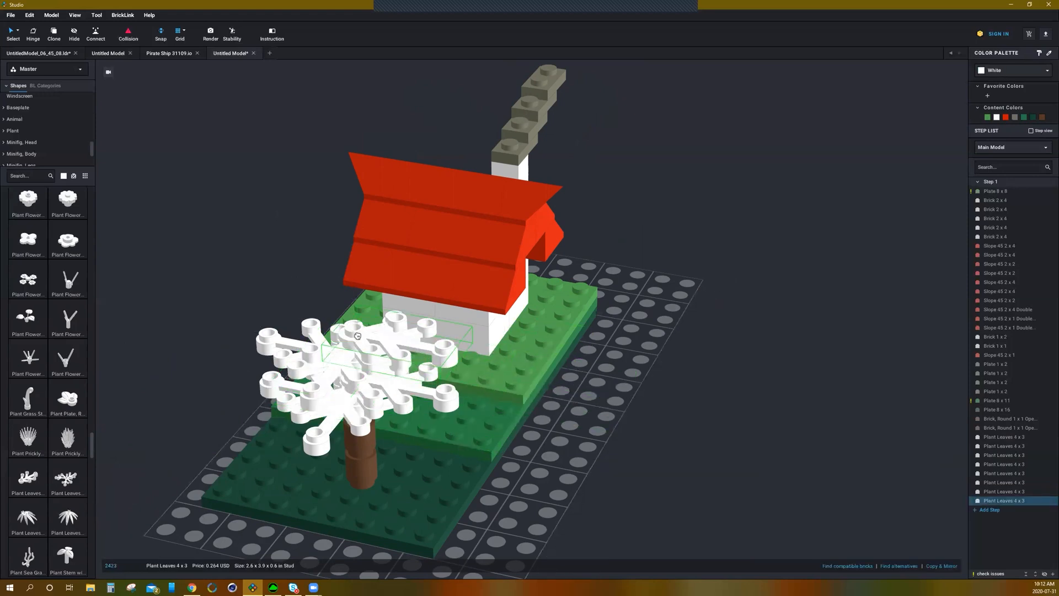
{"action": "left_click", "coordinate": [357, 335]}
{"action": "right_click_drag", "start_coordinate": [218, 343], "coordinate": [267, 321]}
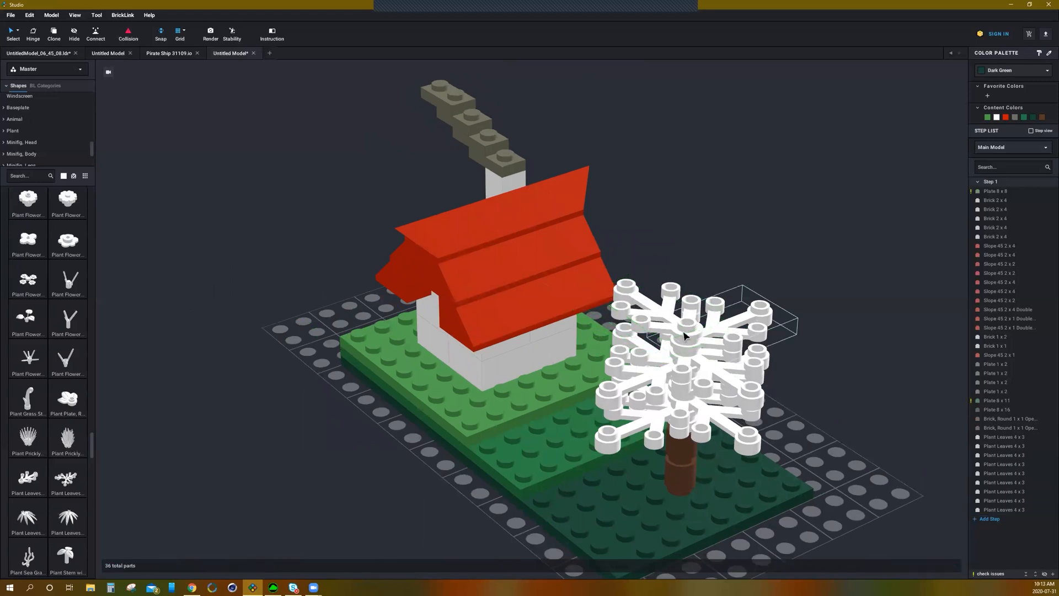
{"action": "left_click", "coordinate": [686, 300]}
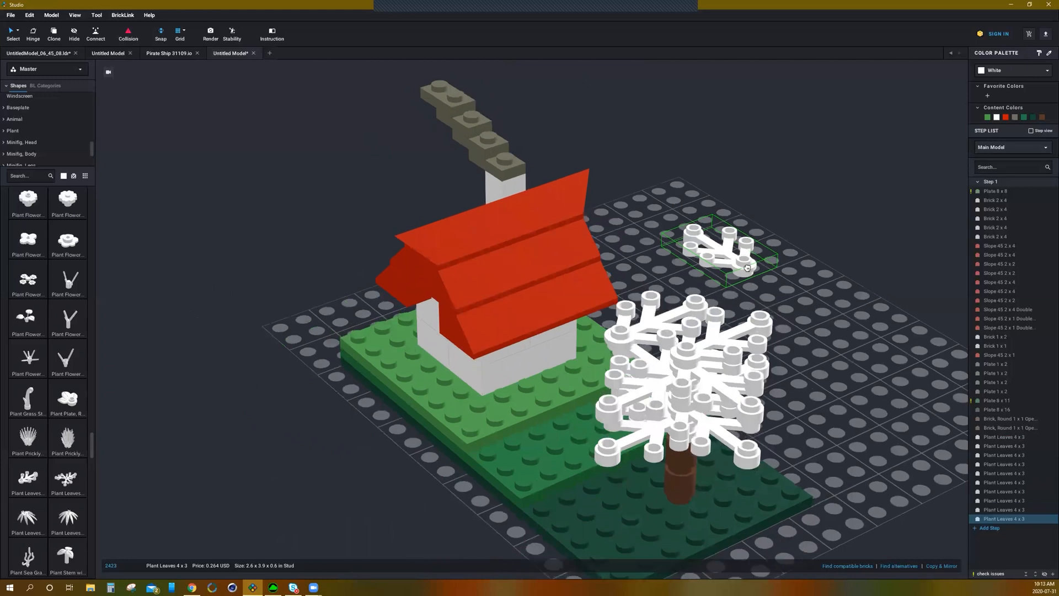
{"action": "key", "text": "Escape"}
{"action": "left_click", "coordinate": [649, 332]}
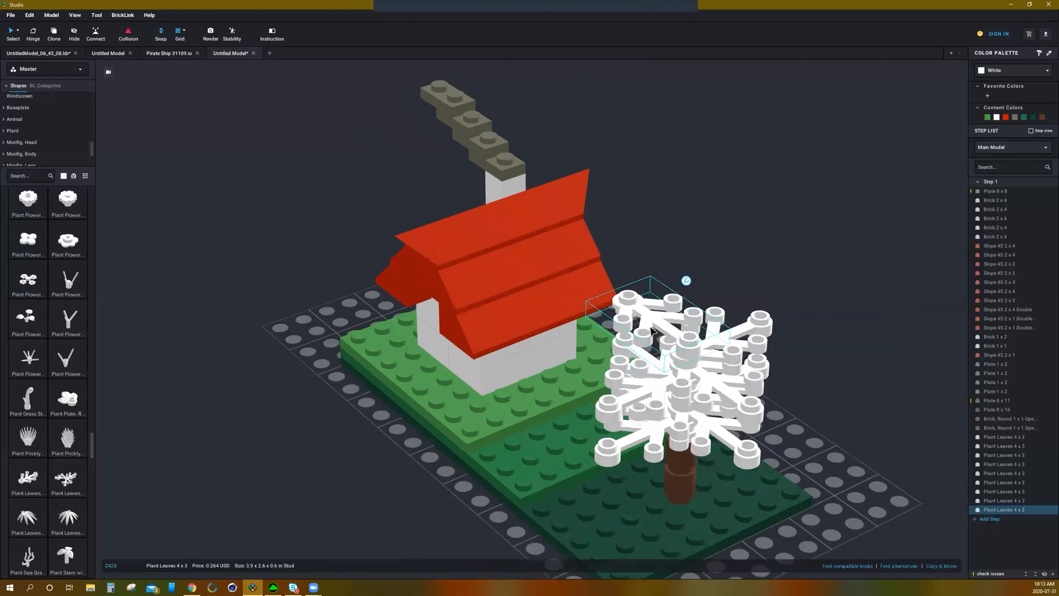
{"action": "left_click_drag", "start_coordinate": [677, 326], "coordinate": [686, 338]}
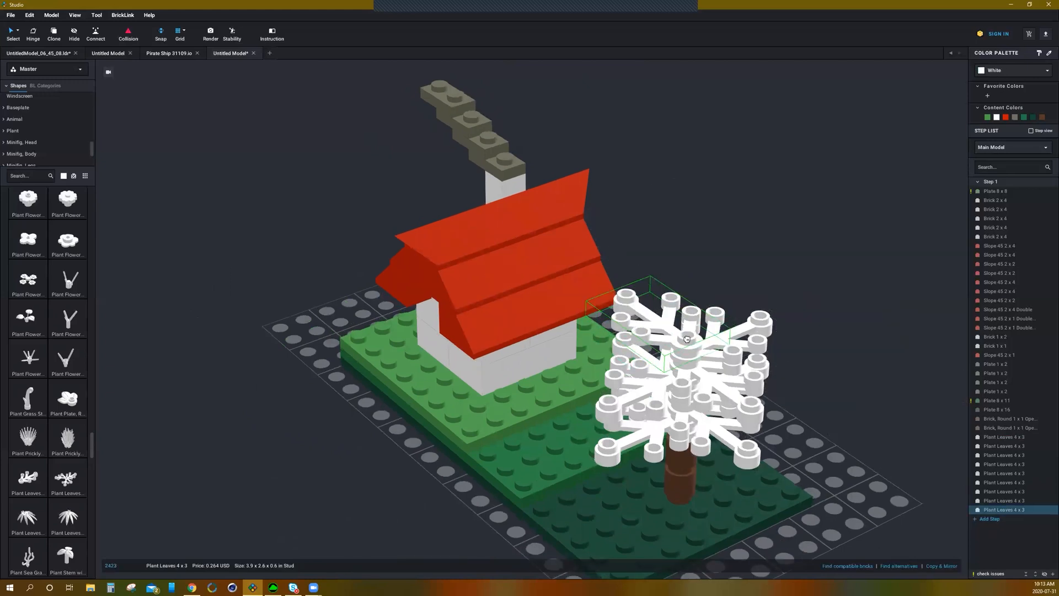
{"action": "left_click", "coordinate": [793, 282]}
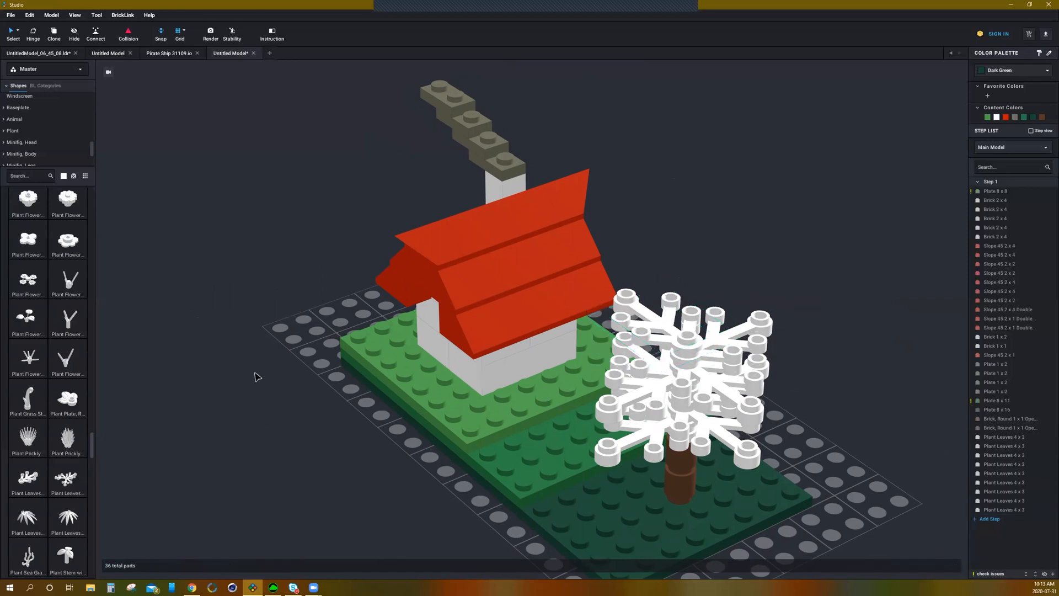
{"action": "left_click_drag", "start_coordinate": [280, 455], "coordinate": [687, 335]}
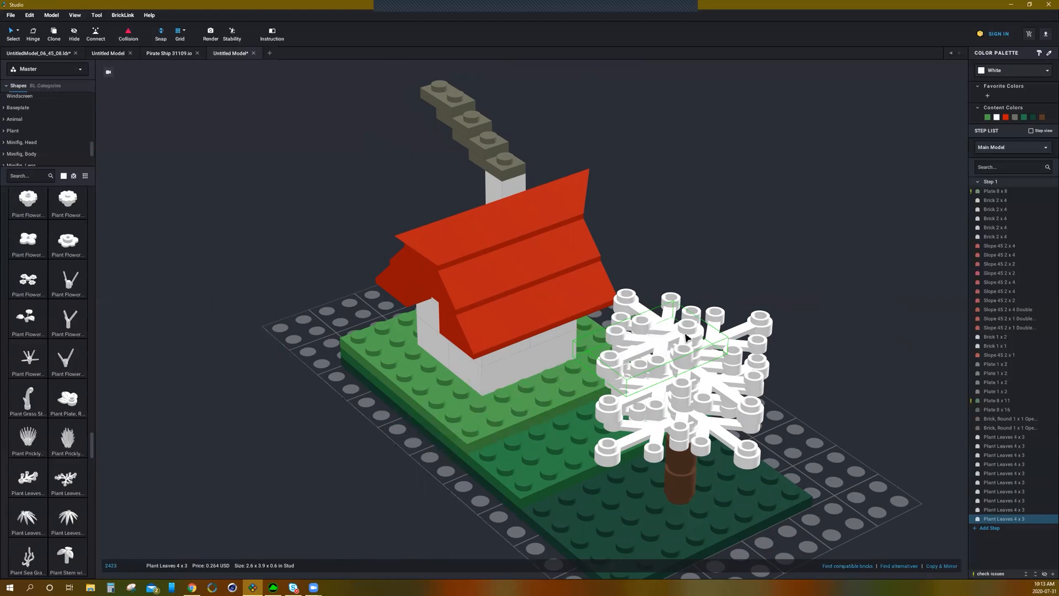
{"action": "left_click", "coordinate": [686, 336]}
{"action": "key", "text": "Escape"}
{"action": "key", "text": "0"}
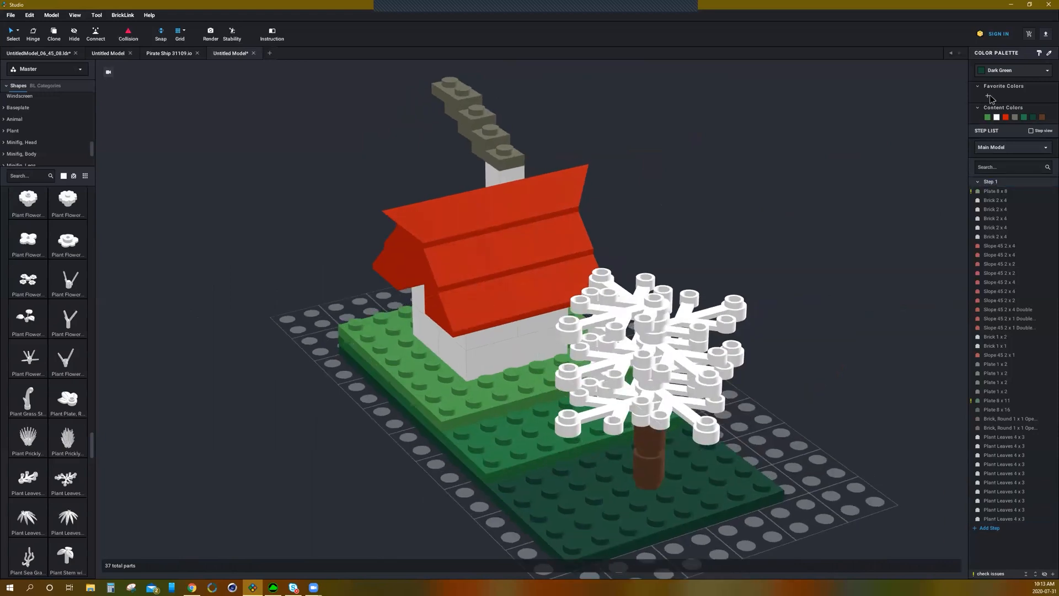
Step: Paint several of the tree's leaf pieces Dark Green
{"action": "left_click", "coordinate": [1004, 200]}
{"action": "left_click", "coordinate": [701, 424]}
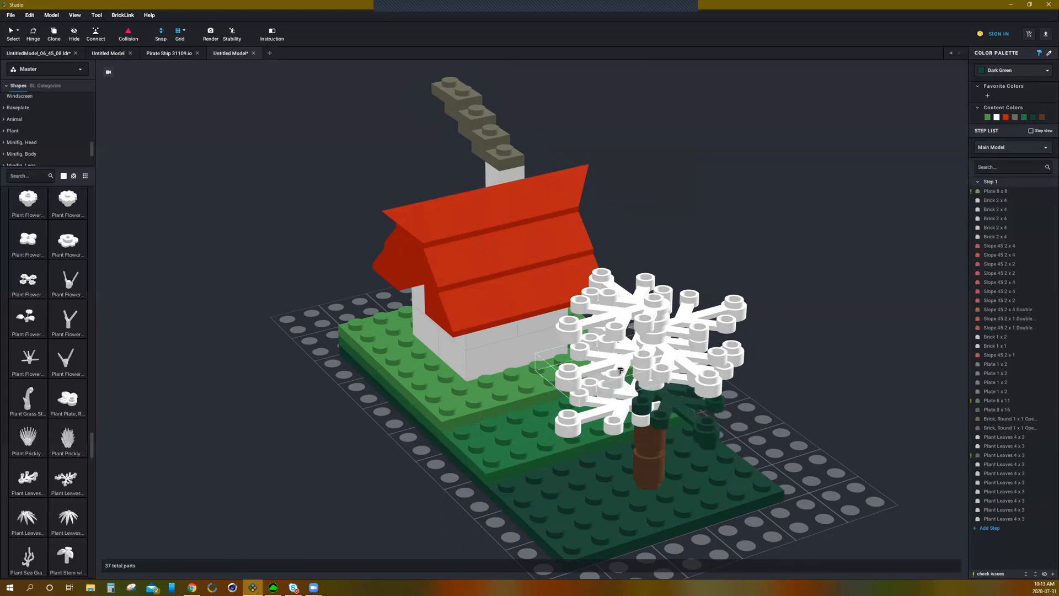
{"action": "left_click", "coordinate": [621, 371]}
{"action": "left_click", "coordinate": [697, 318]}
{"action": "mouse_move", "coordinate": [789, 340]}
{"action": "right_mouse_down"}
{"action": "mouse_move", "coordinate": [794, 353]}
{"action": "mouse_move", "coordinate": [793, 341]}
{"action": "right_mouse_up"}
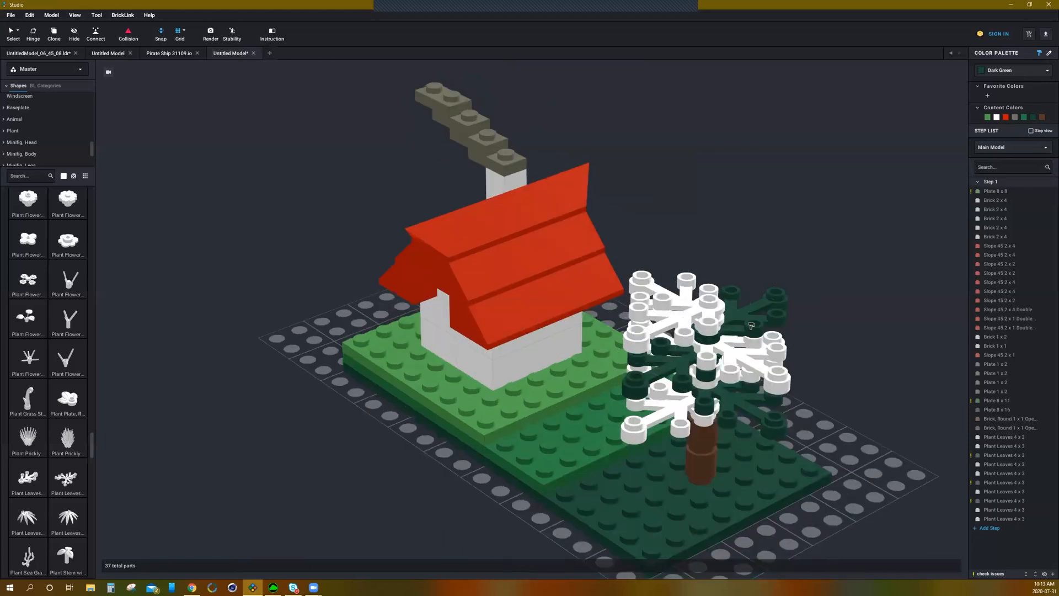
{"action": "right_click_drag", "start_coordinate": [797, 329], "coordinate": [795, 334]}
Step: Paint more leaf pieces of the tree in Green
{"action": "right_click_drag", "start_coordinate": [602, 348], "coordinate": [710, 354]}
{"action": "right_click_drag", "start_coordinate": [777, 282], "coordinate": [807, 319]}
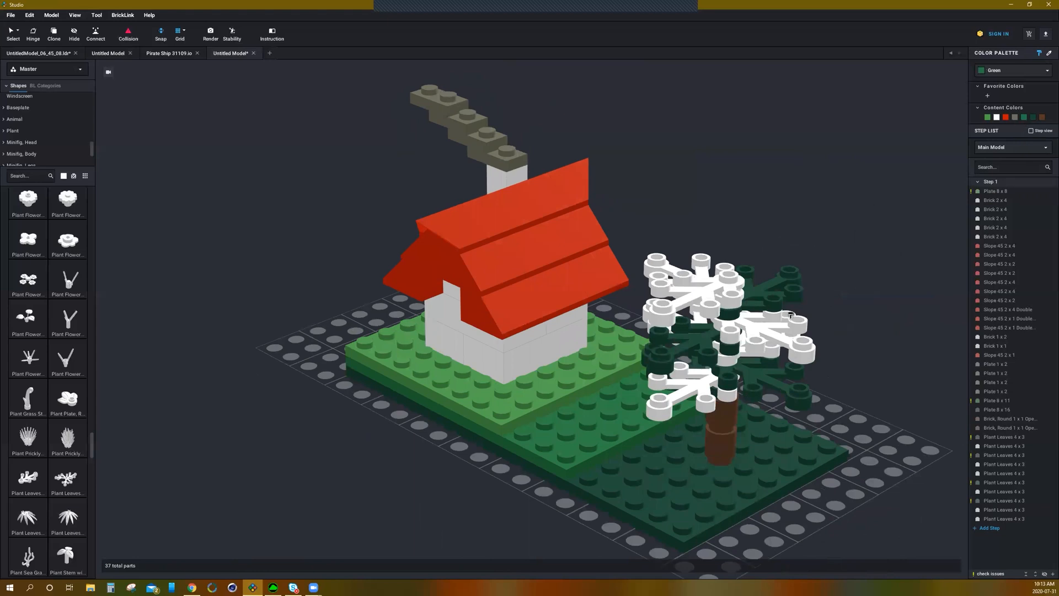
{"action": "left_click", "coordinate": [796, 347]}
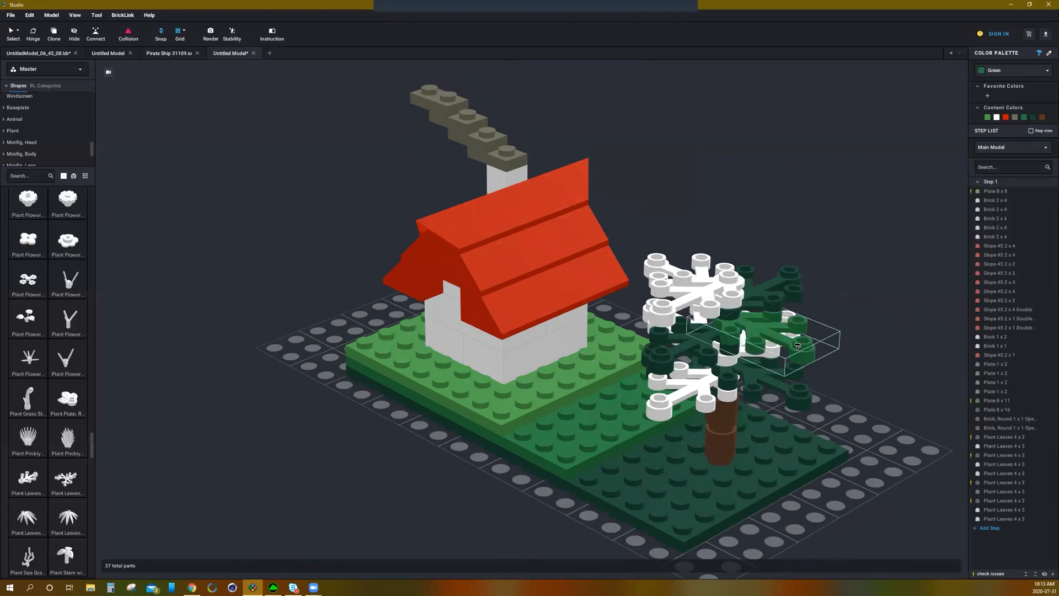
{"action": "left_click", "coordinate": [746, 373]}
{"action": "right_click_drag", "start_coordinate": [856, 338], "coordinate": [658, 396]}
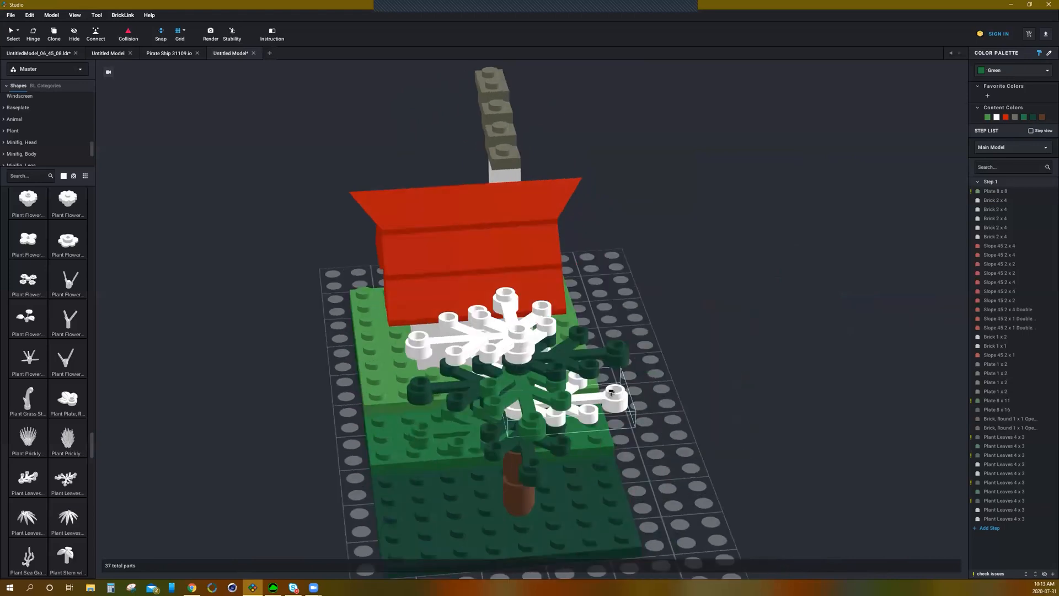
{"action": "left_click", "coordinate": [611, 392]}
{"action": "left_click", "coordinate": [514, 304]}
Step: Paint the remaining white leaf pieces at the top of the tree Bright Green
{"action": "right_click_drag", "start_coordinate": [697, 301], "coordinate": [838, 229]}
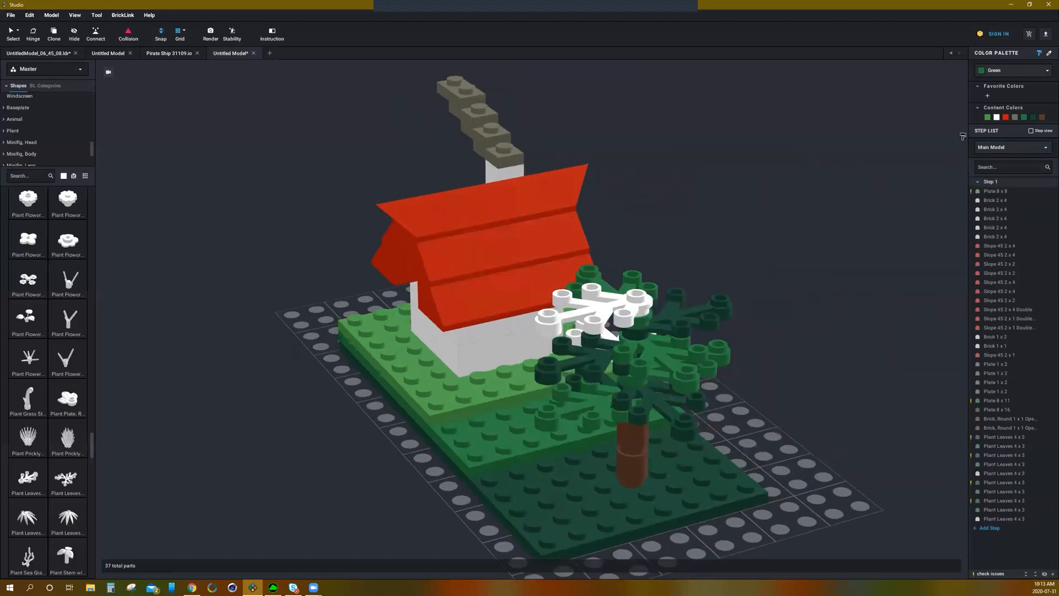
{"action": "right_click_drag", "start_coordinate": [814, 263], "coordinate": [856, 258]}
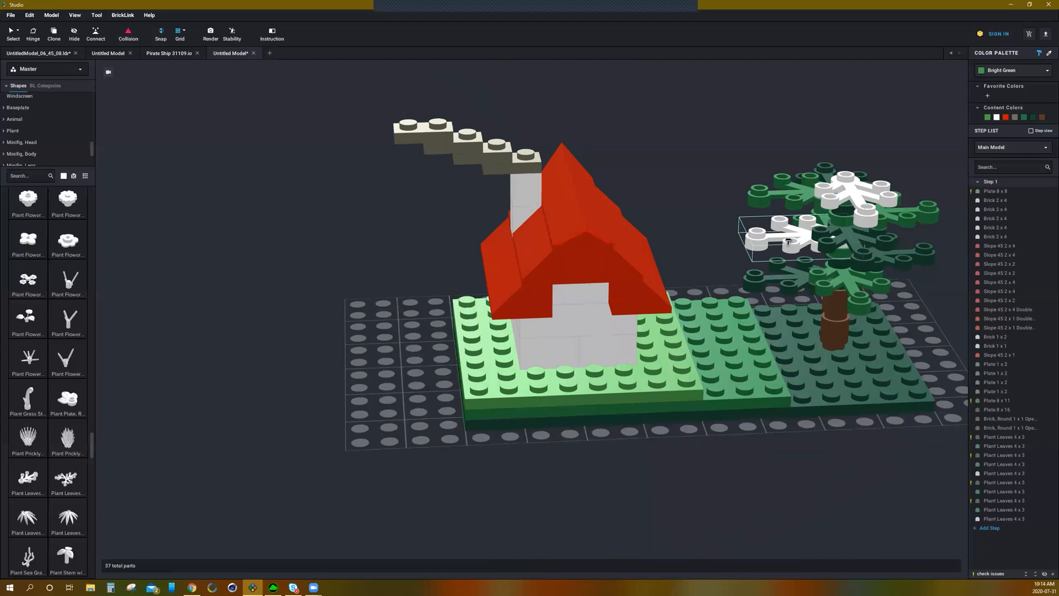
{"action": "left_click", "coordinate": [788, 241]}
{"action": "left_click", "coordinate": [847, 189]}
{"action": "mouse_move", "coordinate": [847, 189]}
{"action": "right_mouse_down"}
{"action": "mouse_move", "coordinate": [836, 292]}
{"action": "mouse_move", "coordinate": [846, 298]}
{"action": "mouse_move", "coordinate": [867, 201]}
{"action": "mouse_move", "coordinate": [846, 220]}
{"action": "mouse_move", "coordinate": [843, 250]}
{"action": "mouse_move", "coordinate": [855, 248]}
{"action": "mouse_move", "coordinate": [858, 270]}
{"action": "mouse_move", "coordinate": [848, 232]}
{"action": "right_mouse_up"}
{"action": "mouse_move", "coordinate": [832, 245]}
{"action": "right_mouse_down"}
{"action": "mouse_move", "coordinate": [846, 255]}
{"action": "mouse_move", "coordinate": [834, 241]}
{"action": "mouse_move", "coordinate": [858, 241]}
{"action": "mouse_move", "coordinate": [832, 241]}
{"action": "mouse_move", "coordinate": [833, 251]}
{"action": "right_mouse_up"}
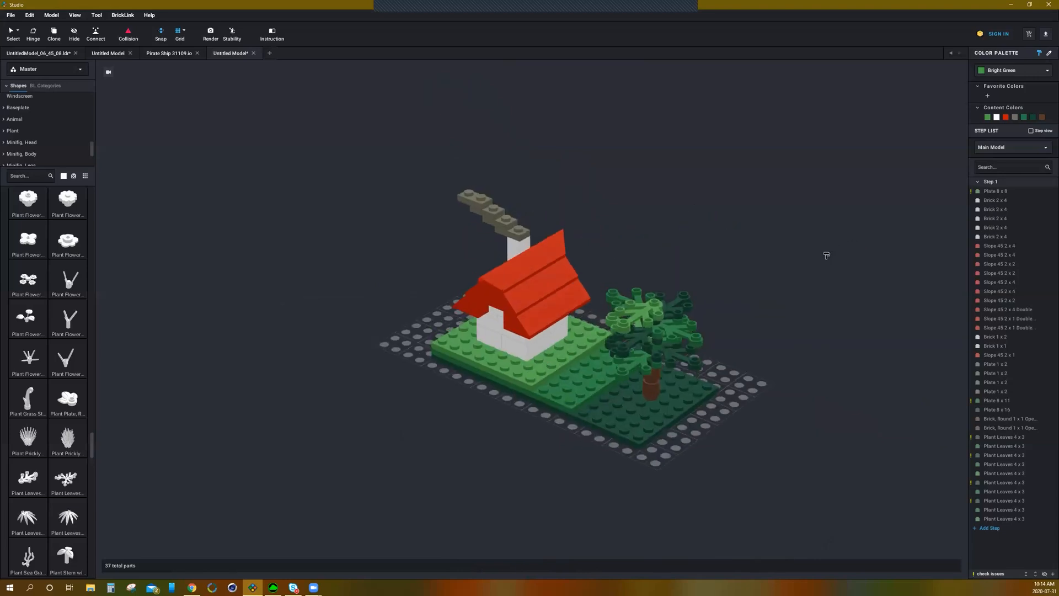
Step: Browse the parts palette categories and orbit around the finished model
{"action": "scroll", "coordinate": [753, 357], "scroll_direction": "up", "scroll_amount": 3}
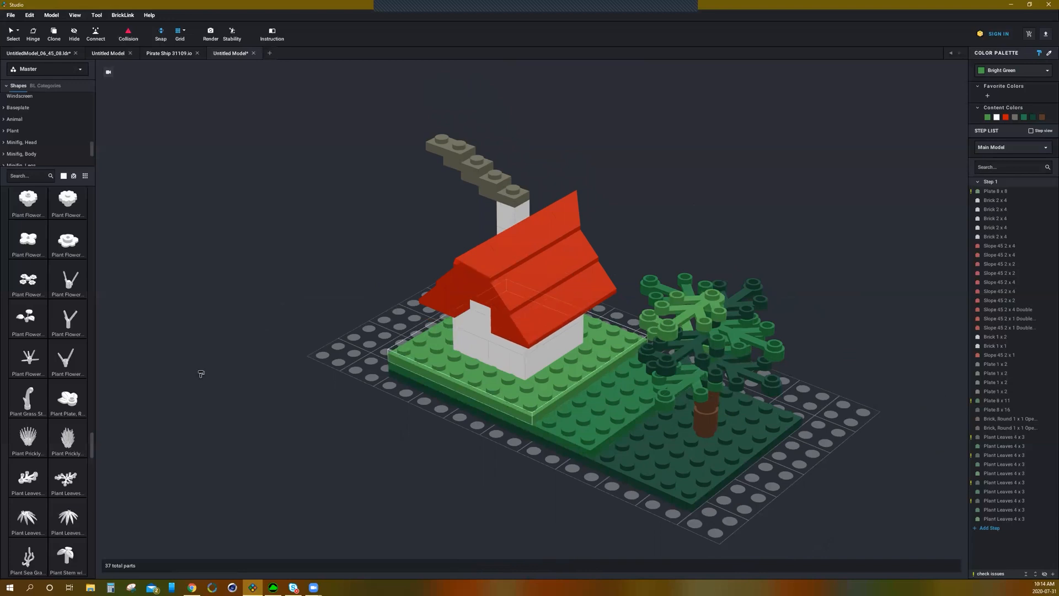
{"action": "scroll", "coordinate": [51, 311], "scroll_direction": "up", "scroll_amount": 3}
{"action": "scroll", "coordinate": [51, 312], "scroll_direction": "up", "scroll_amount": 5}
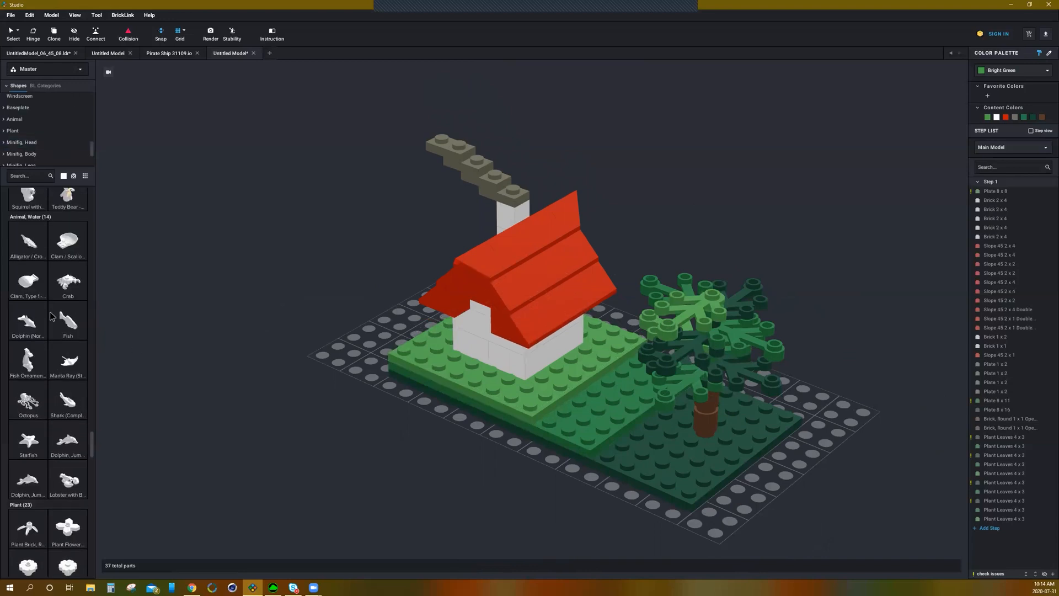
{"action": "left_click_drag", "start_coordinate": [74, 288], "coordinate": [126, 426]}
{"action": "left_click_drag", "start_coordinate": [99, 429], "coordinate": [98, 405]}
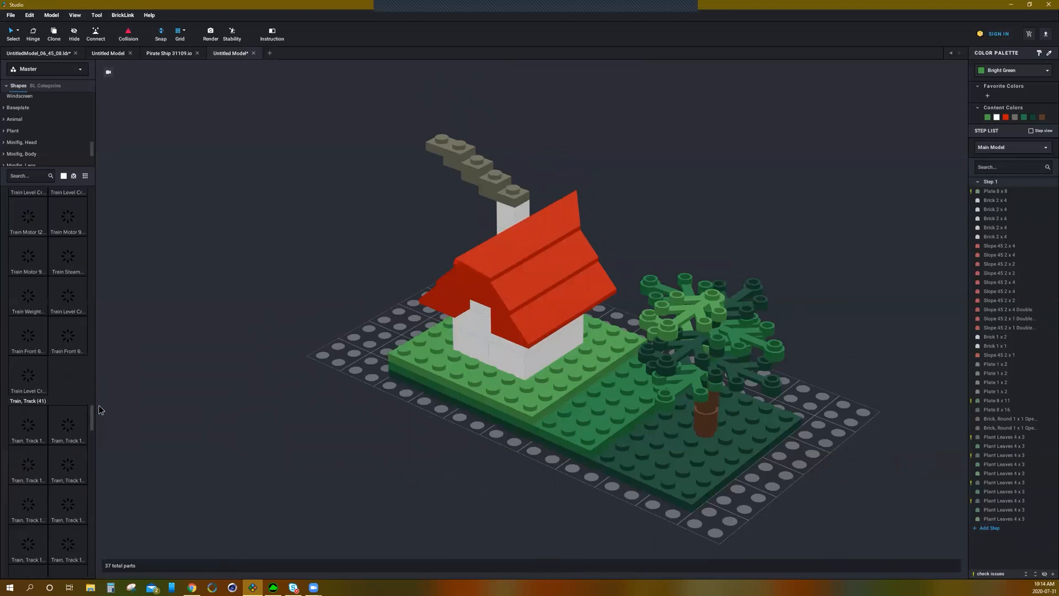
{"action": "scroll", "coordinate": [68, 388], "scroll_direction": "up", "scroll_amount": 2}
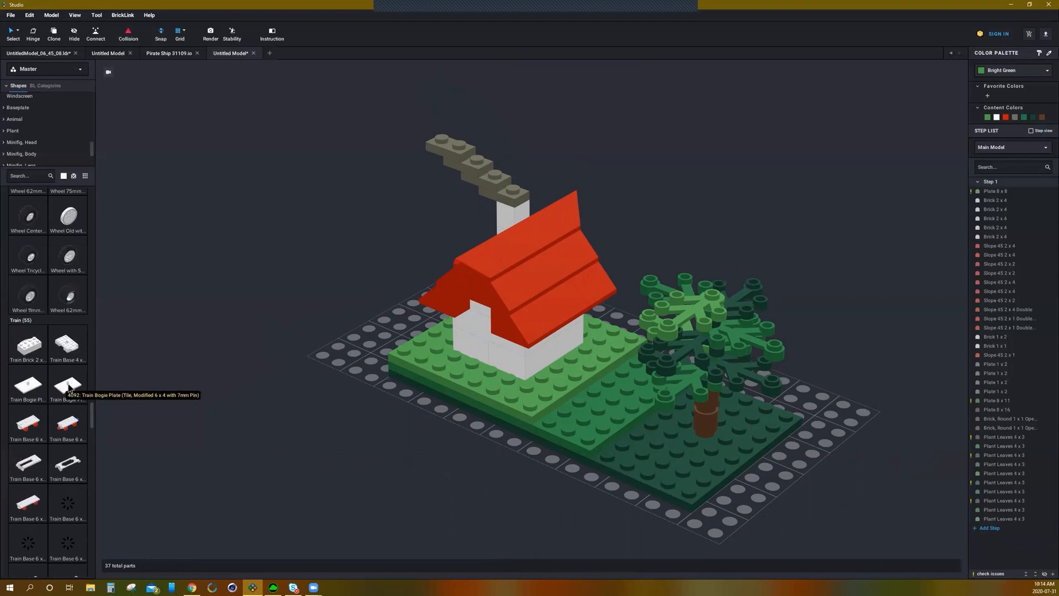
{"action": "scroll", "coordinate": [72, 381], "scroll_direction": "up", "scroll_amount": 5}
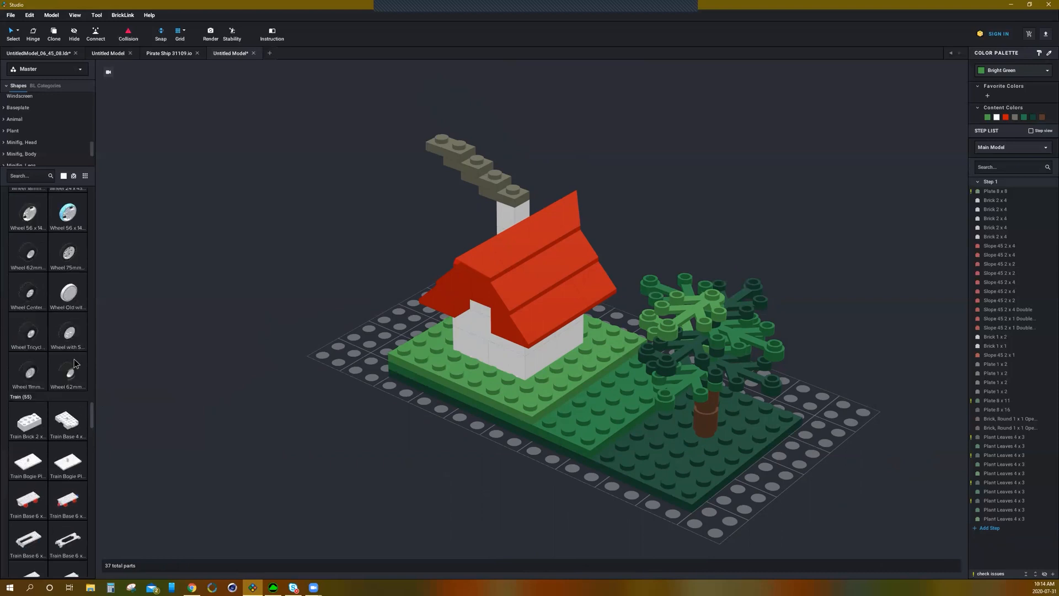
{"action": "scroll", "coordinate": [331, 331], "scroll_direction": "down", "scroll_amount": 2}
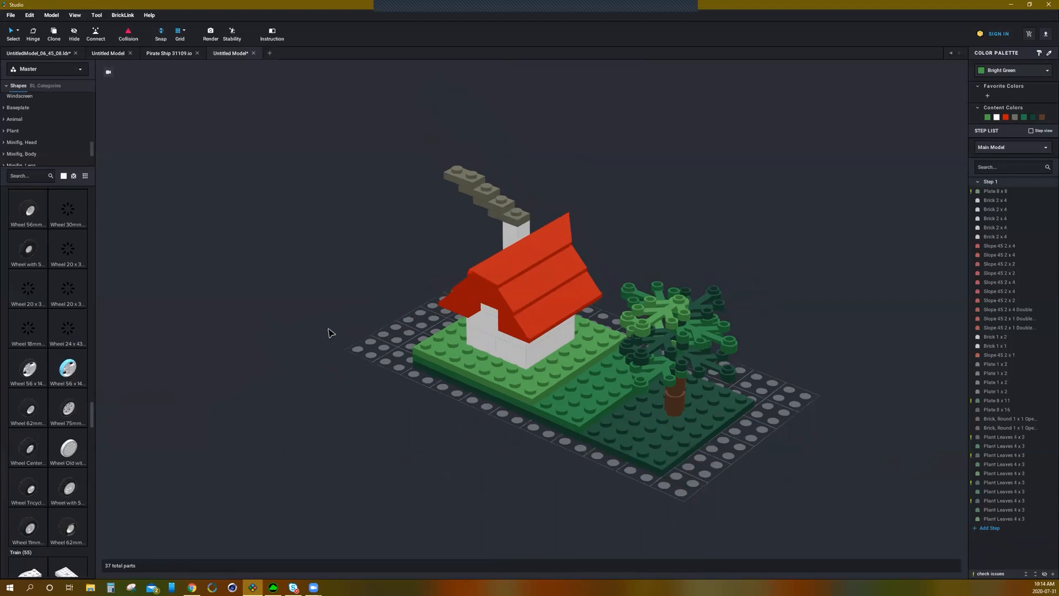
{"action": "right_click_drag", "start_coordinate": [305, 303], "coordinate": [228, 319]}
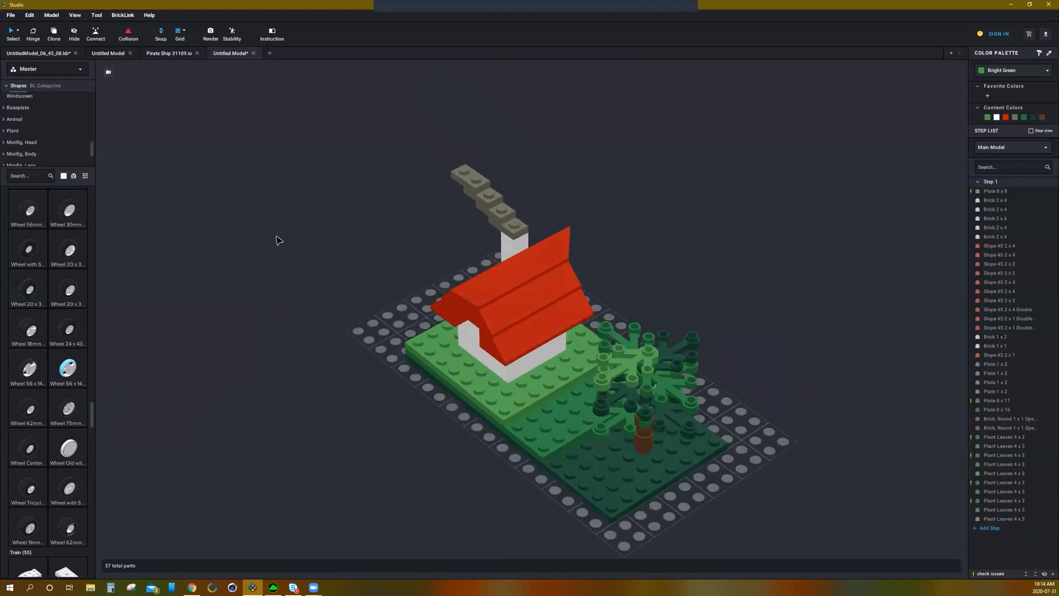
{"action": "right_click_drag", "start_coordinate": [339, 320], "coordinate": [390, 382]}
{"action": "right_click_drag", "start_coordinate": [748, 411], "coordinate": [772, 419]}
{"action": "right_click_drag", "start_coordinate": [579, 399], "coordinate": [558, 300]}
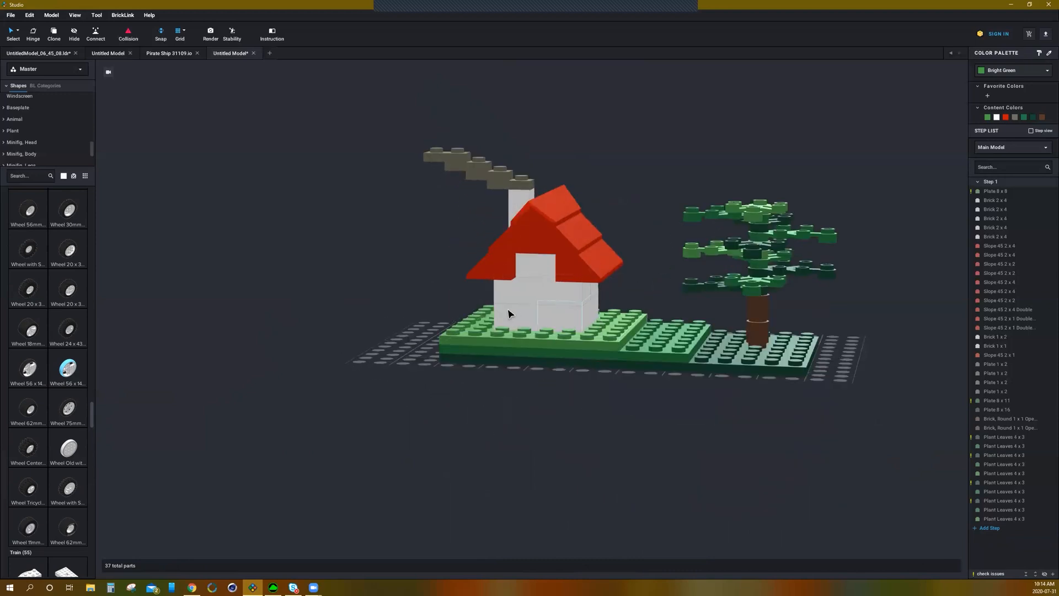
{"action": "right_click_drag", "start_coordinate": [603, 256], "coordinate": [546, 234]}
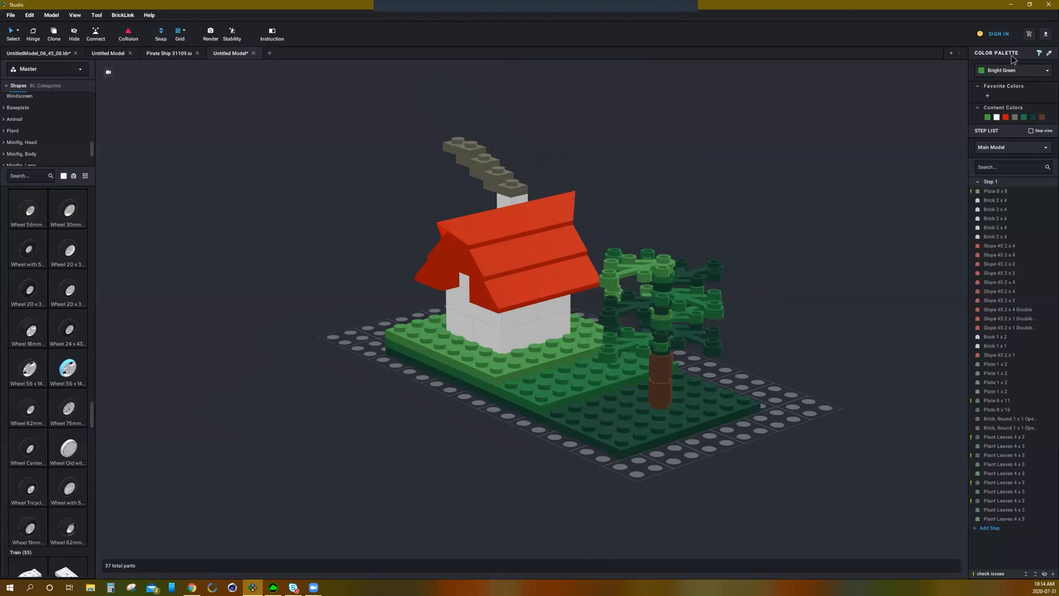
{"action": "left_click", "coordinate": [543, 238]}
{"action": "left_click", "coordinate": [1007, 72]}
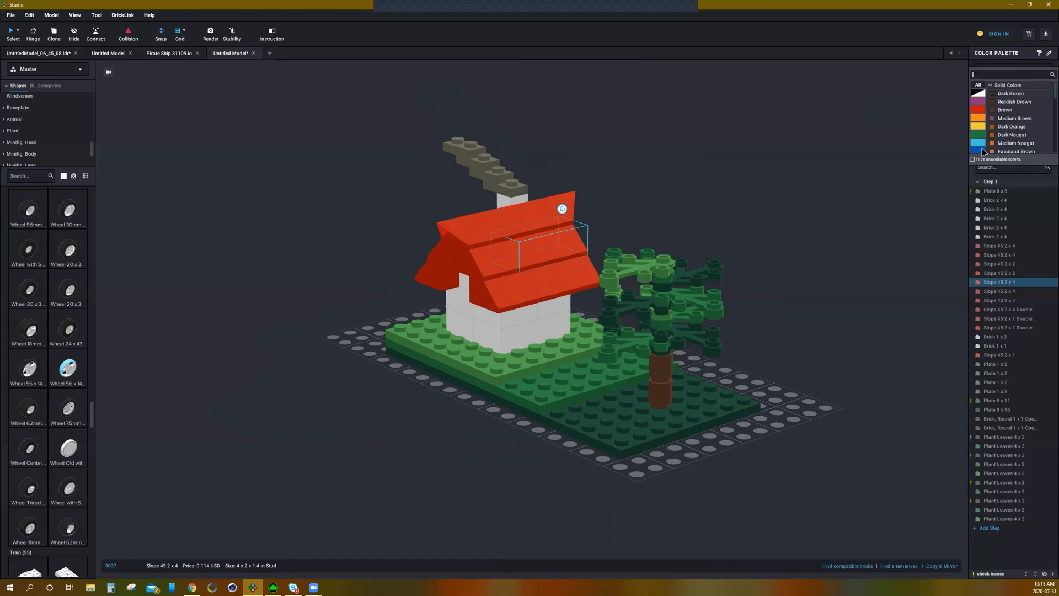
{"action": "left_click", "coordinate": [853, 184]}
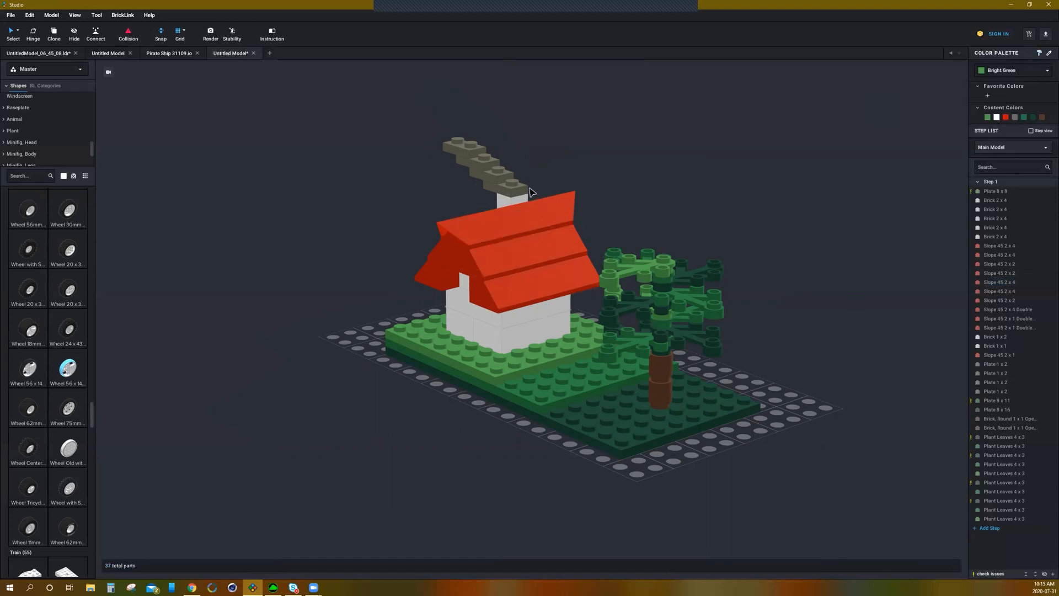
Step: Orbit and zoom around the model to inspect the colored tree from different angles
{"action": "mouse_move", "coordinate": [690, 198]}
{"action": "right_mouse_down"}
{"action": "mouse_move", "coordinate": [706, 198]}
{"action": "mouse_move", "coordinate": [687, 201]}
{"action": "right_mouse_up"}
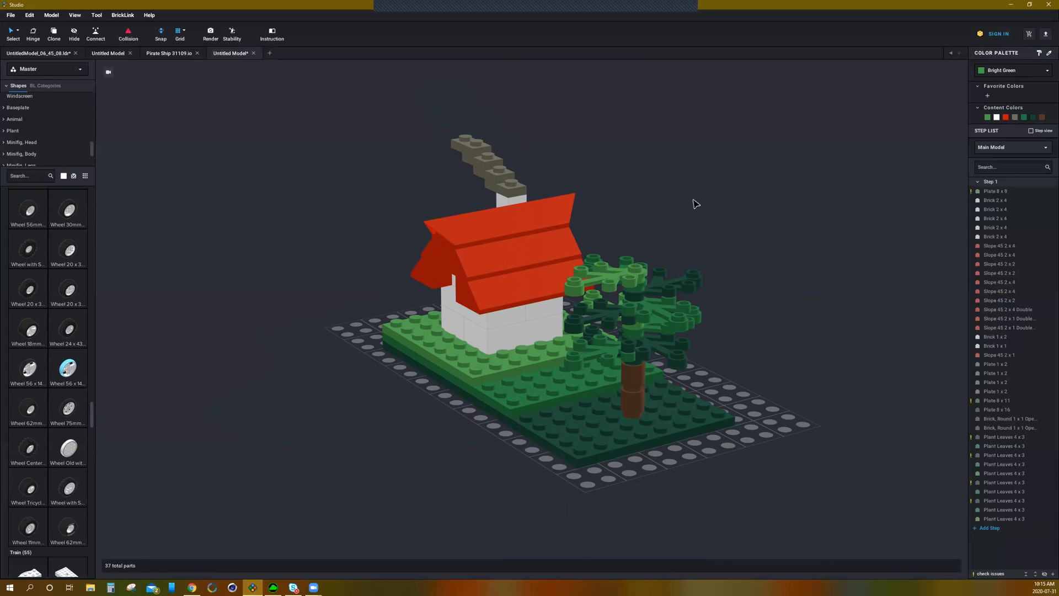
{"action": "mouse_move", "coordinate": [710, 199]}
{"action": "right_mouse_down"}
{"action": "mouse_move", "coordinate": [727, 197]}
{"action": "mouse_move", "coordinate": [673, 204]}
{"action": "mouse_move", "coordinate": [716, 201]}
{"action": "right_mouse_up"}
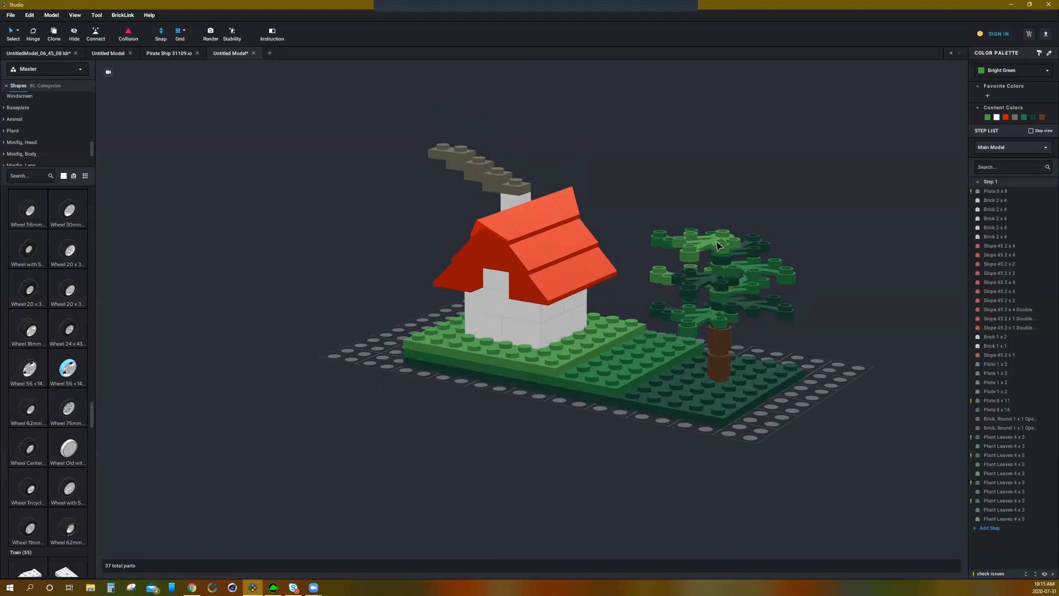
{"action": "right_click_drag", "start_coordinate": [813, 270], "coordinate": [659, 370]}
{"action": "left_click", "coordinate": [655, 390]}
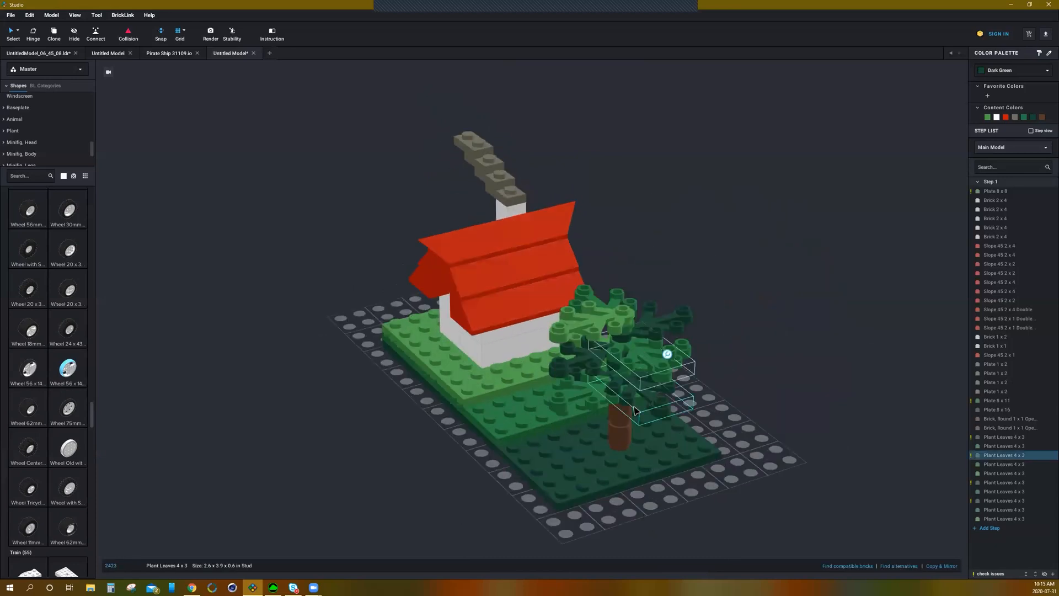
{"action": "right_click_drag", "start_coordinate": [327, 438], "coordinate": [352, 434]}
{"action": "mouse_move", "coordinate": [501, 451]}
{"action": "right_mouse_down"}
{"action": "mouse_move", "coordinate": [477, 453]}
{"action": "mouse_move", "coordinate": [529, 449]}
{"action": "mouse_move", "coordinate": [528, 458]}
{"action": "mouse_move", "coordinate": [489, 454]}
{"action": "right_mouse_up"}
{"action": "scroll", "coordinate": [489, 454], "scroll_direction": "down", "scroll_amount": 3}
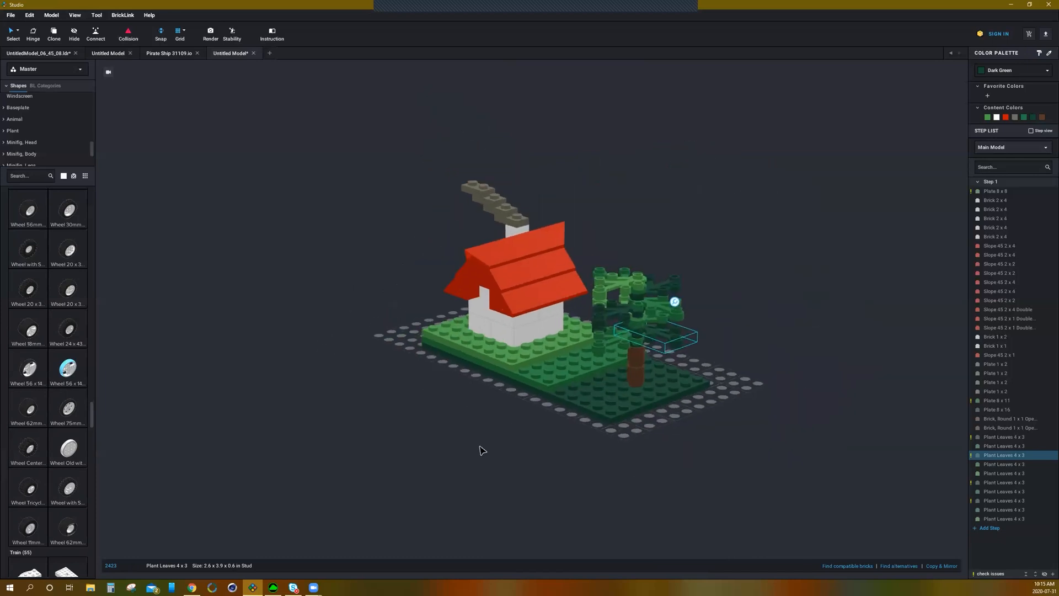
{"action": "scroll", "coordinate": [462, 434], "scroll_direction": "up", "scroll_amount": 1}
{"action": "right_click_drag", "start_coordinate": [462, 436], "coordinate": [470, 435]}
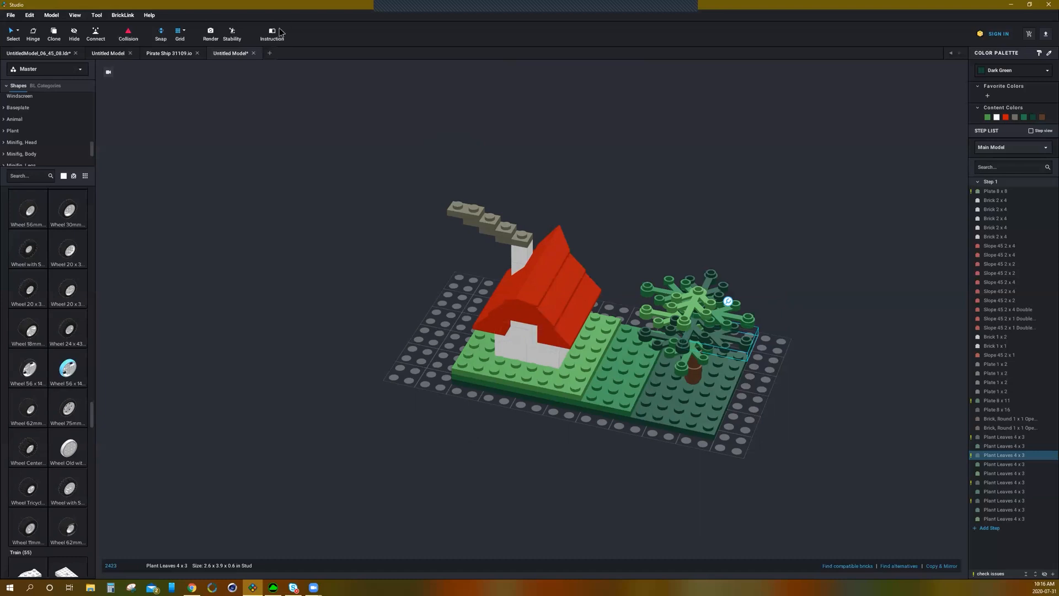
Step: Open the Tower_Template_V4.io model from the Models folder in a new tab
{"action": "left_click", "coordinate": [269, 53]}
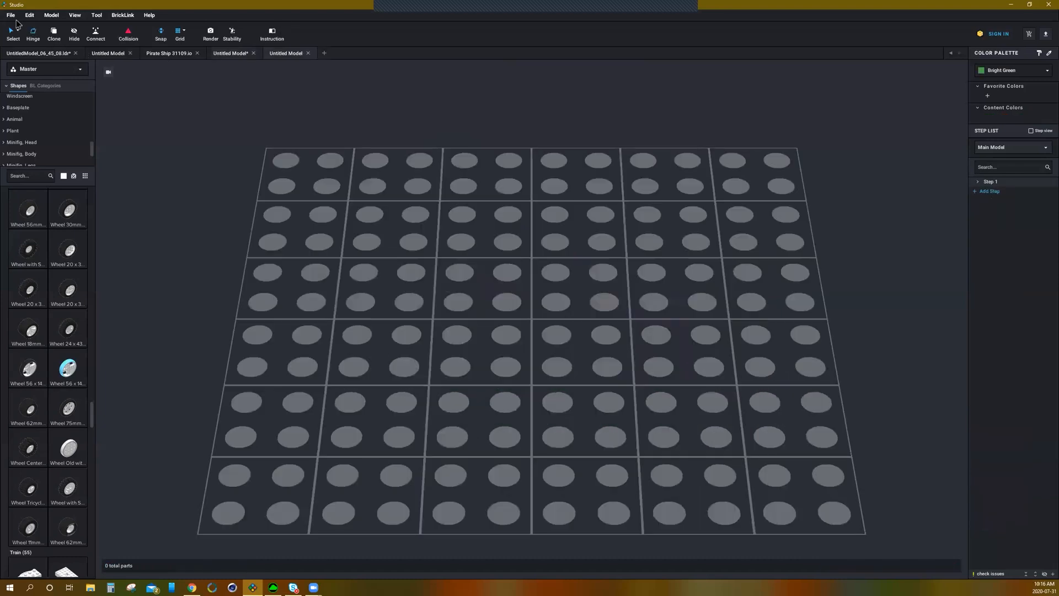
{"action": "left_click", "coordinate": [10, 15]}
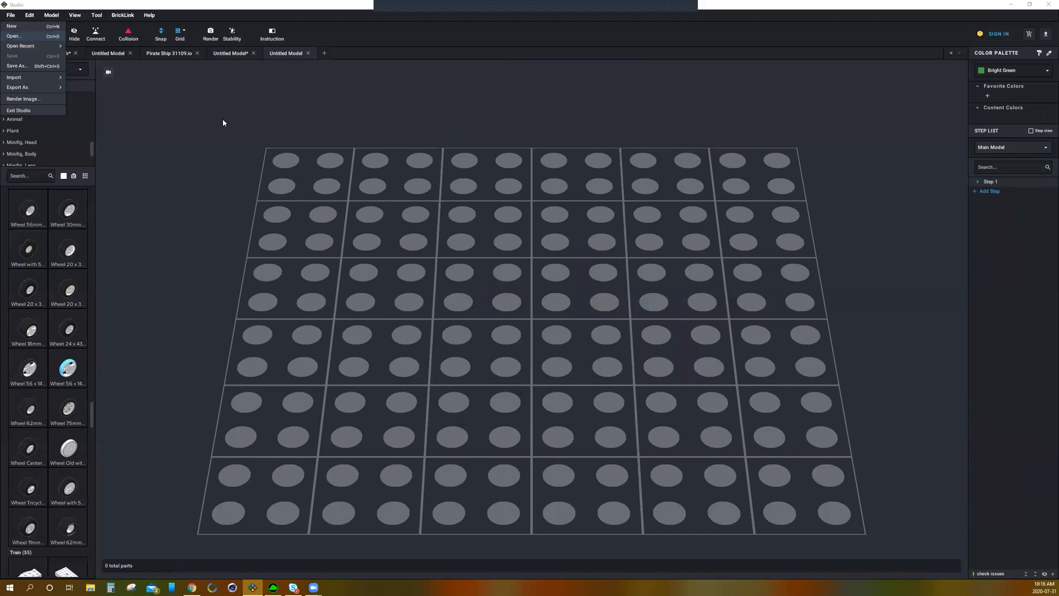
{"action": "key", "text": "ctrl+o"}
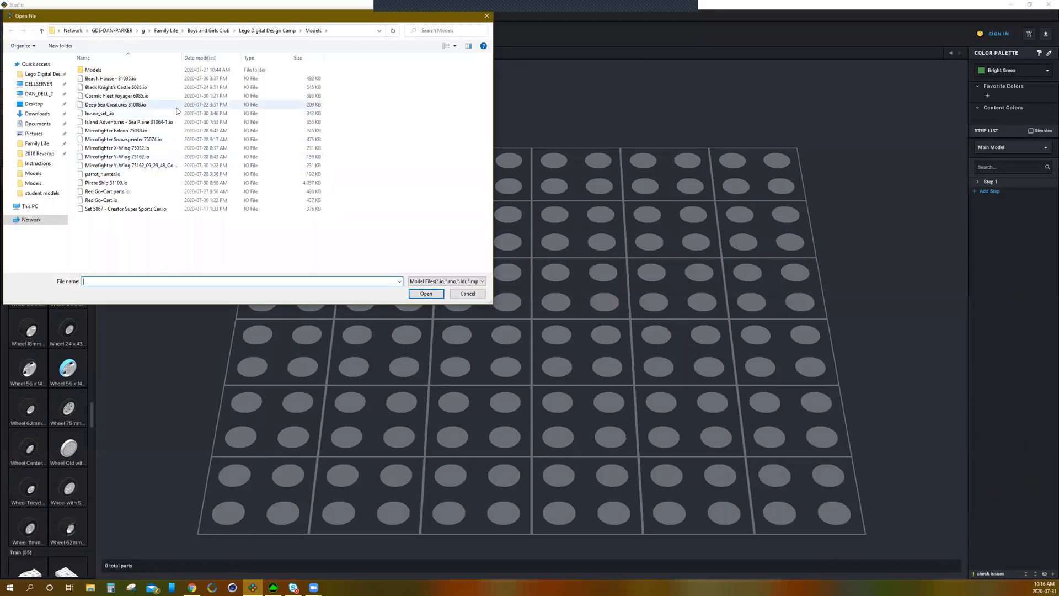
{"action": "double_click", "coordinate": [101, 70]}
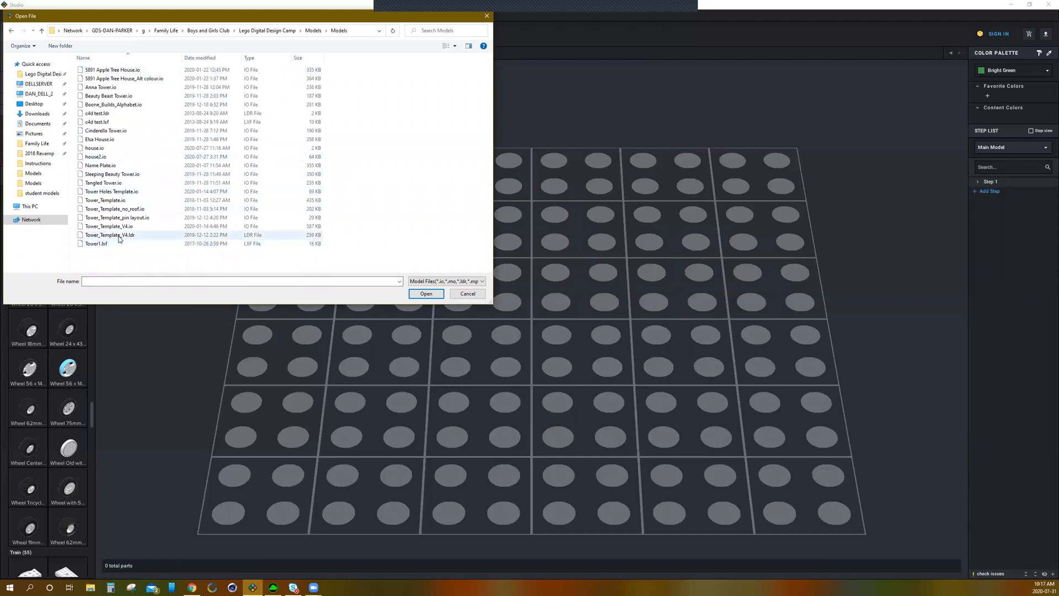
{"action": "left_click", "coordinate": [110, 226]}
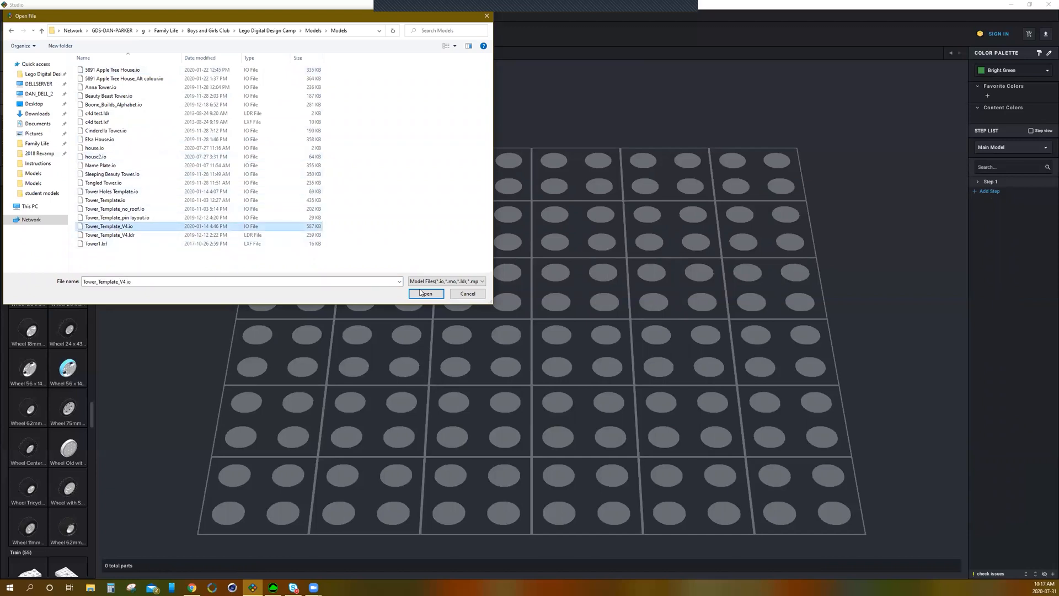
{"action": "left_click", "coordinate": [427, 294]}
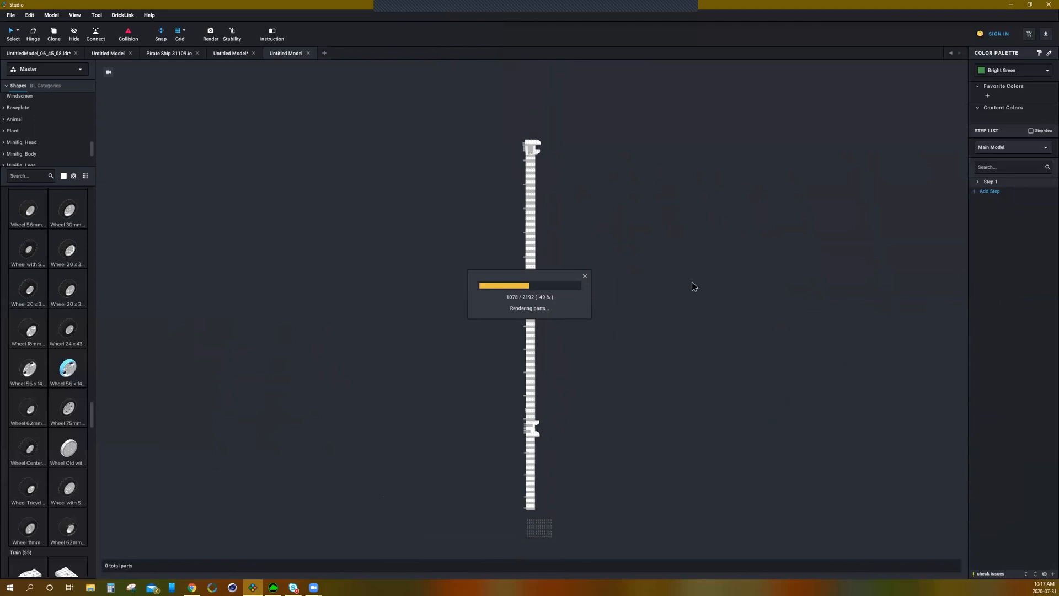
Step: Orbit and zoom around the tower template model to inspect its towers and staircases
{"action": "right_click", "coordinate": [726, 358]}
{"action": "left_click", "coordinate": [722, 335]}
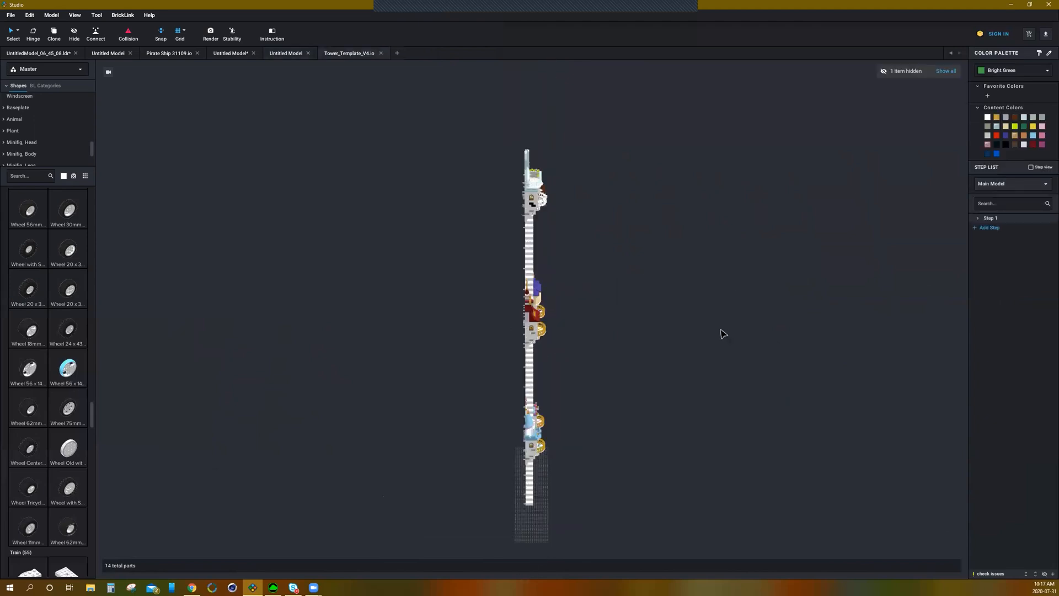
{"action": "right_click_drag", "start_coordinate": [651, 314], "coordinate": [628, 310]}
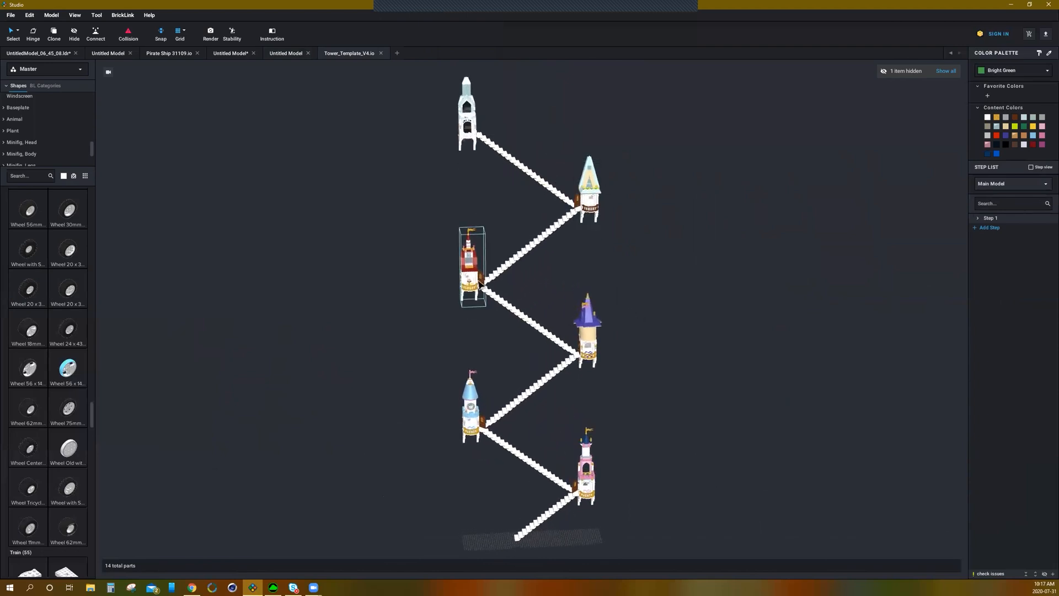
{"action": "scroll", "coordinate": [688, 315], "scroll_direction": "up", "scroll_amount": 4}
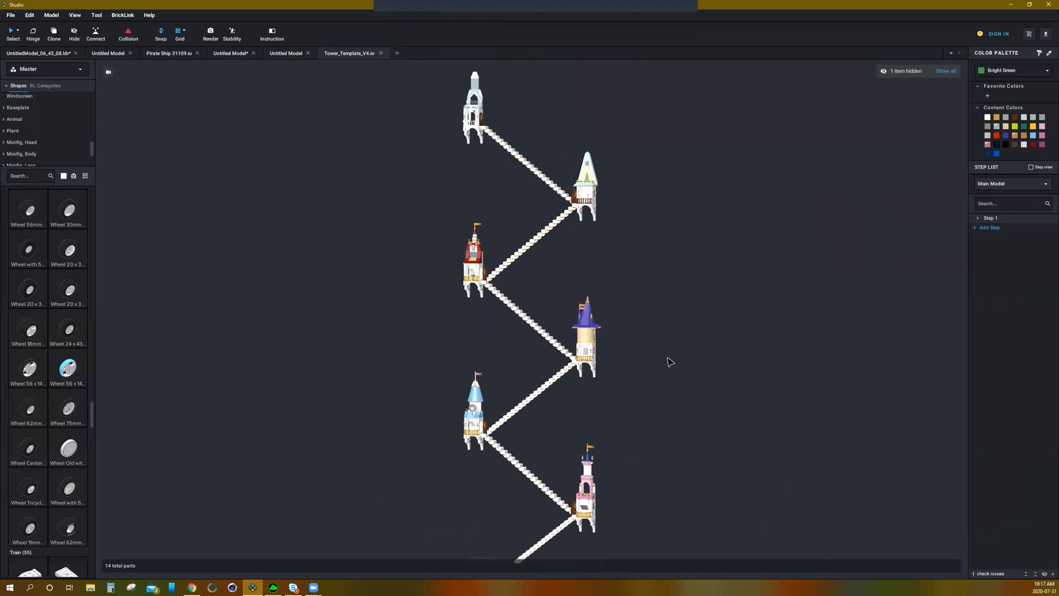
{"action": "scroll", "coordinate": [602, 458], "scroll_direction": "down", "scroll_amount": 3}
{"action": "right_click_drag", "start_coordinate": [596, 456], "coordinate": [669, 423]}
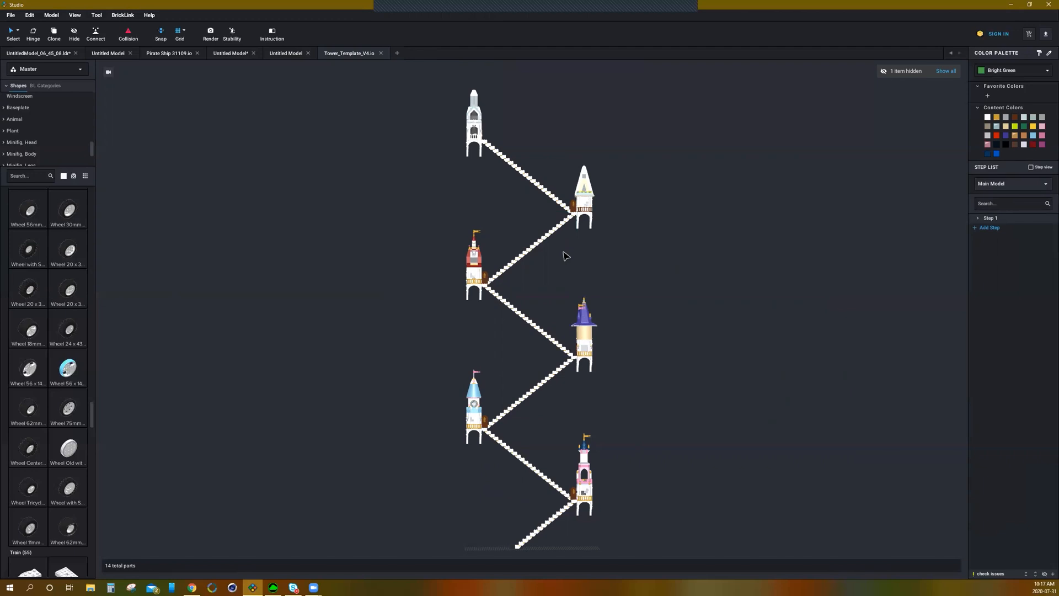
{"action": "right_click_drag", "start_coordinate": [667, 338], "coordinate": [643, 341]}
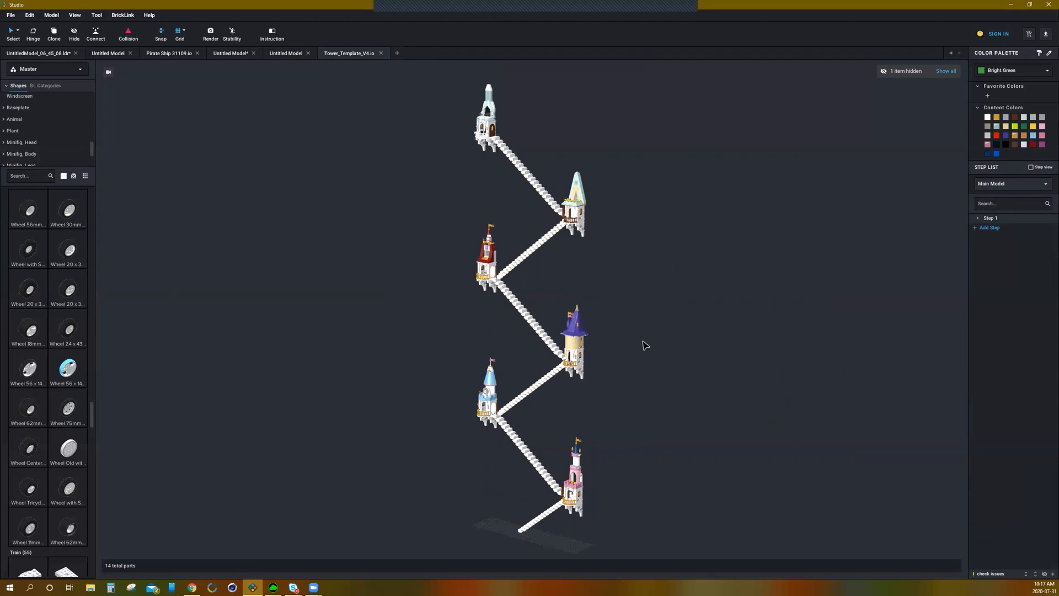
{"action": "scroll", "coordinate": [614, 354], "scroll_direction": "down", "scroll_amount": 2}
{"action": "scroll", "coordinate": [614, 354], "scroll_direction": "up", "scroll_amount": 2}
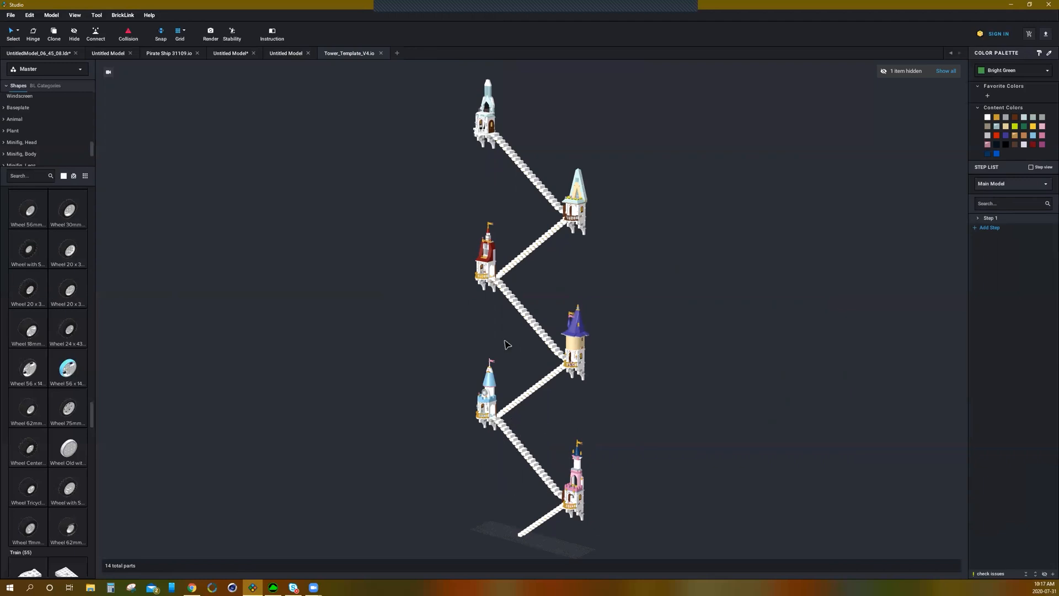
{"action": "scroll", "coordinate": [538, 390], "scroll_direction": "up", "scroll_amount": 5}
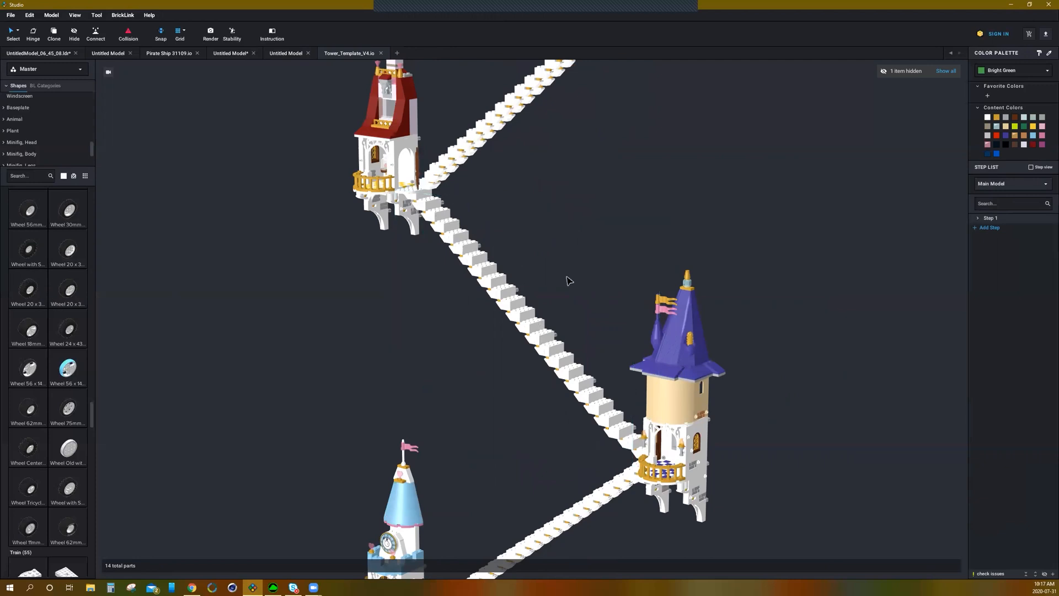
{"action": "scroll", "coordinate": [568, 281], "scroll_direction": "down", "scroll_amount": 8}
{"action": "mouse_move", "coordinate": [672, 351]}
{"action": "right_mouse_down"}
{"action": "mouse_move", "coordinate": [695, 347]}
{"action": "mouse_move", "coordinate": [631, 355]}
{"action": "mouse_move", "coordinate": [657, 355]}
{"action": "right_mouse_up"}
{"action": "scroll", "coordinate": [592, 436], "scroll_direction": "up", "scroll_amount": 3}
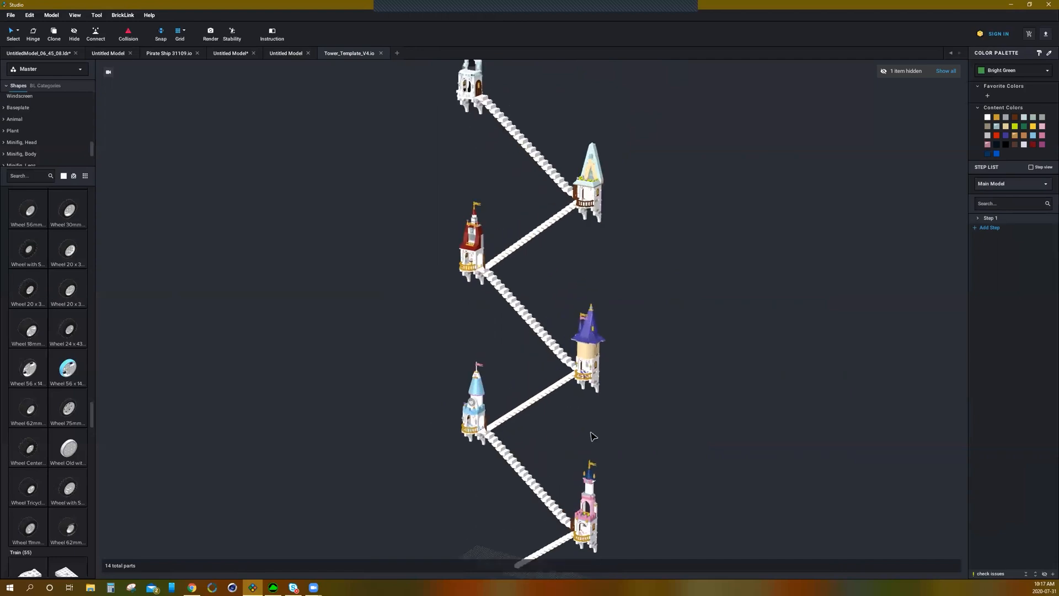
{"action": "scroll", "coordinate": [540, 390], "scroll_direction": "up", "scroll_amount": 2}
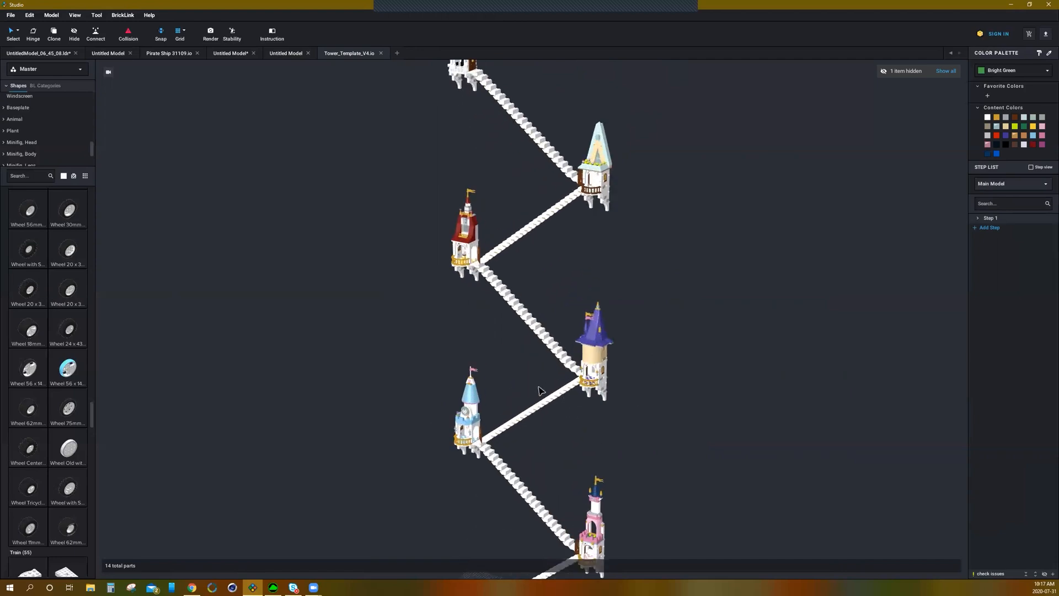
{"action": "scroll", "coordinate": [539, 391], "scroll_direction": "up", "scroll_amount": 1}
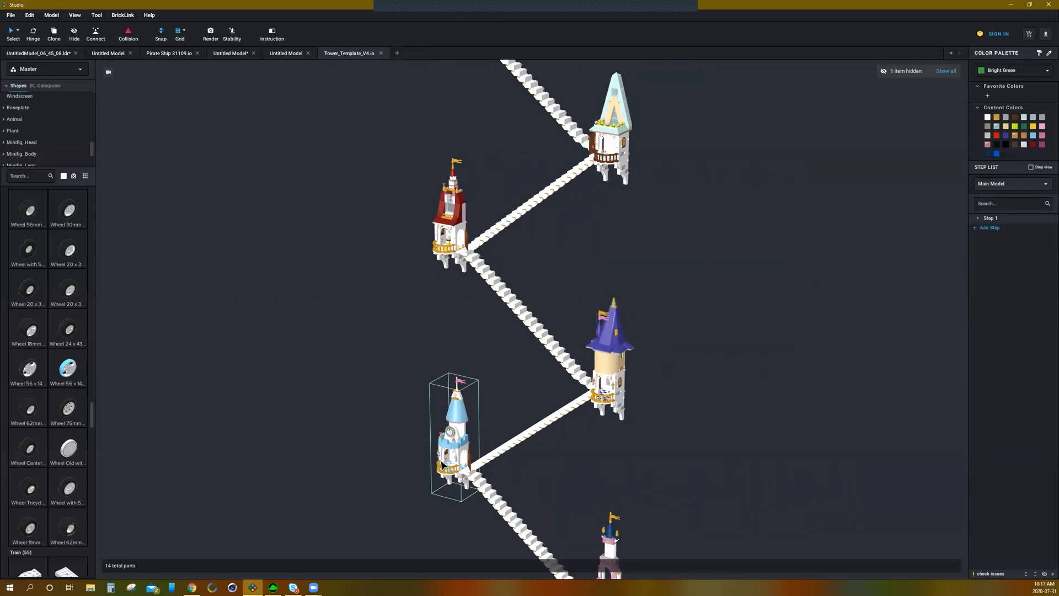
{"action": "scroll", "coordinate": [634, 448], "scroll_direction": "down", "scroll_amount": 3}
{"action": "right_click_drag", "start_coordinate": [633, 448], "coordinate": [662, 448]}
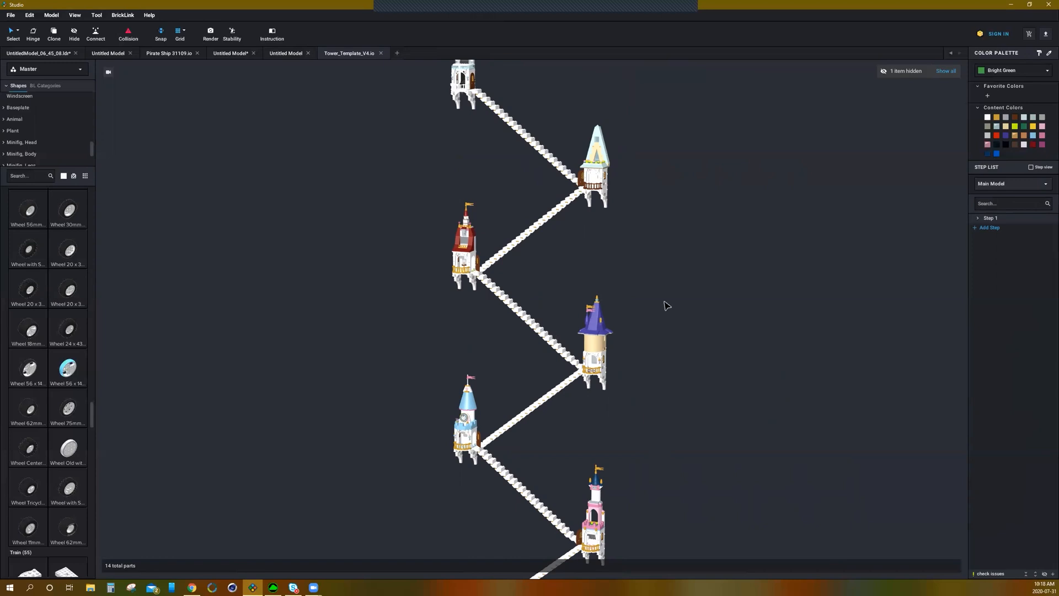
Step: Zoom in and out on individual towers of the template model from different angles
{"action": "right_click_drag", "start_coordinate": [665, 301], "coordinate": [660, 301]}
{"action": "scroll", "coordinate": [556, 331], "scroll_direction": "up", "scroll_amount": 2}
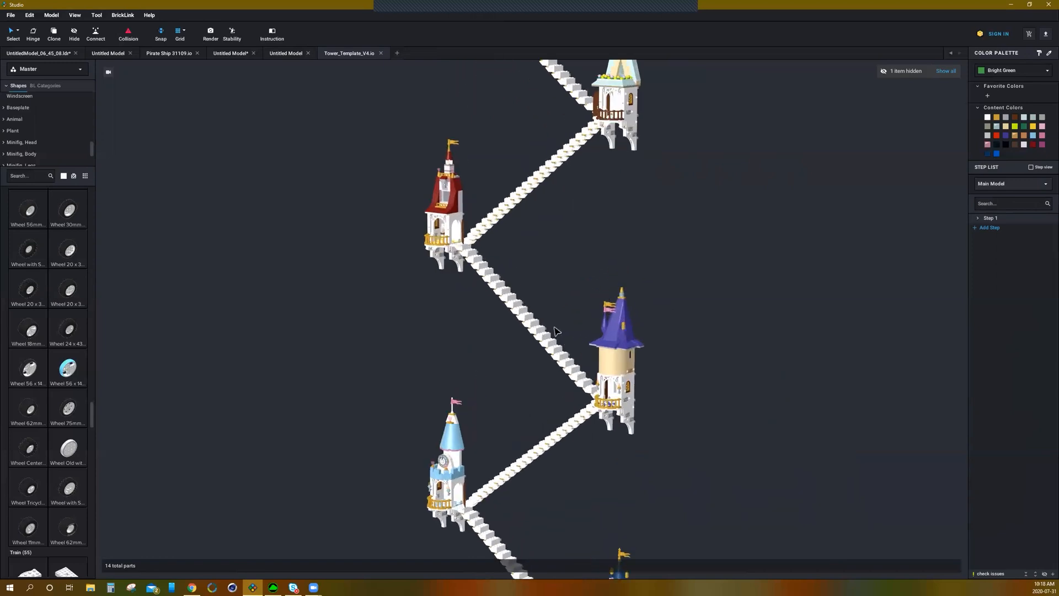
{"action": "scroll", "coordinate": [558, 312], "scroll_direction": "up", "scroll_amount": 3}
{"action": "right_click_drag", "start_coordinate": [558, 311], "coordinate": [528, 304]}
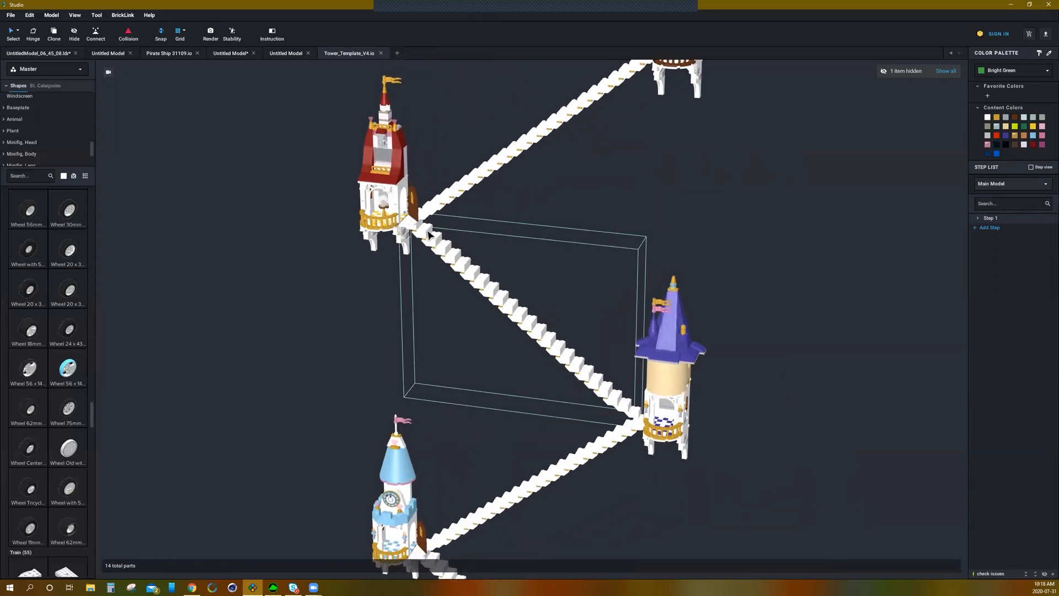
{"action": "scroll", "coordinate": [479, 257], "scroll_direction": "down", "scroll_amount": 5}
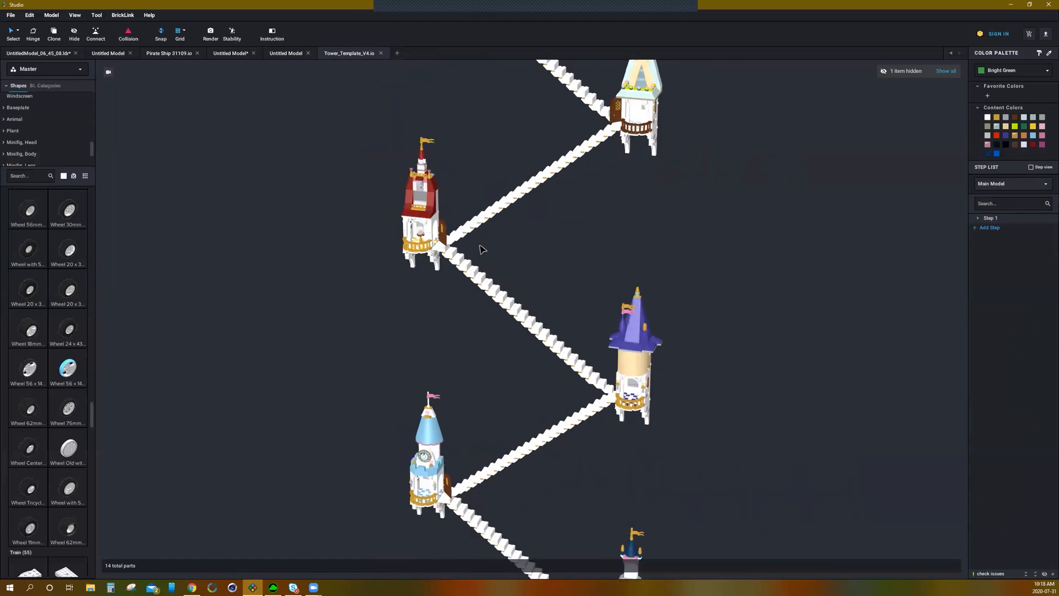
{"action": "right_click_drag", "start_coordinate": [619, 277], "coordinate": [614, 272]}
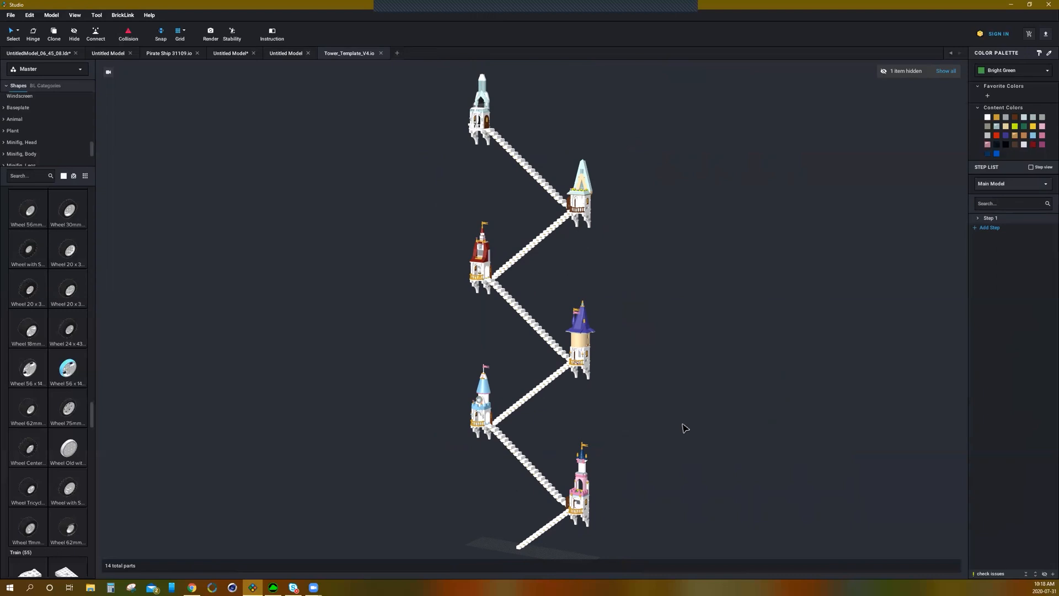
{"action": "scroll", "coordinate": [682, 425], "scroll_direction": "down", "scroll_amount": 3}
{"action": "scroll", "coordinate": [683, 425], "scroll_direction": "up", "scroll_amount": 4}
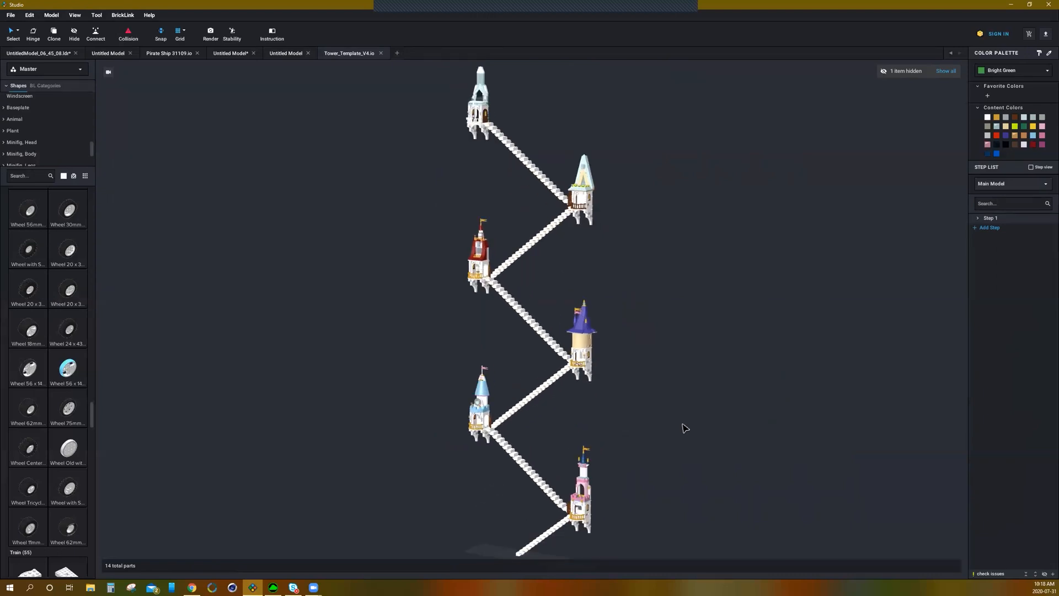
{"action": "mouse_move", "coordinate": [683, 425]}
{"action": "right_mouse_down"}
{"action": "mouse_move", "coordinate": [728, 425]}
{"action": "mouse_move", "coordinate": [693, 428]}
{"action": "right_mouse_up"}
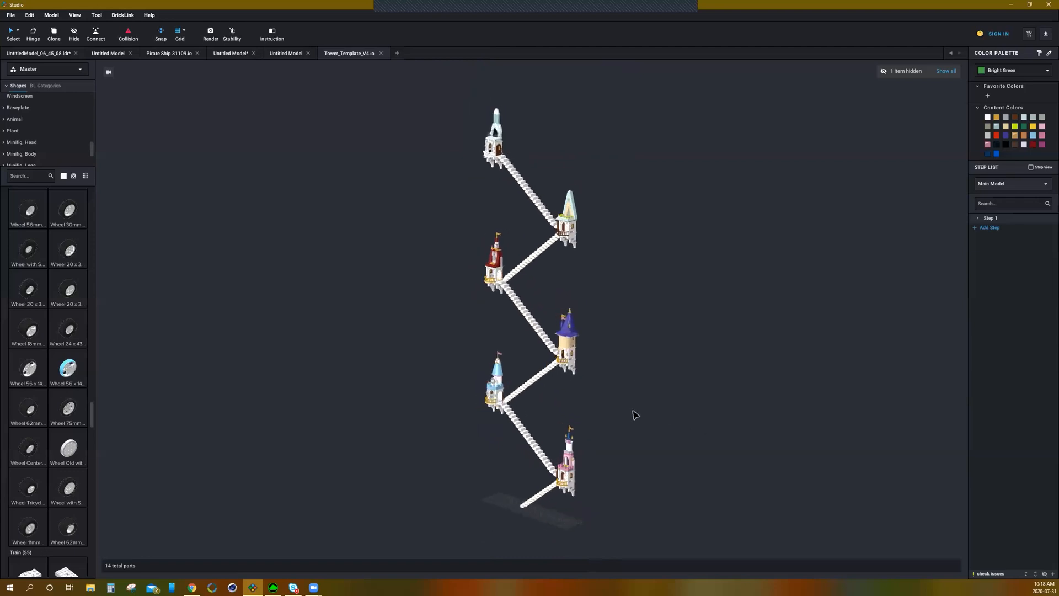
{"action": "scroll", "coordinate": [626, 416], "scroll_direction": "up", "scroll_amount": 5}
{"action": "right_click_drag", "start_coordinate": [540, 414], "coordinate": [557, 416]}
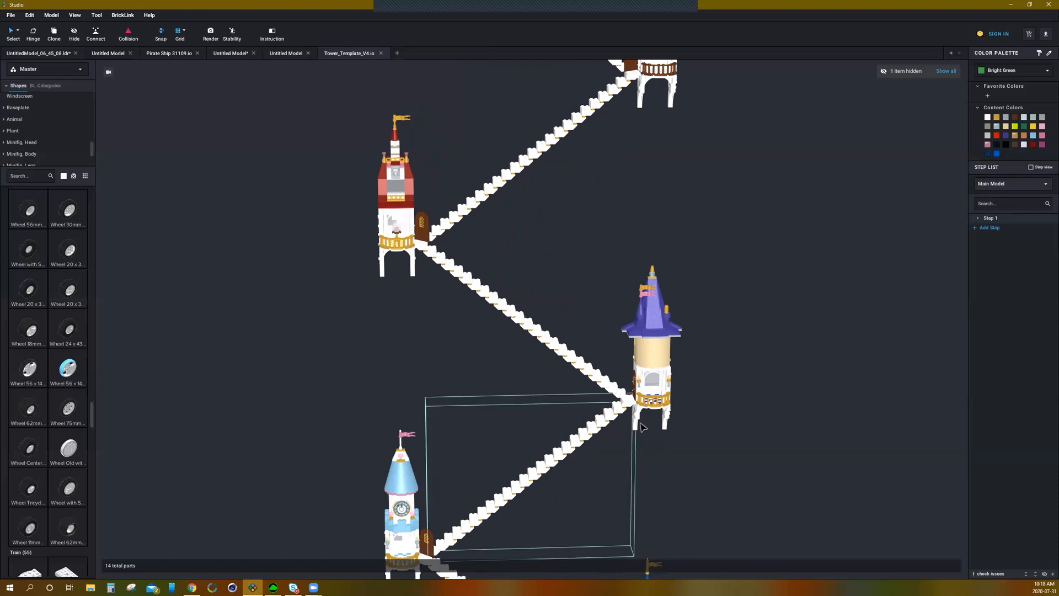
{"action": "scroll", "coordinate": [667, 418], "scroll_direction": "down", "scroll_amount": 6}
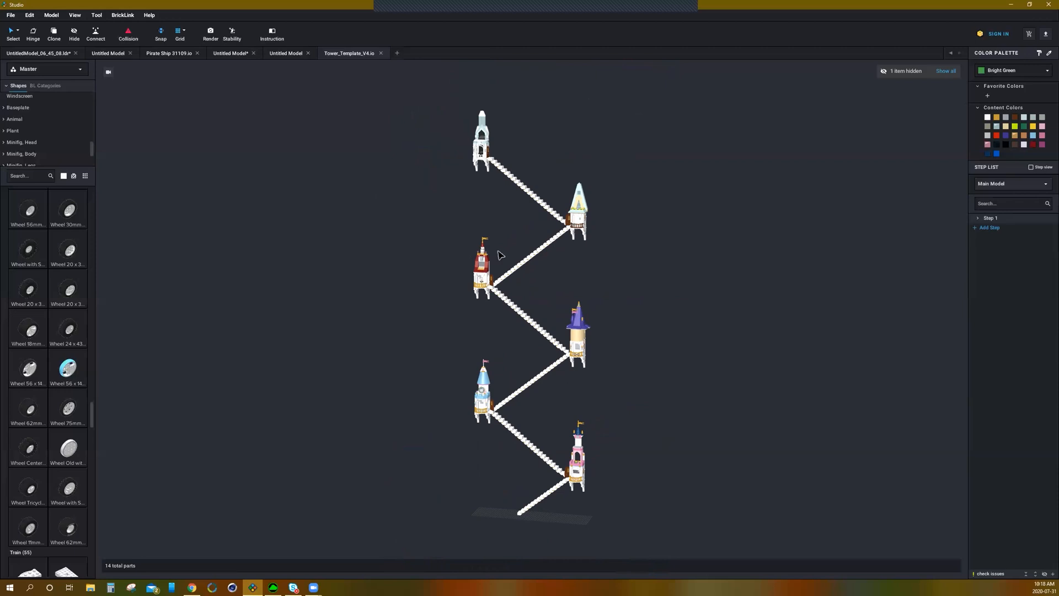
{"action": "right_click_drag", "start_coordinate": [648, 326], "coordinate": [649, 328]}
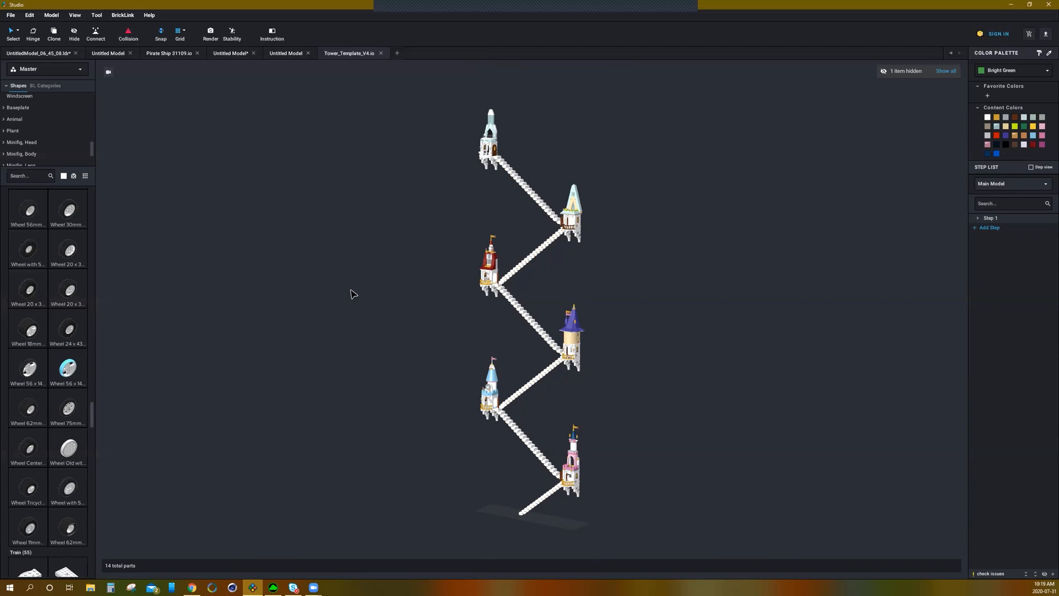
{"action": "mouse_move", "coordinate": [638, 324]}
{"action": "right_mouse_down"}
{"action": "mouse_move", "coordinate": [584, 328]}
{"action": "mouse_move", "coordinate": [678, 329]}
{"action": "mouse_move", "coordinate": [634, 333]}
{"action": "mouse_move", "coordinate": [648, 325]}
{"action": "right_mouse_up"}
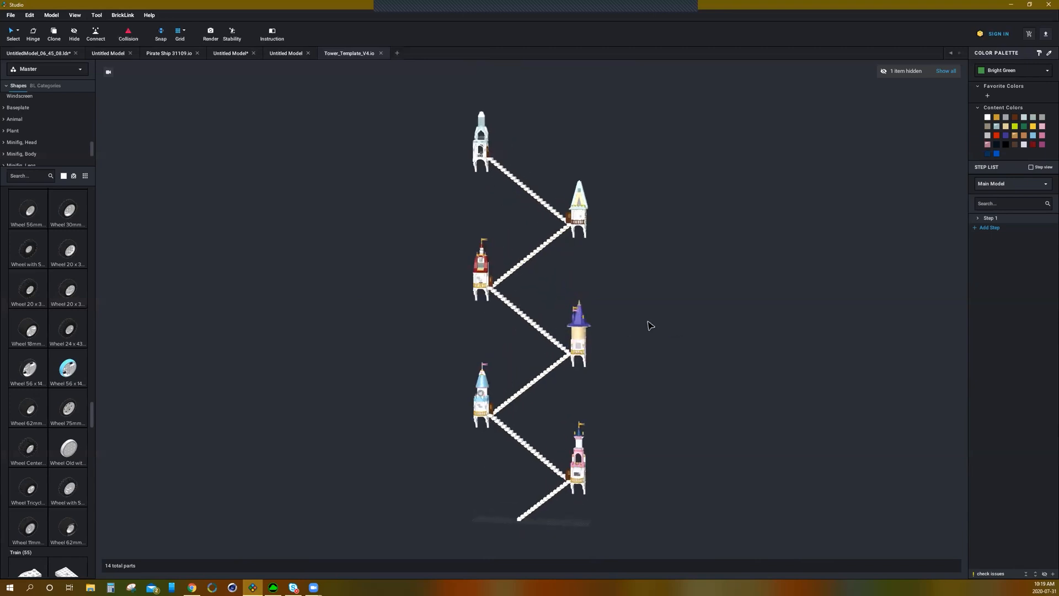
{"action": "scroll", "coordinate": [662, 374], "scroll_direction": "up", "scroll_amount": 5}
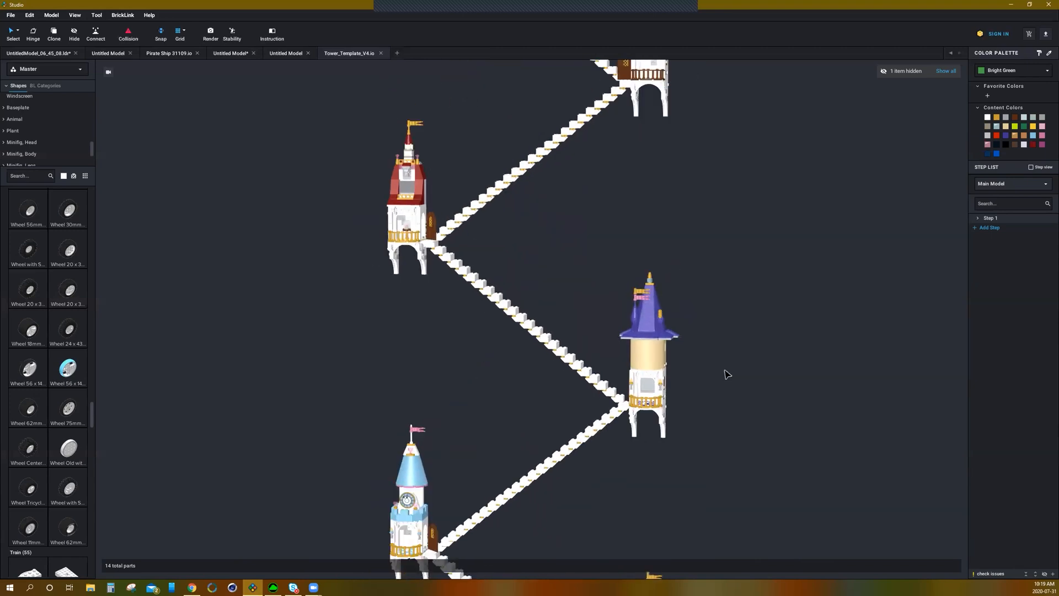
{"action": "scroll", "coordinate": [733, 373], "scroll_direction": "down", "scroll_amount": 5}
{"action": "mouse_move", "coordinate": [739, 371]}
{"action": "right_mouse_down"}
{"action": "mouse_move", "coordinate": [698, 372]}
{"action": "mouse_move", "coordinate": [752, 375]}
{"action": "mouse_move", "coordinate": [739, 373]}
{"action": "right_mouse_up"}
{"action": "scroll", "coordinate": [678, 403], "scroll_direction": "up", "scroll_amount": 3}
{"action": "scroll", "coordinate": [678, 403], "scroll_direction": "down", "scroll_amount": 2}
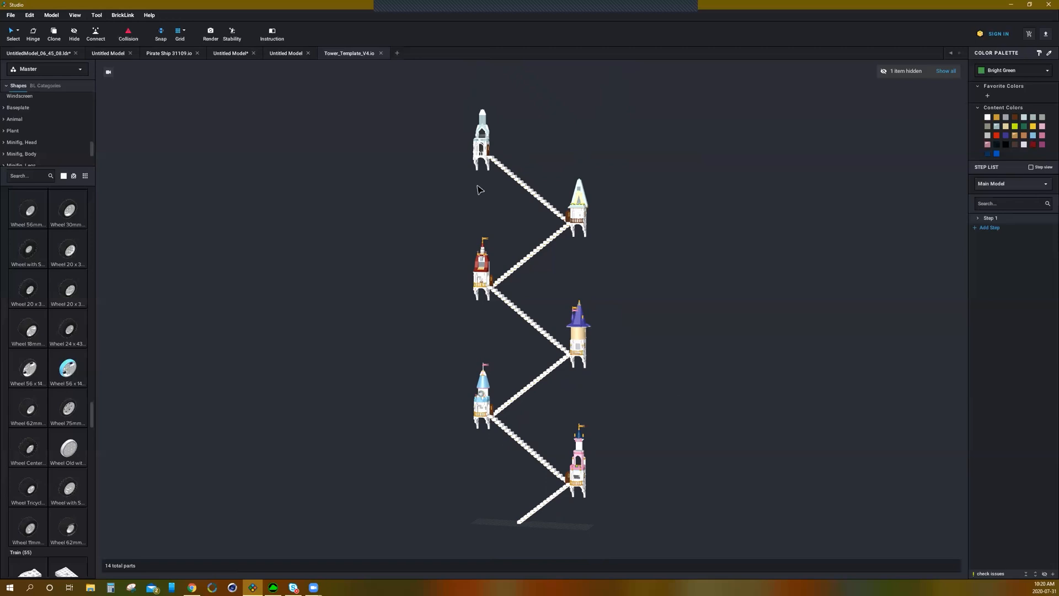
Step: Switch back to the house model and save it as Lego Starter House in the Models folder
{"action": "left_click", "coordinate": [278, 52]}
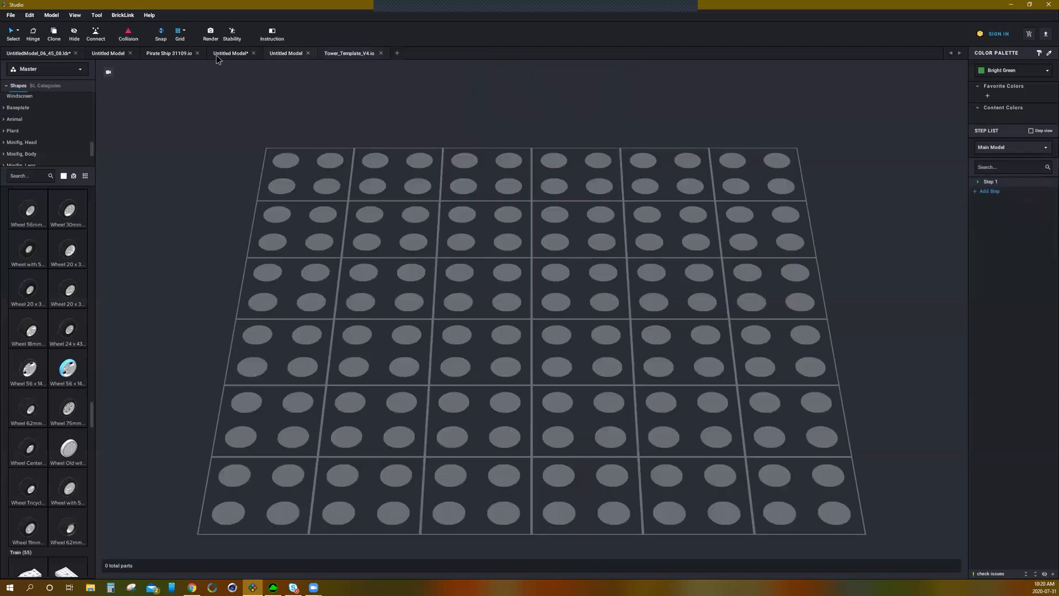
{"action": "left_click", "coordinate": [240, 58]}
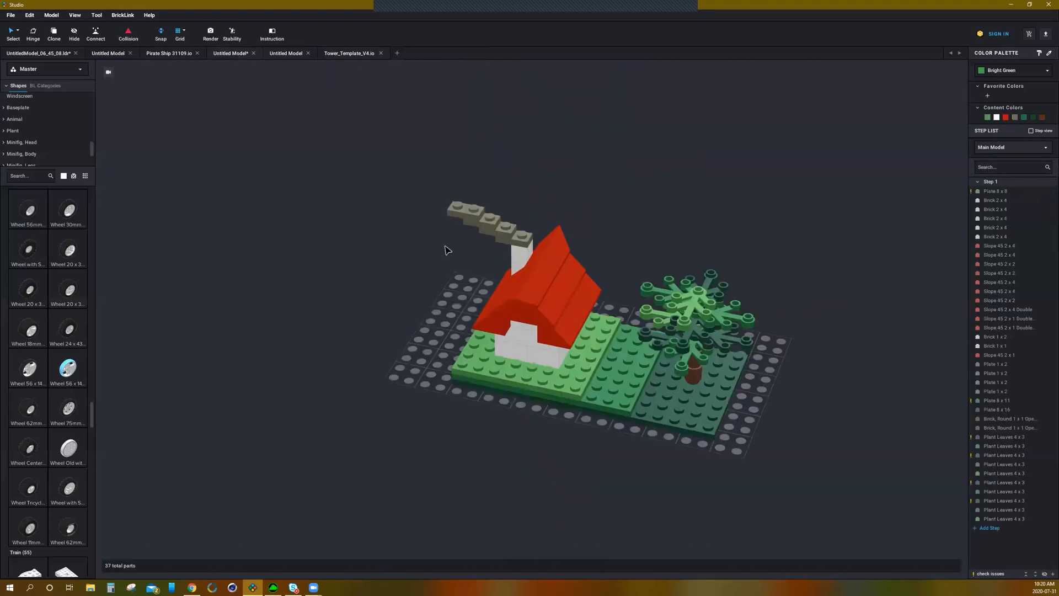
{"action": "left_click", "coordinate": [18, 15]}
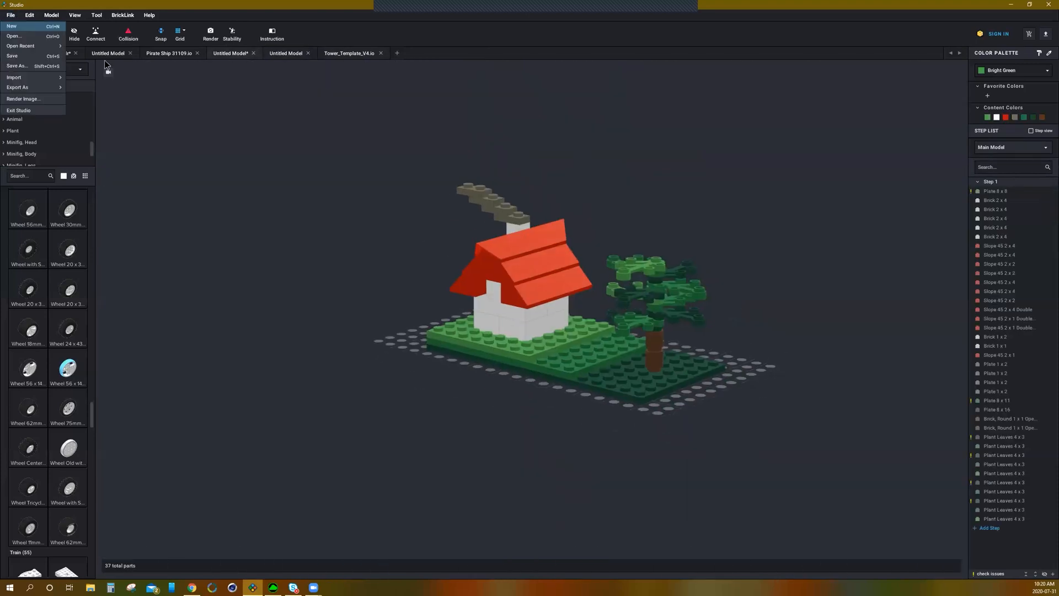
{"action": "left_click", "coordinate": [17, 66]}
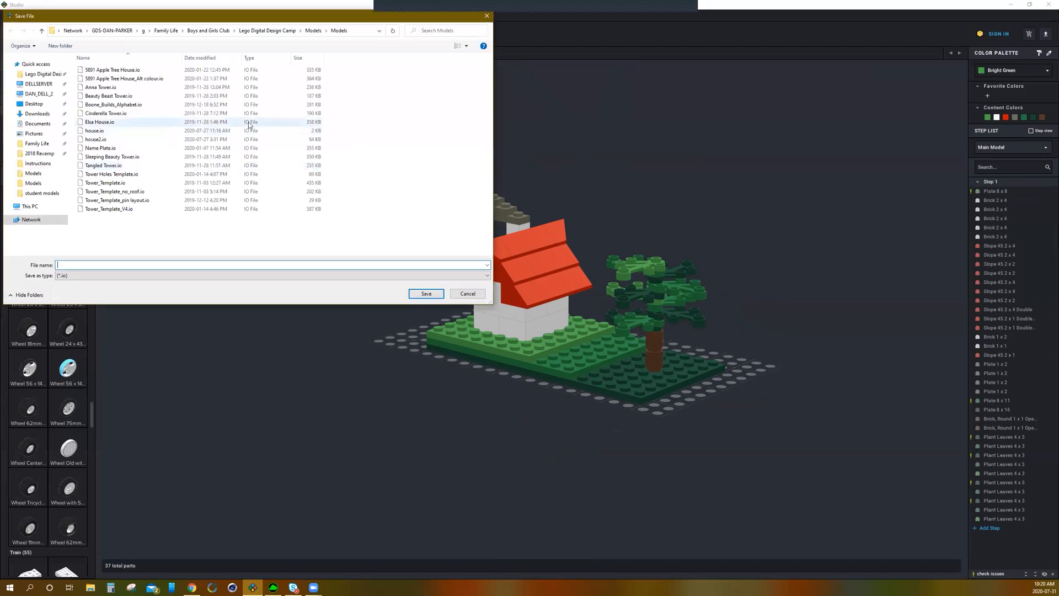
{"action": "left_click", "coordinate": [313, 30]}
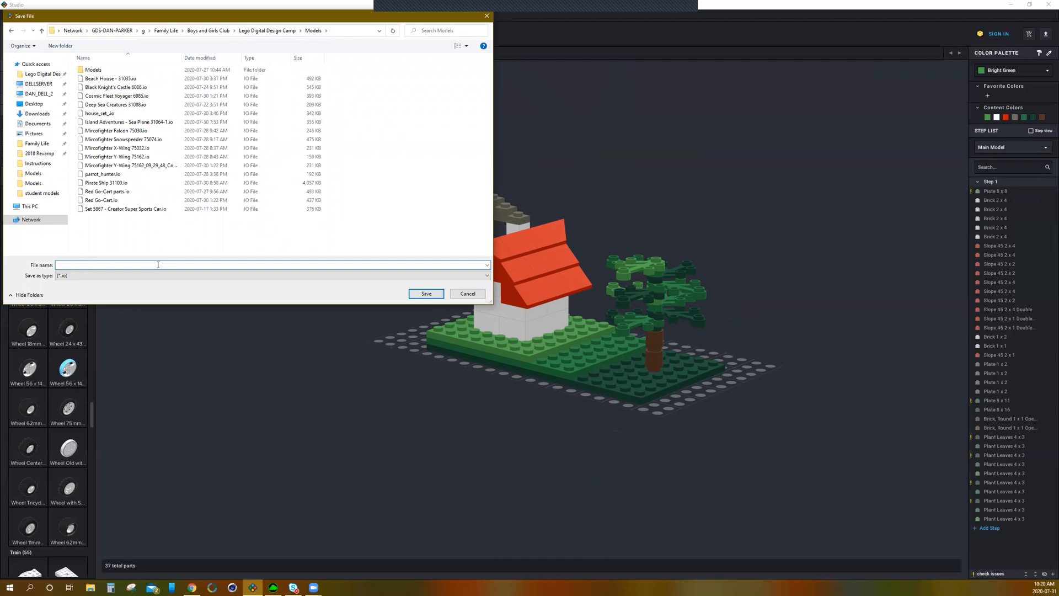
{"action": "type", "text": "Lego Starter House"}
{"action": "left_click", "coordinate": [431, 295]}
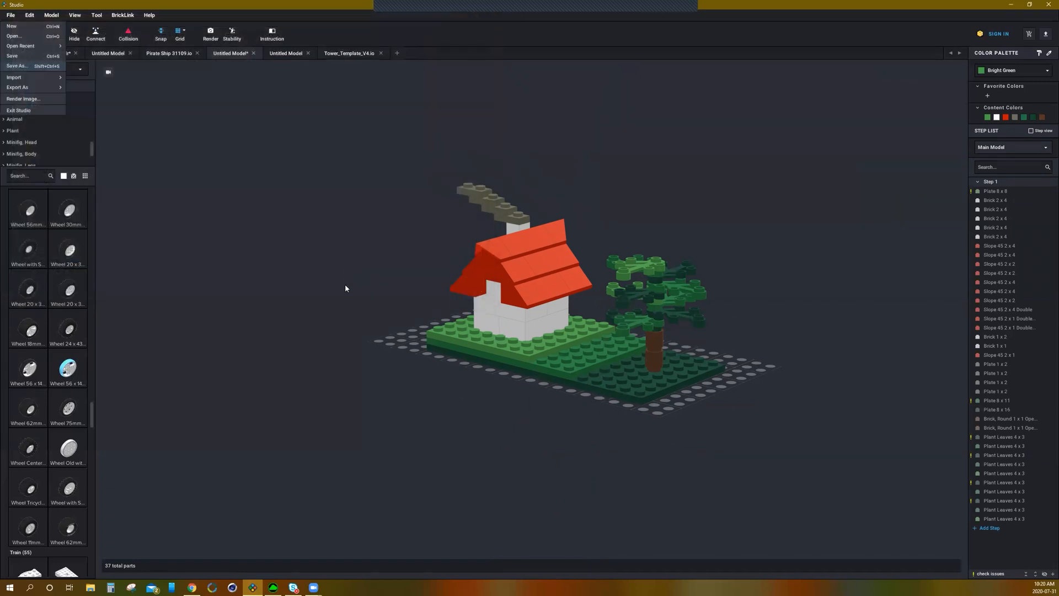
Step: Orbit and zoom around the saved house model to view it from different angles
{"action": "right_click", "coordinate": [367, 289]}
{"action": "left_click", "coordinate": [382, 211]}
{"action": "mouse_move", "coordinate": [364, 223]}
{"action": "right_mouse_down"}
{"action": "mouse_move", "coordinate": [396, 230]}
{"action": "mouse_move", "coordinate": [366, 230]}
{"action": "mouse_move", "coordinate": [378, 229]}
{"action": "right_mouse_up"}
{"action": "scroll", "coordinate": [734, 289], "scroll_direction": "down", "scroll_amount": 4}
{"action": "scroll", "coordinate": [735, 289], "scroll_direction": "up", "scroll_amount": 4}
{"action": "right_click_drag", "start_coordinate": [743, 287], "coordinate": [796, 291]}
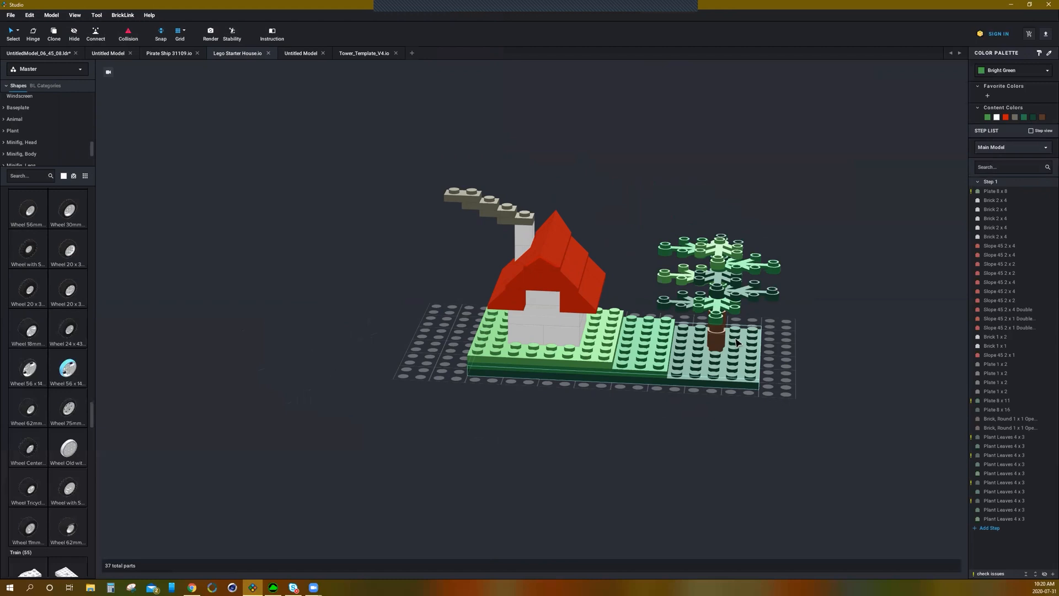
{"action": "right_click_drag", "start_coordinate": [780, 408], "coordinate": [706, 396]}
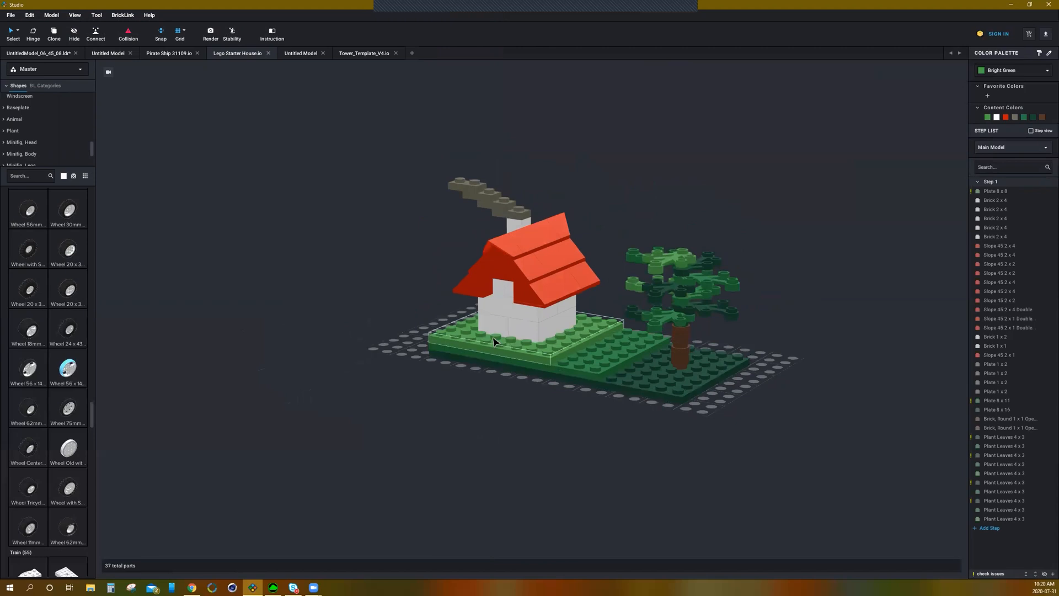
{"action": "scroll", "coordinate": [709, 369], "scroll_direction": "down", "scroll_amount": 2}
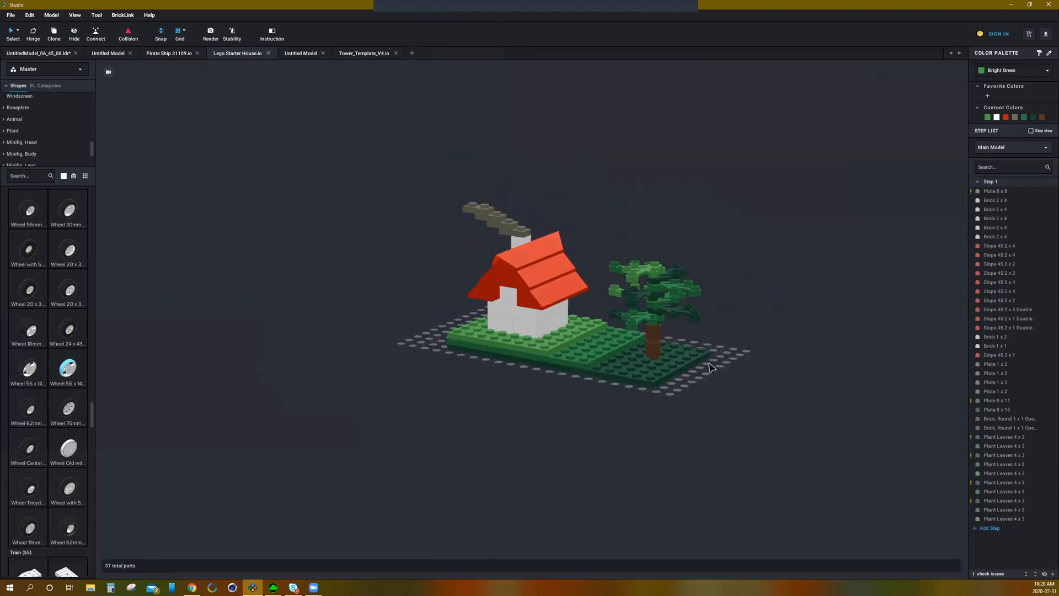
{"action": "right_click_drag", "start_coordinate": [532, 382], "coordinate": [639, 370]}
{"action": "scroll", "coordinate": [655, 365], "scroll_direction": "up", "scroll_amount": 2}
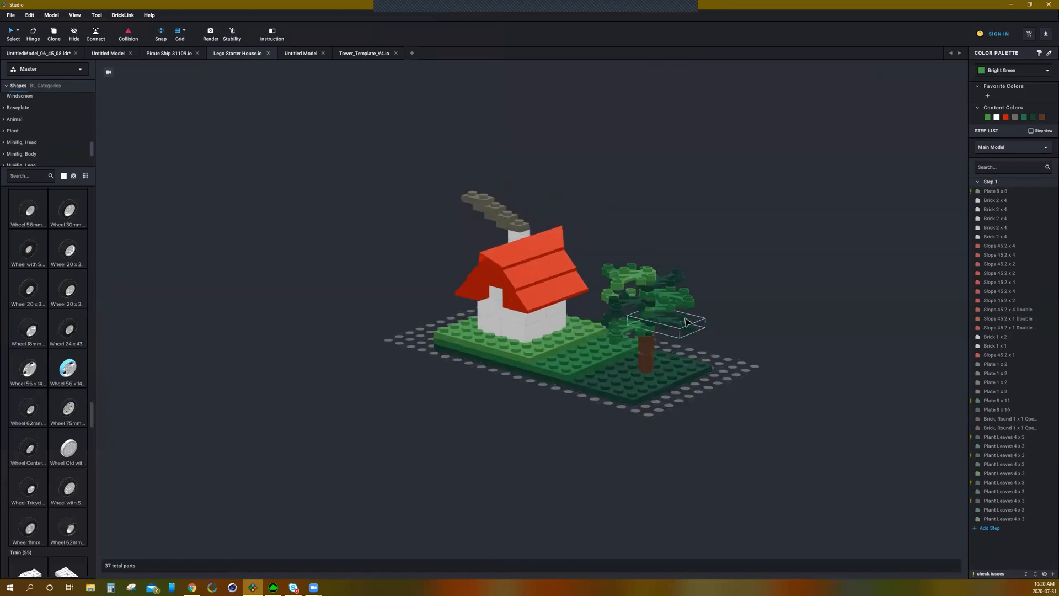